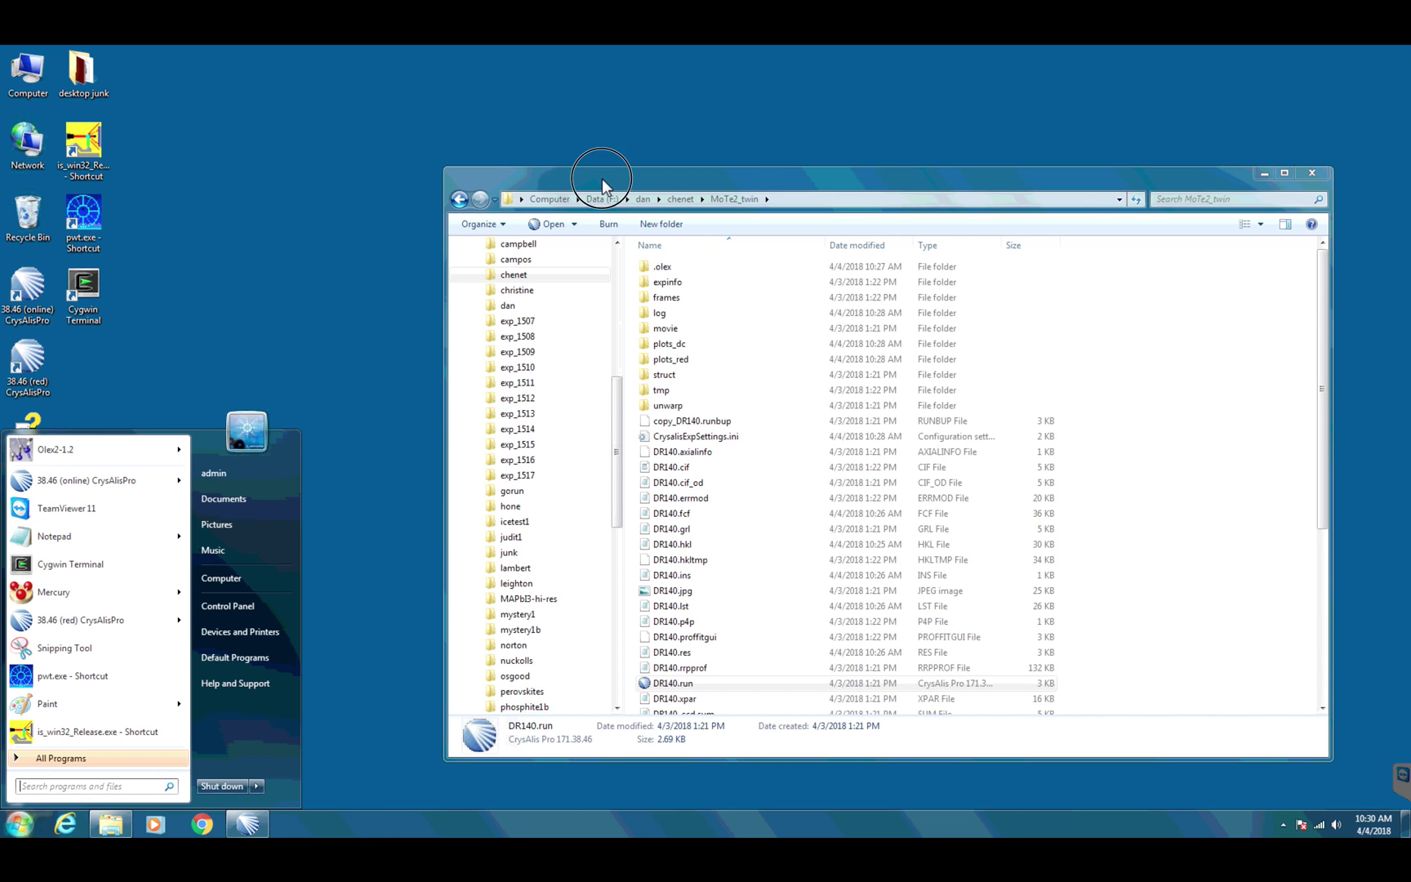
Step: Open the DR140.run experiment from the MoTe2_twin folder in CrysAlisPro
left_click(602, 177)
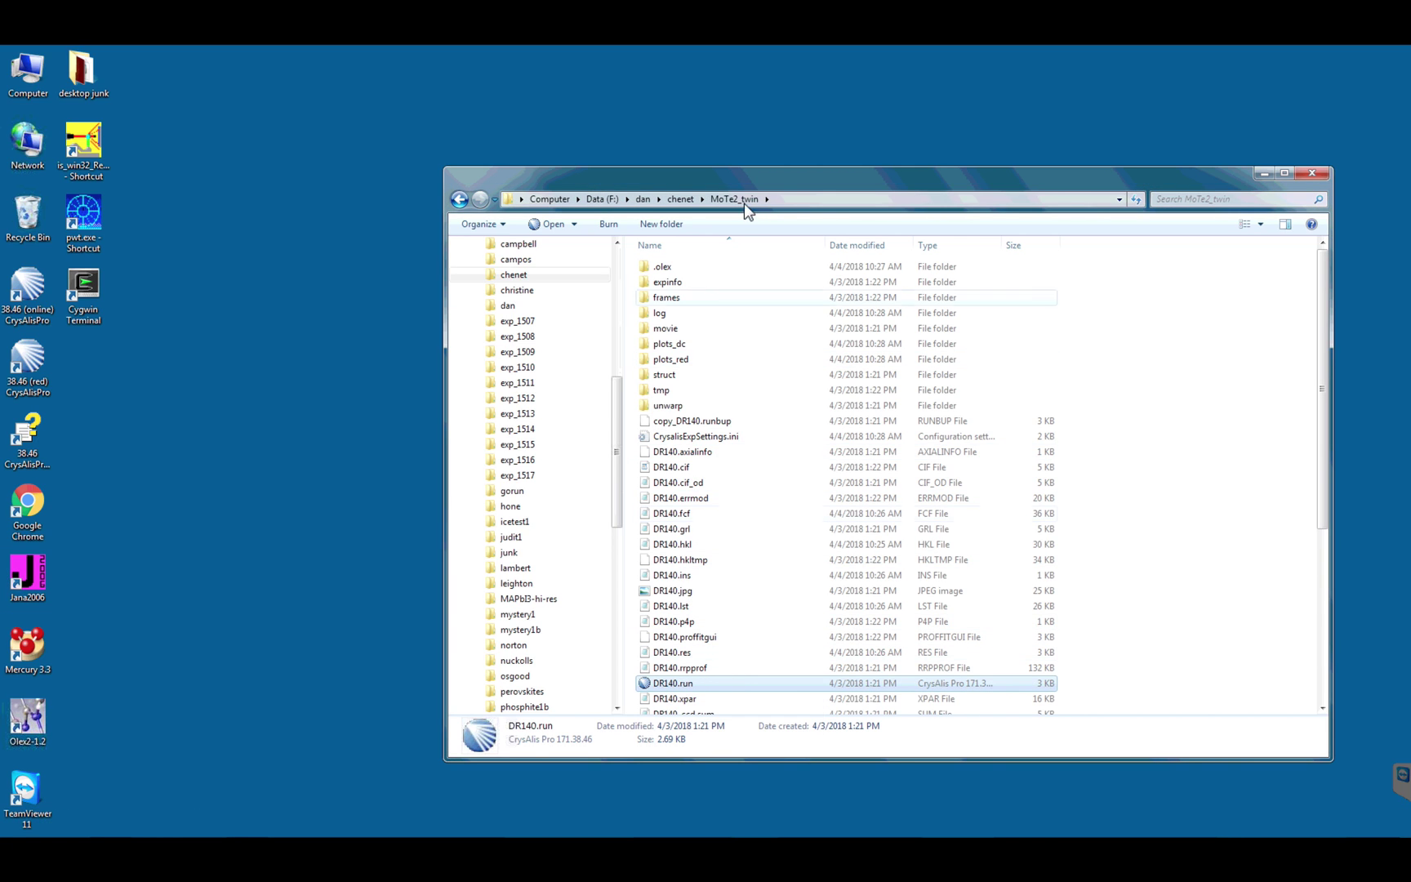
left_click_drag(773, 166, 774, 90)
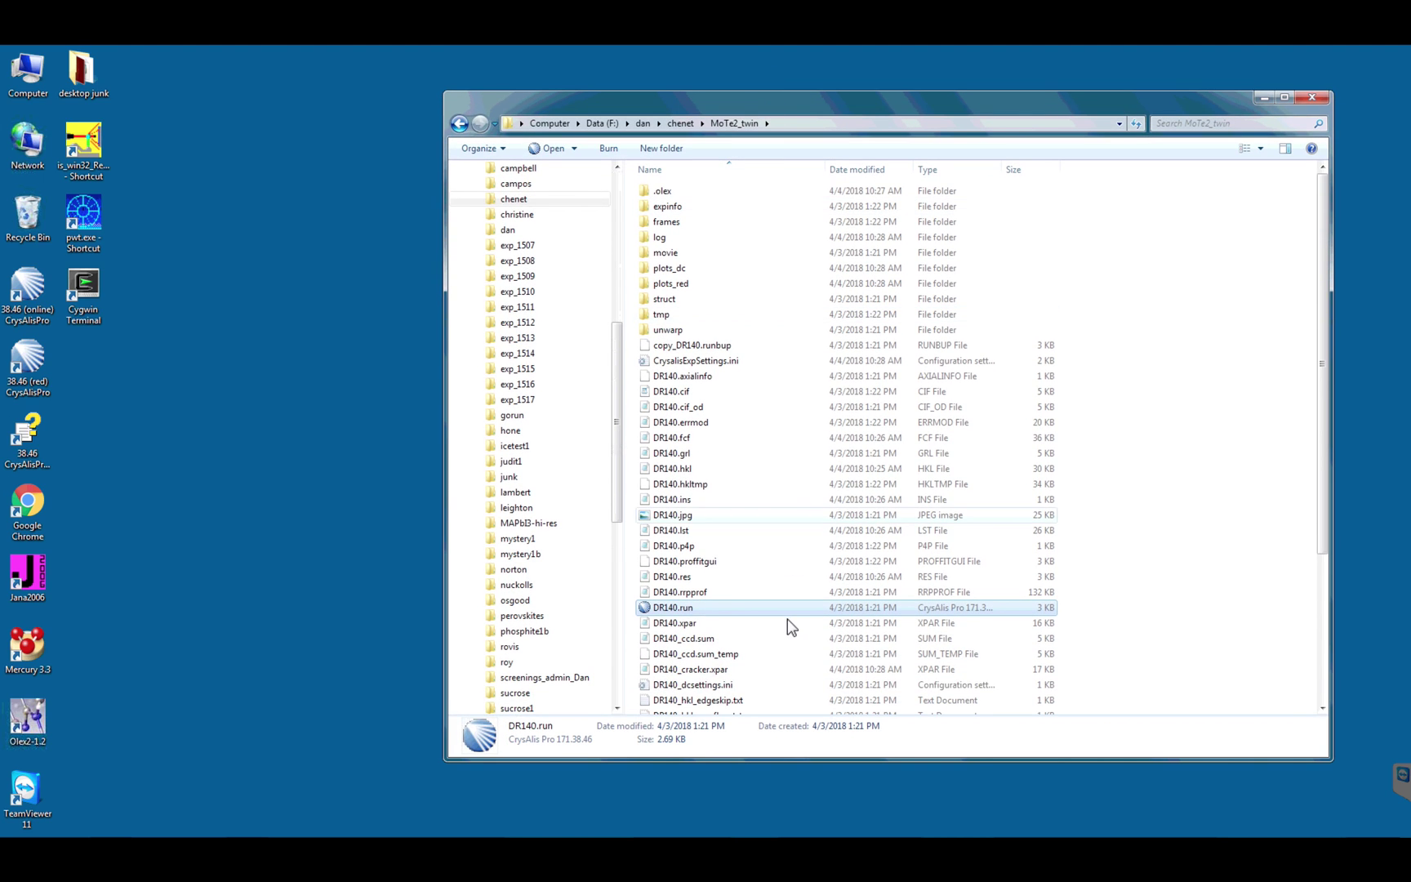
double_click(687, 608)
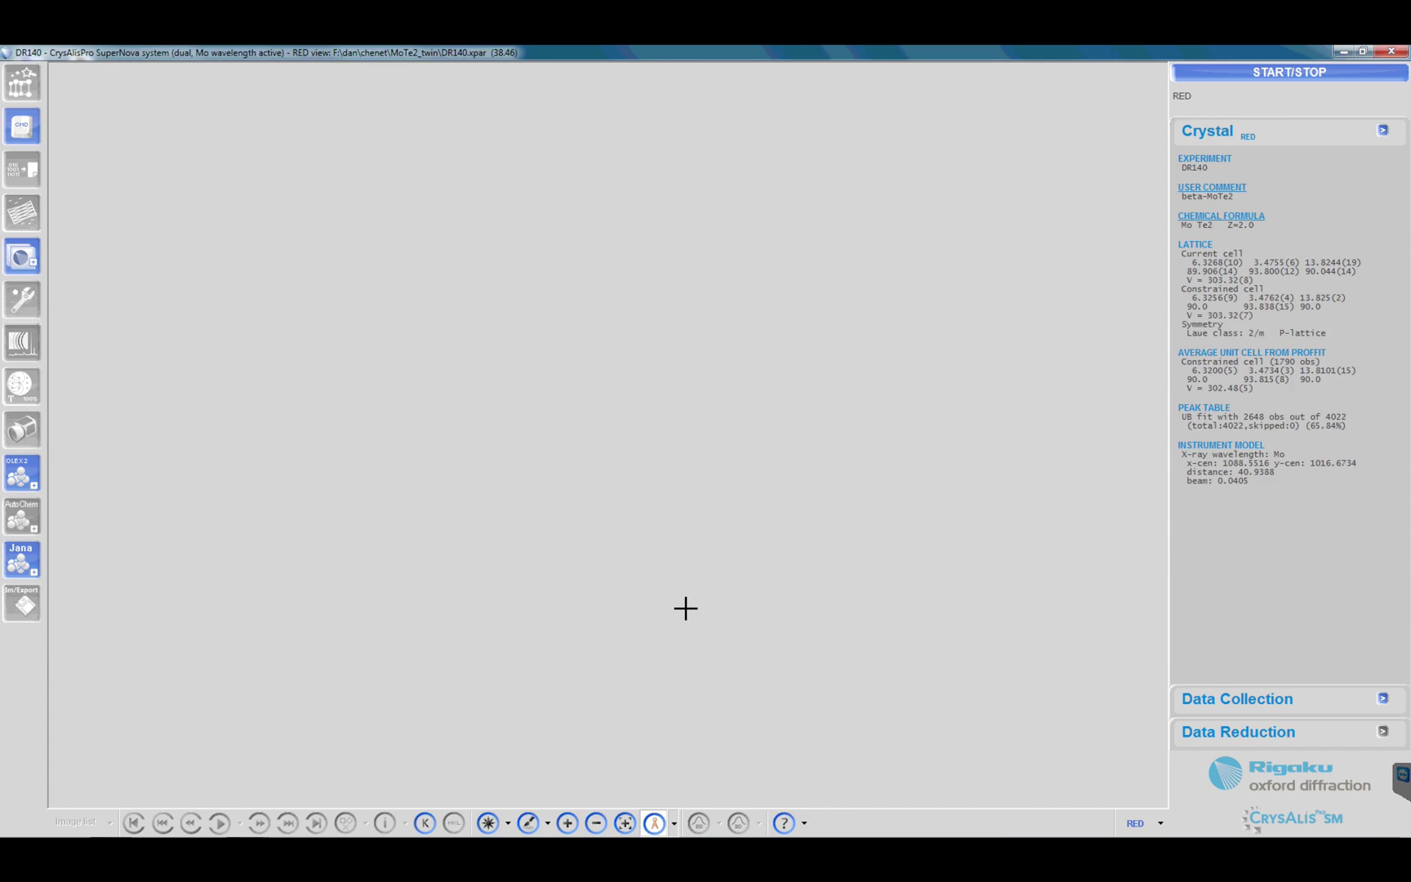
Step: Run peak hunting from the Lattice wizard and allow it to overwrite the existing peak table
left_click(29, 87)
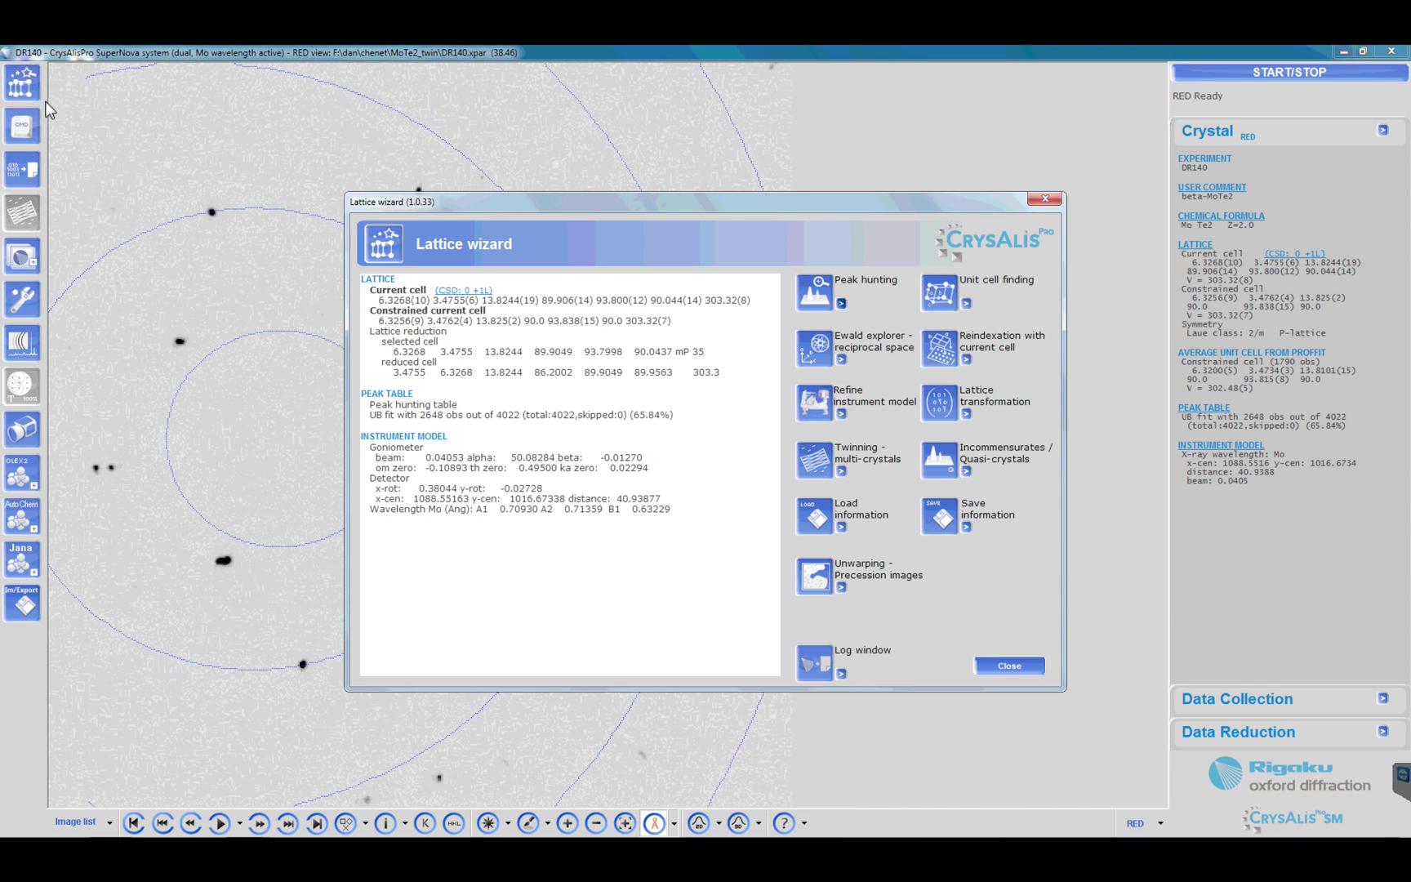
left_click(813, 286)
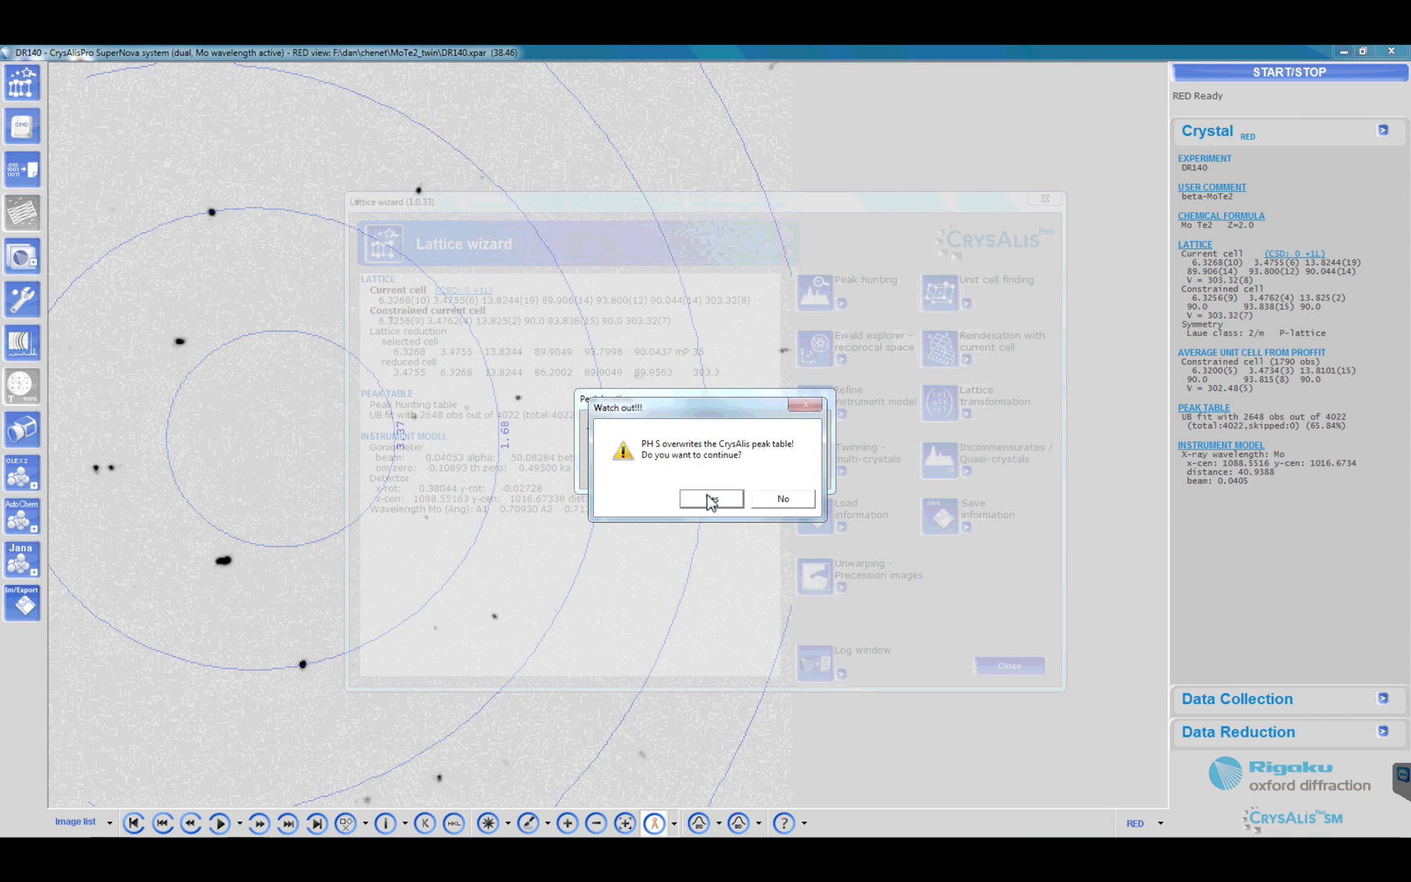
left_click(710, 495)
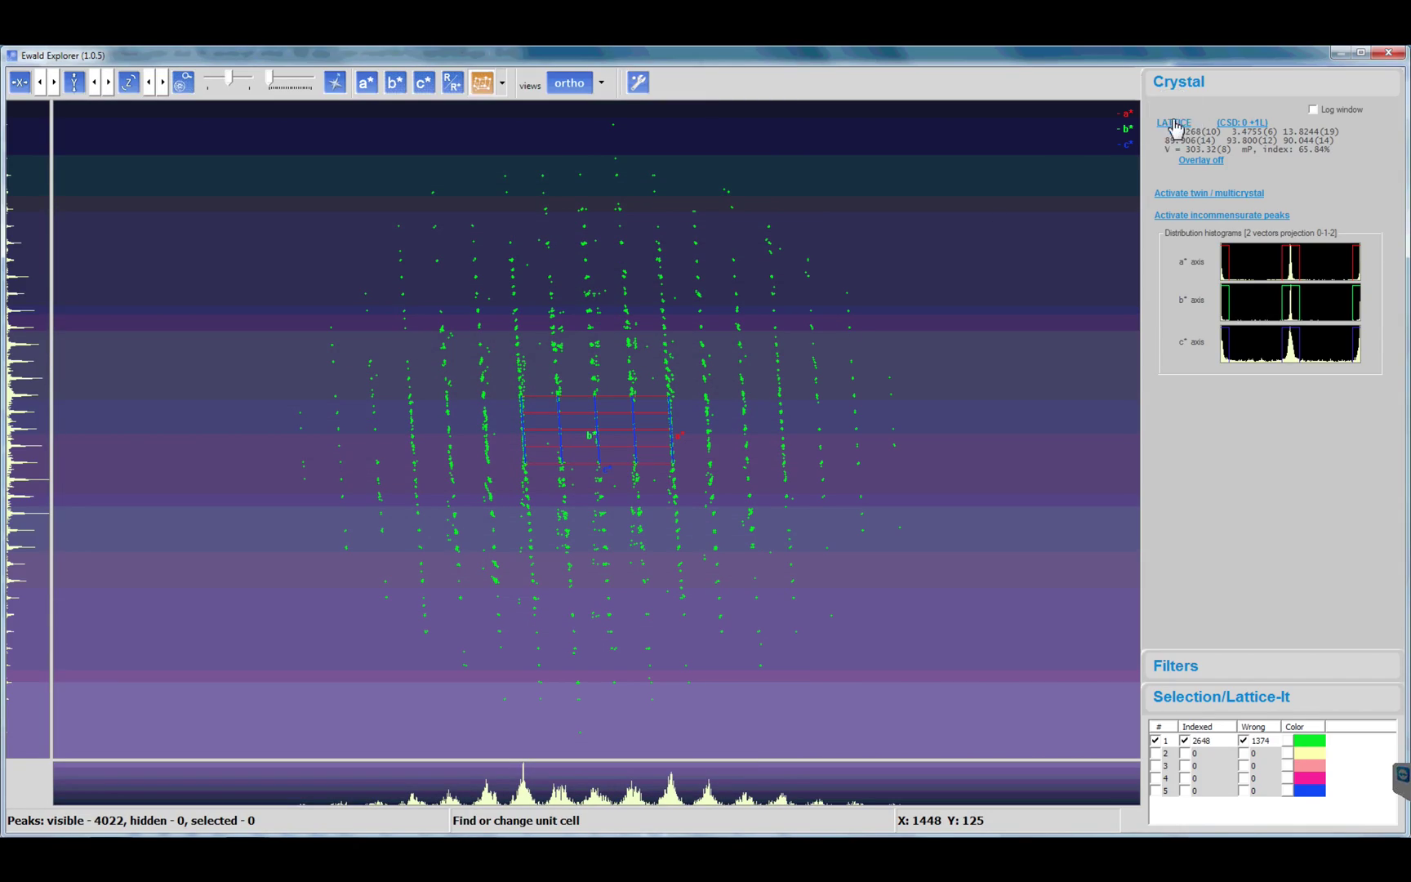
Step: Redetermine the unit cell from the reciprocal-space peaks in the Ewald Explorer and close the explorer
left_click(1139, 127)
left_click(1110, 131)
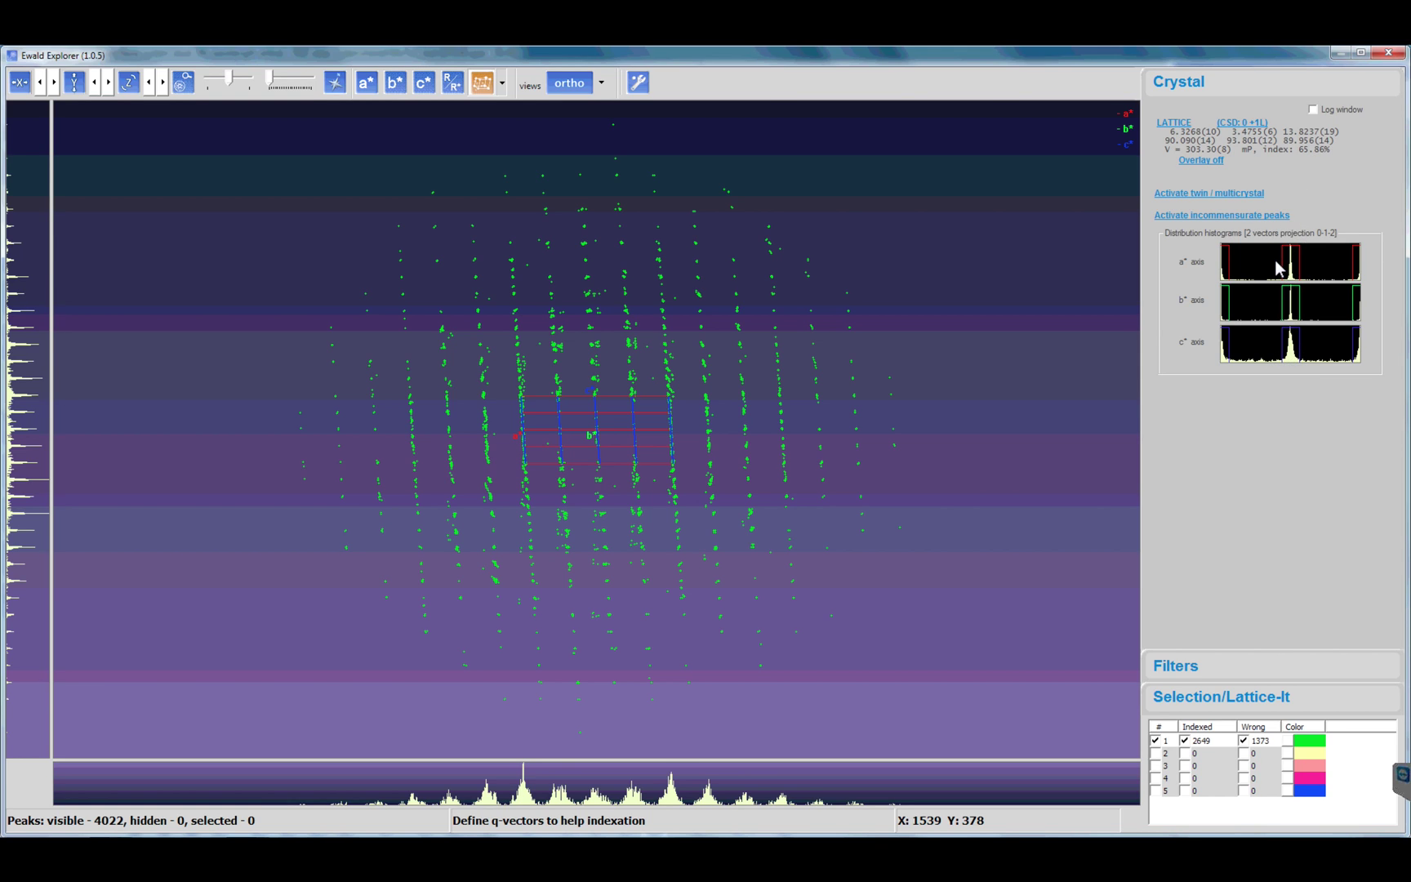
left_click(1388, 54)
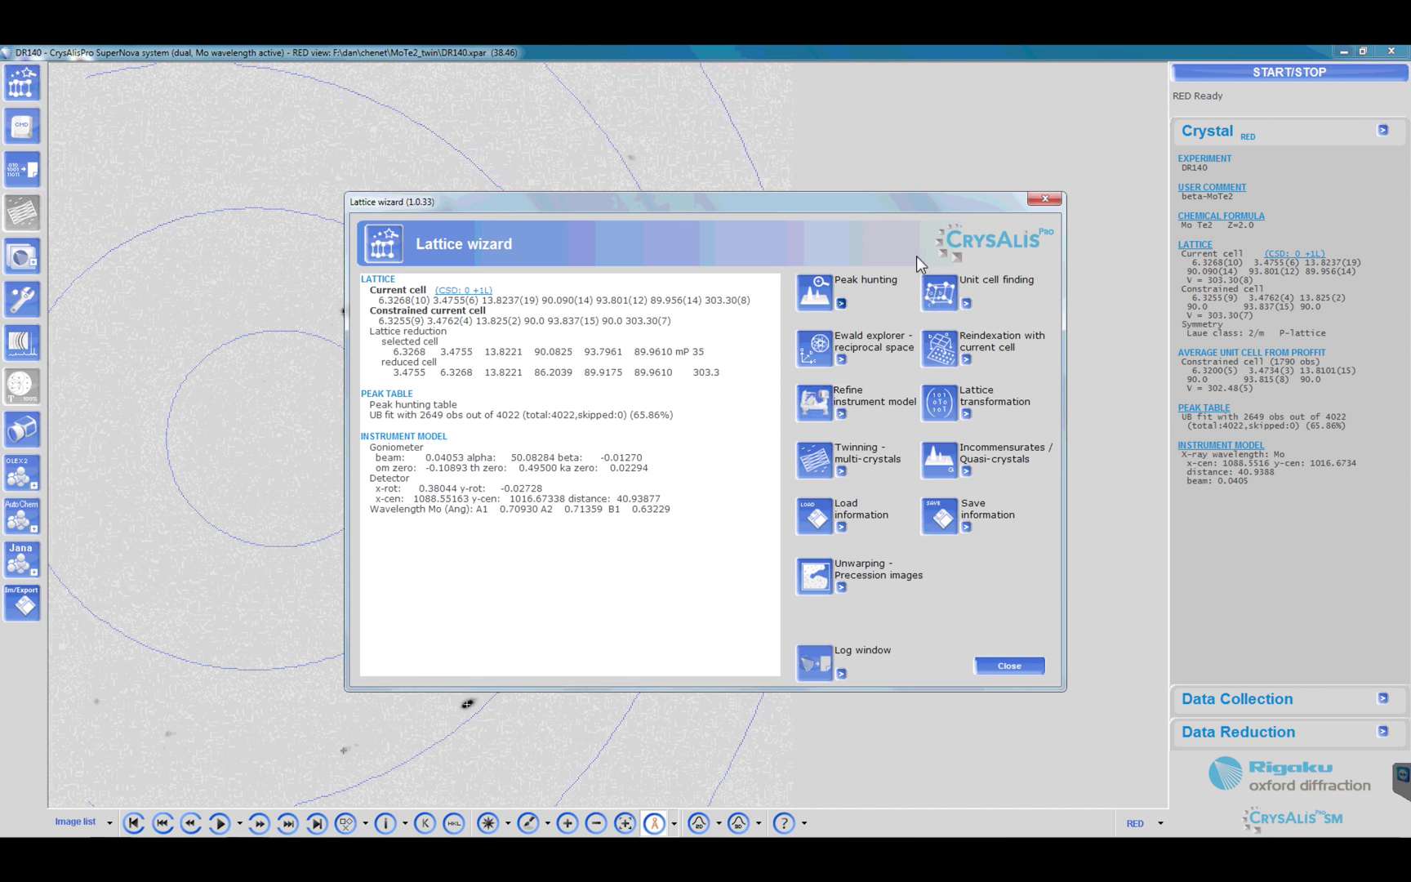
Step: Start a profile fitting data reduction with the whole run list and clear the data from the previous run
left_click(1045, 199)
left_click(1240, 82)
left_click(623, 504)
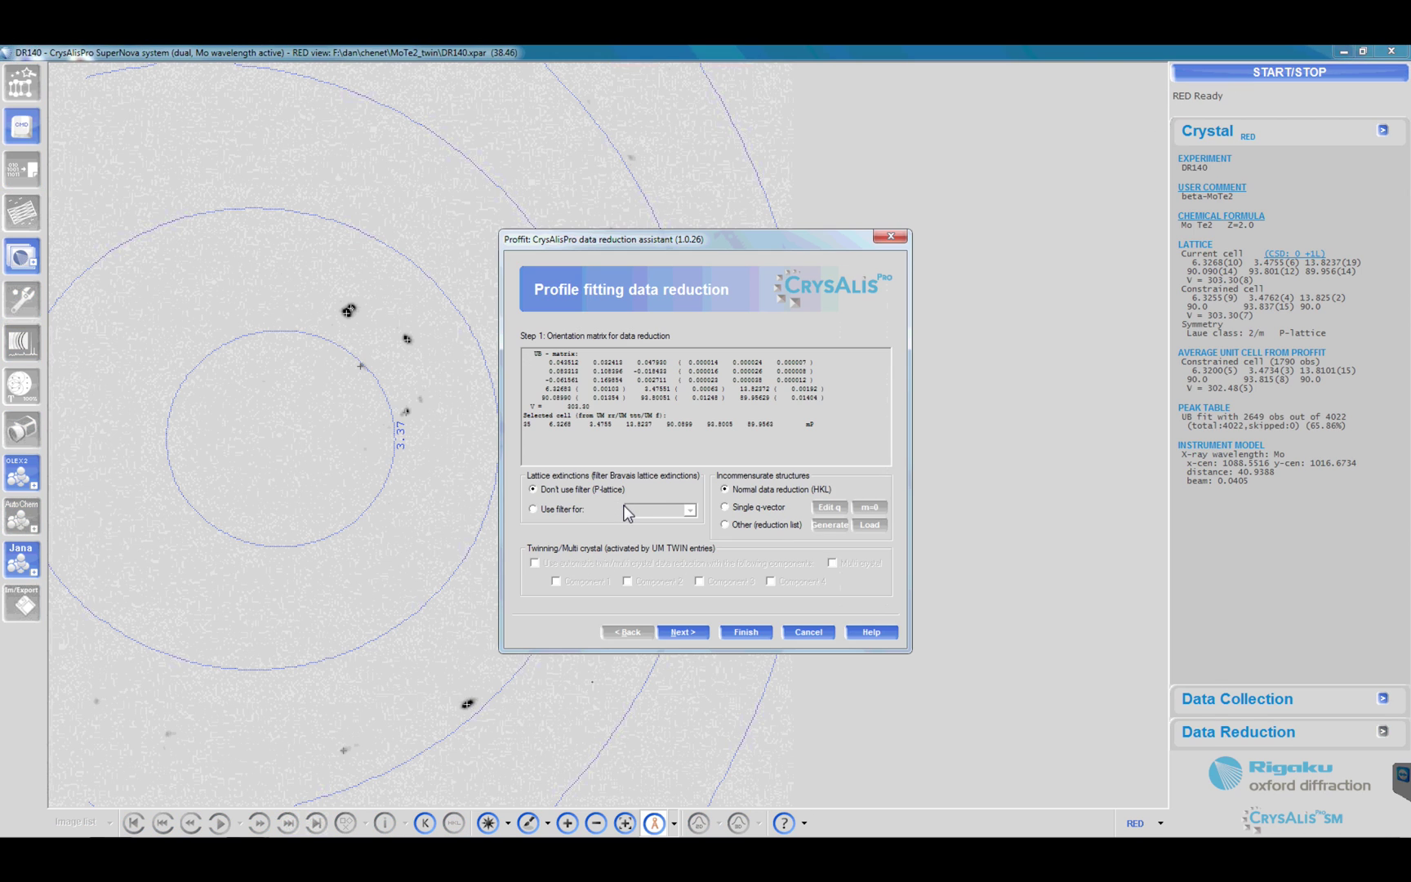
left_click(679, 629)
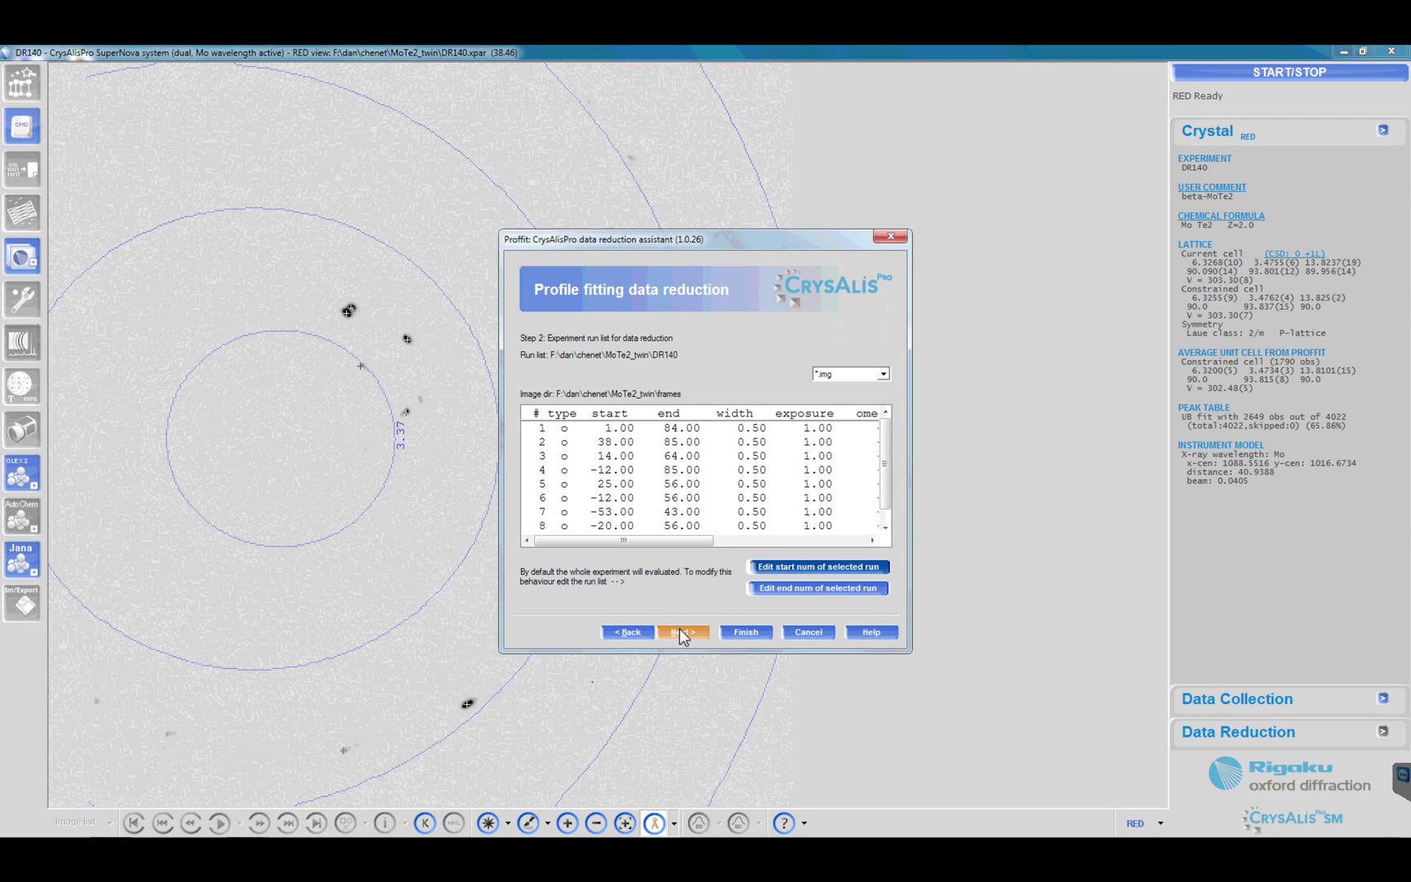
left_click(679, 629)
left_click(639, 631)
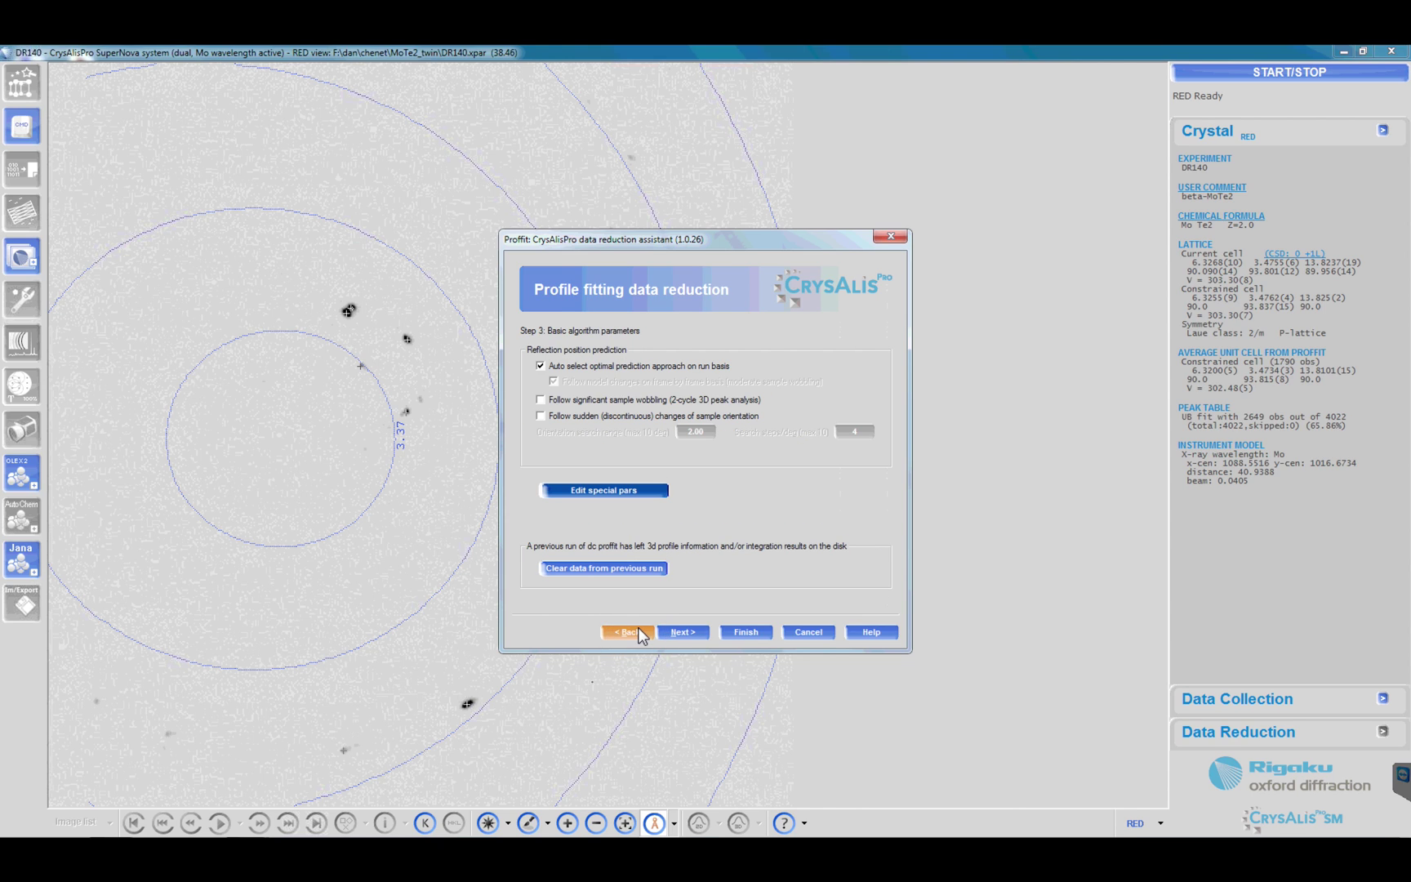
left_click(642, 571)
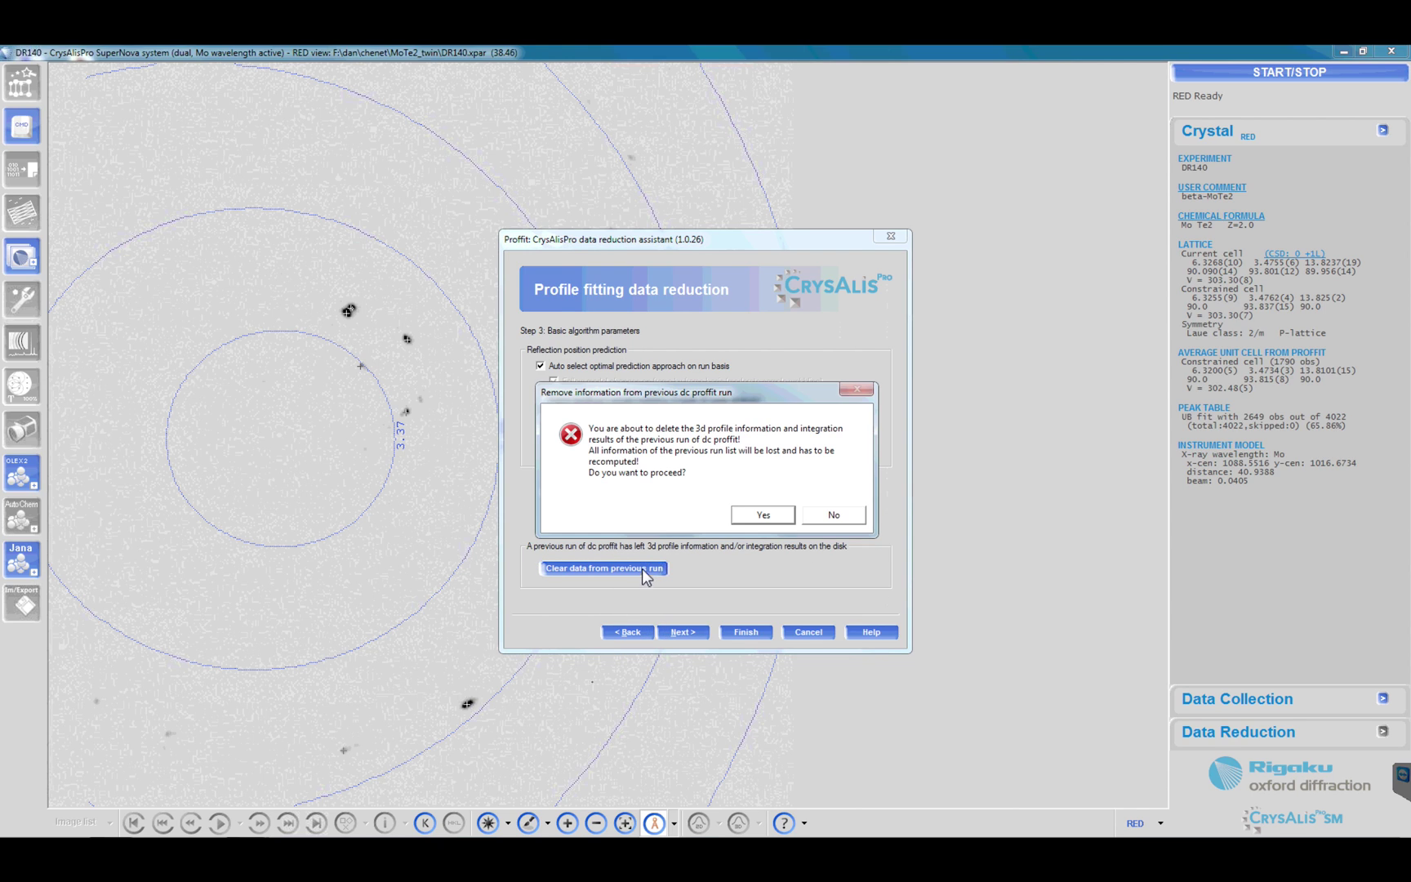
left_click(758, 512)
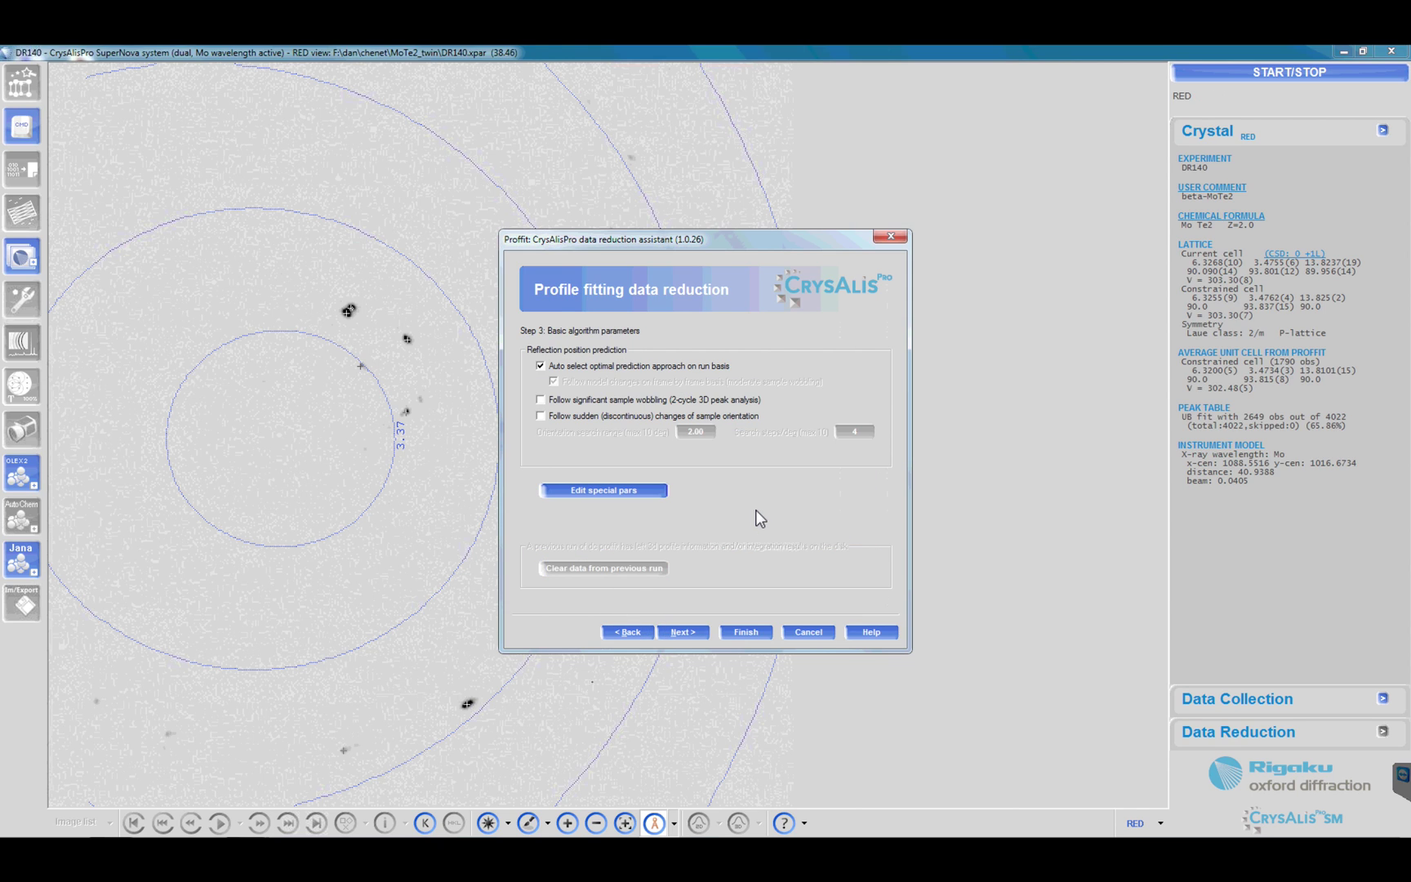
Step: Set the outlier rejection symmetry to the triclinic Laue class and continue to the output settings
left_click(685, 632)
left_click(687, 633)
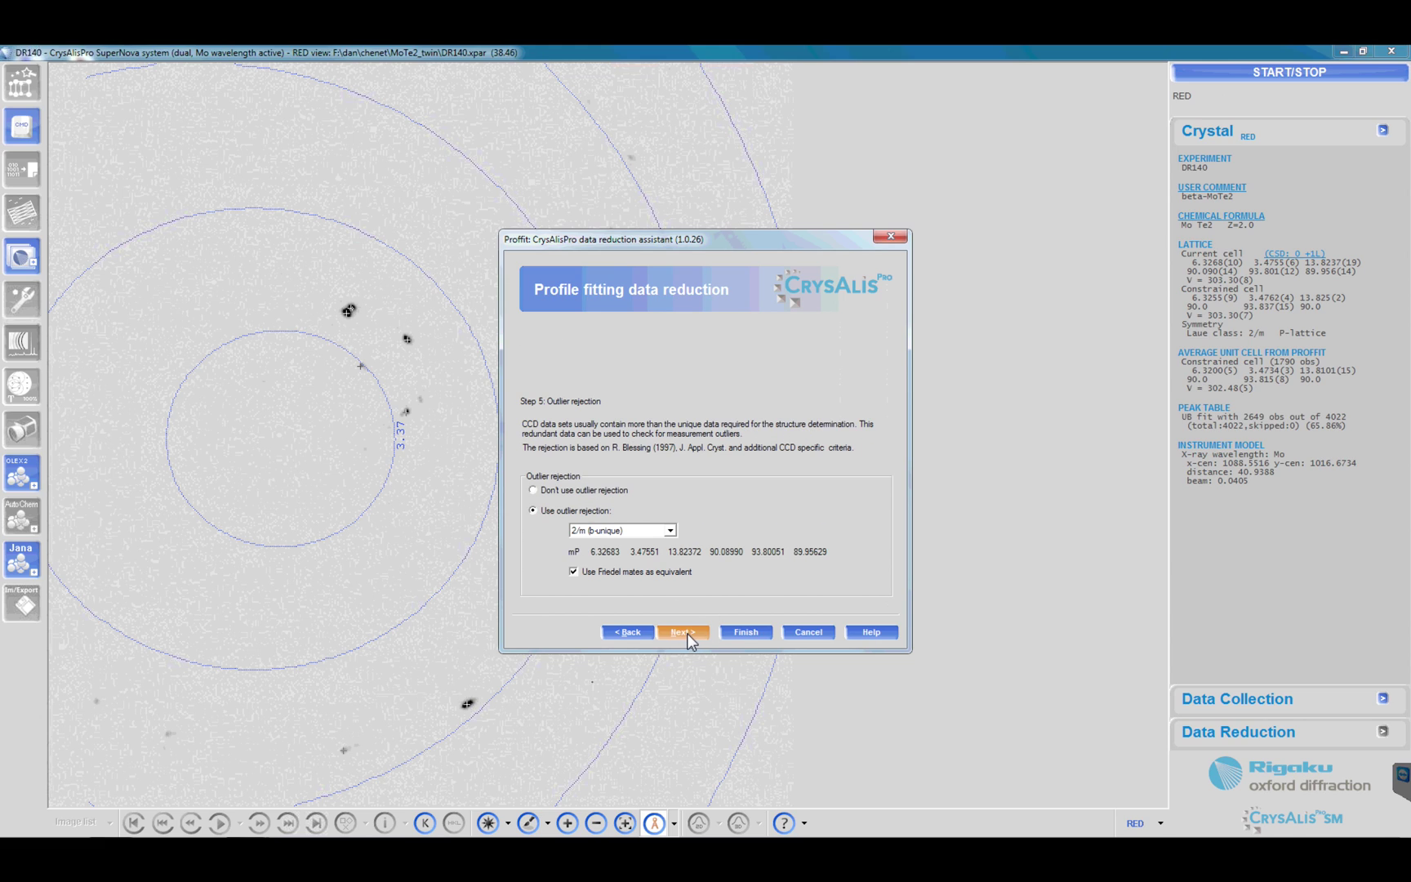
mouse_move(693, 248)
left_mouse_down()
mouse_move(845, 221)
mouse_move(688, 258)
left_mouse_up()
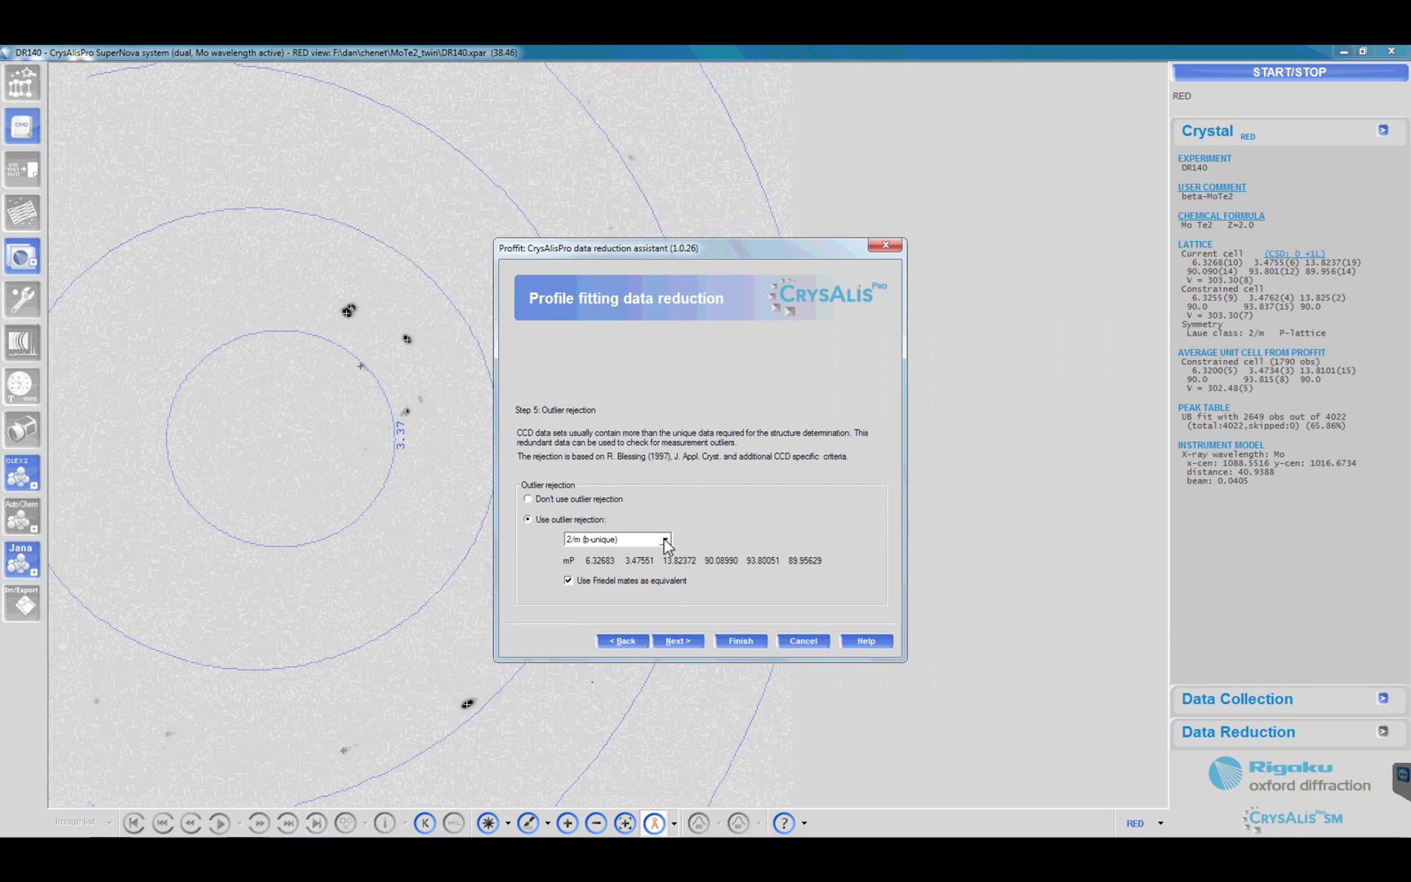
left_click(664, 541)
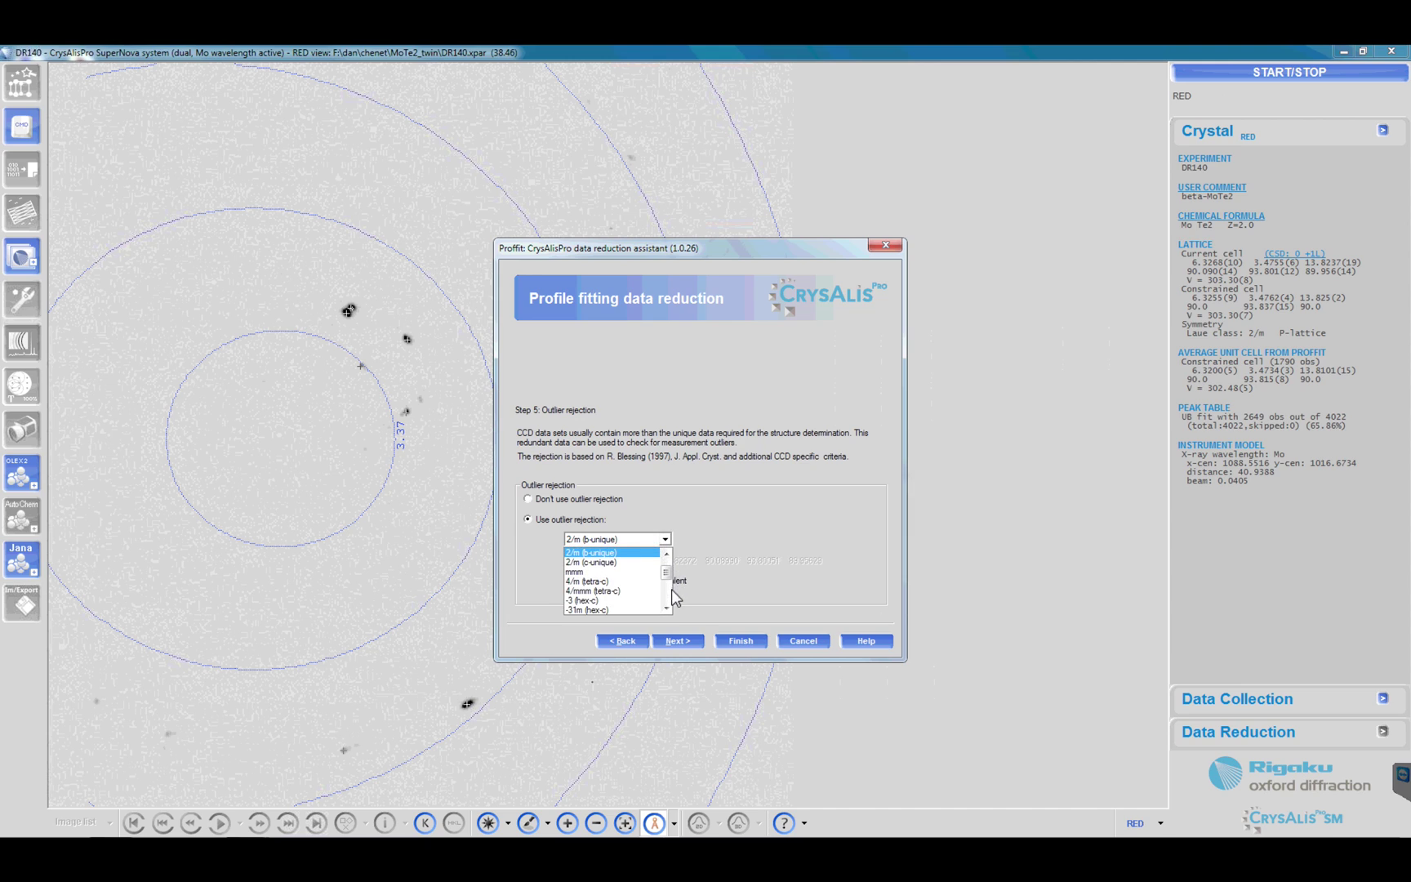
left_click_drag(671, 577, 668, 564)
left_click(638, 554)
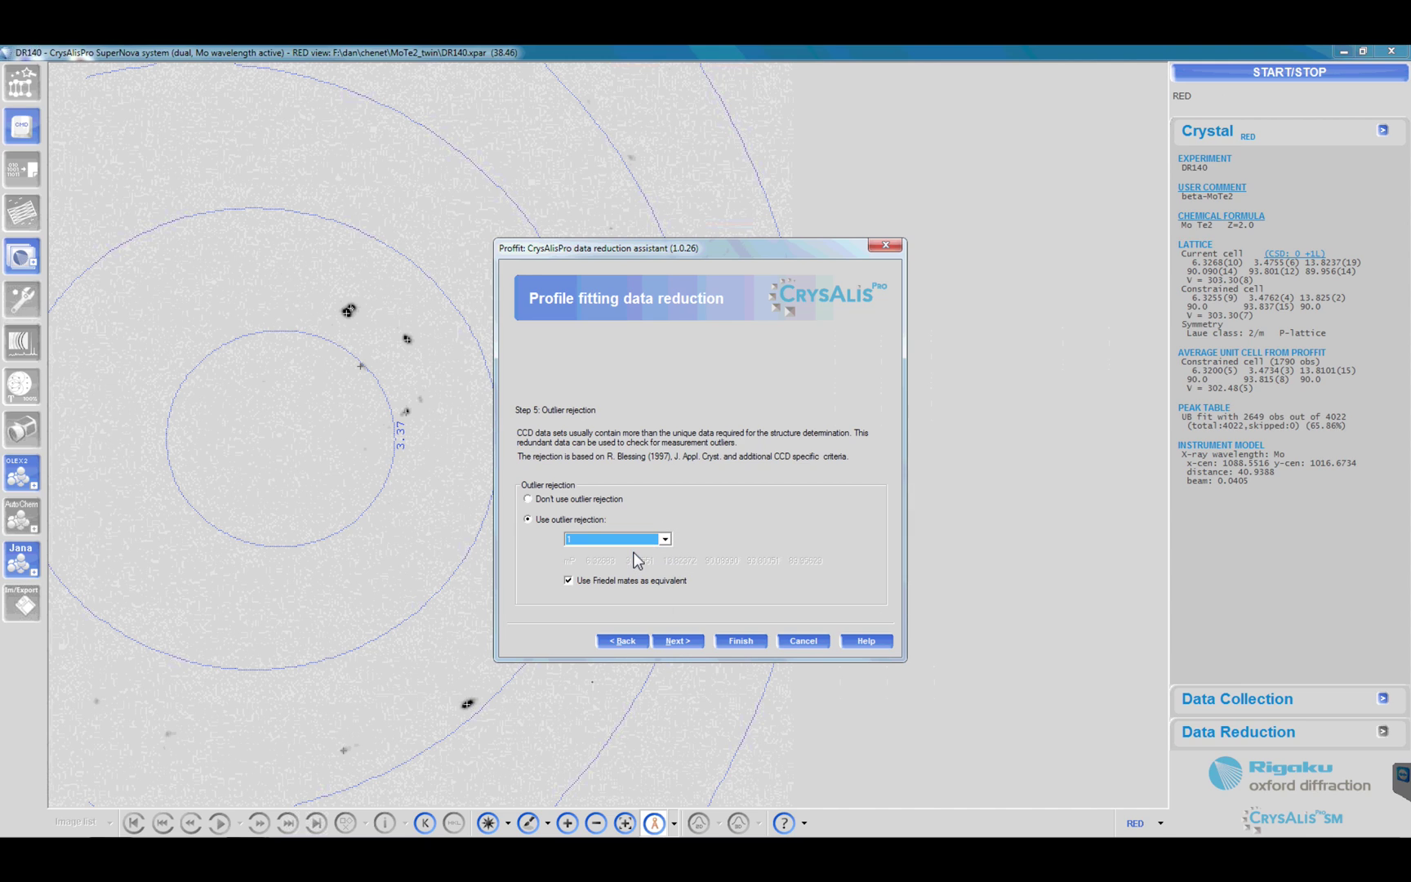
left_click(673, 640)
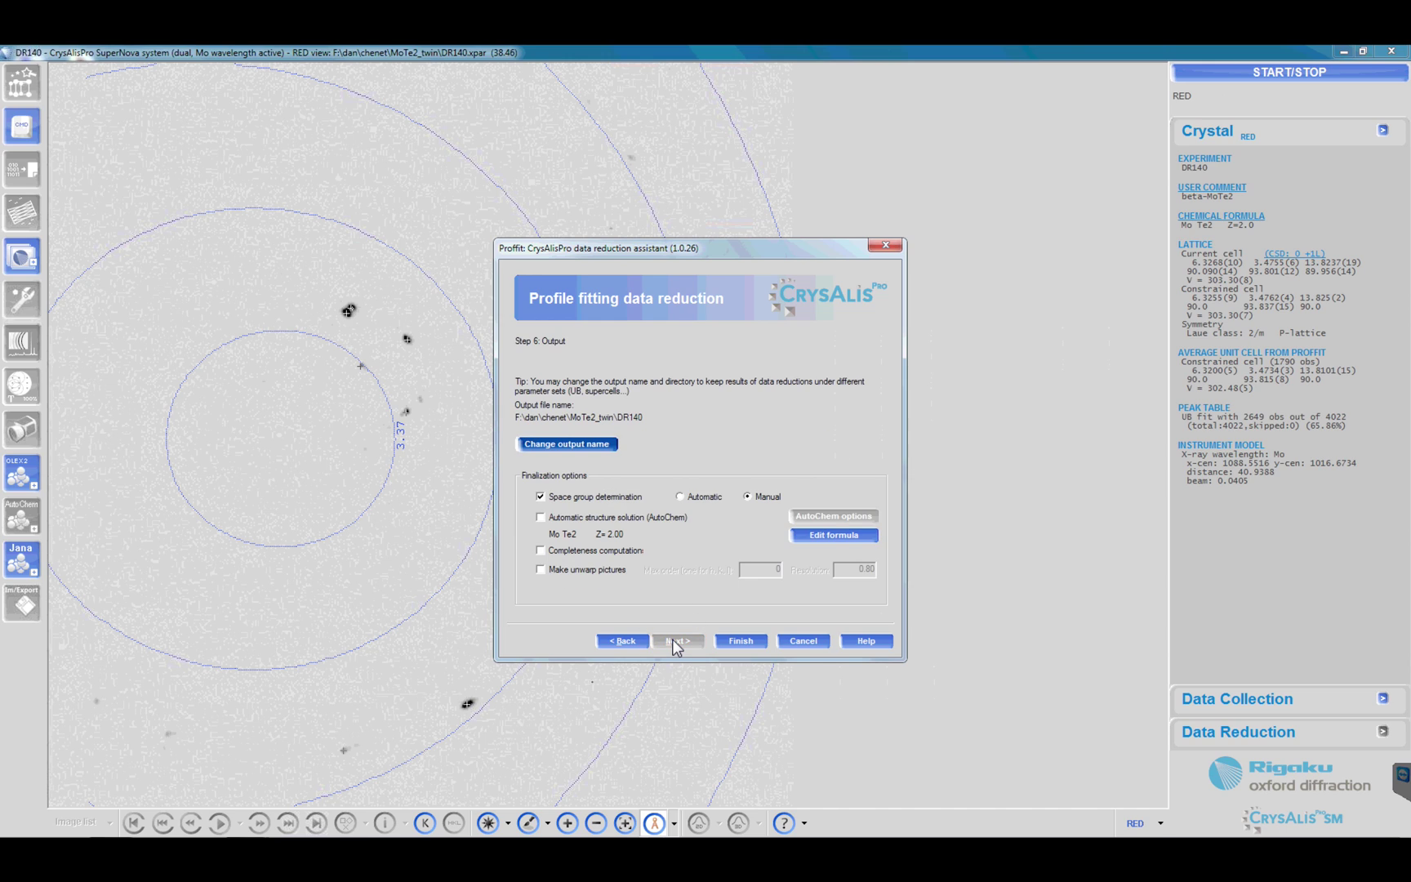
Step: Set the data reduction output name to dan1 and run the reduction with manual space group determination
left_click(588, 445)
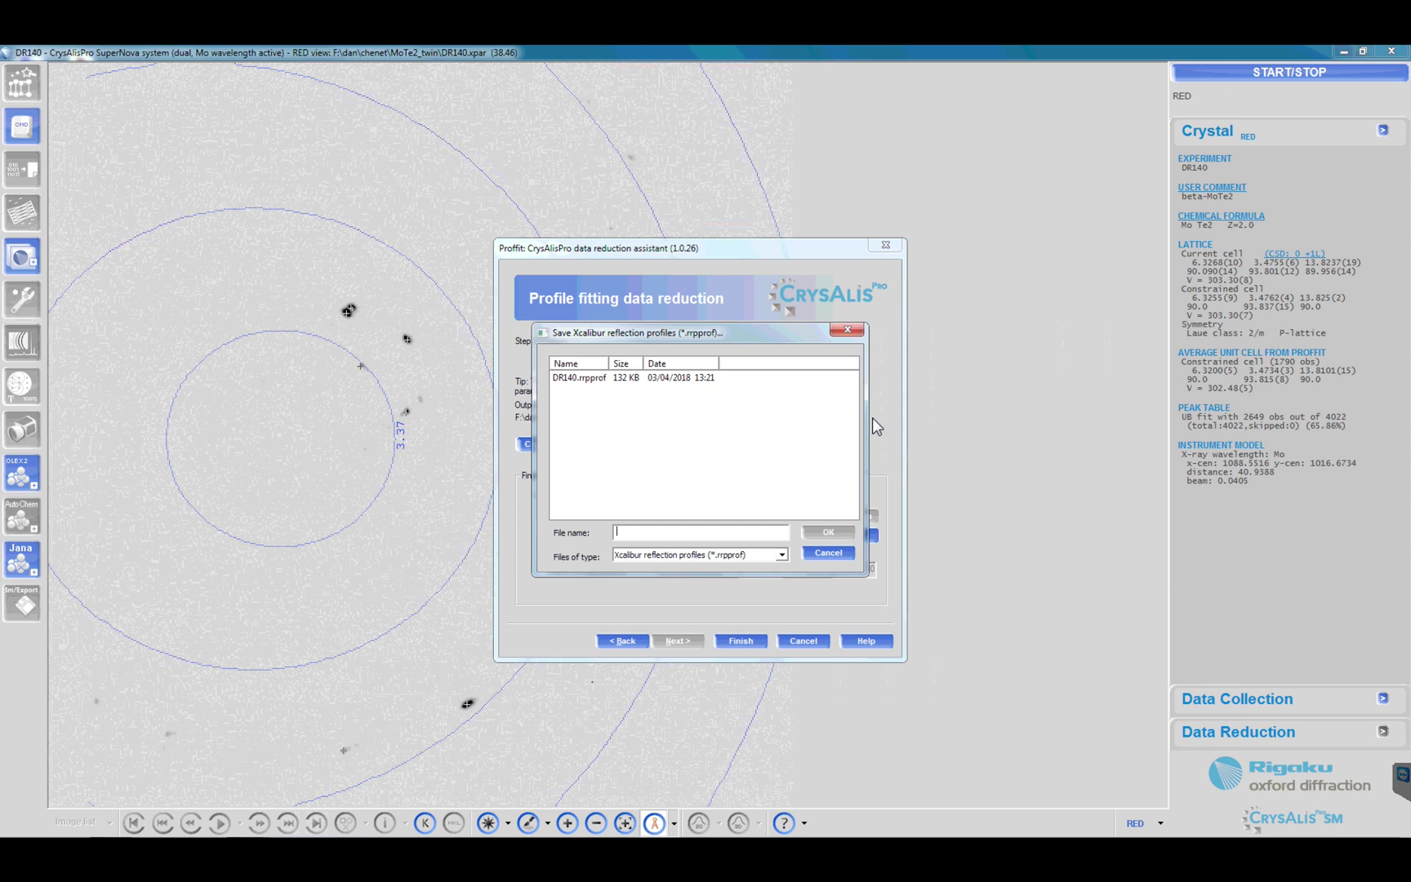
type("dan1")
key("Return")
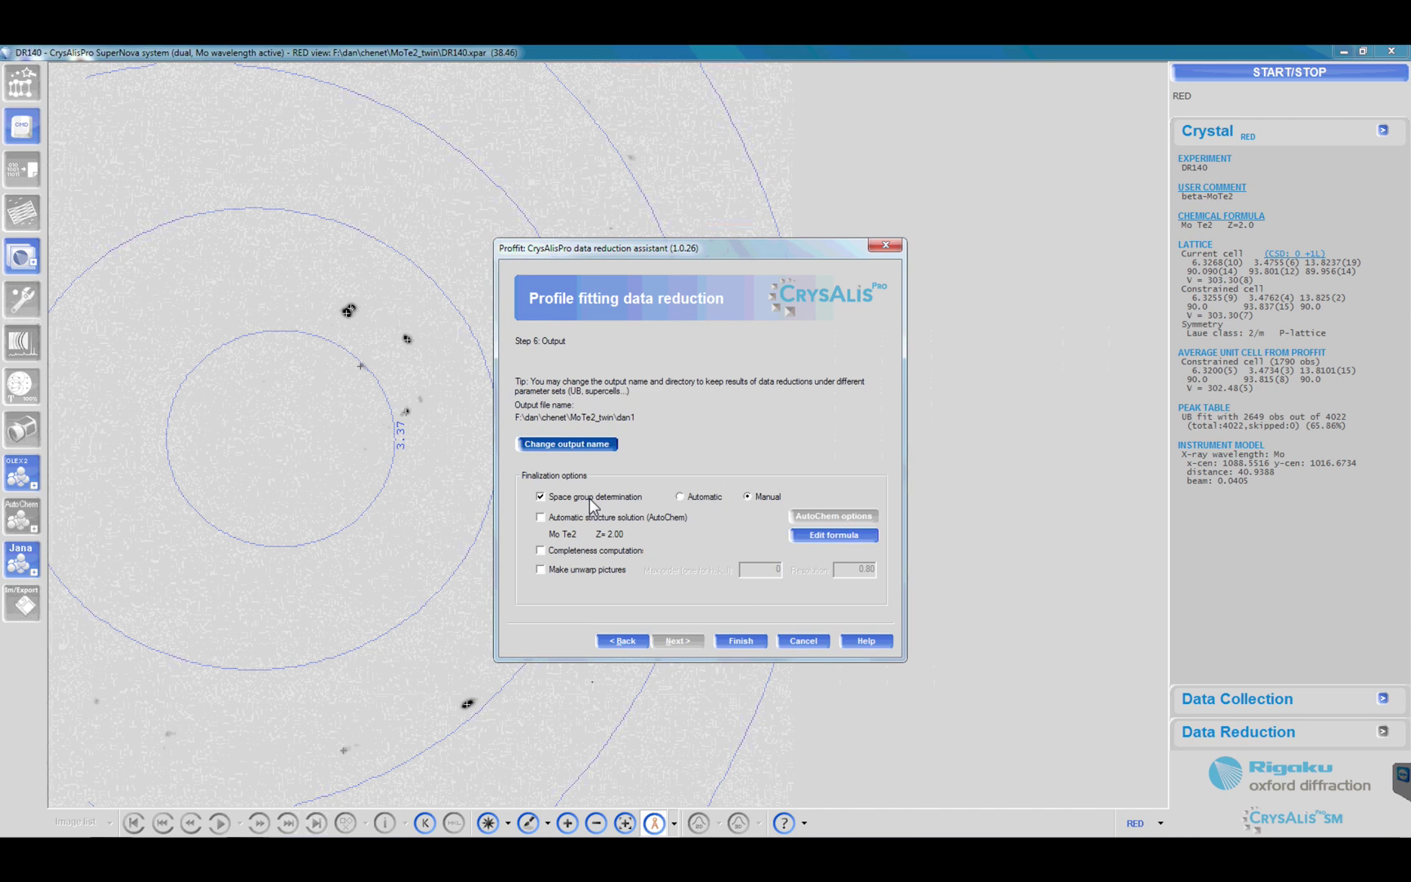
left_click(740, 640)
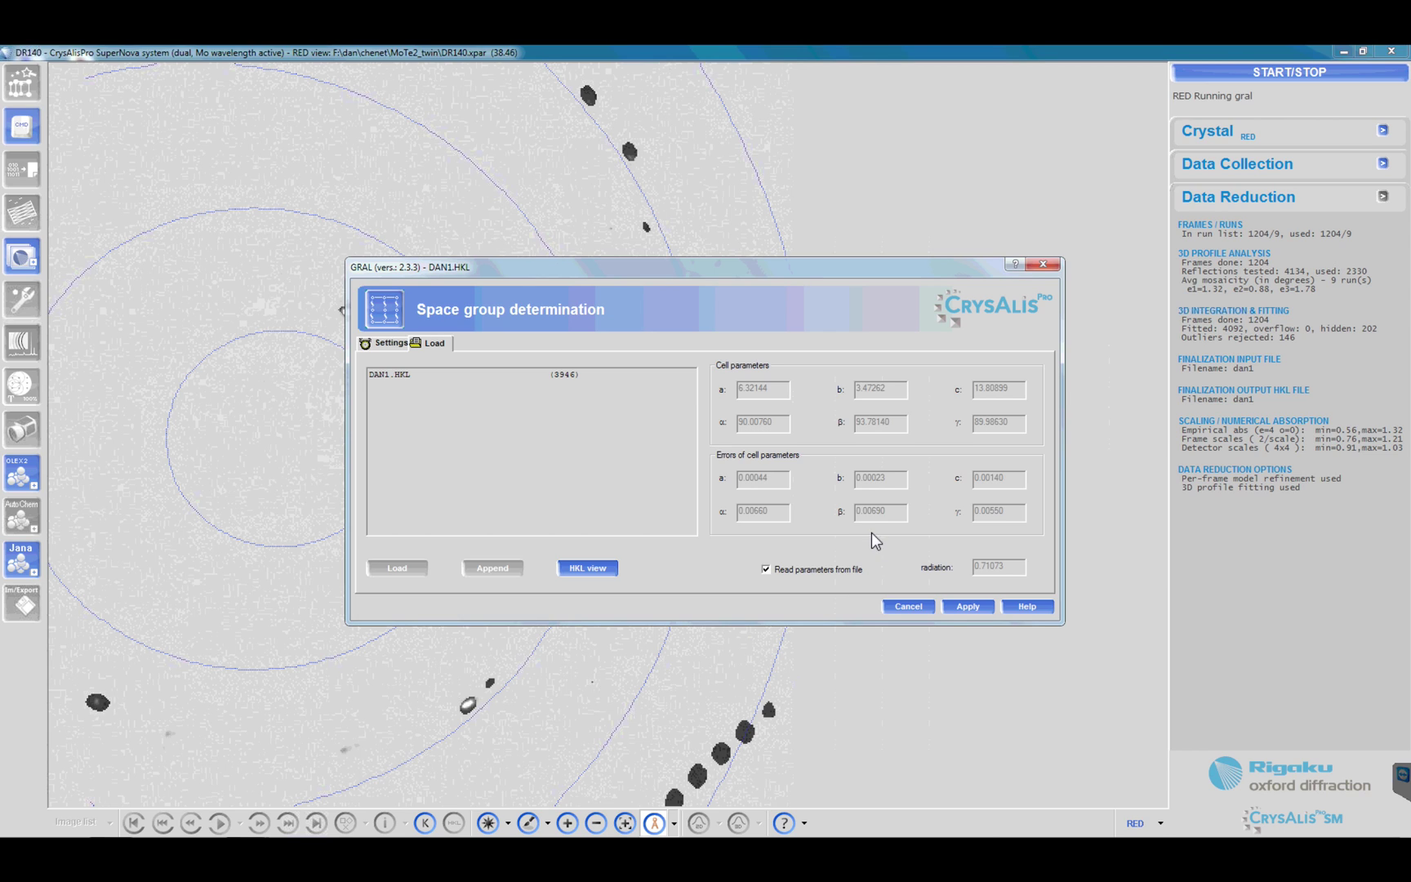
Step: Accept the primitive centering, the monoclinic P-lattice and the centrosymmetric setting in the space group determination
left_click(967, 606)
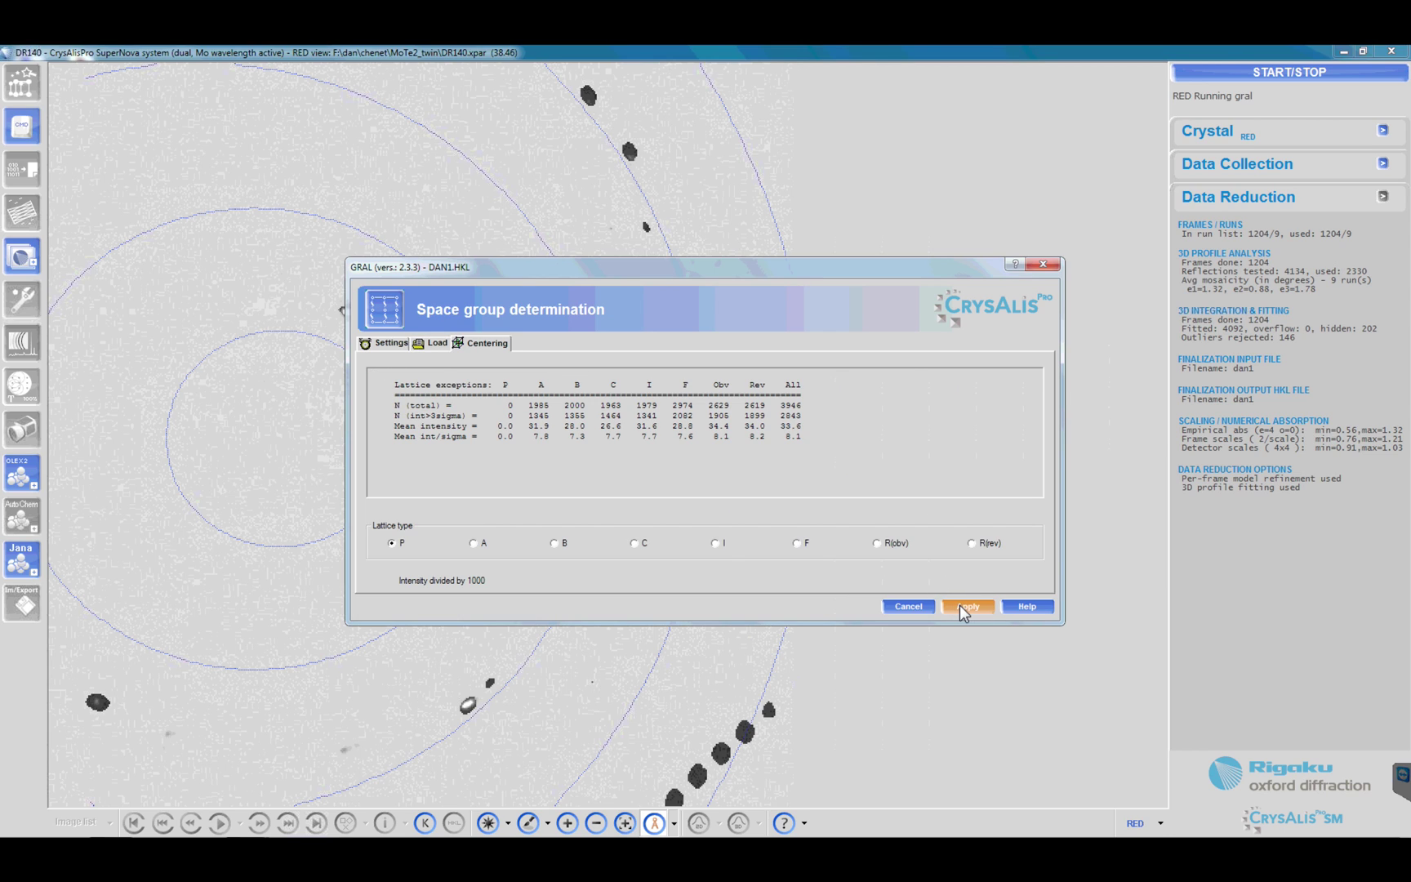
left_click(967, 606)
left_click(959, 605)
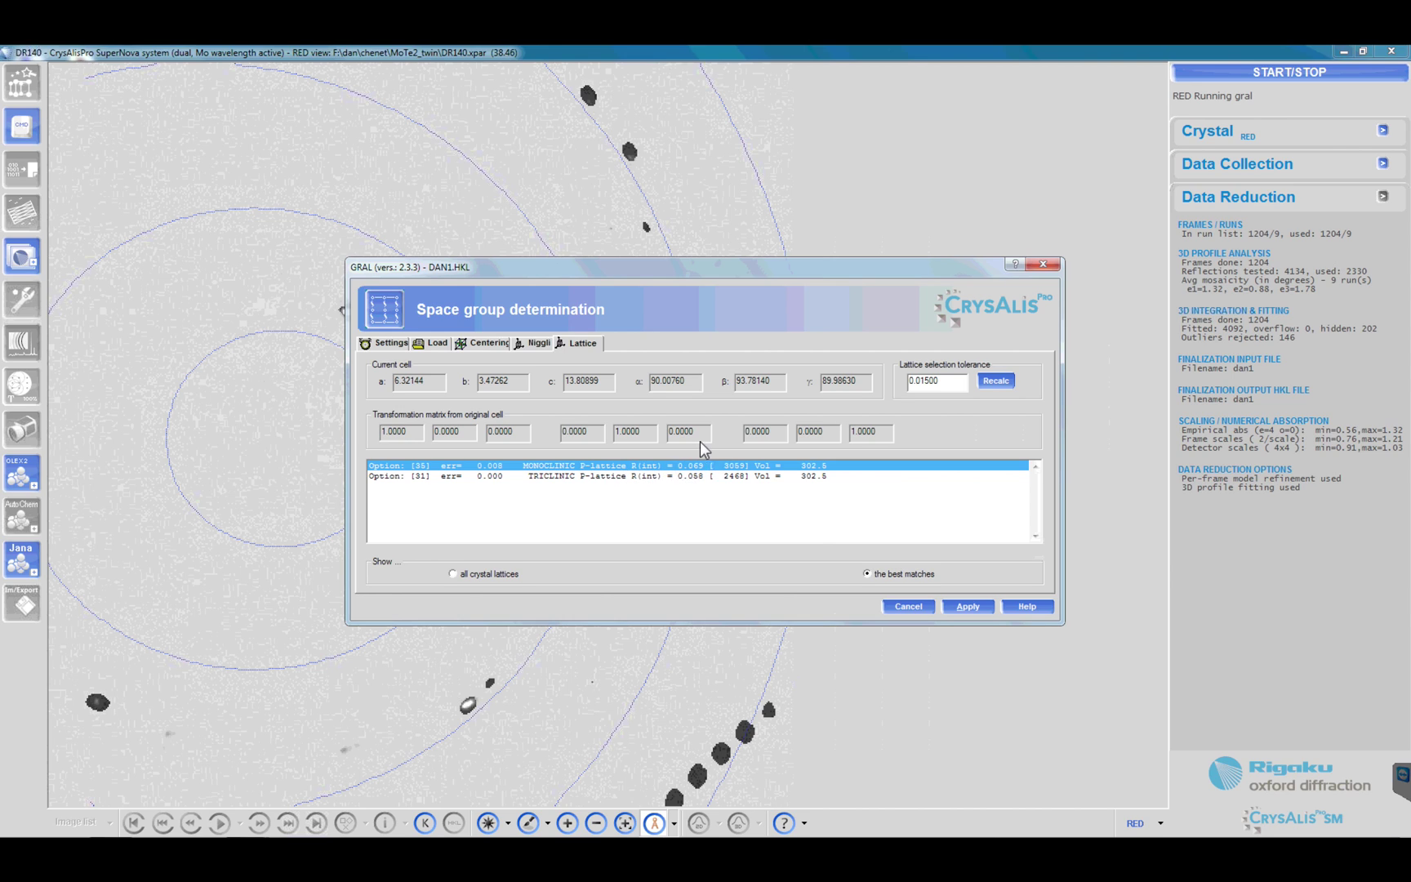
left_click(964, 606)
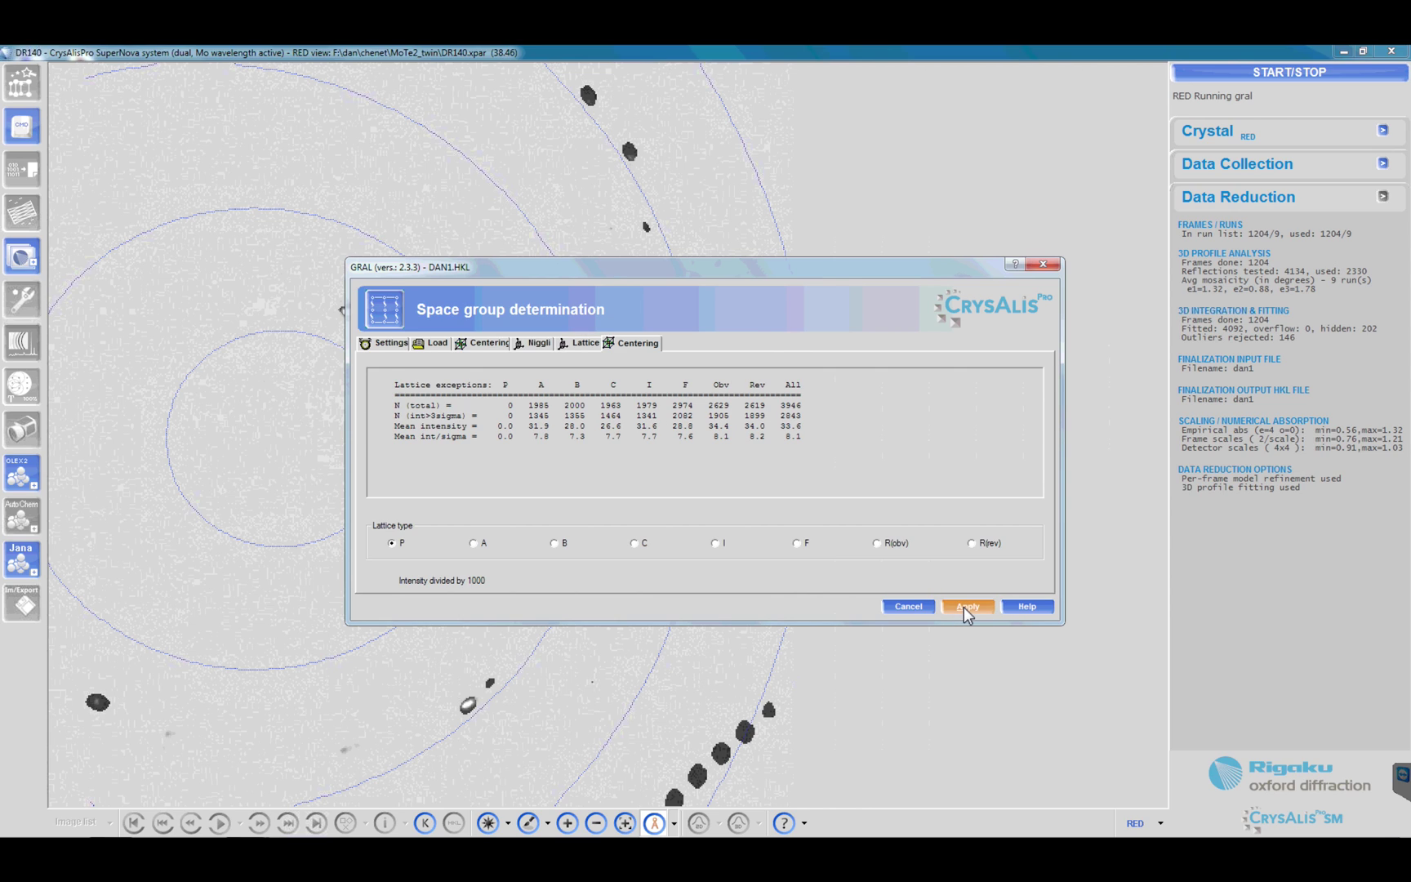
left_click(963, 606)
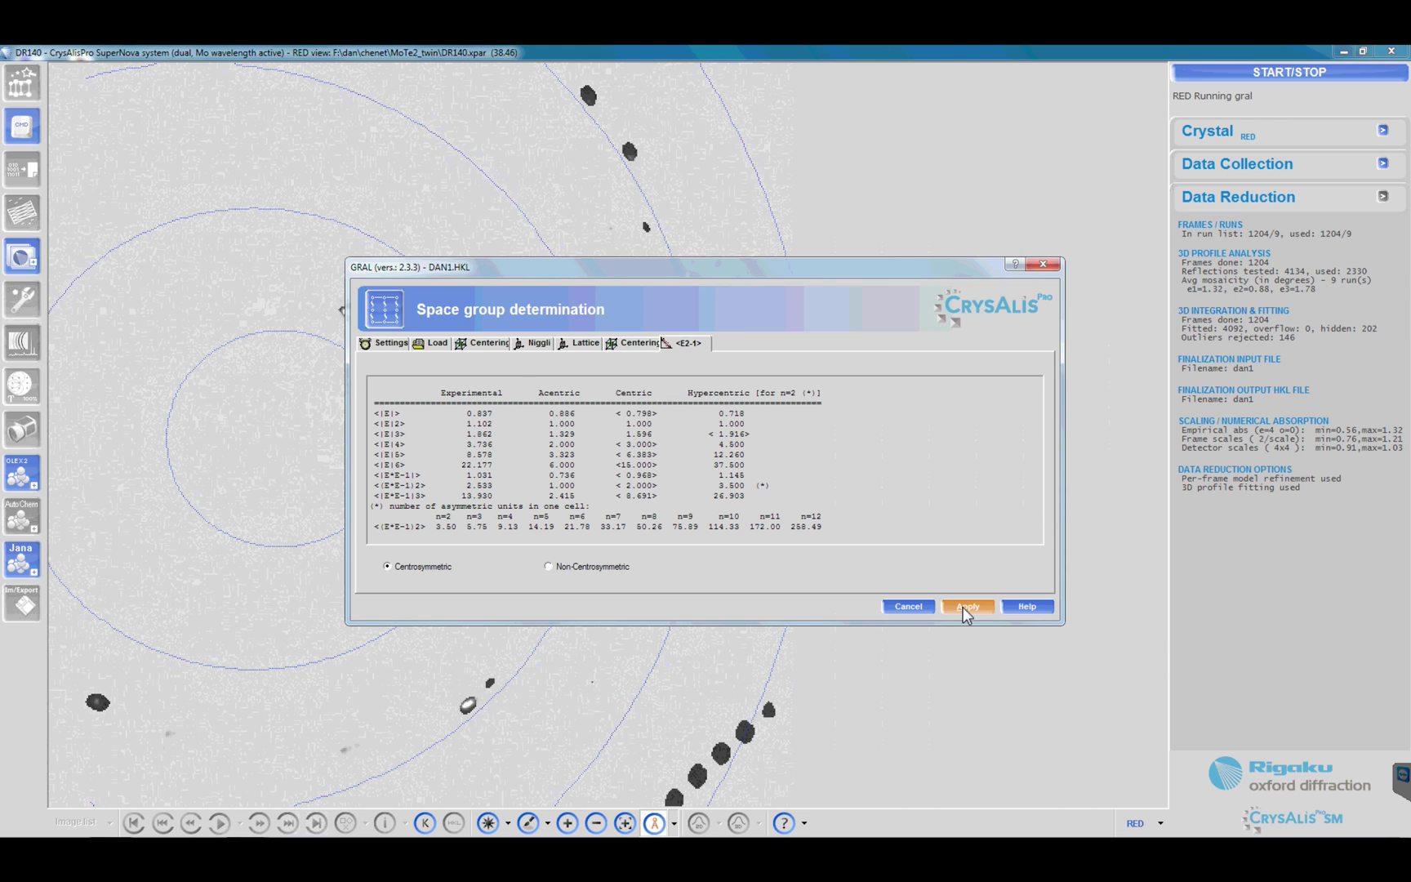
left_click(963, 606)
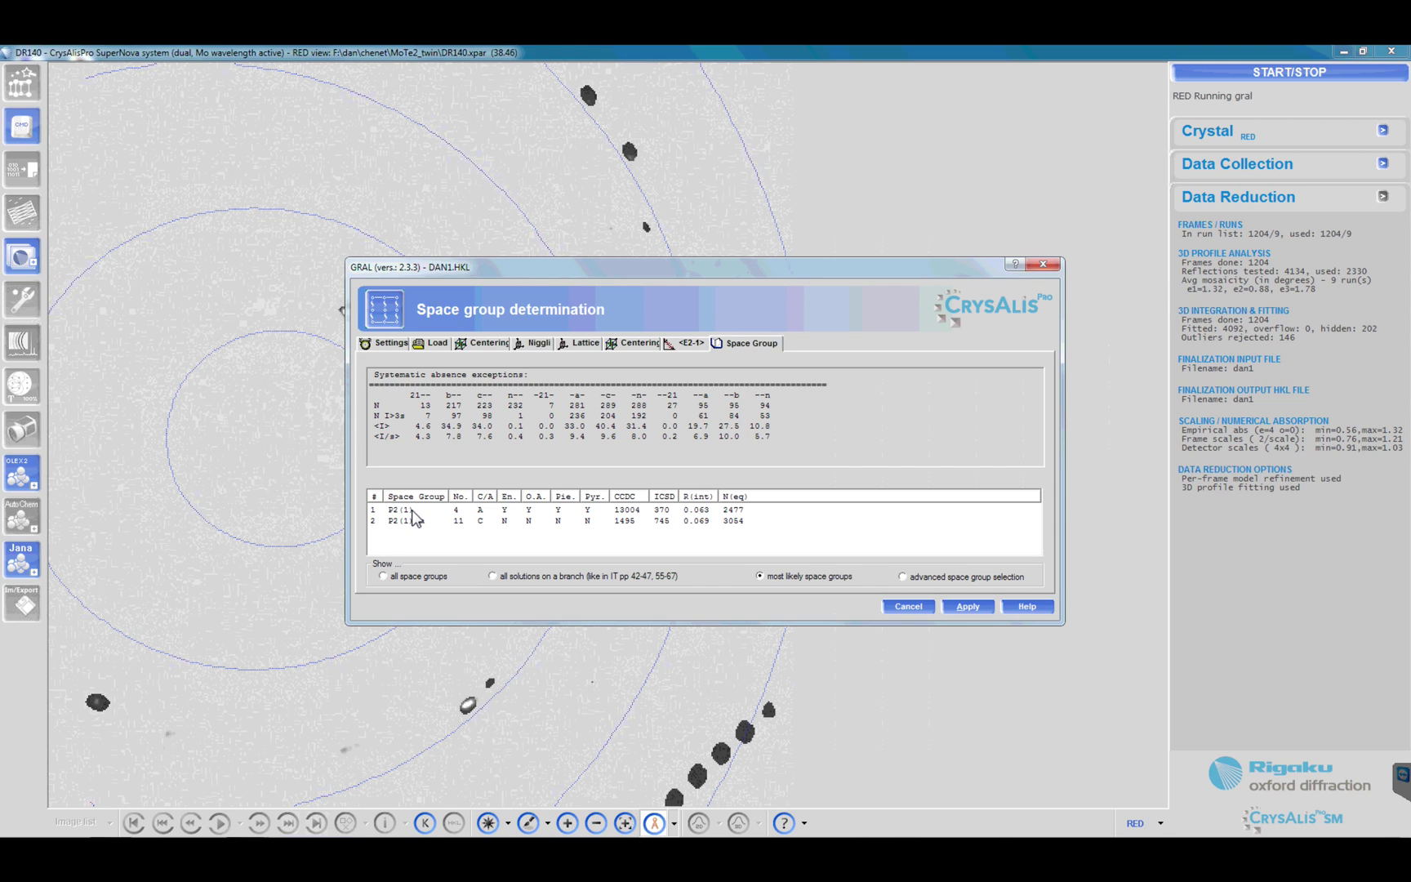
Step: Choose space group P2(1) and finish the instruction file with formula Mo Te2 and Z of 2
left_click(491, 522)
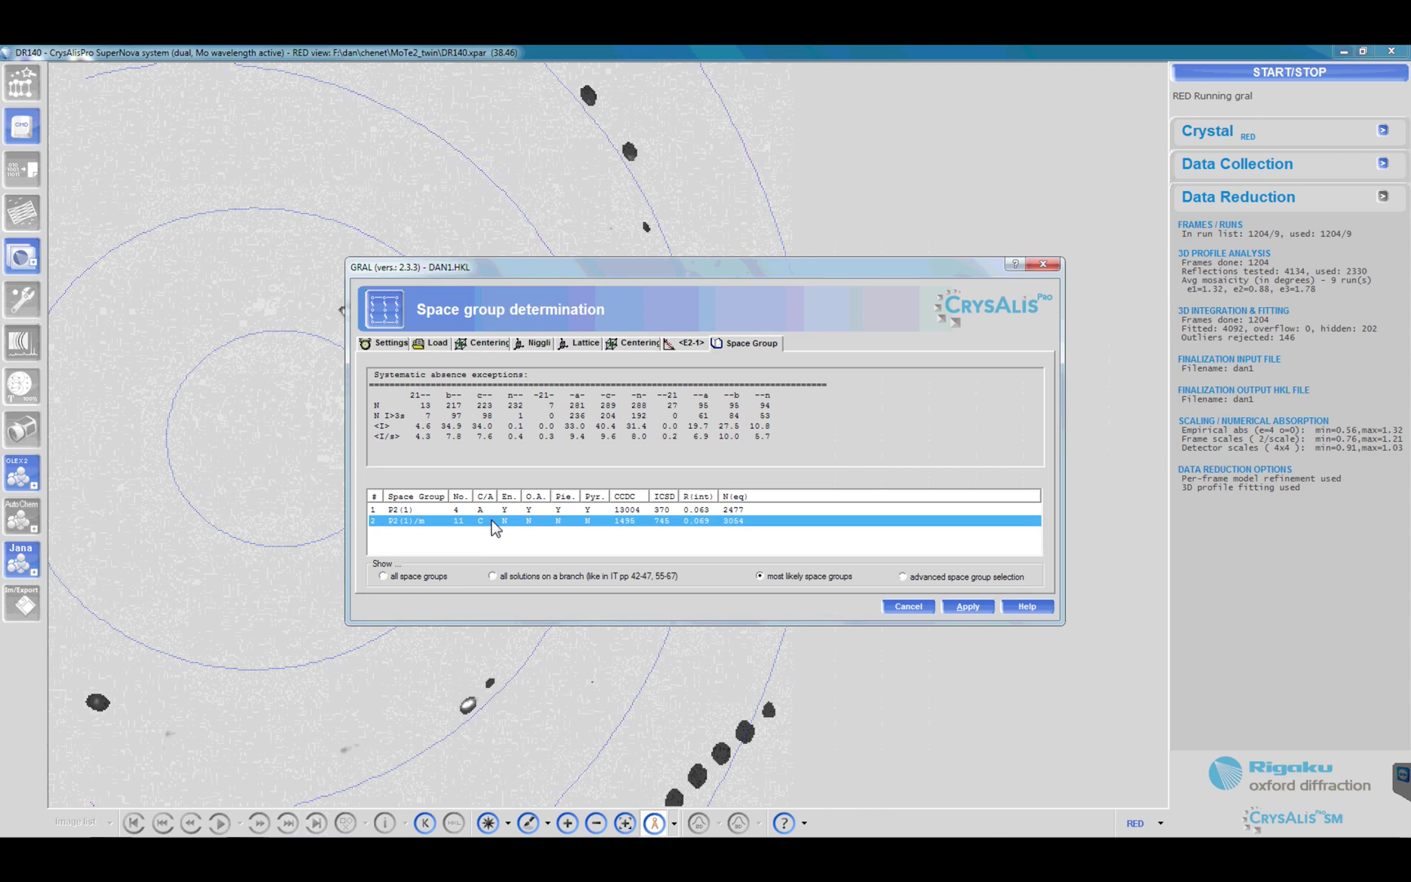
left_click(662, 509)
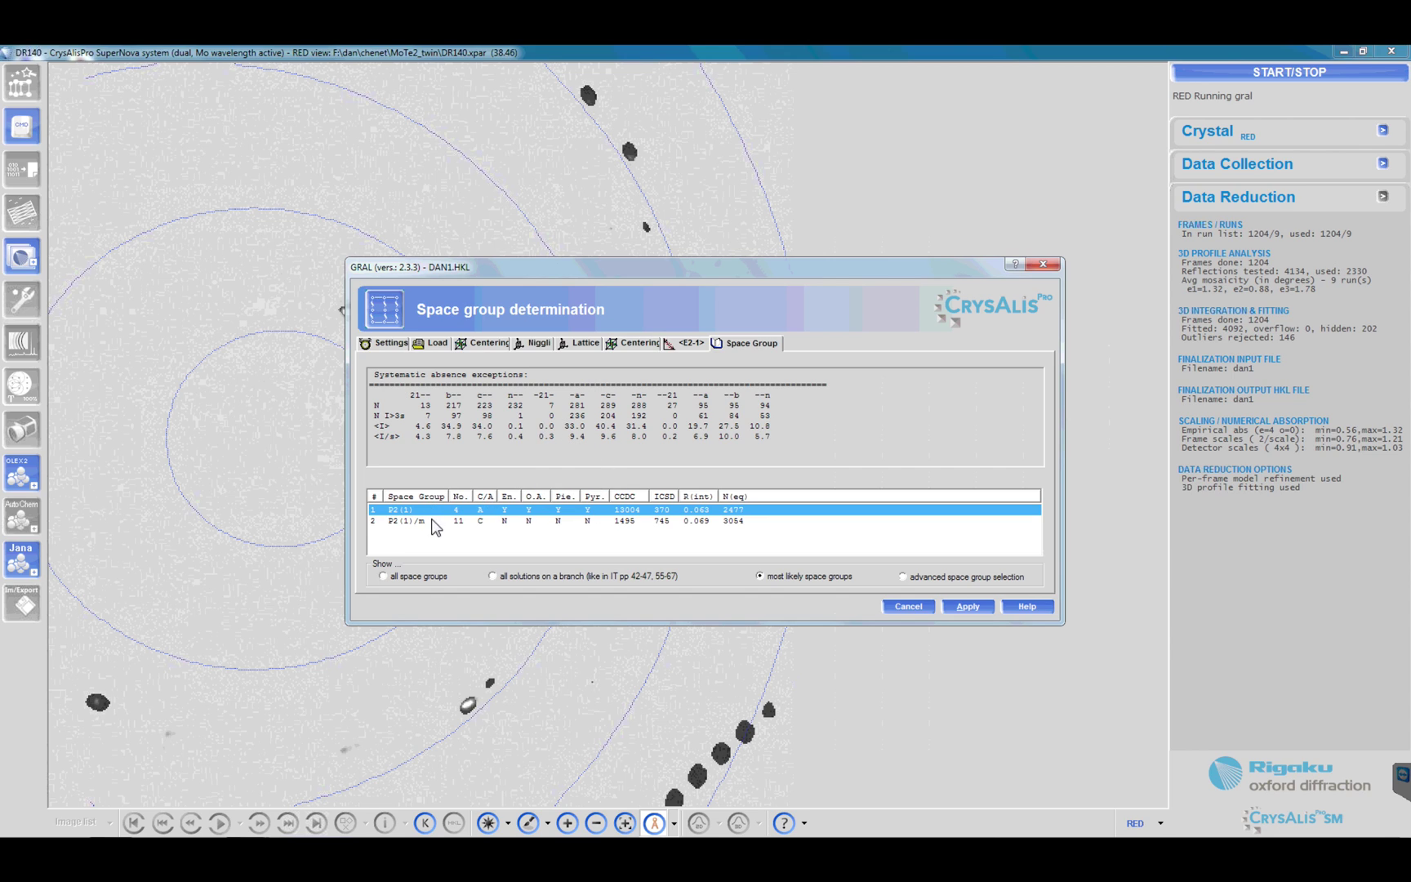
left_click(974, 606)
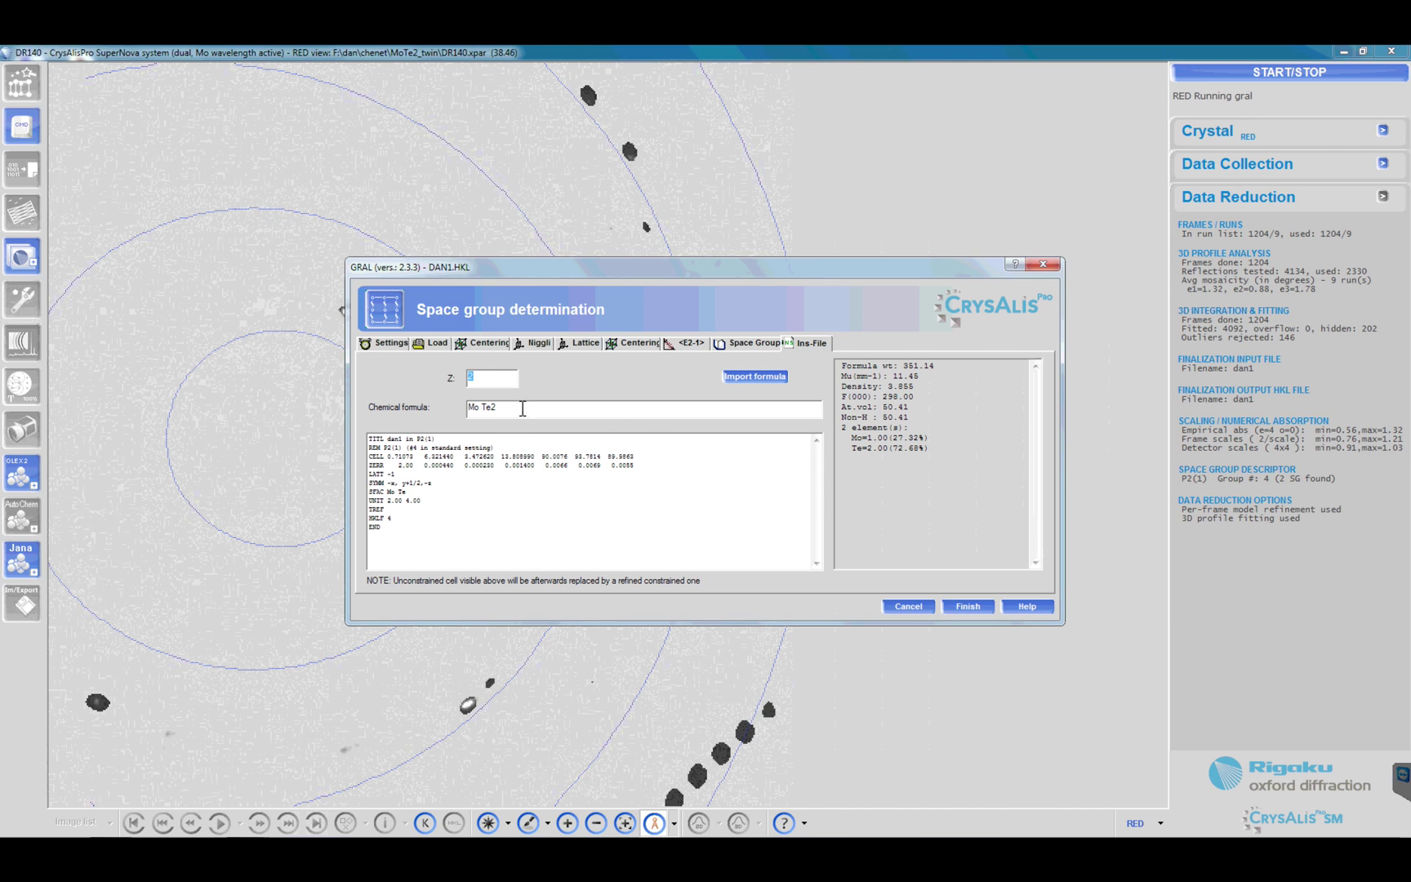
left_click(964, 605)
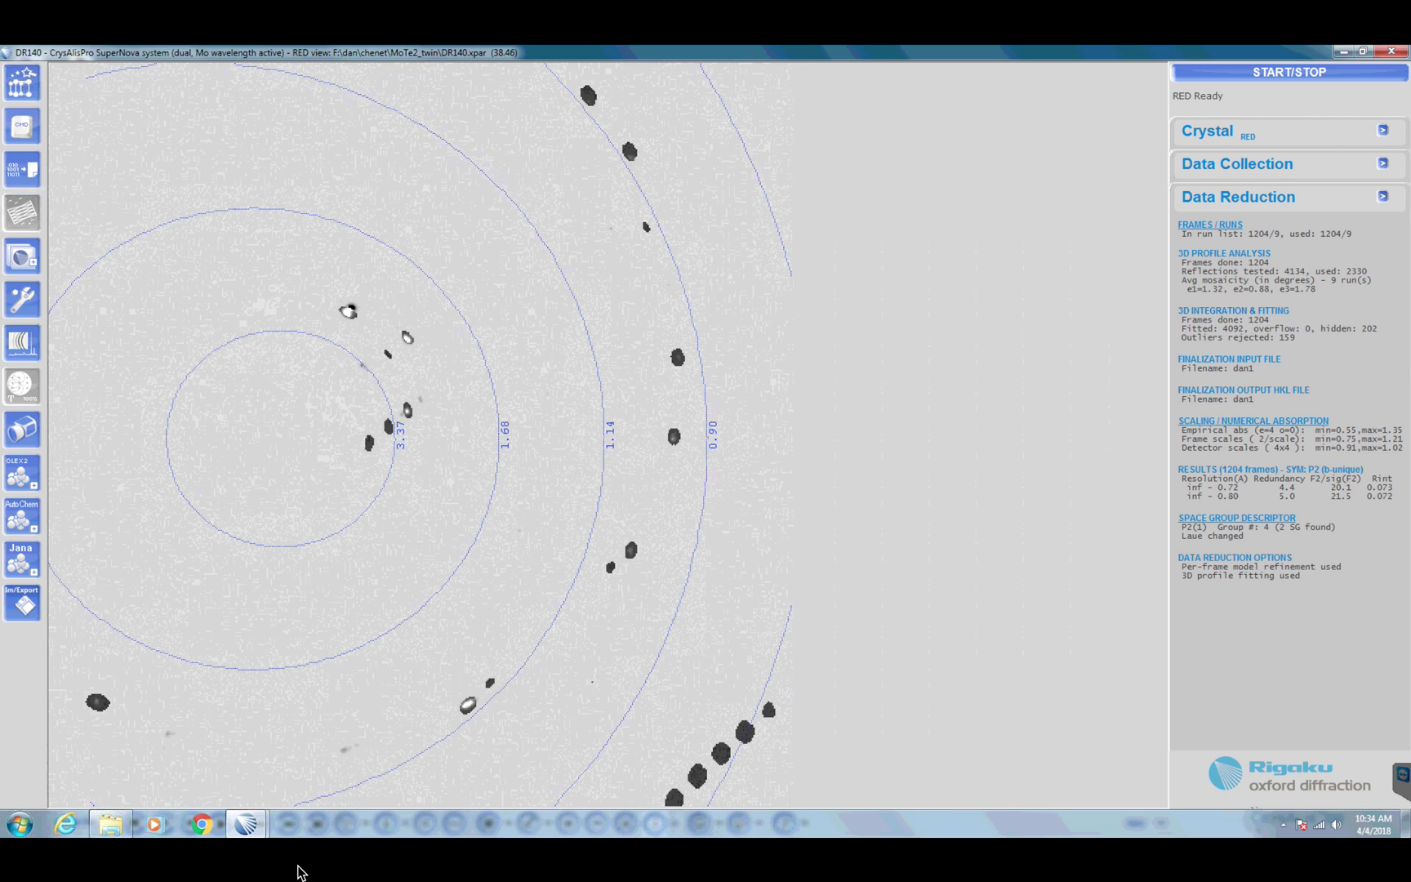
Step: Switch to the MoTe2_twin folder, open dan1.ins in Olex2-1.2 and show the Work tools
mouse_move(120, 855)
mouse_move(110, 825)
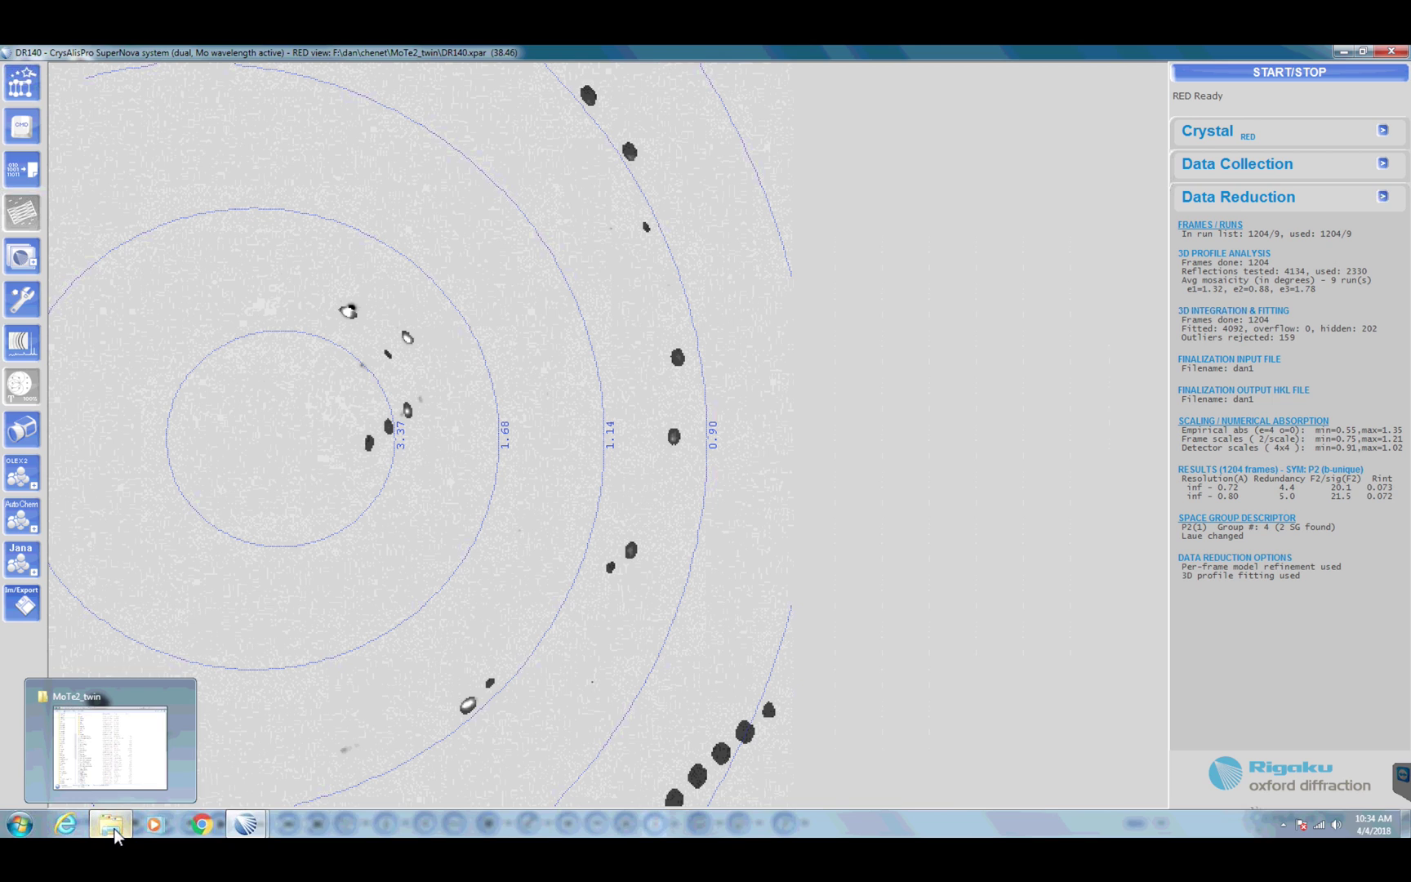
left_click(110, 739)
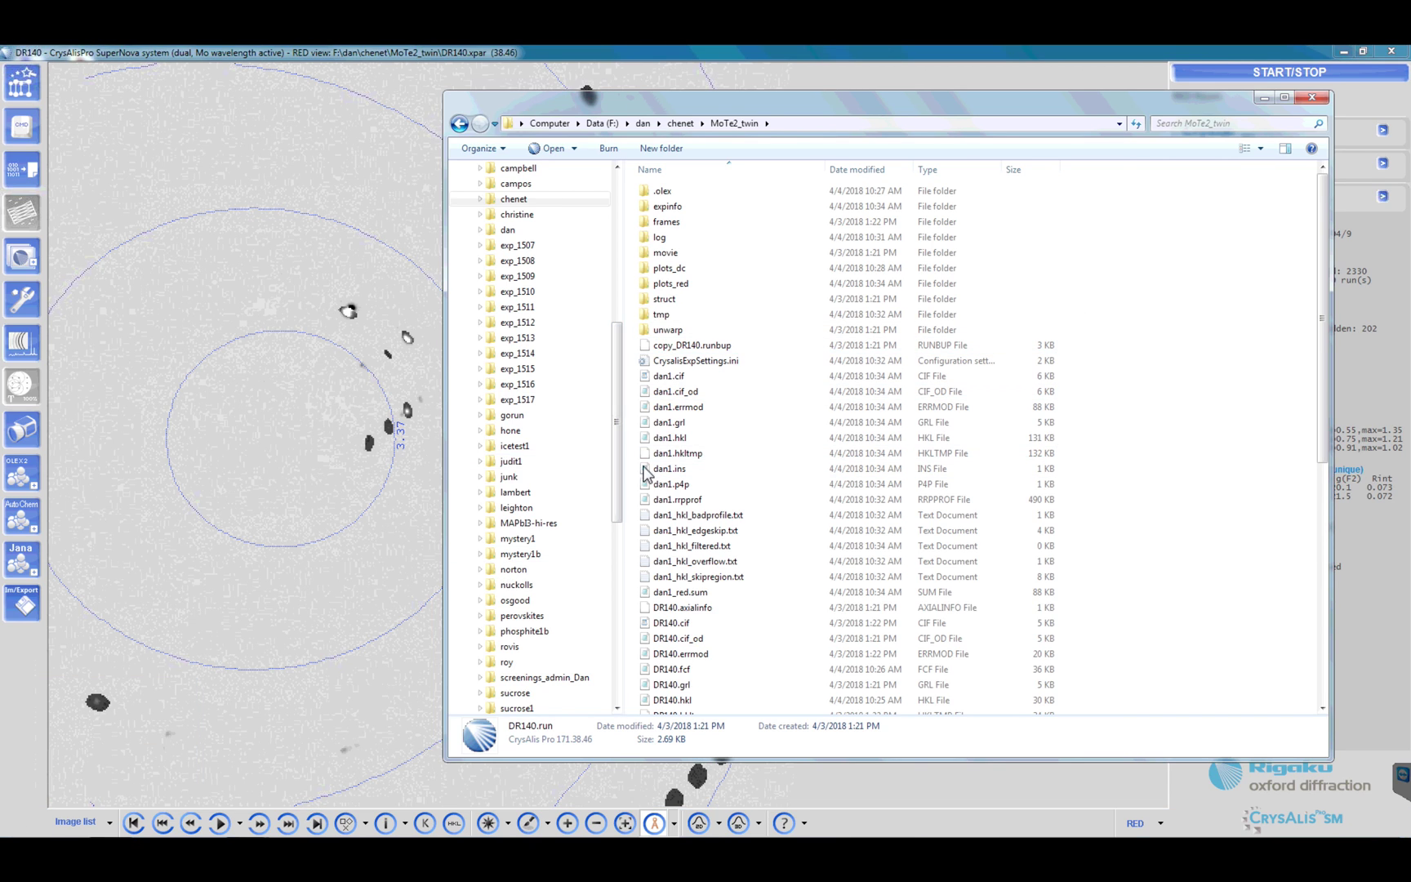
right_click(668, 469)
mouse_move(716, 512)
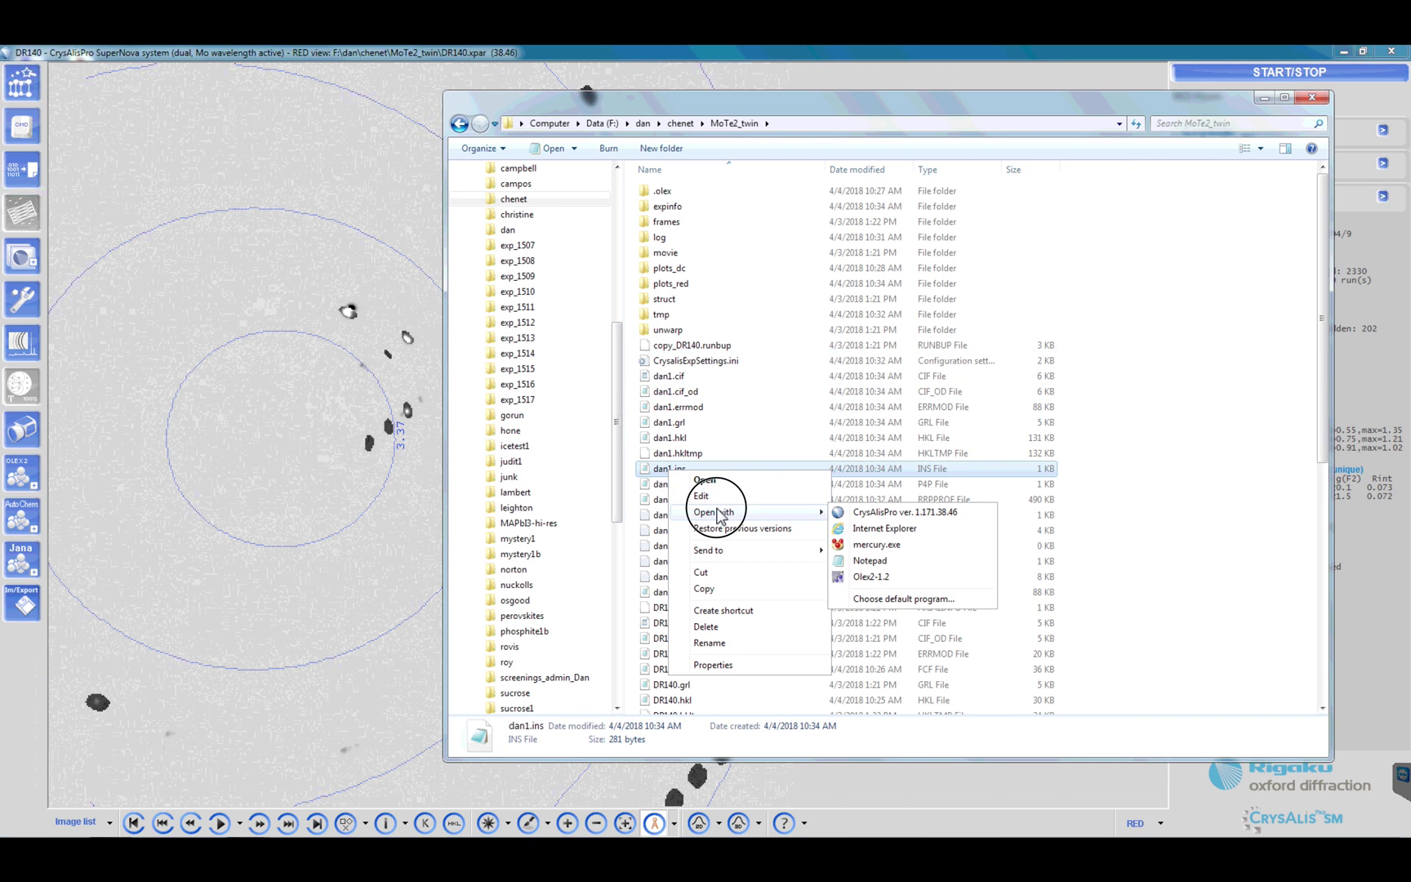
left_click(889, 574)
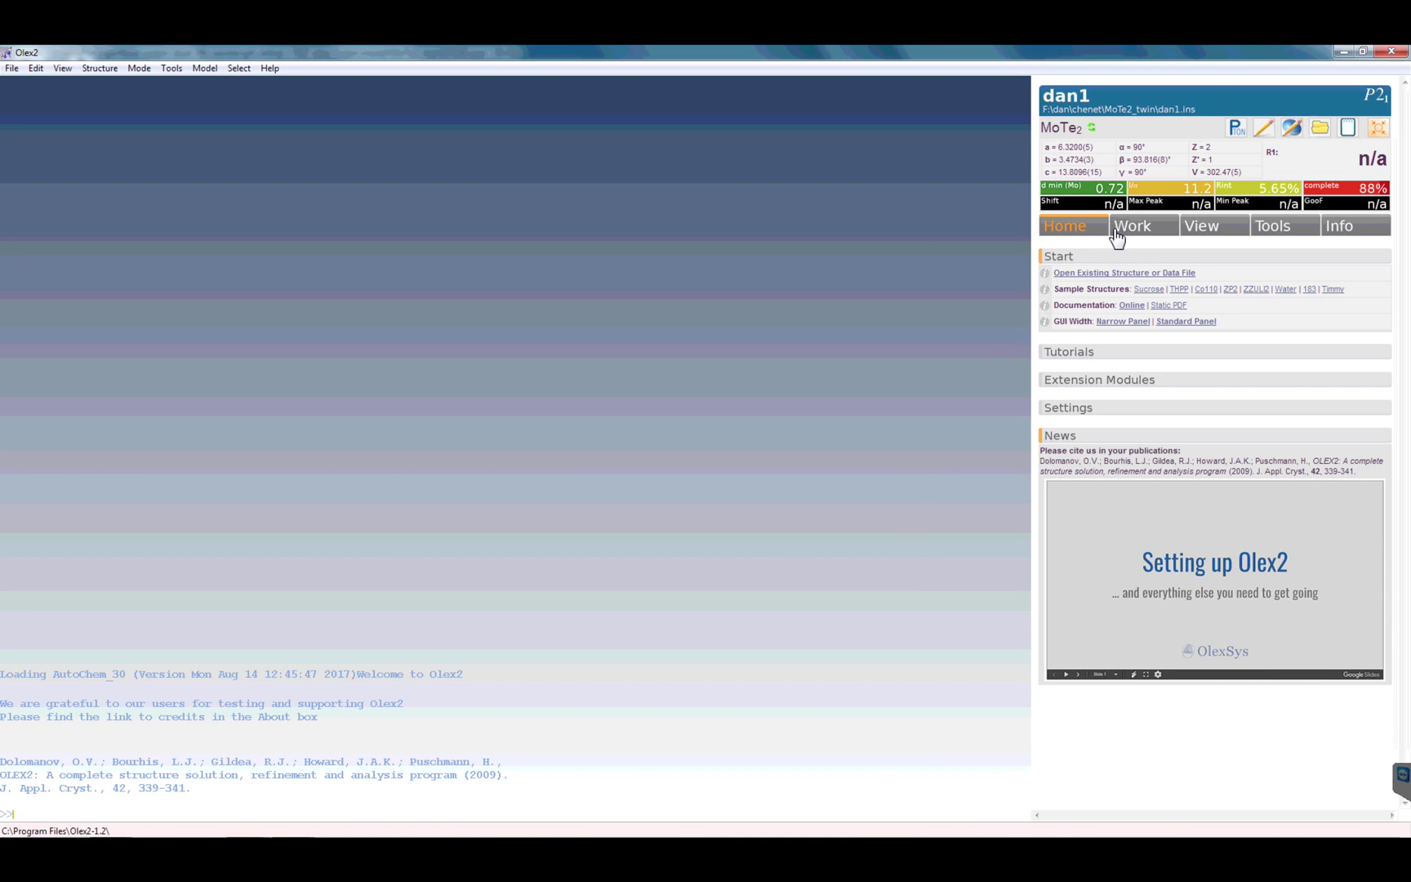
left_click(1135, 227)
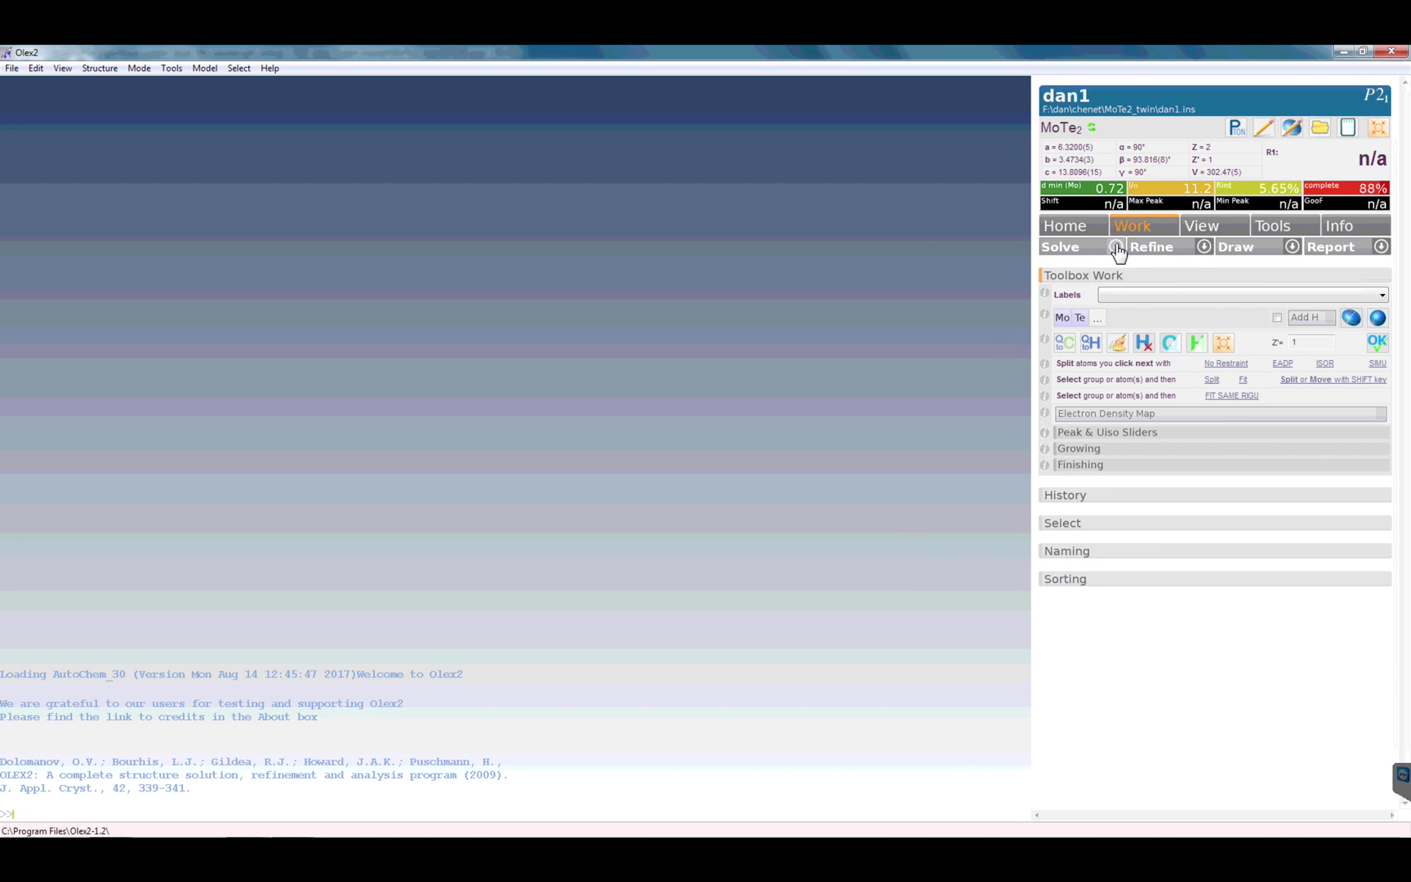
Step: Solve the structure with ShelXT using Intrinsic Phasing on dan1.hkl and examine the resulting model
left_click(1116, 247)
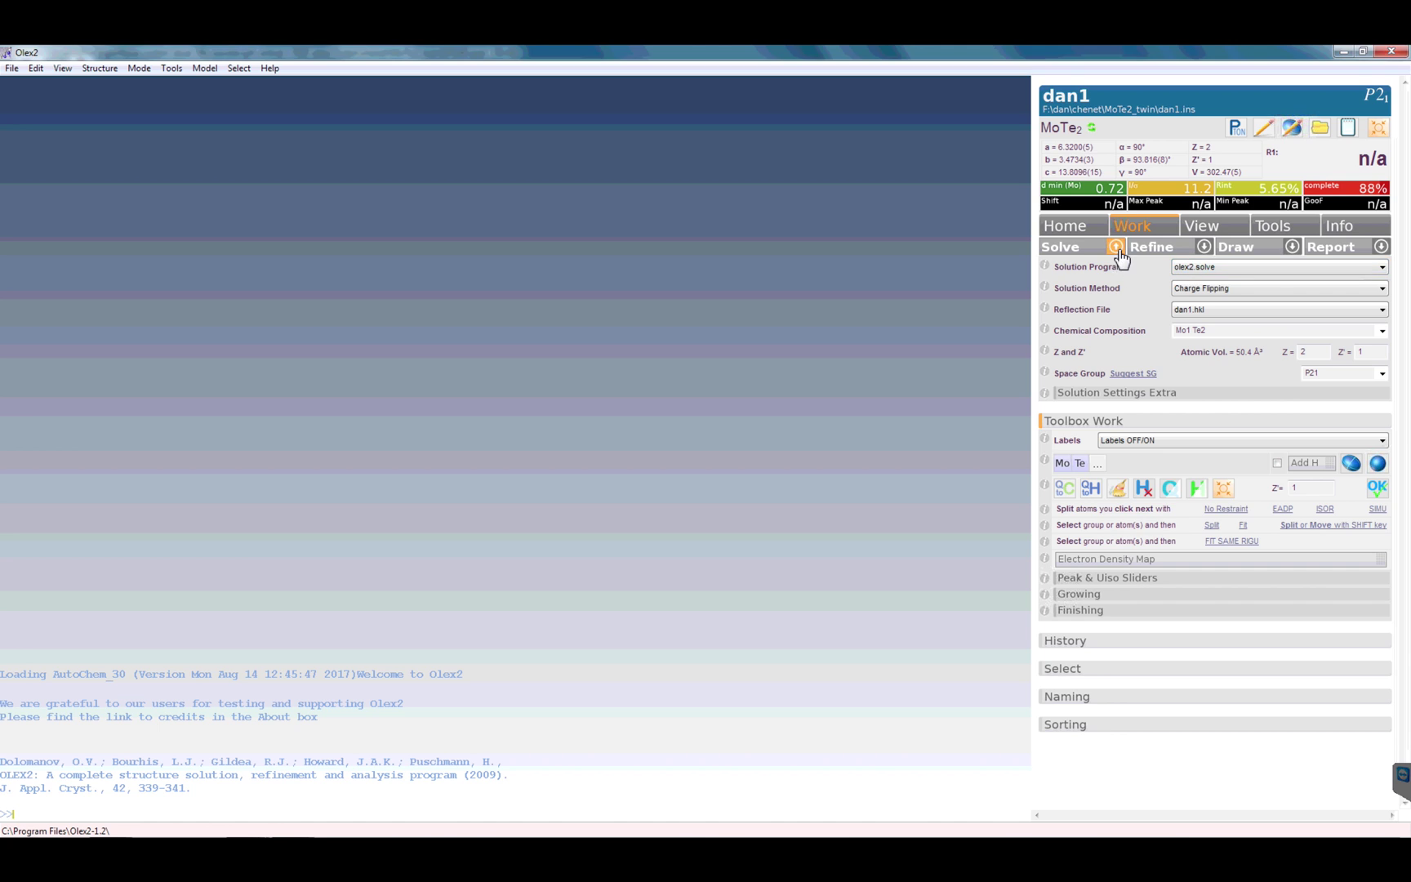
left_click(1292, 266)
left_click(1236, 308)
left_click(1076, 253)
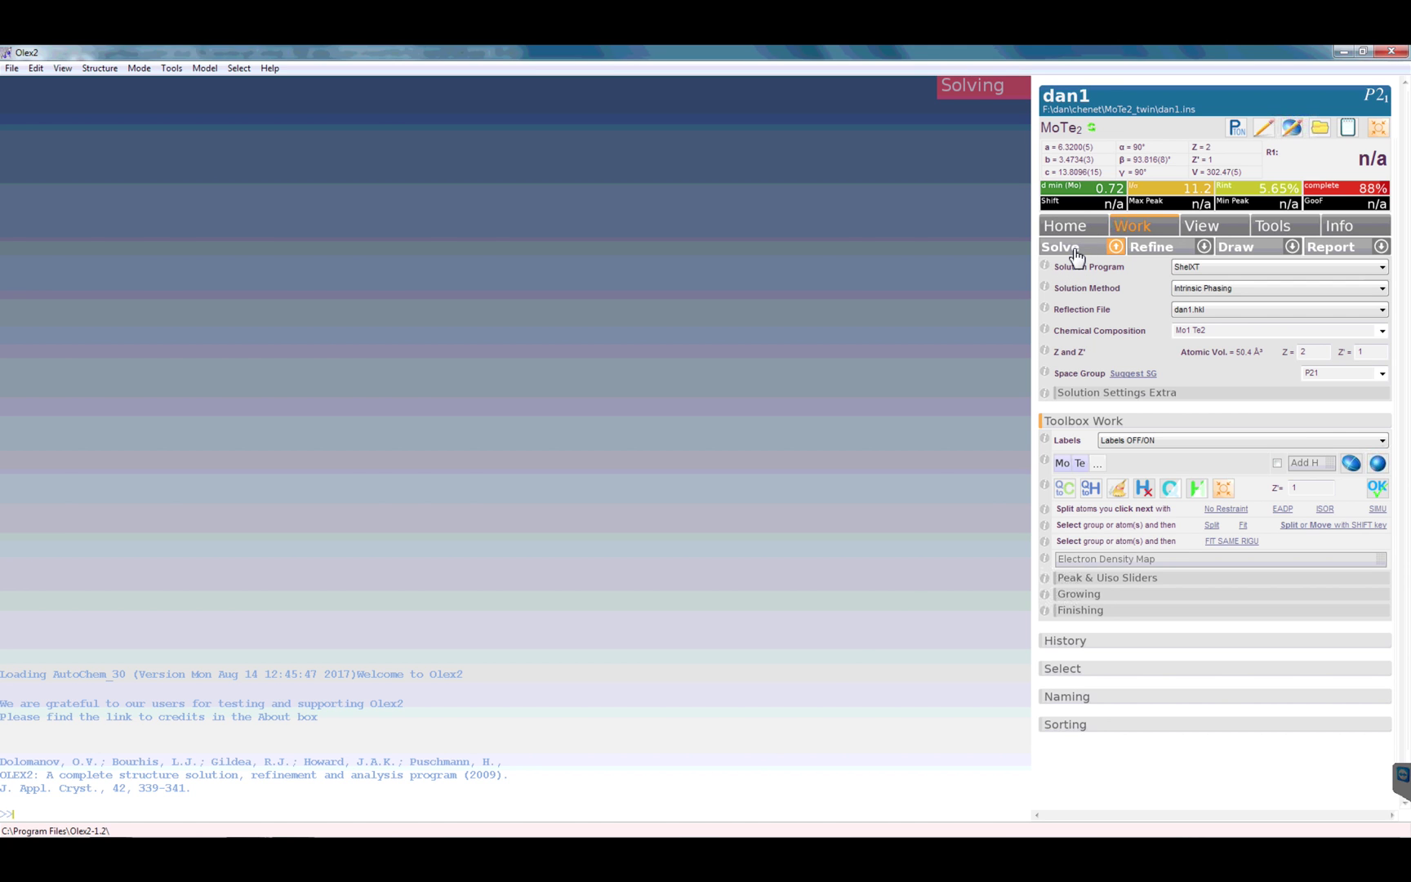
left_click_drag(776, 577, 685, 331)
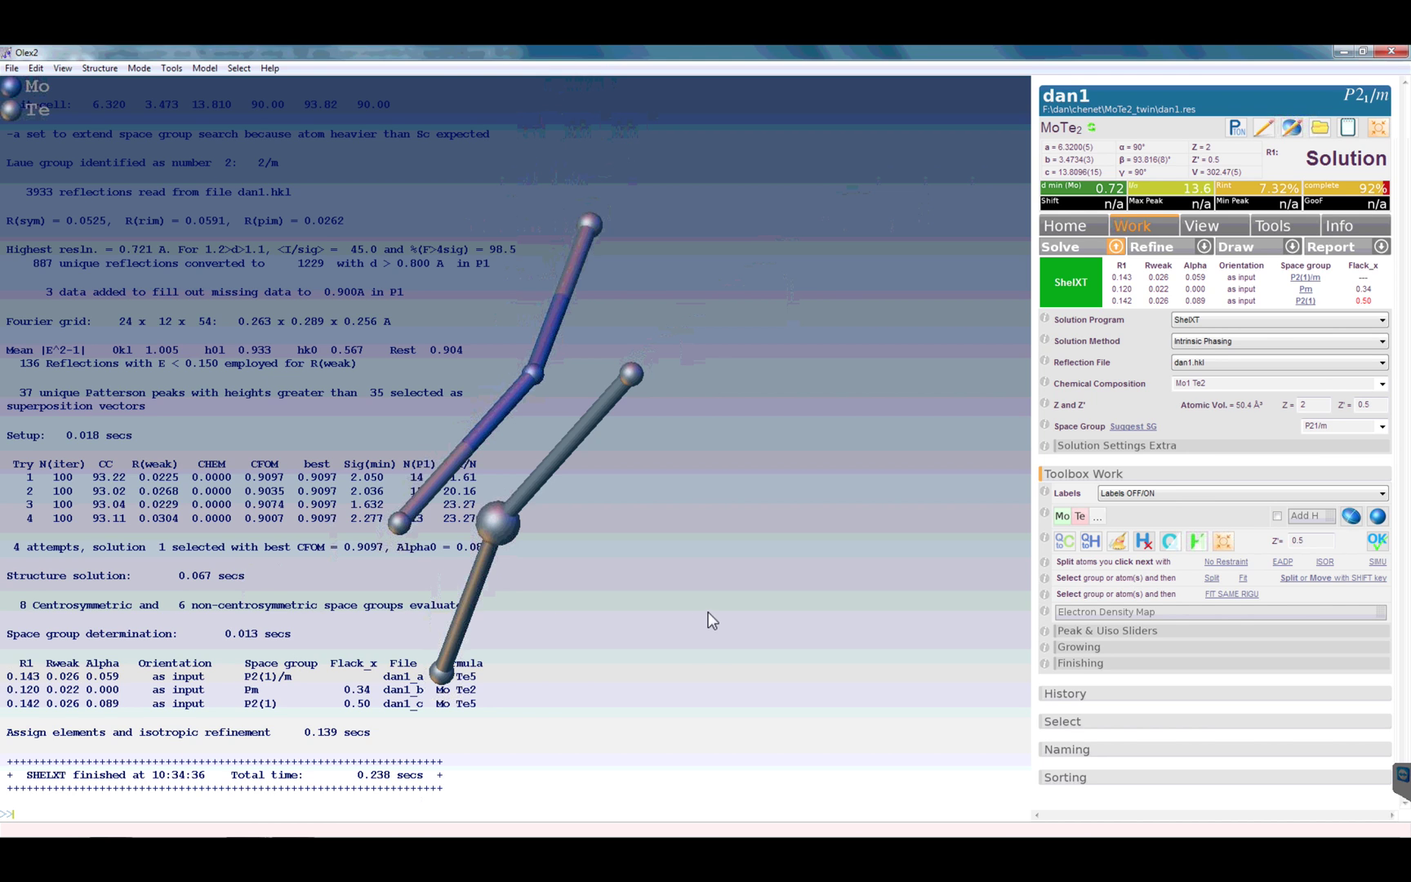
left_click_drag(696, 641, 669, 537)
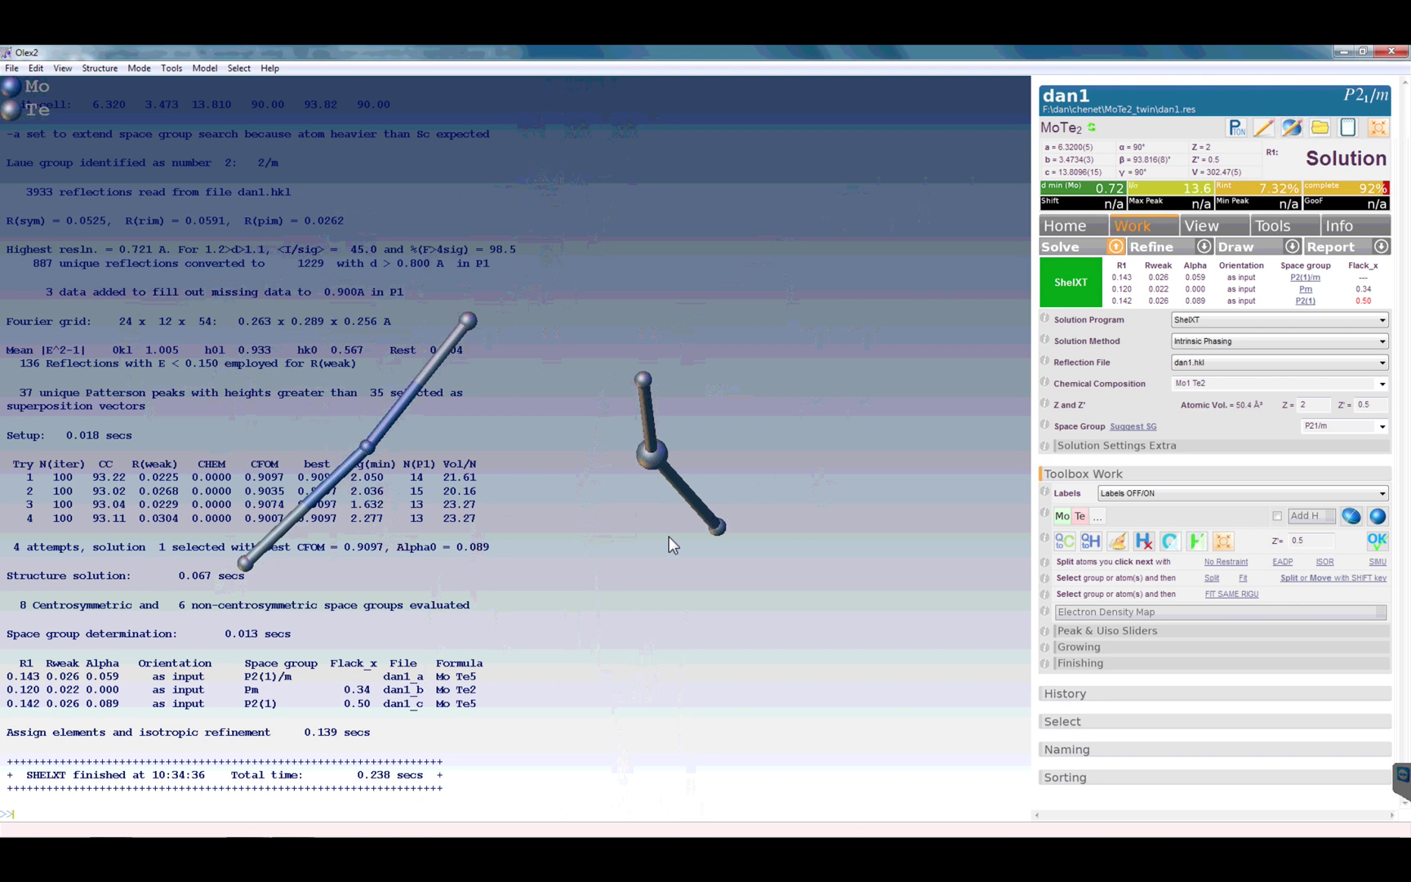
Step: Grow the solved MoTe2 fragments repeatedly into two extended layers and examine the atoms
key("Return")
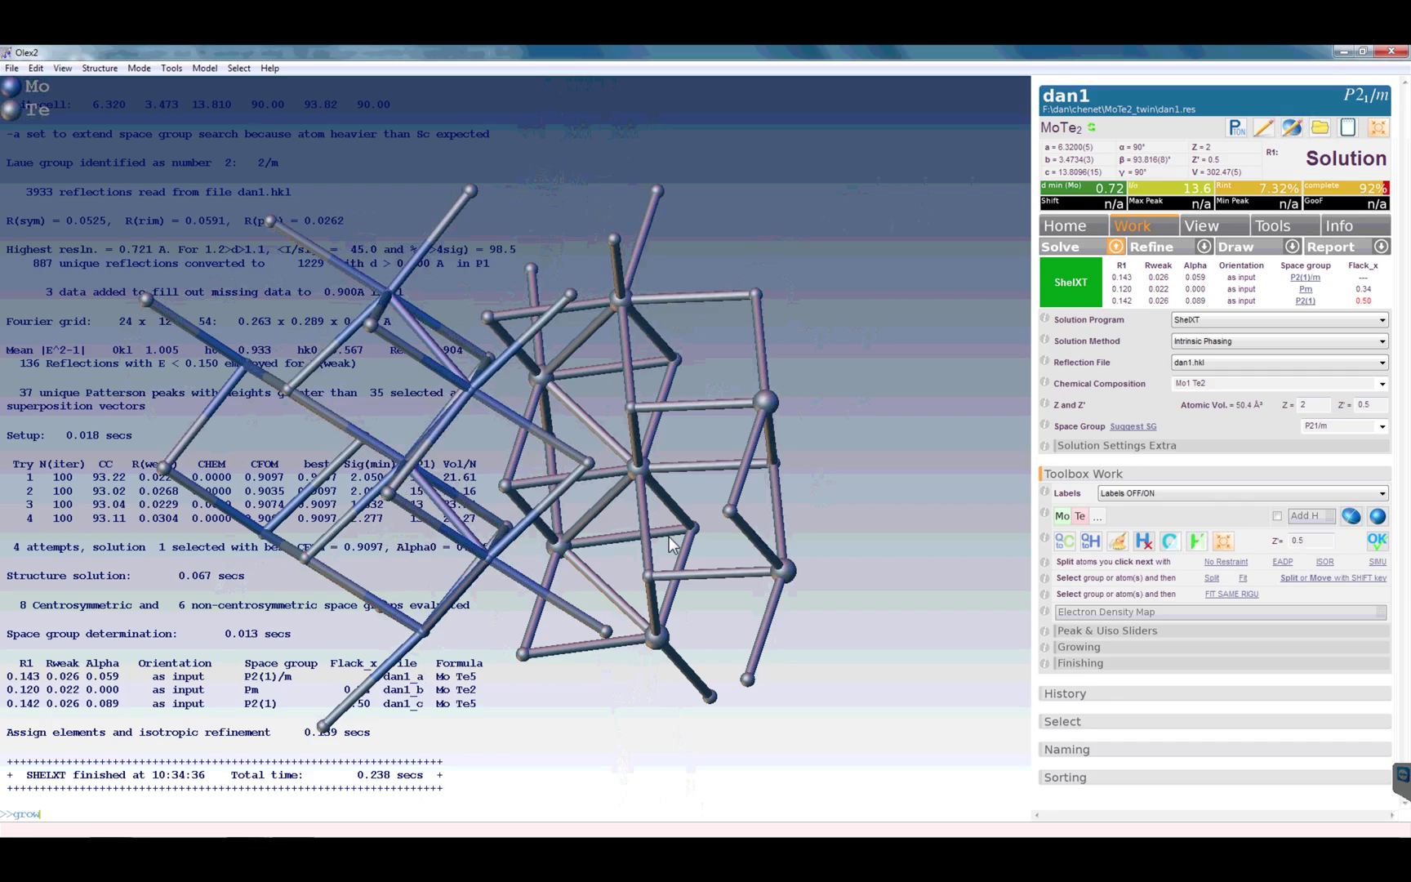
key("Return")
left_click_drag(691, 420, 505, 396)
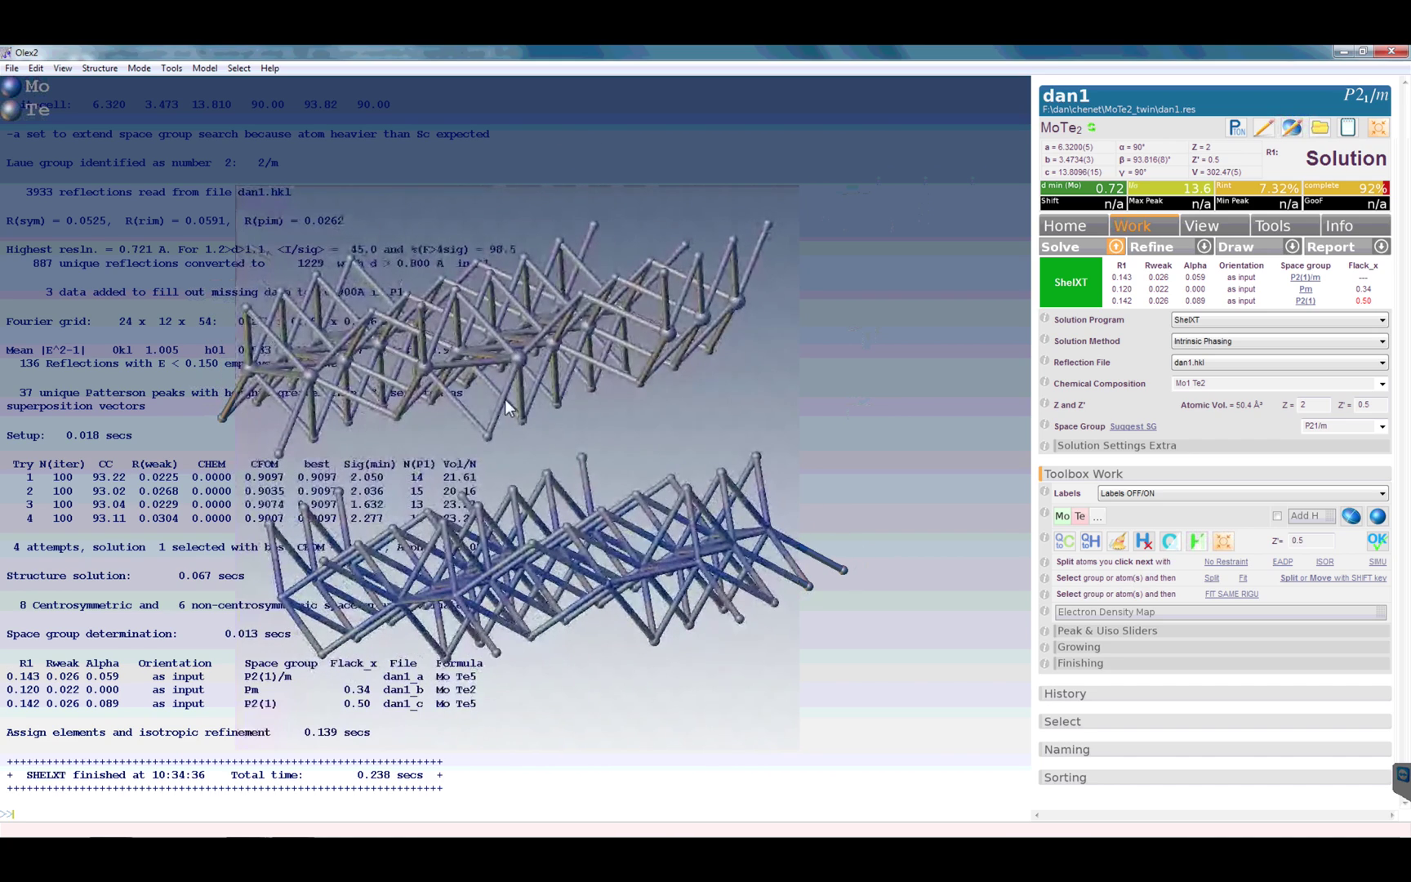
double_click(580, 455)
left_click_drag(581, 455, 679, 450)
double_click(680, 450)
left_click_drag(753, 552, 707, 532)
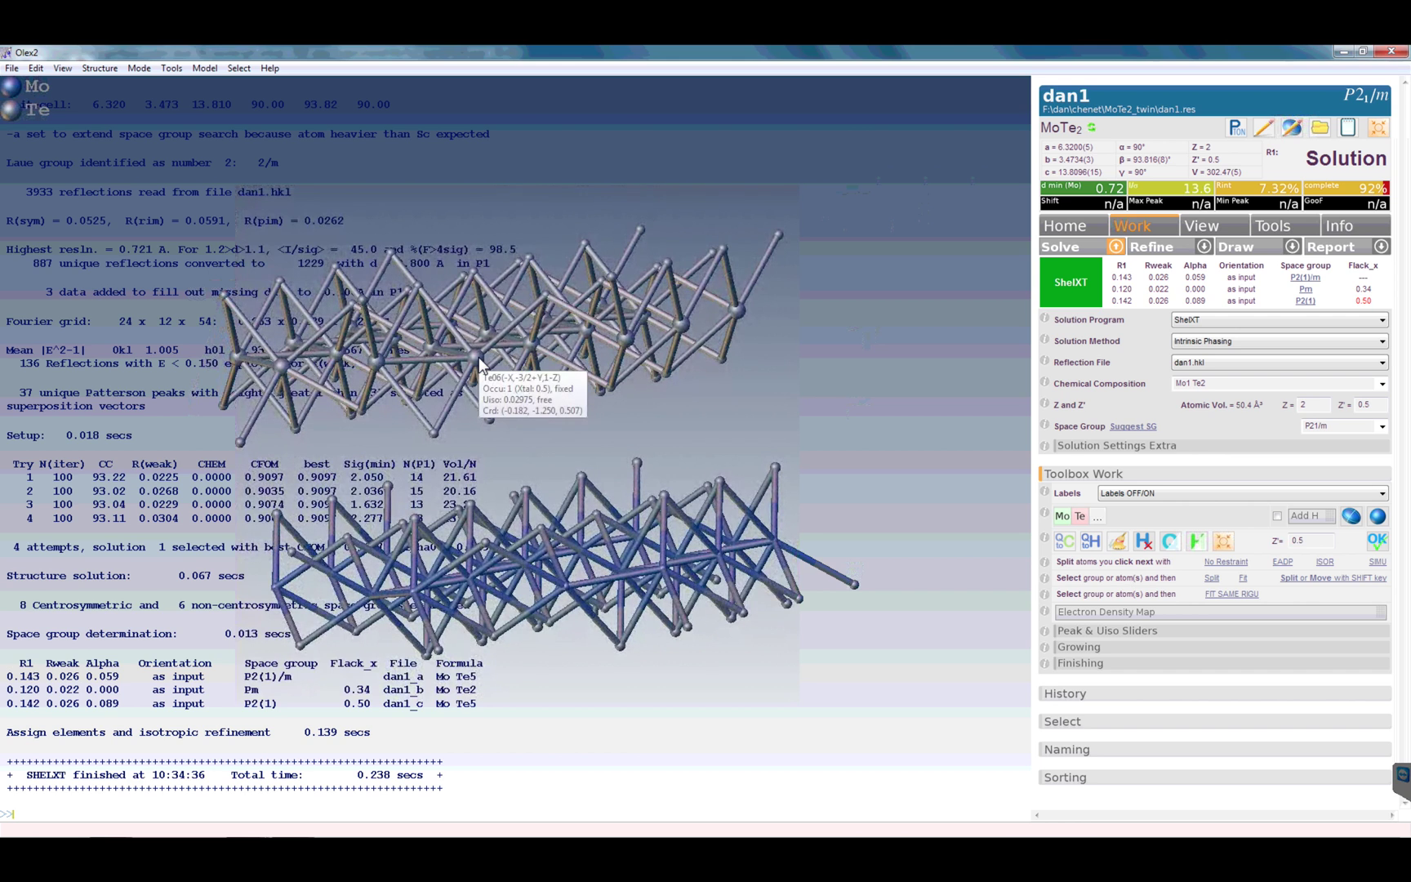
Step: Reassign the central metal atoms of the upper layer from tellurium to Mo
left_click(595, 434)
left_click_drag(596, 434, 519, 396)
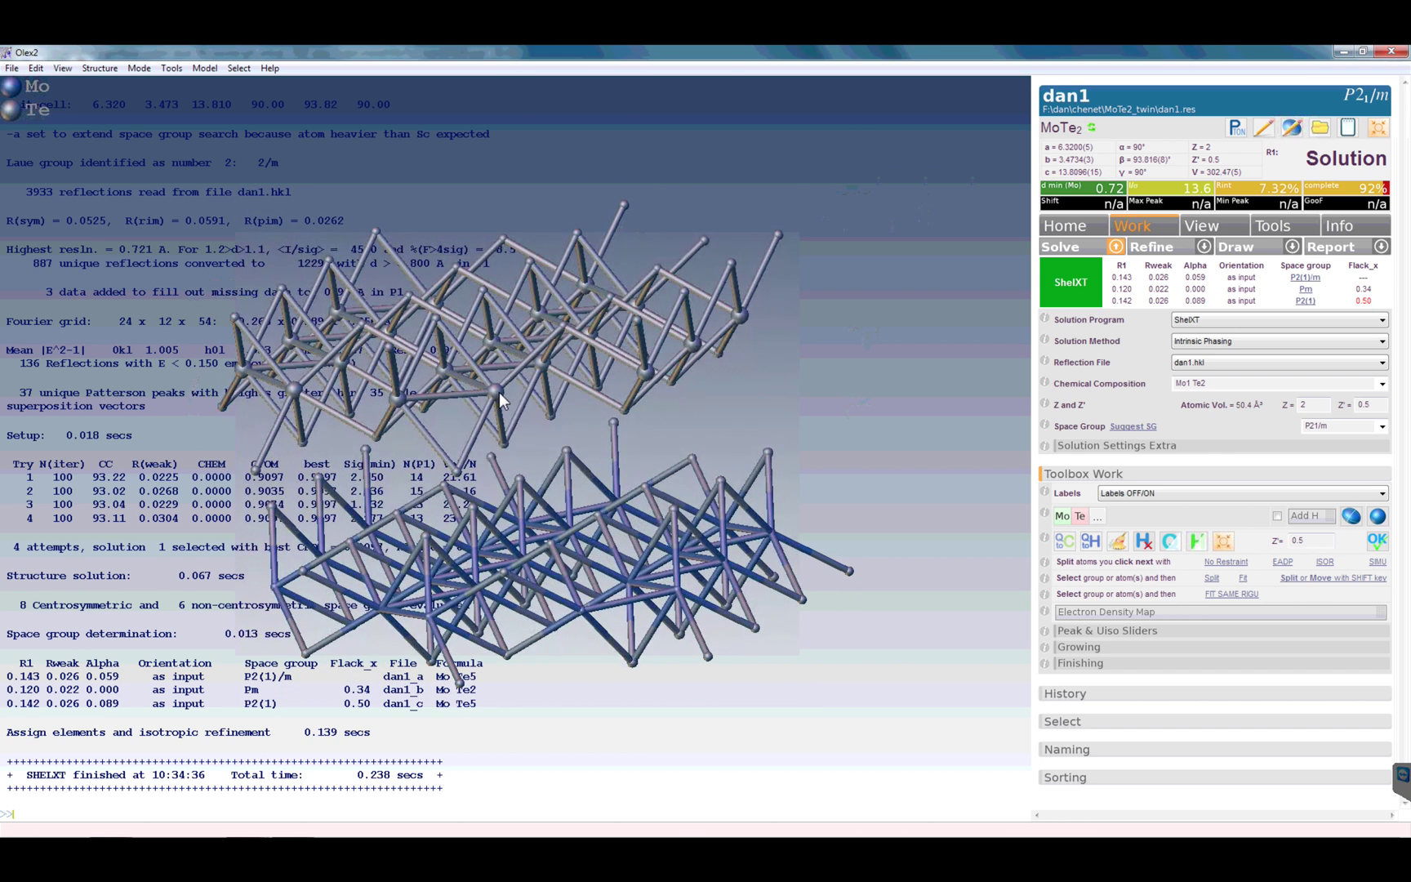
mouse_move(499, 391)
key("Return")
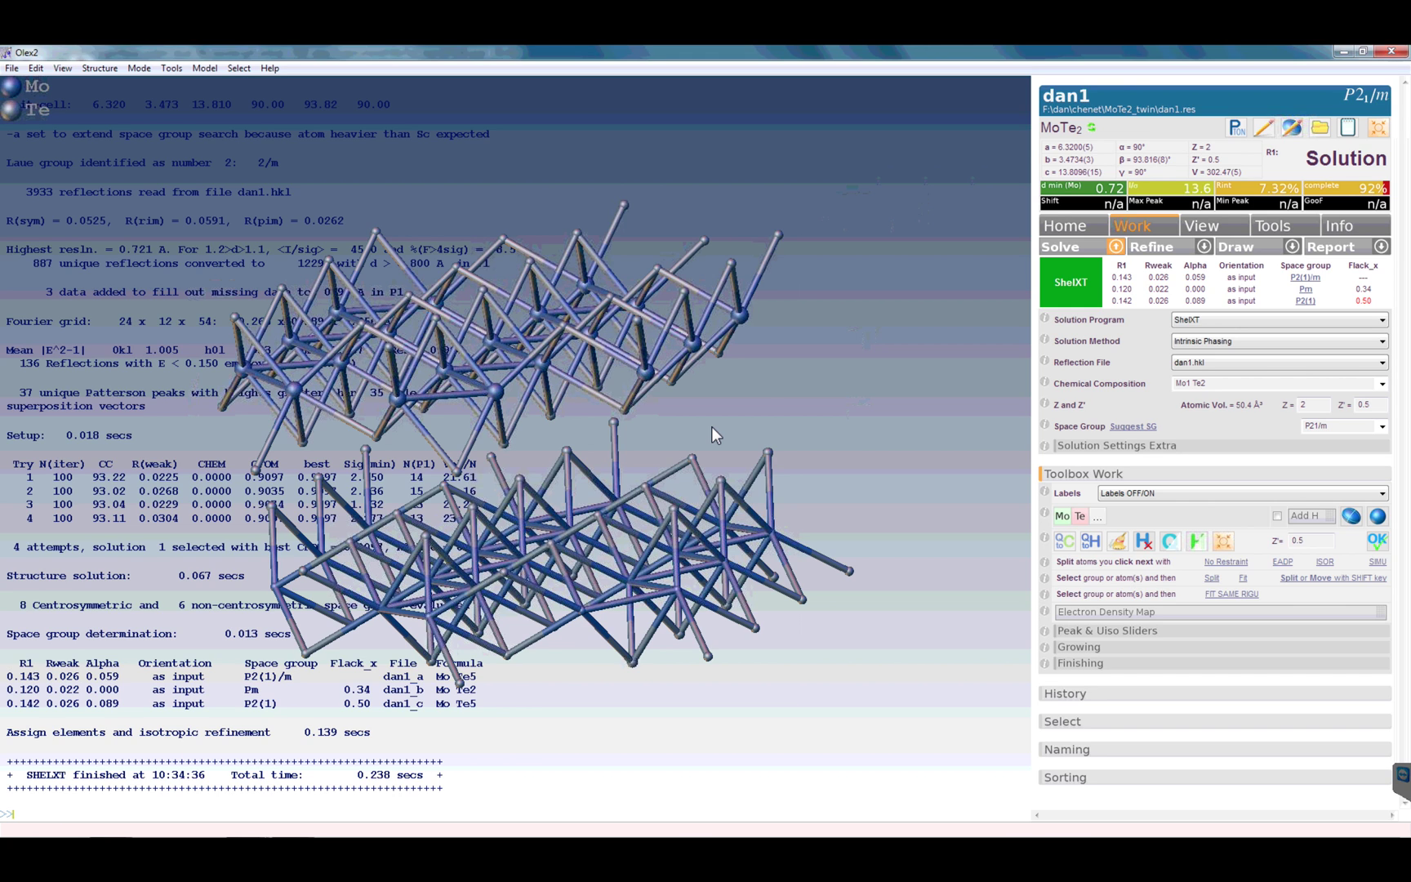
left_click_drag(797, 352, 776, 247)
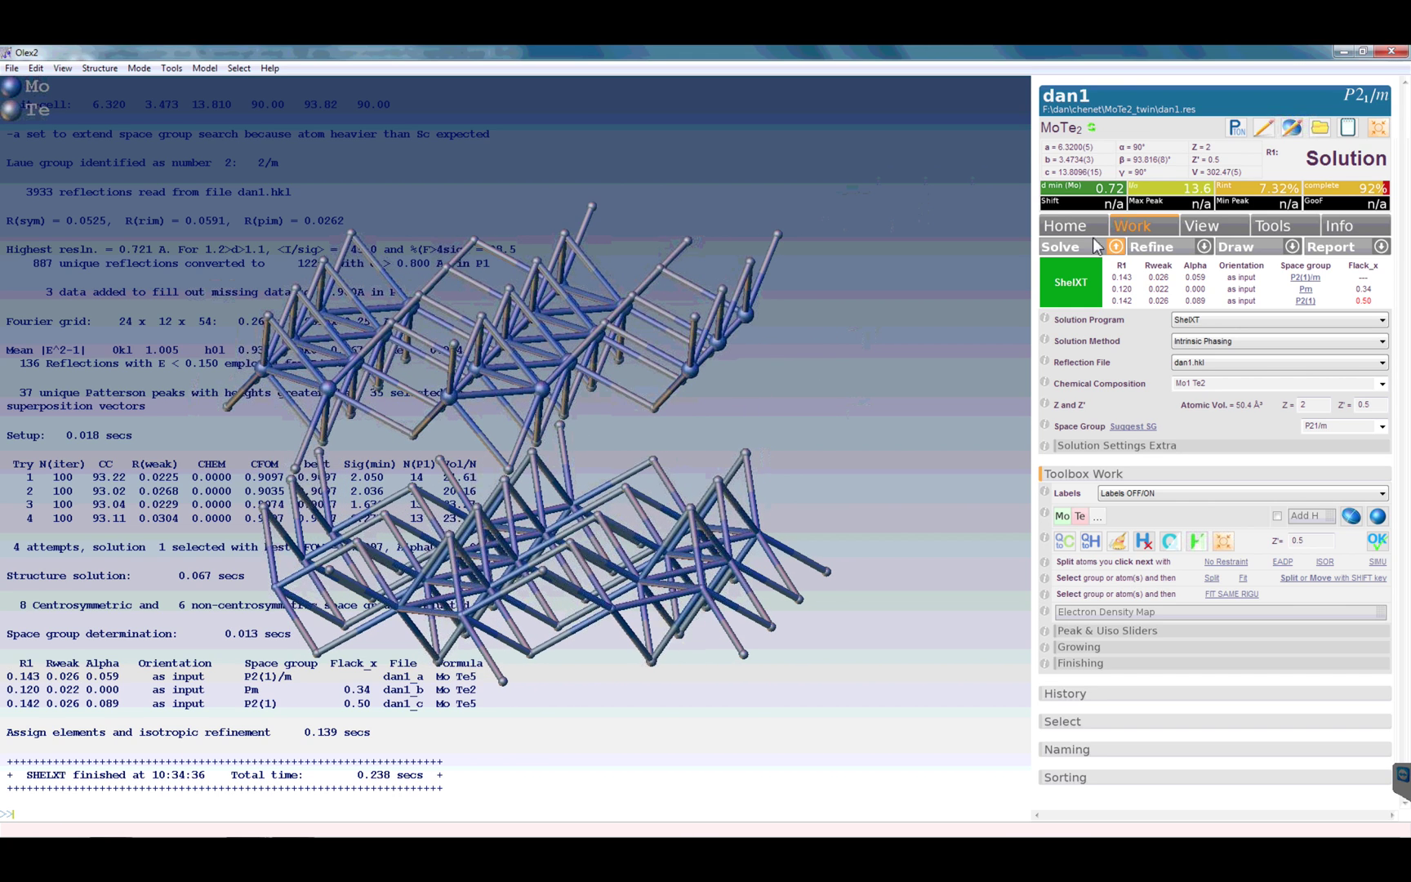
Step: Refine the model with ShelXL least squares against dan1.hkl and hide the residual electron density peaks
left_click(1206, 248)
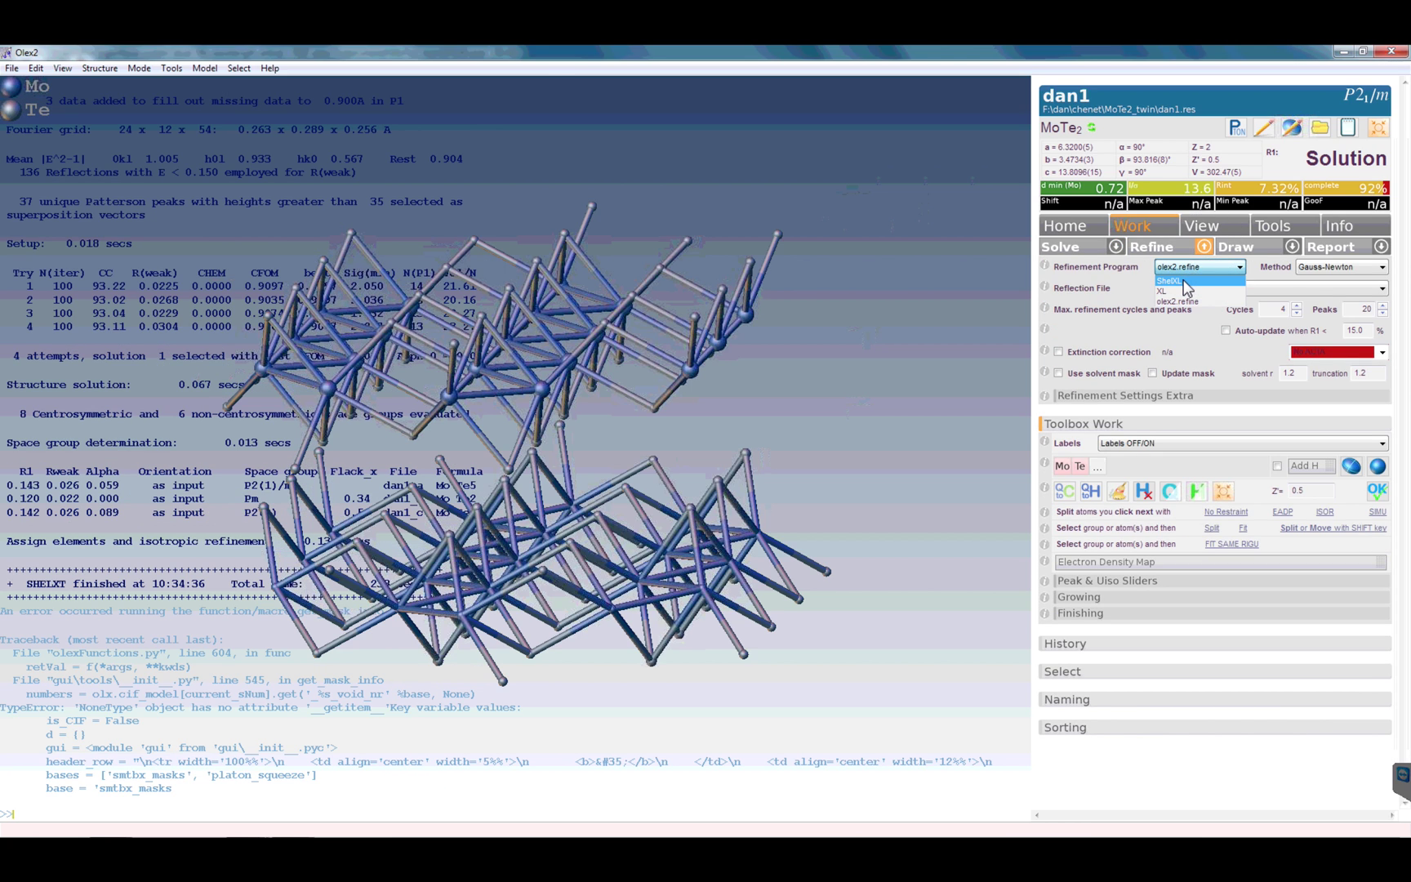
left_click(1164, 248)
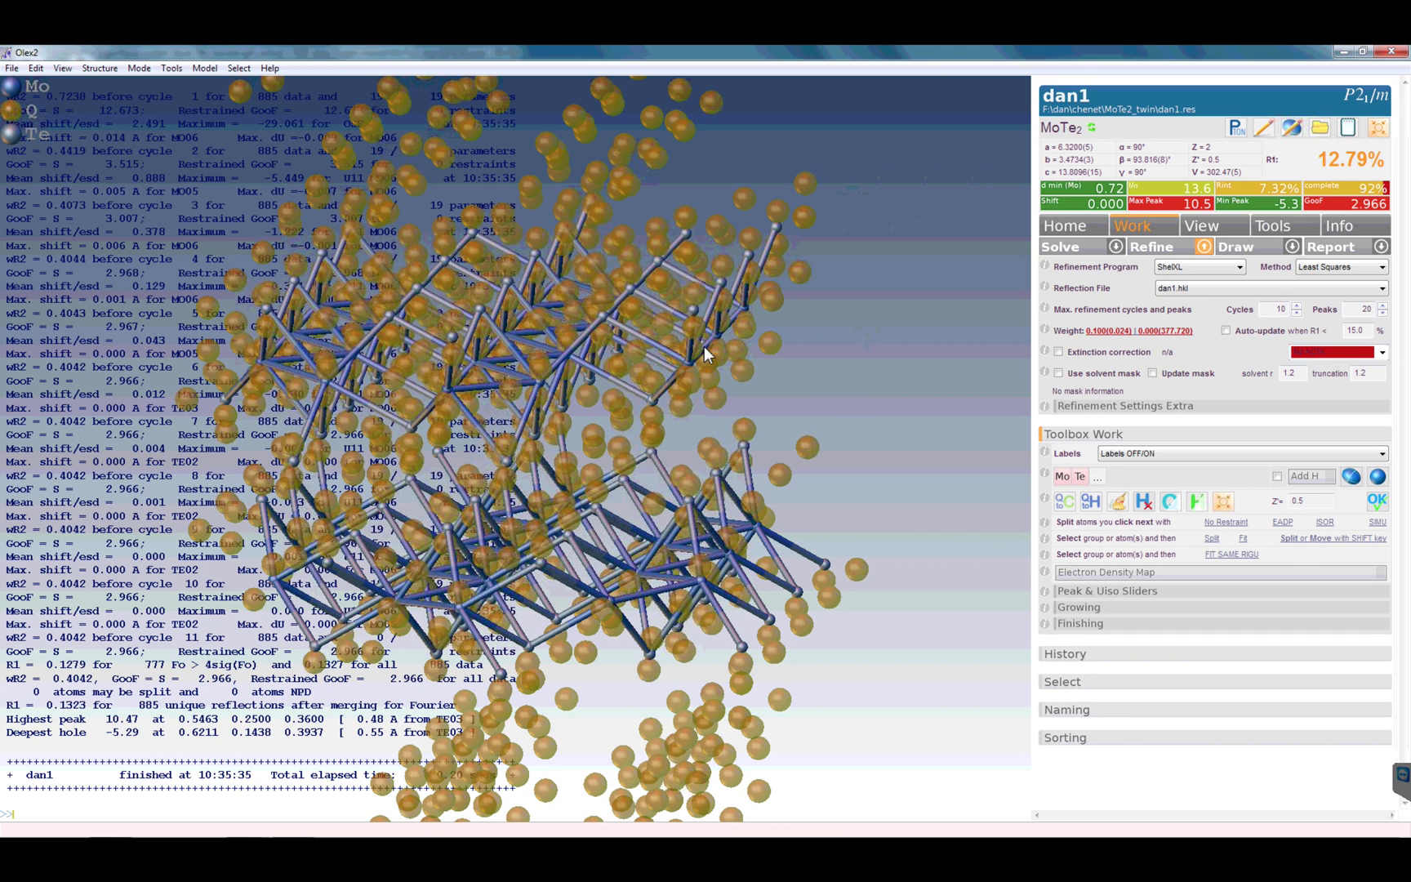
left_click_drag(815, 460, 801, 456)
scroll(801, 456, "down", 10)
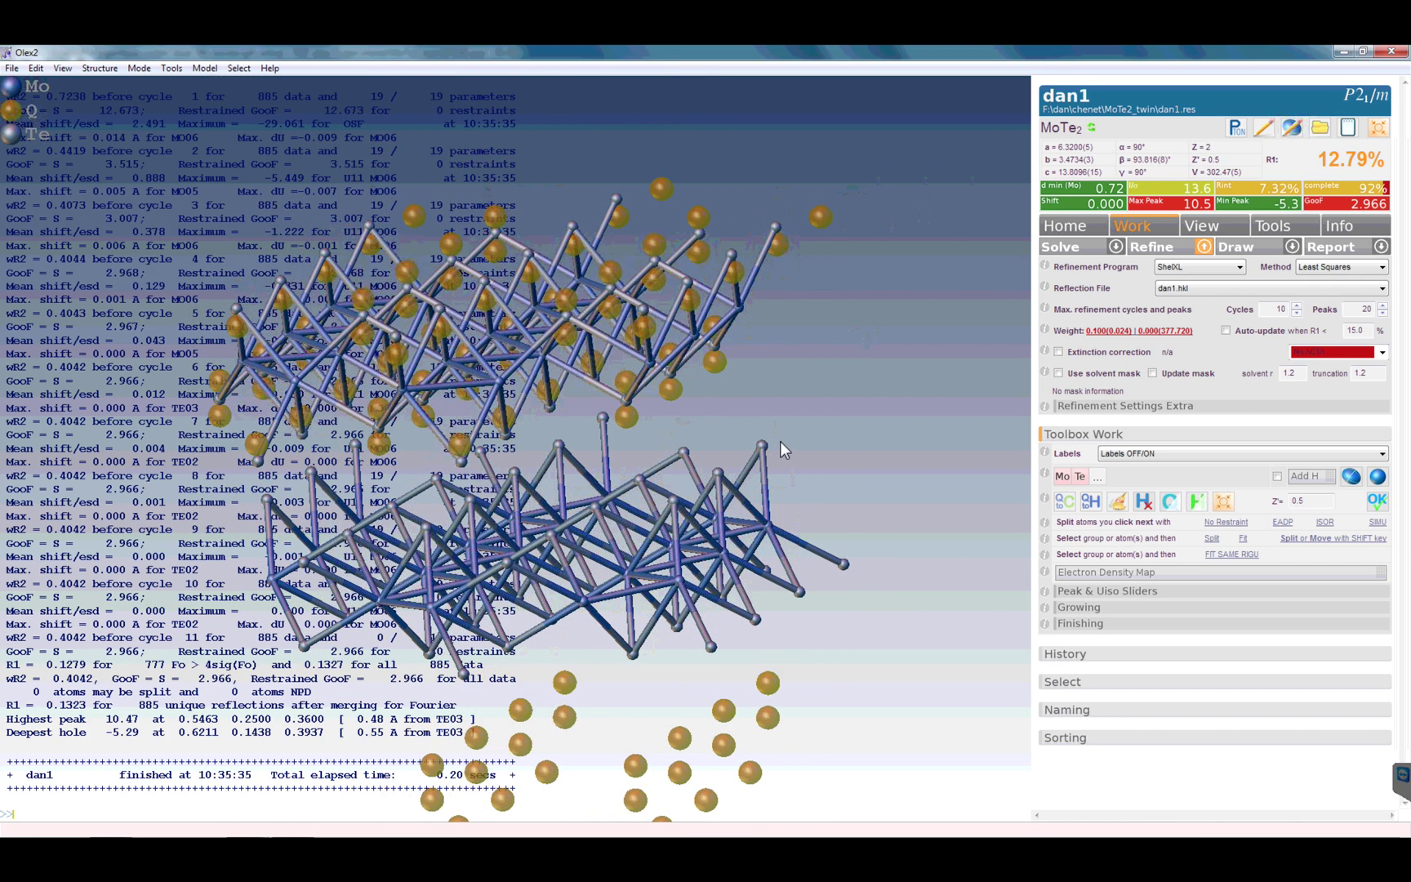
key("ctrl")
left_click_drag(761, 417, 728, 427)
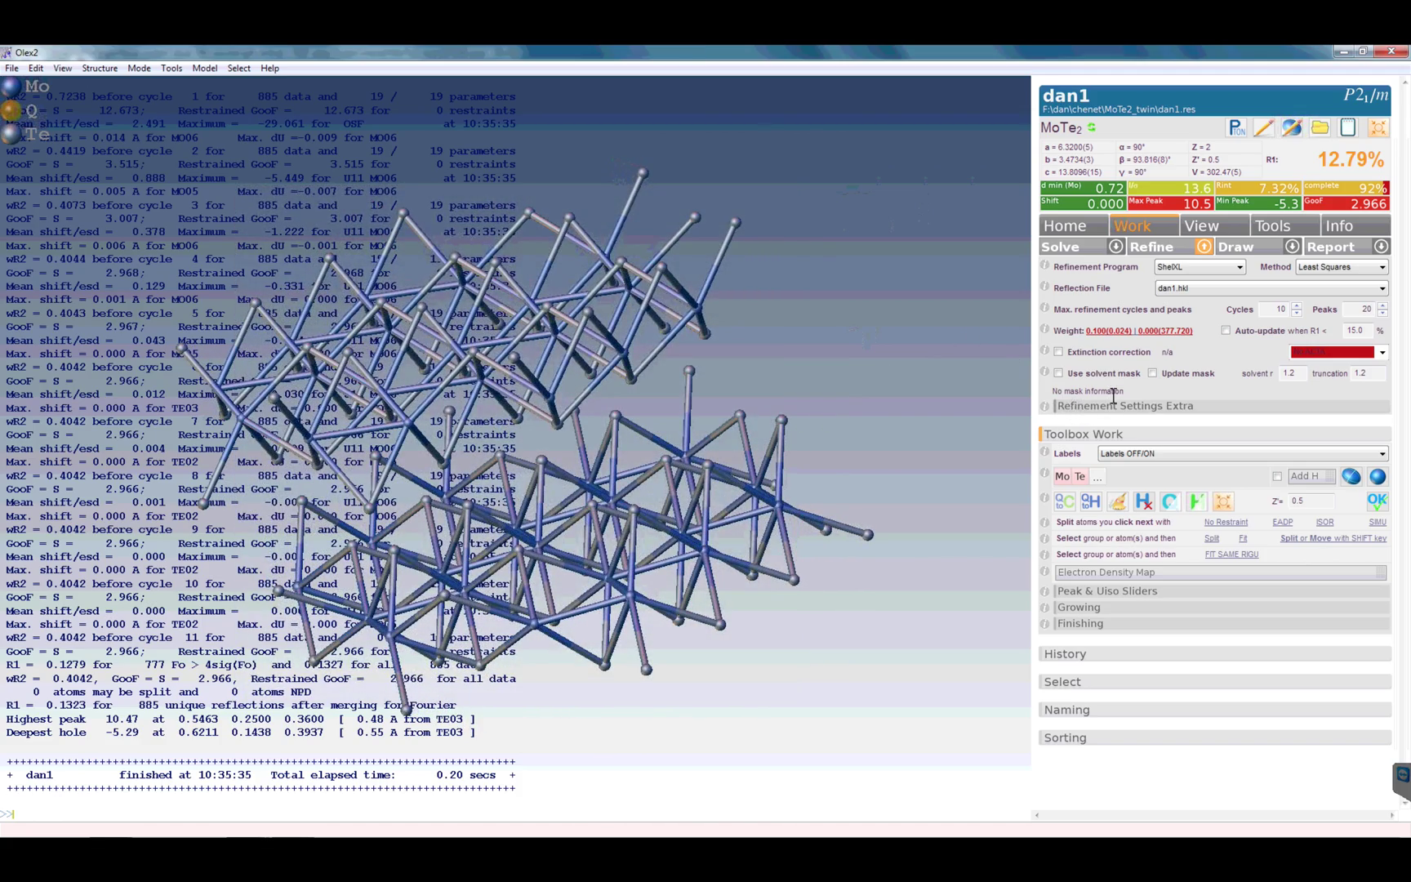
Step: Update the formula from the current model and set Z' to 1
left_click(1377, 503)
left_click(1378, 508)
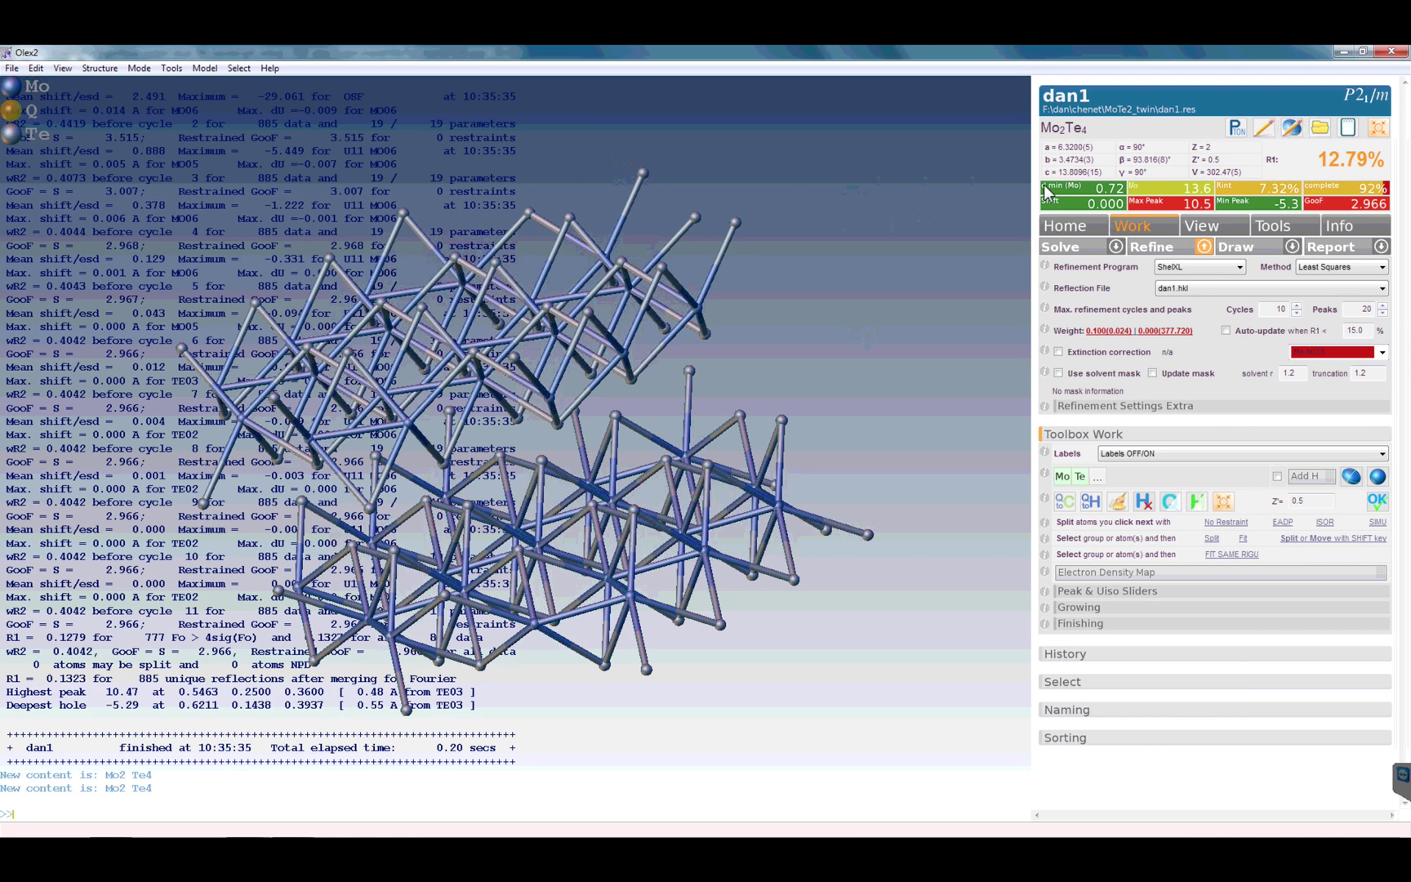
left_click_drag(1043, 128, 1087, 129)
left_click_drag(1192, 147, 1212, 148)
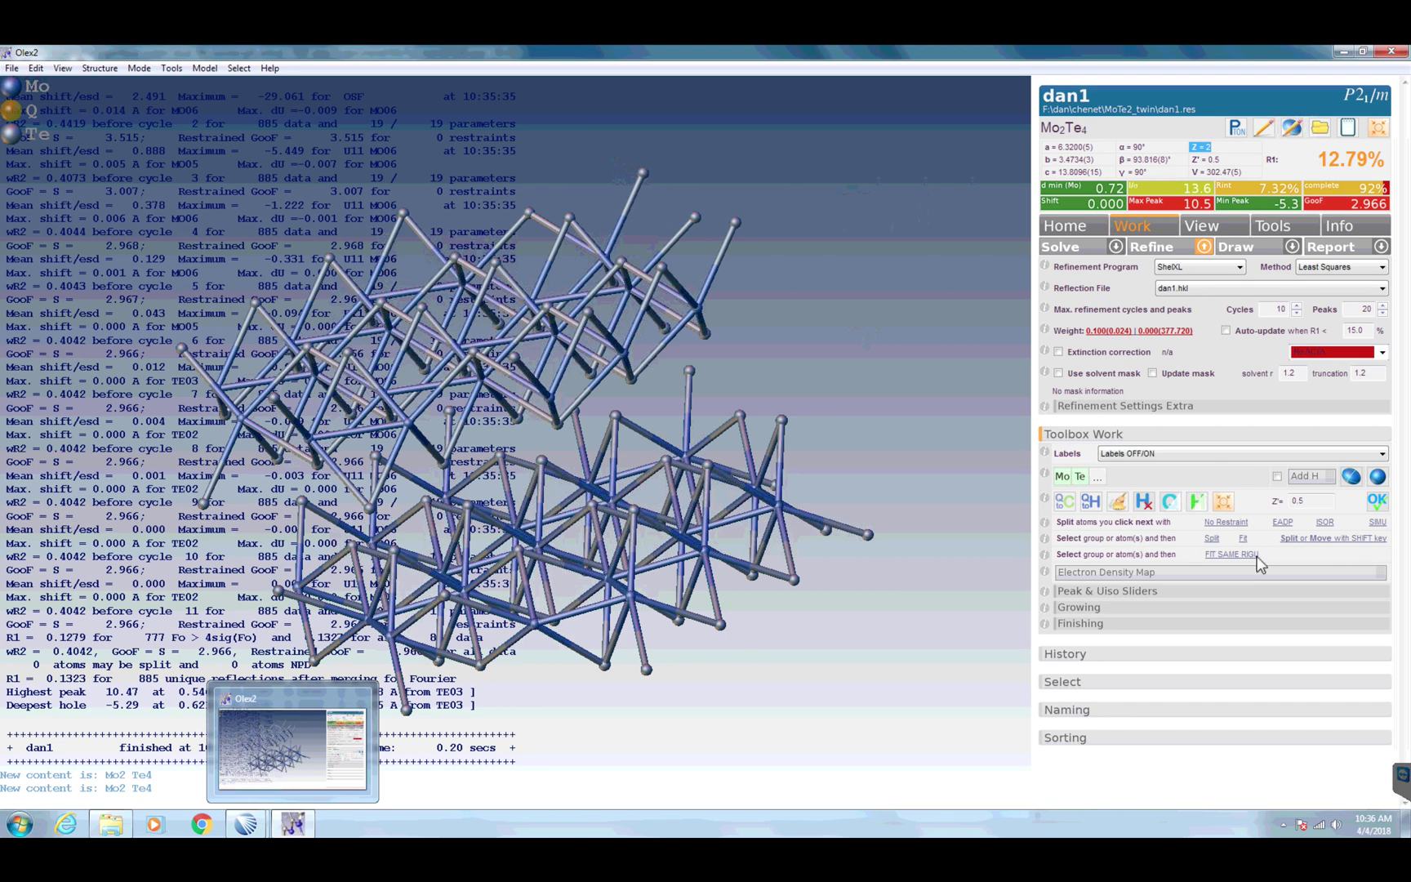
left_click(1312, 501)
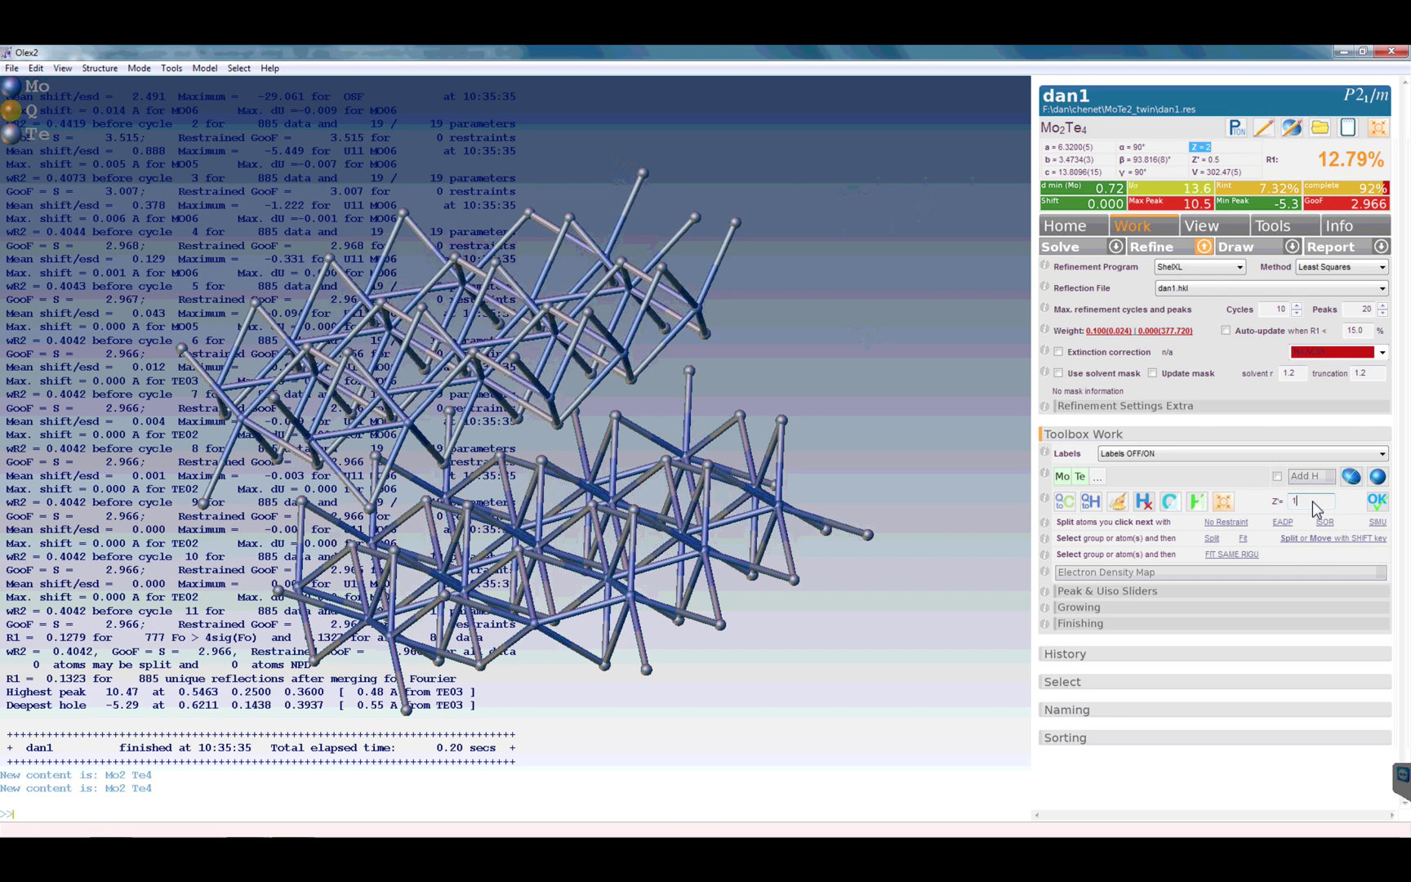
type("1")
left_click(1377, 502)
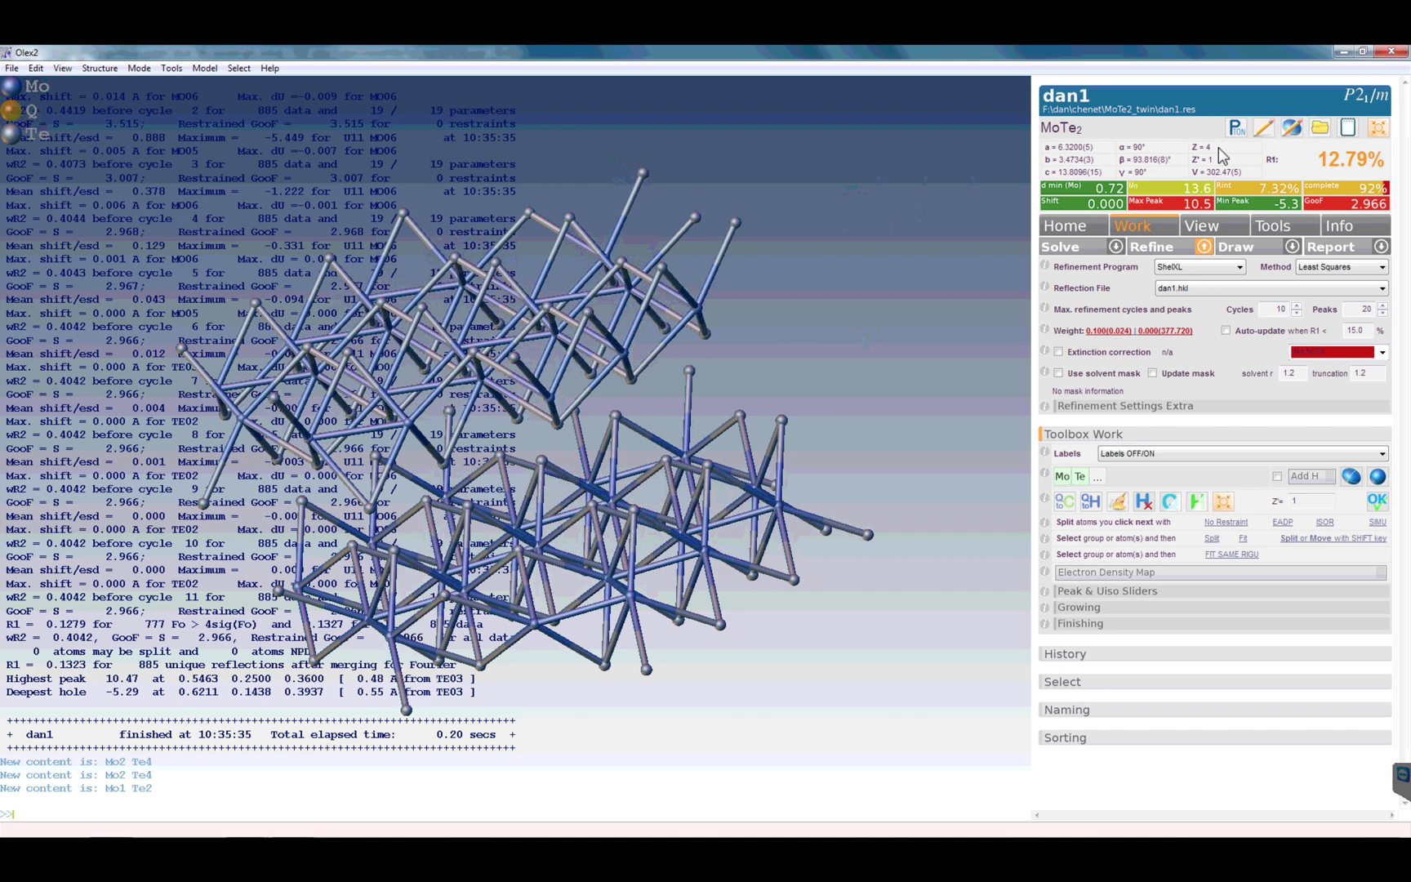
Step: Switch to CrysAlisPro and open the crystal movie from the dan1 data reduction results
mouse_move(327, 834)
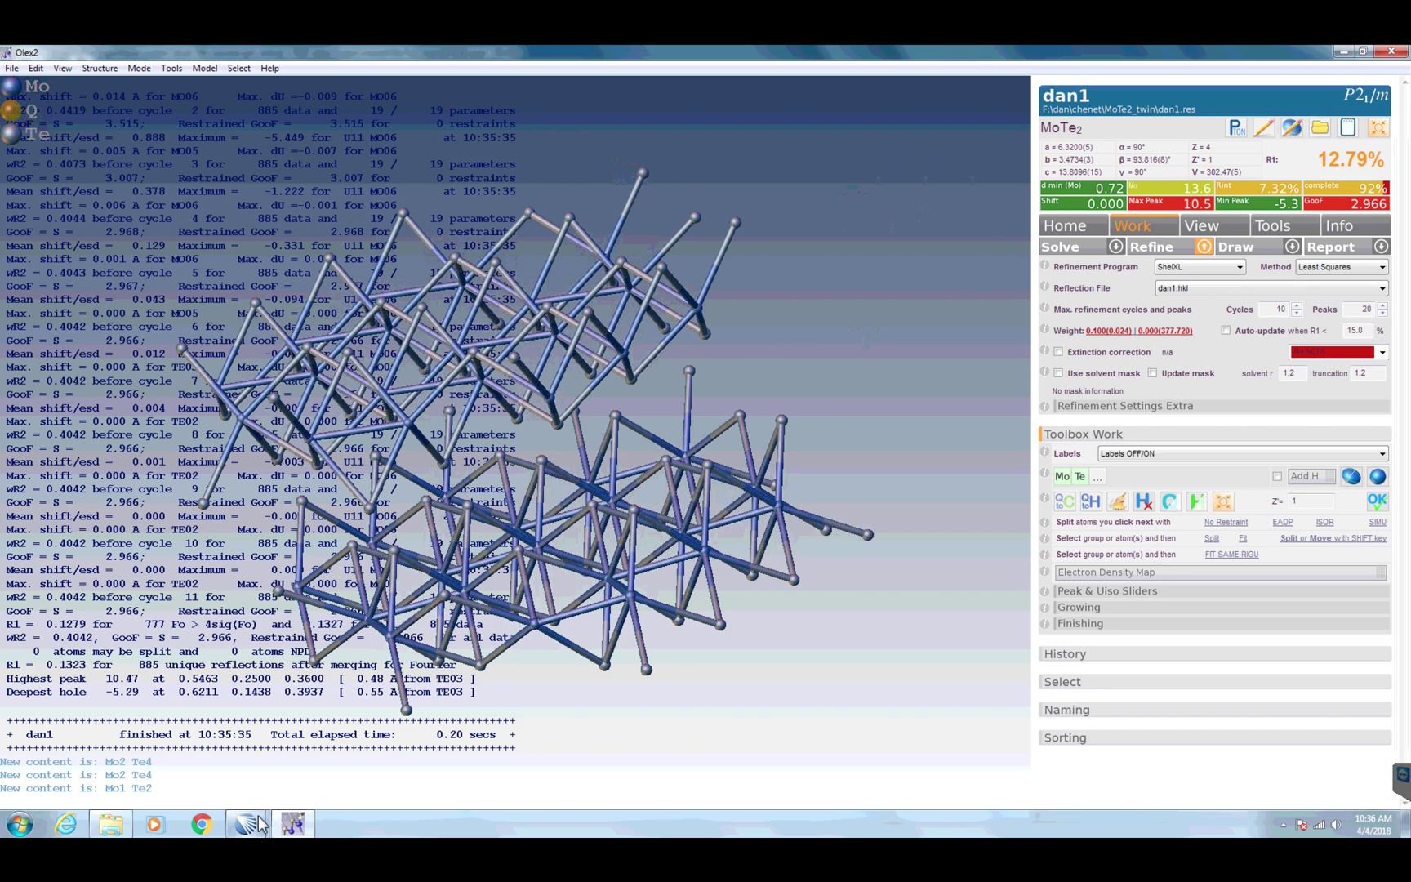
mouse_move(259, 823)
left_click(352, 715)
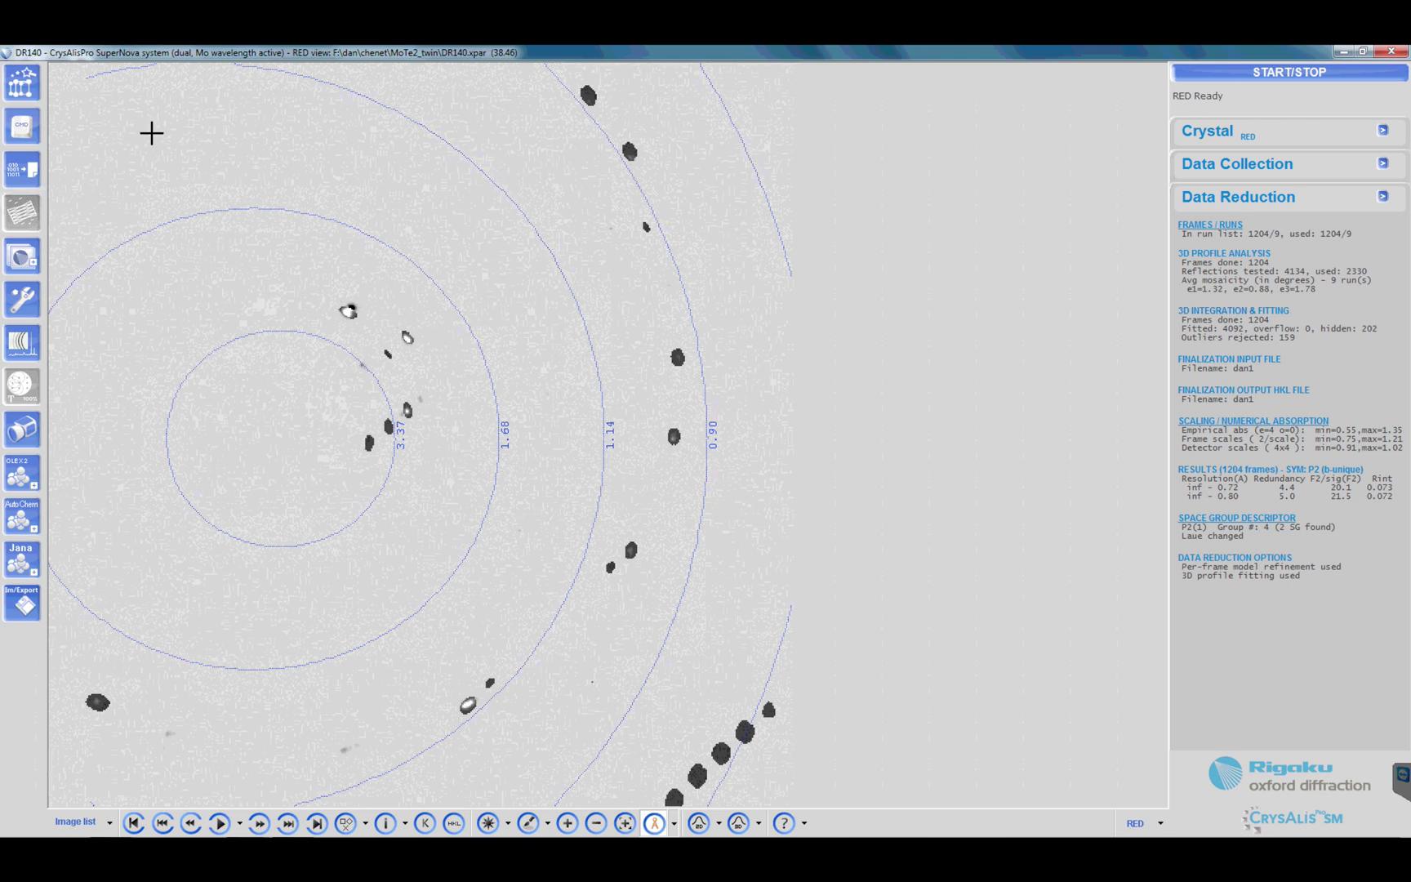
left_click(24, 180)
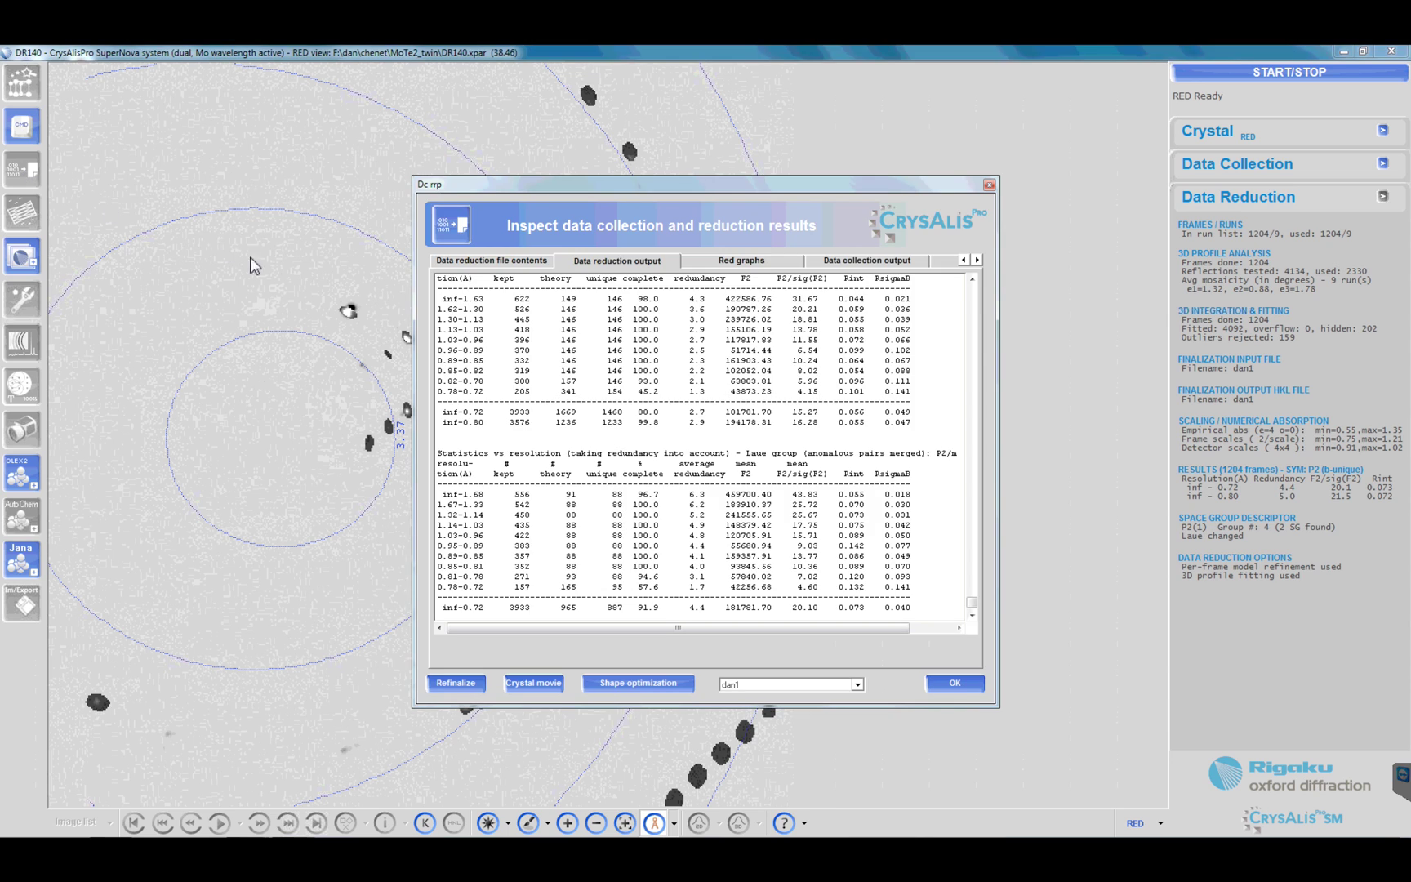
left_click(534, 683)
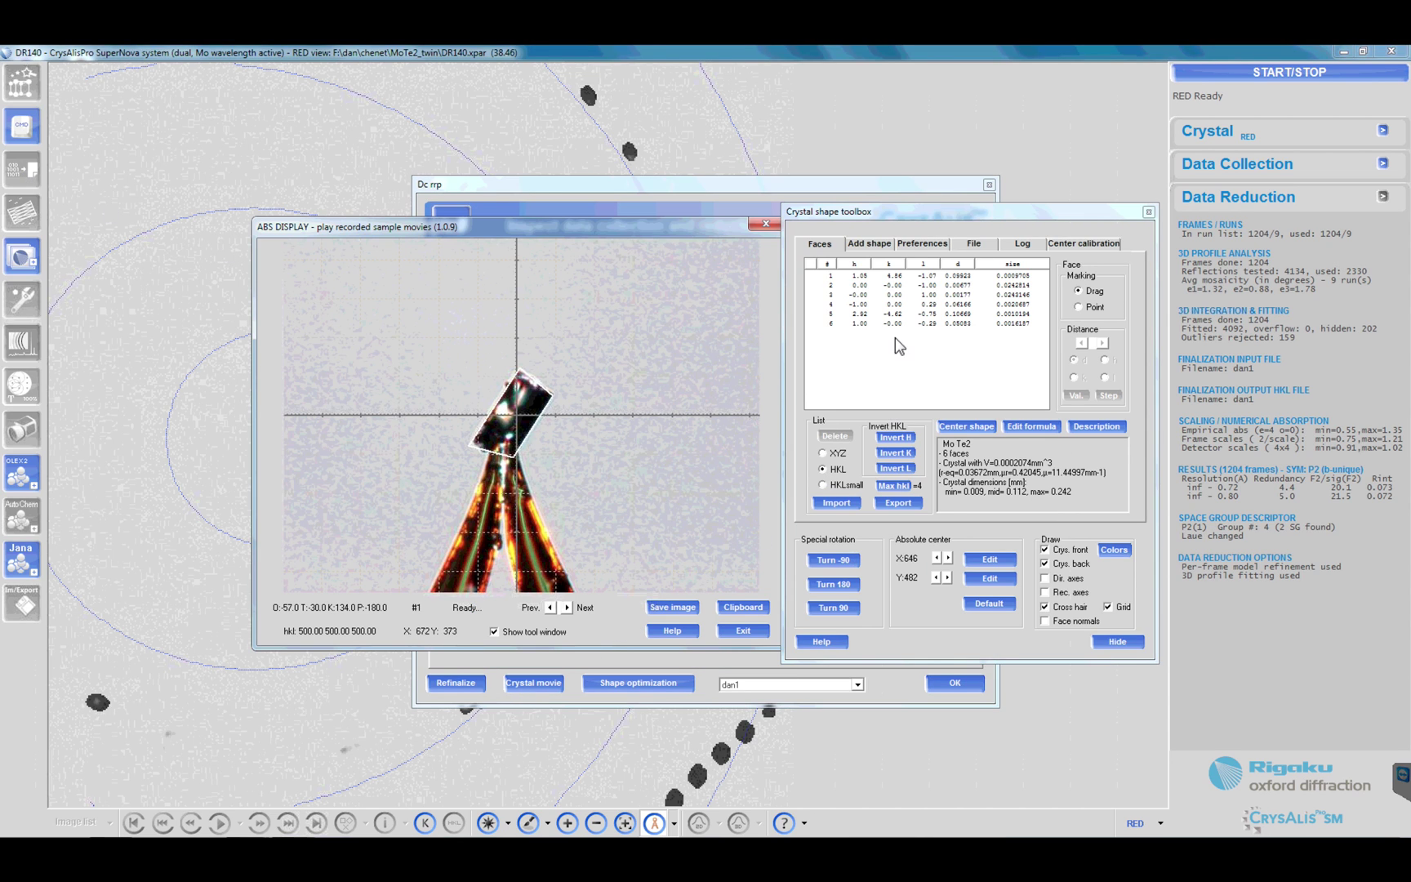
Step: Delete all six existing crystal faces from the face list in the crystal shape toolbox
left_click_drag(889, 278, 888, 296)
left_click(835, 436)
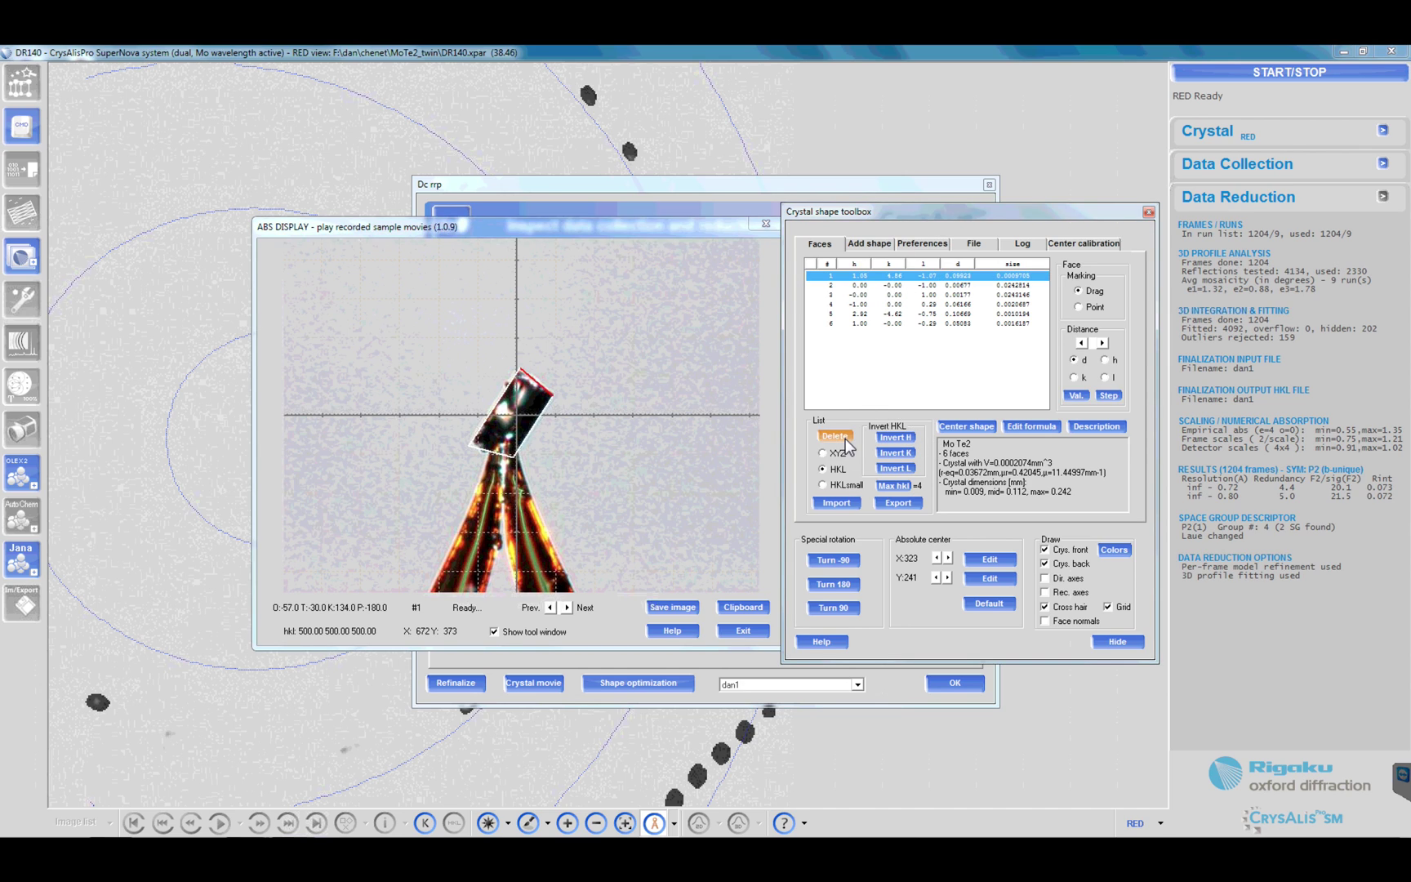
left_click(845, 438)
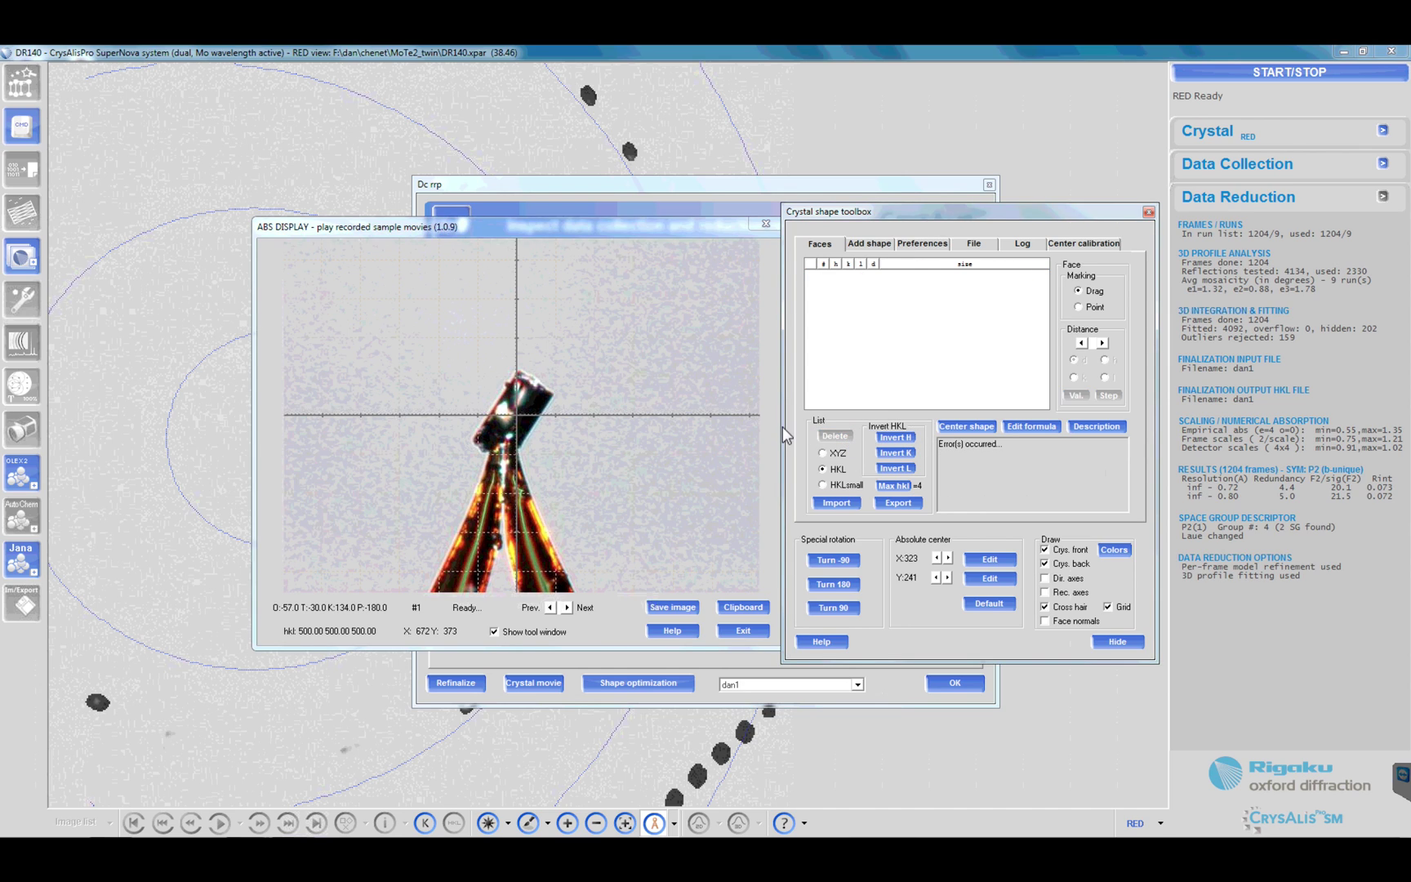
Step: Advance the crystal movie to an edge-on view and set center calibration offset 1 to 0
left_click(568, 608)
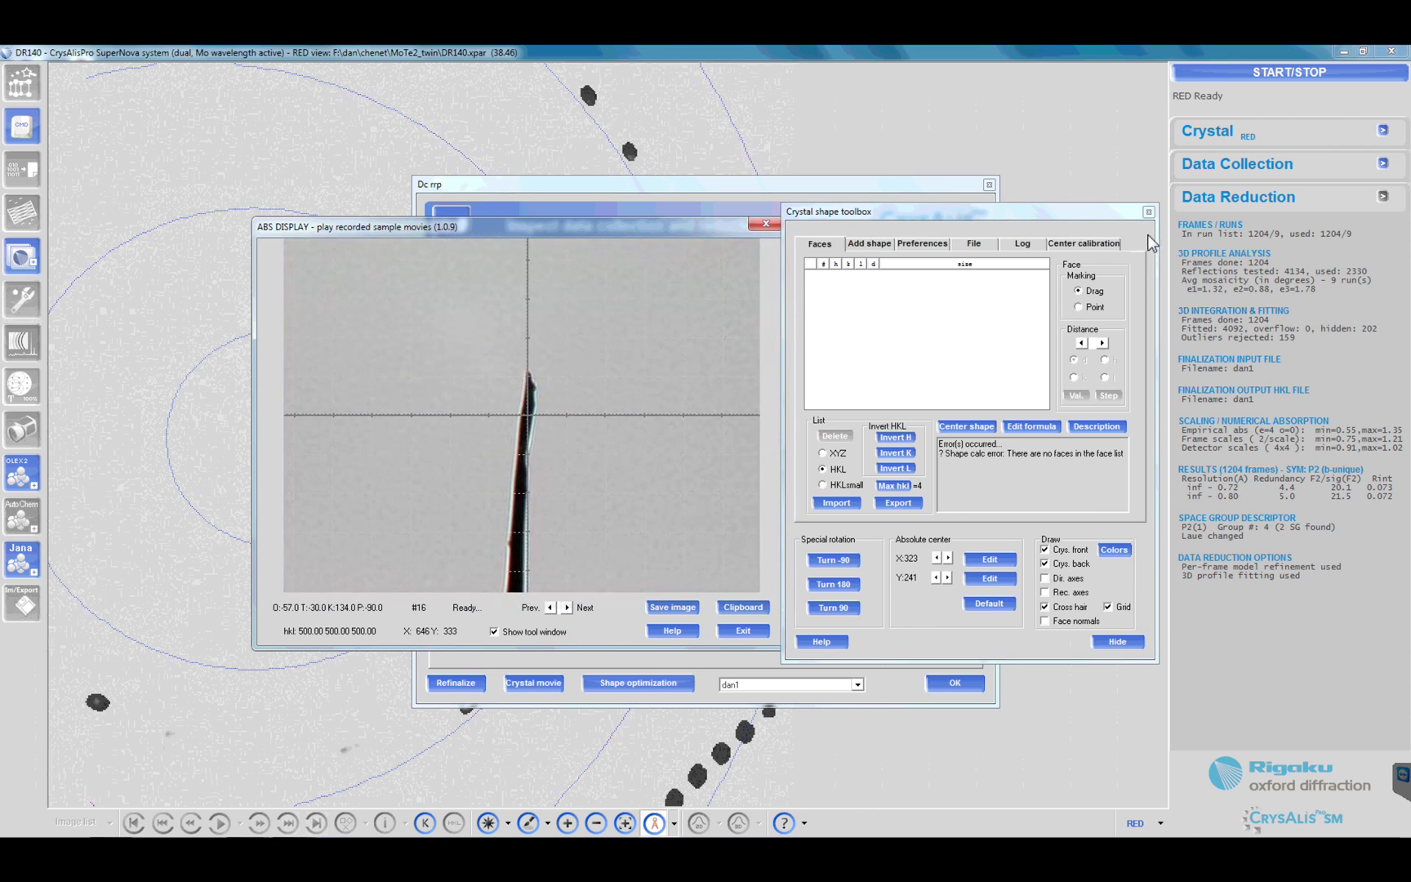
left_click(1099, 244)
left_click(847, 349)
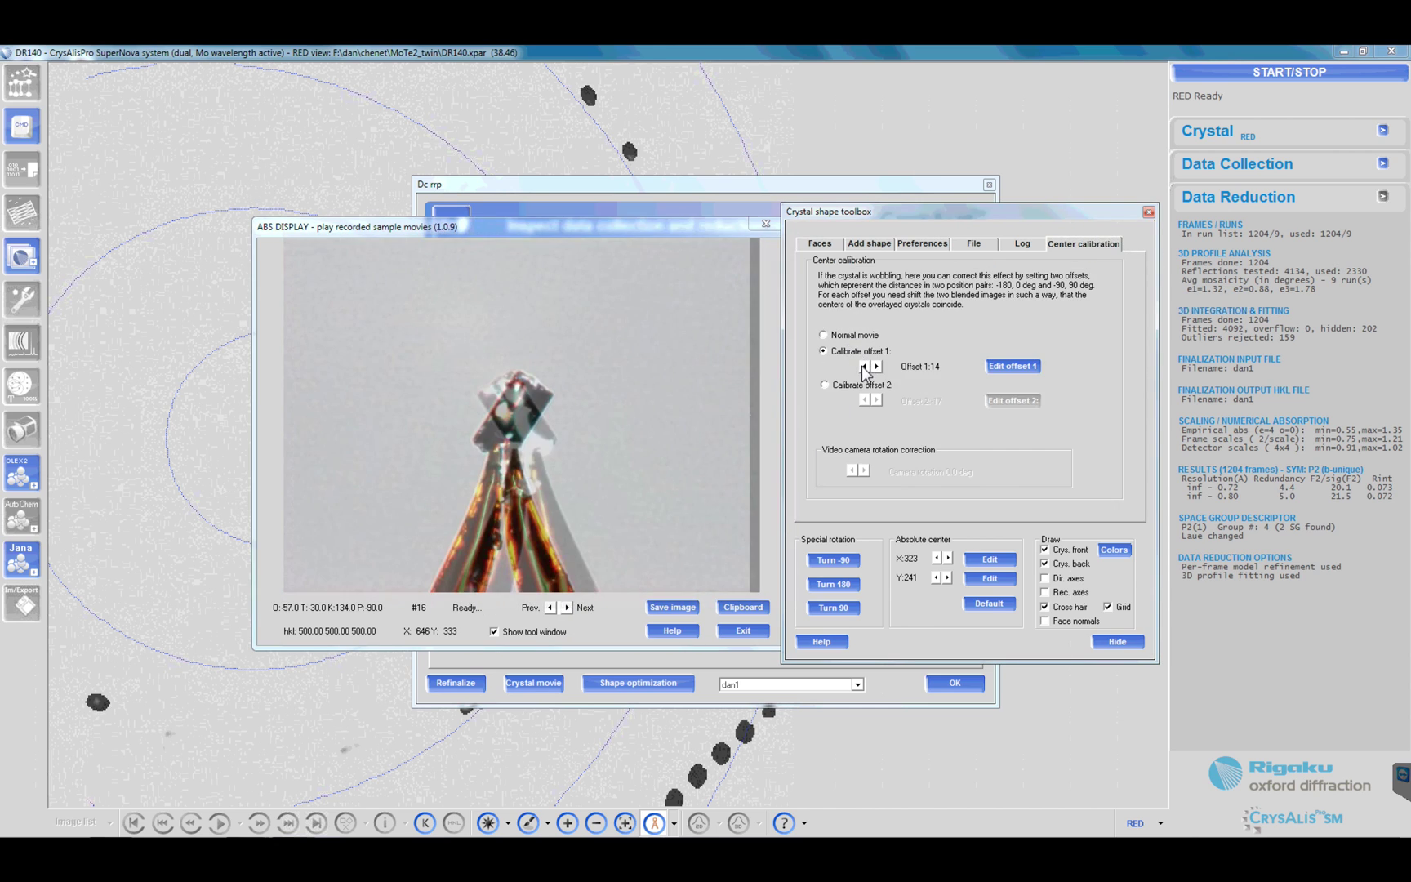
left_click(863, 368)
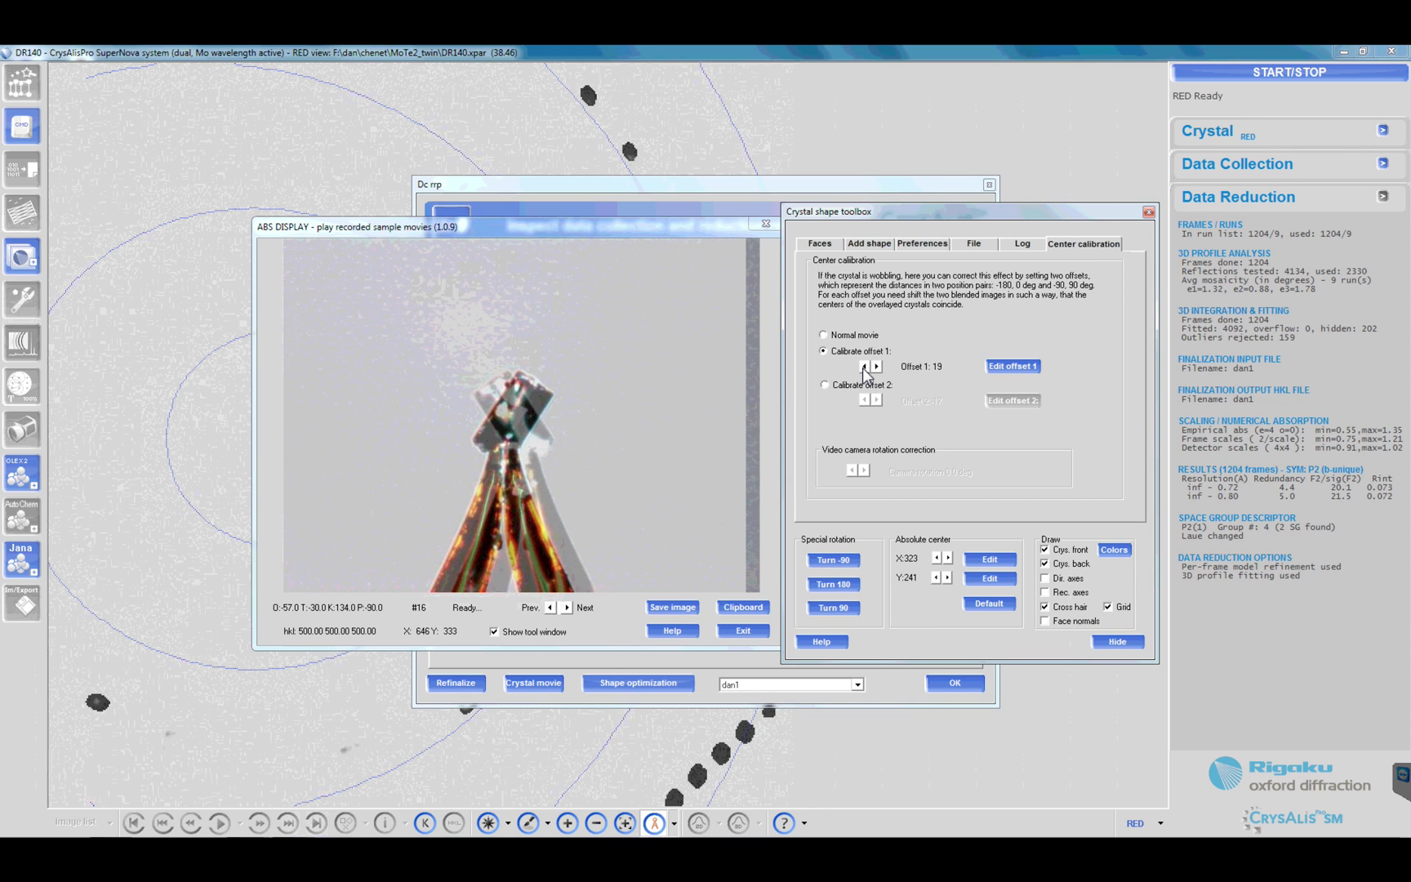
left_click(874, 367)
left_click(876, 367)
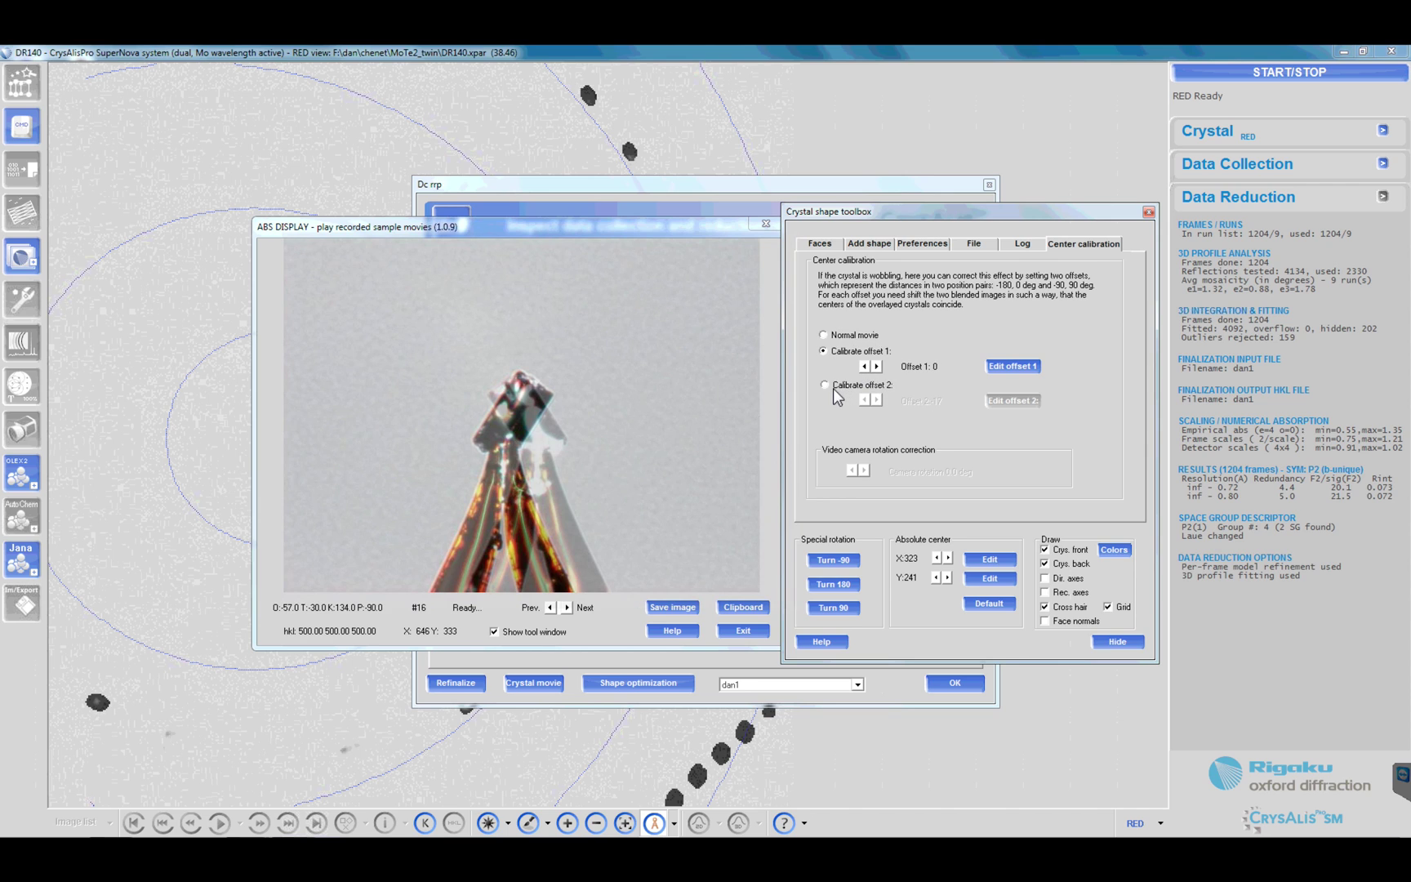
Step: Adjust center calibration offset 2 by shifting the two overlaid crystal images relative to each other
left_click(825, 385)
left_click(877, 399)
left_click(865, 400)
left_click(876, 401)
Step: Step back and forth through the crystal movie from the face list view to check the crystal's centering
left_click(819, 244)
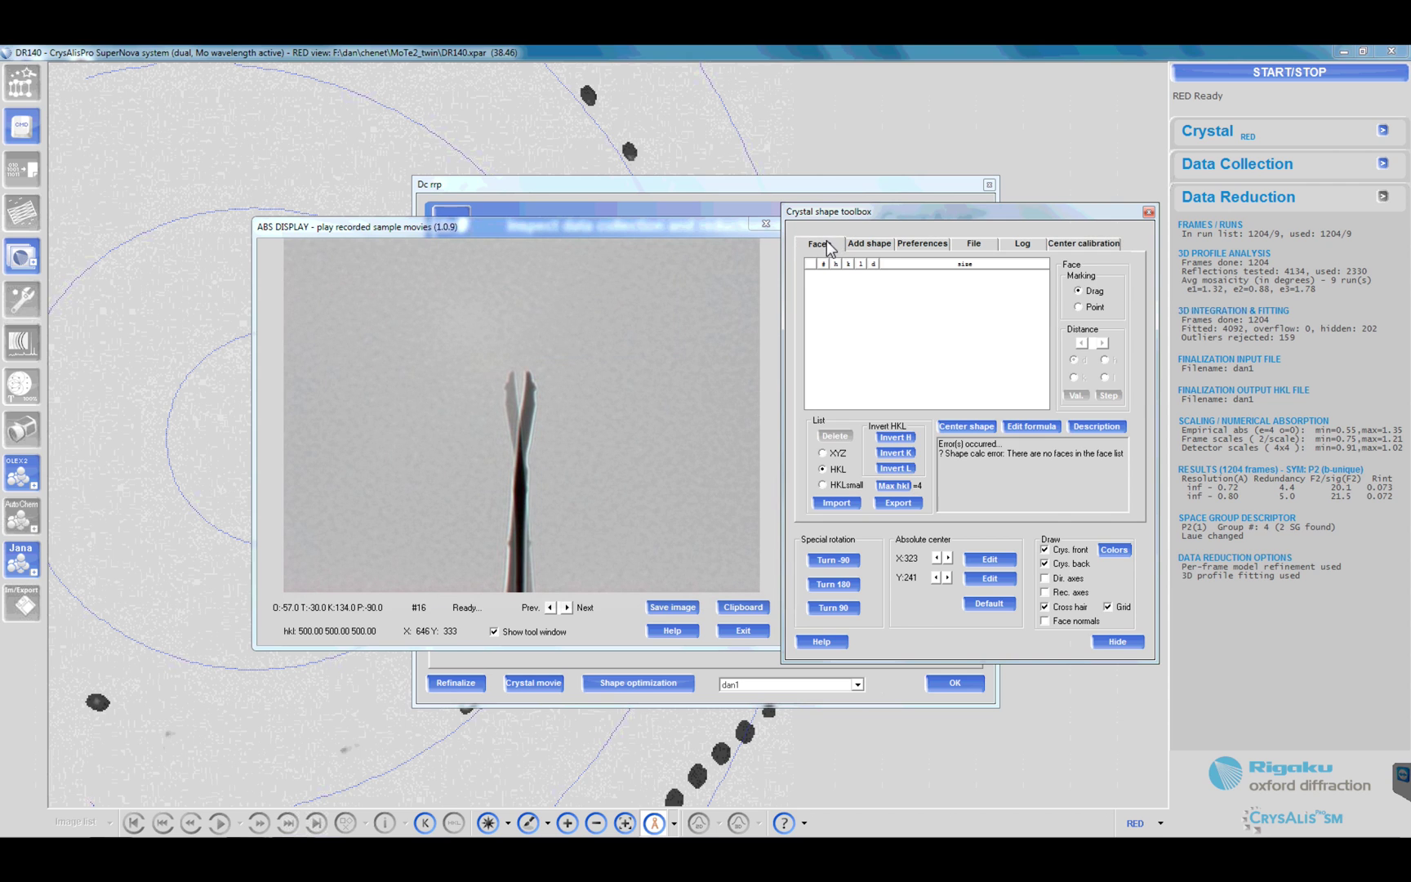
left_click(550, 608)
left_click(550, 607)
left_click(550, 608)
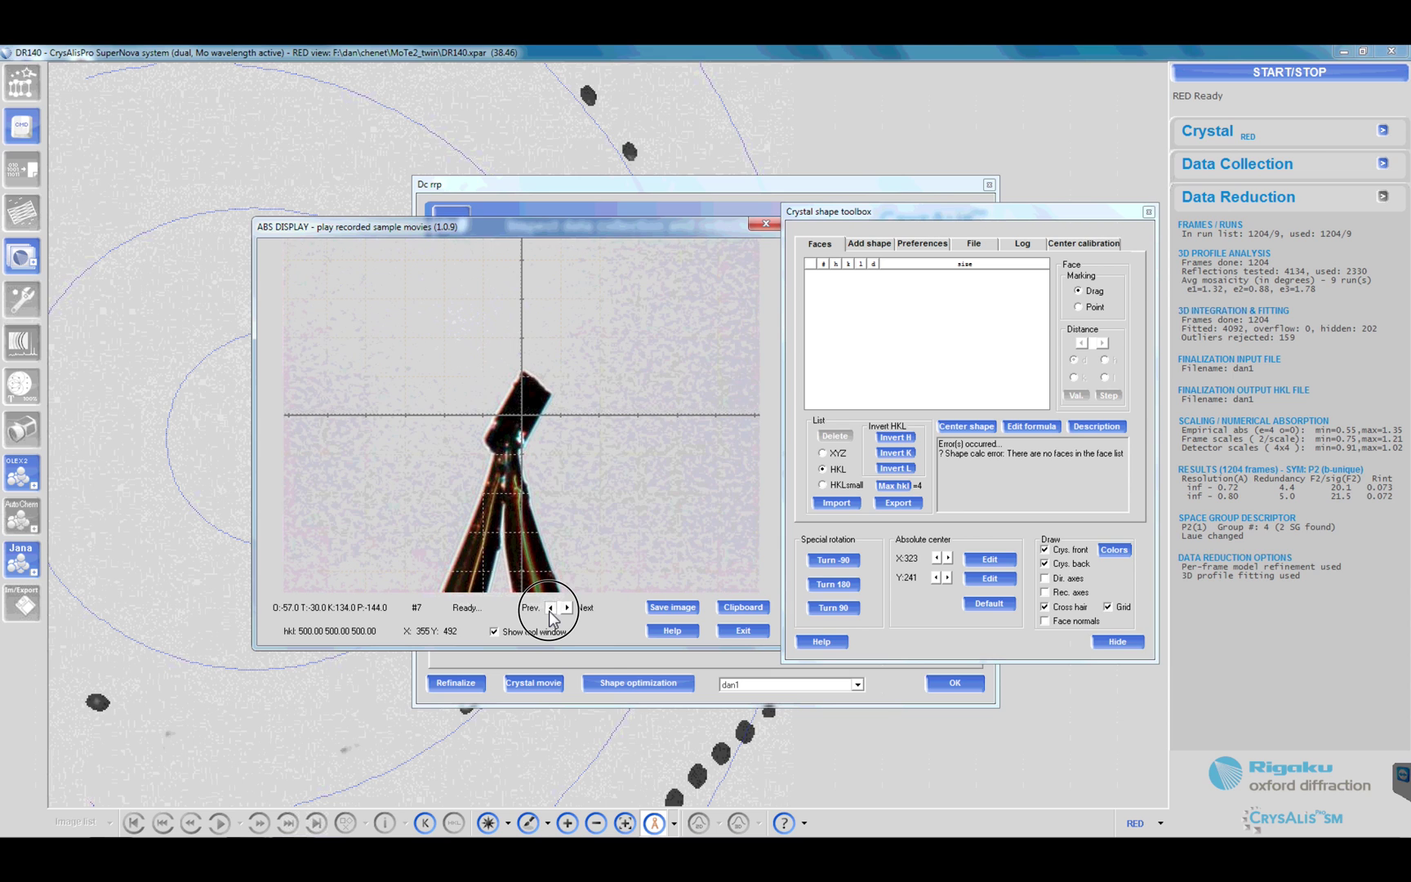
left_click(564, 608)
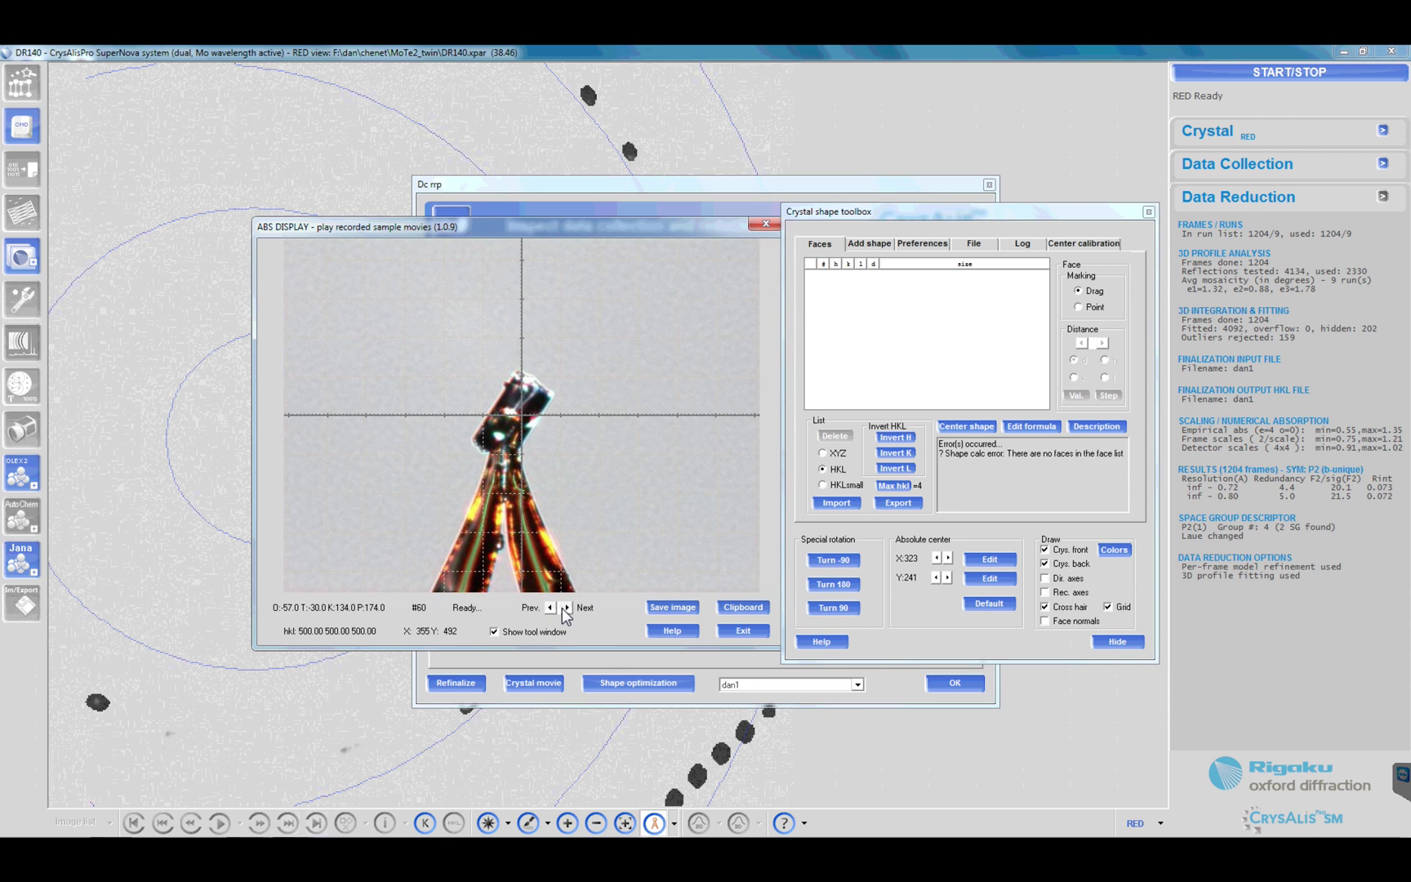
left_click(552, 607)
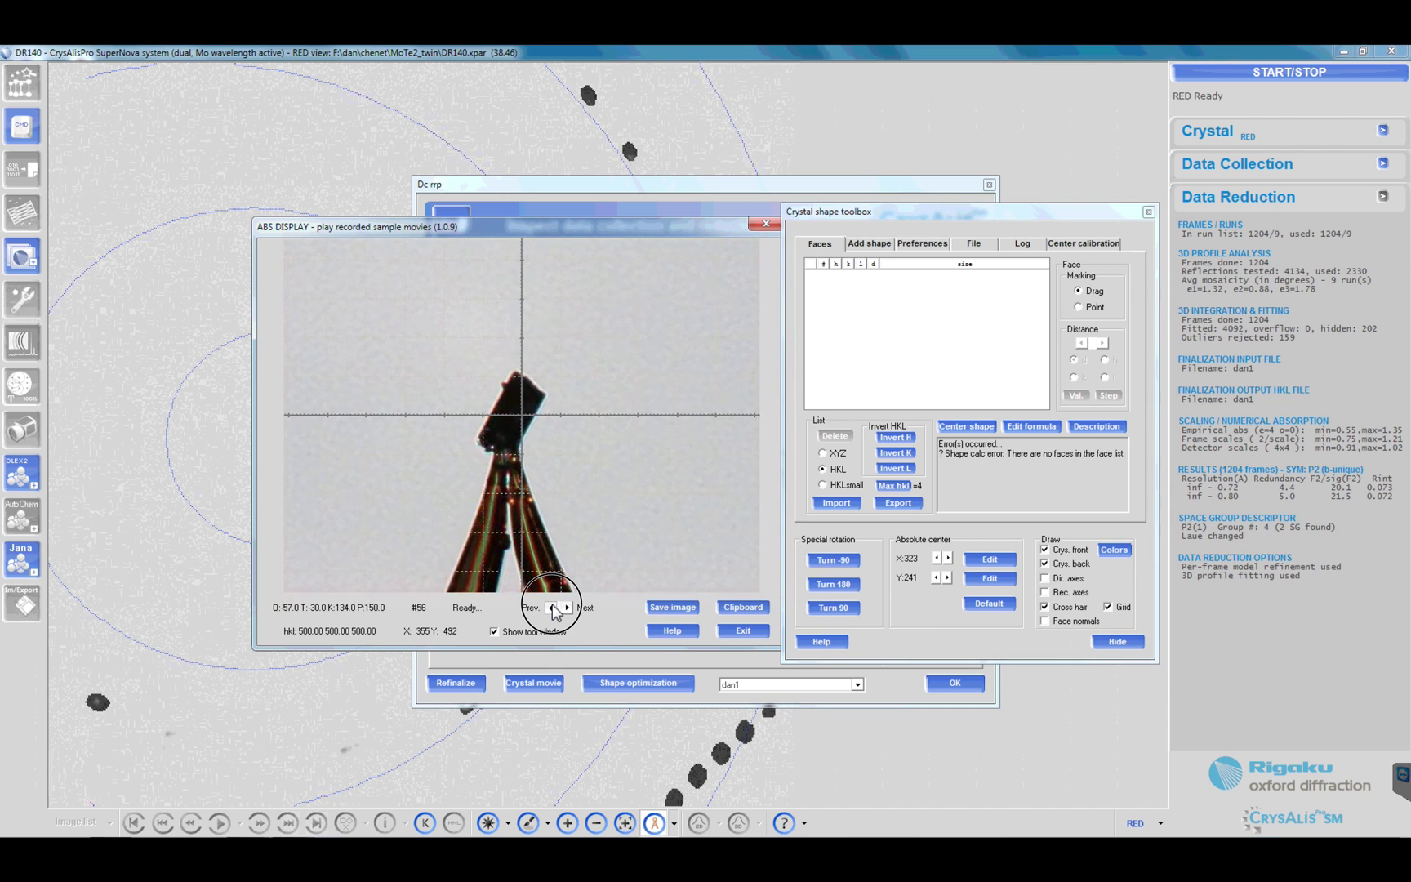
Step: Set center calibration offset 1 to 22 by shifting the two overlaid flat-on crystal images until they coincide
left_click(1070, 243)
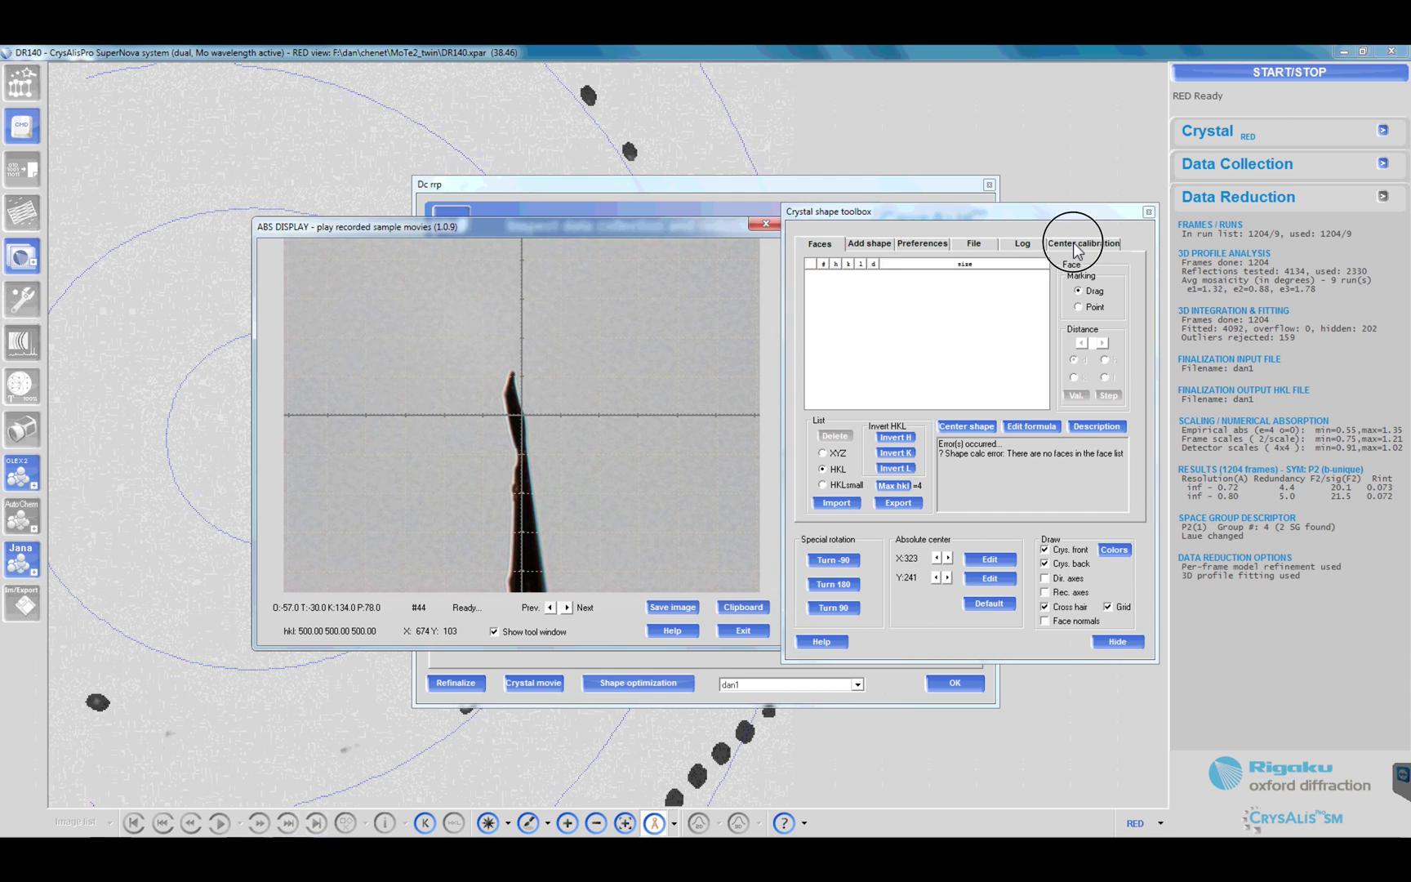
left_click(825, 351)
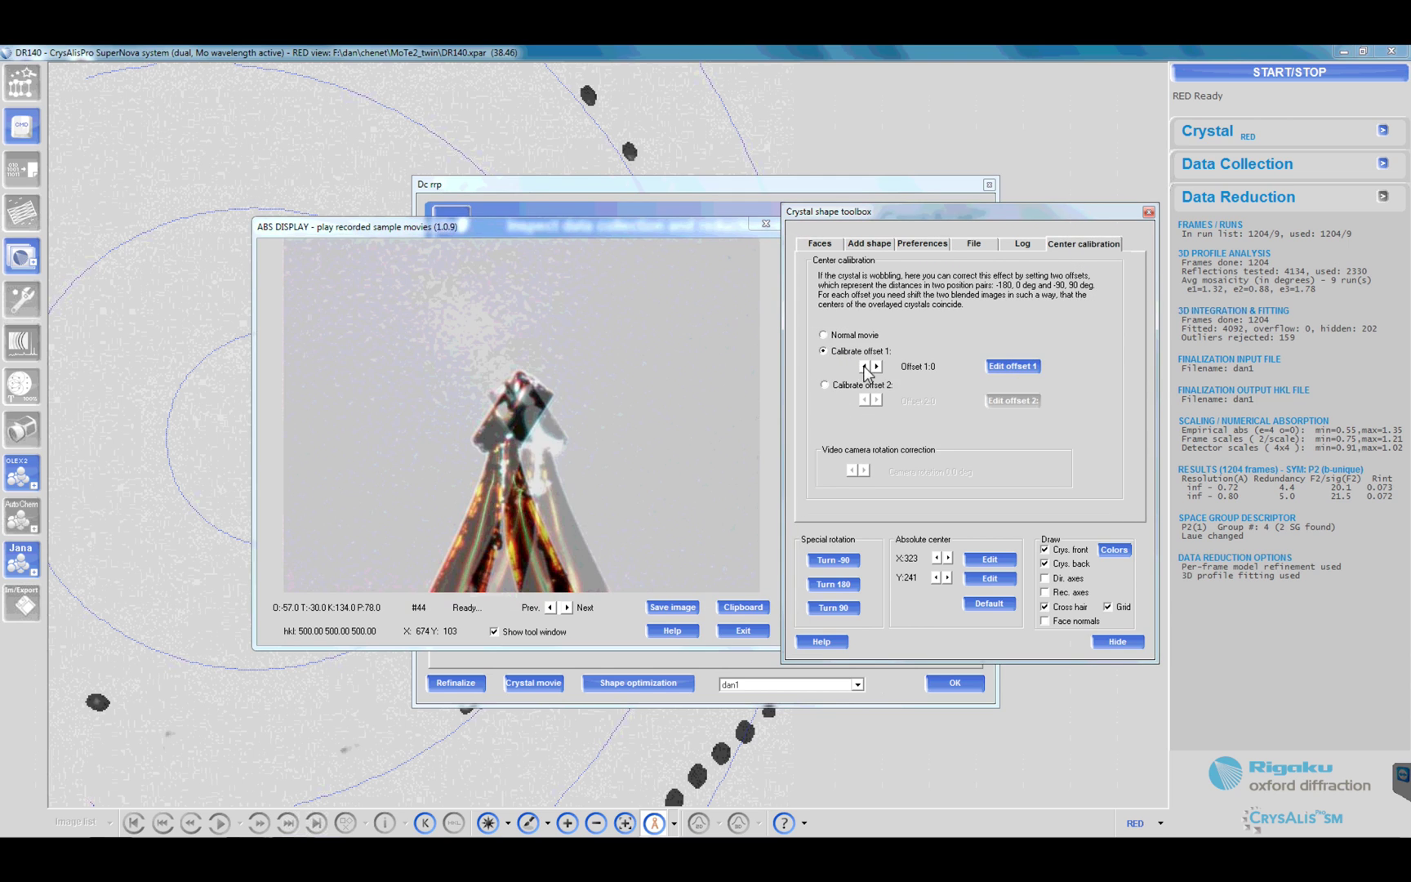
left_click(865, 367)
left_click(867, 367)
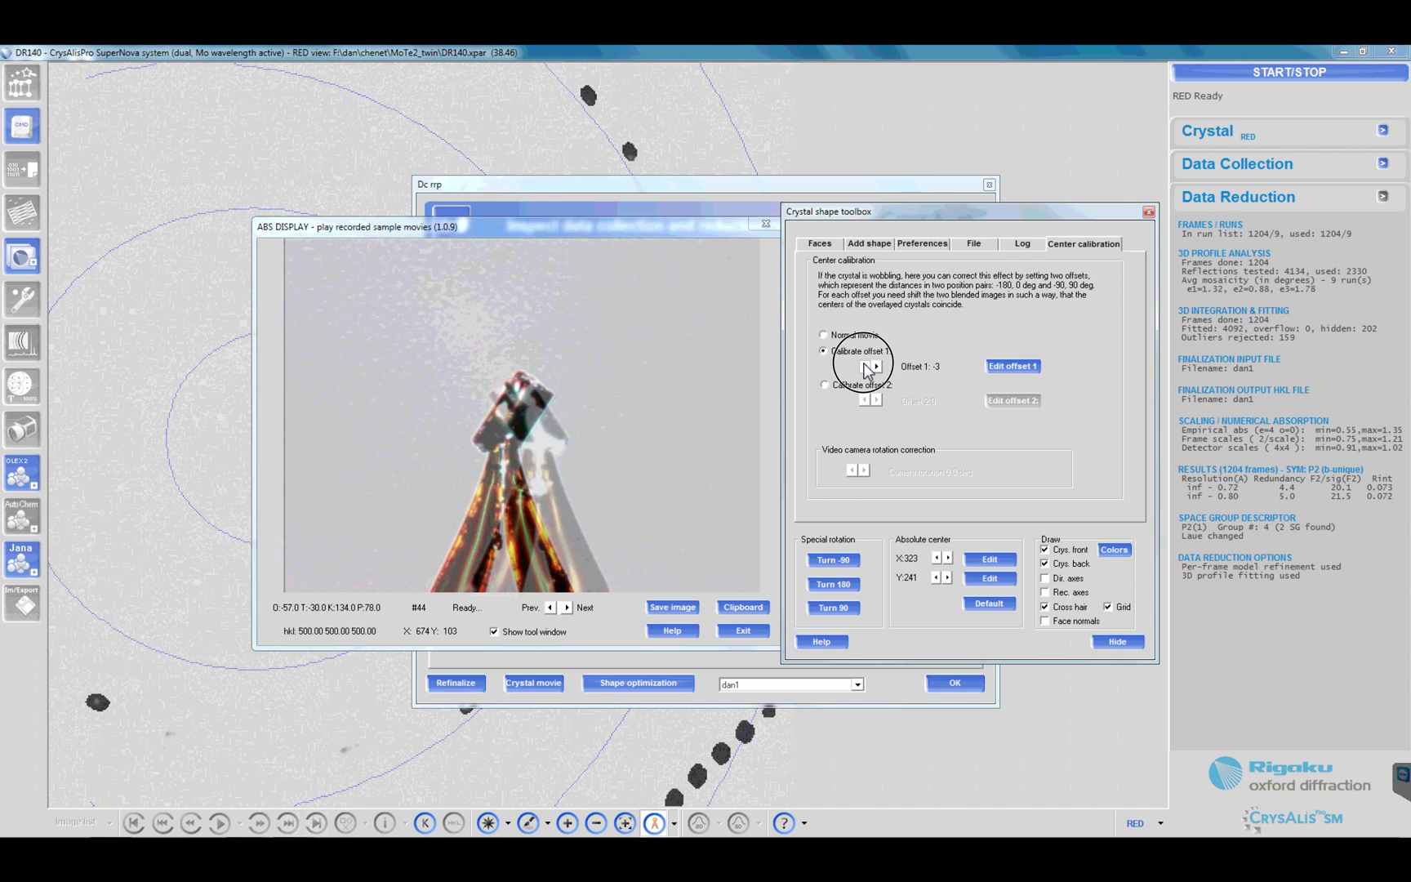
left_click(865, 366)
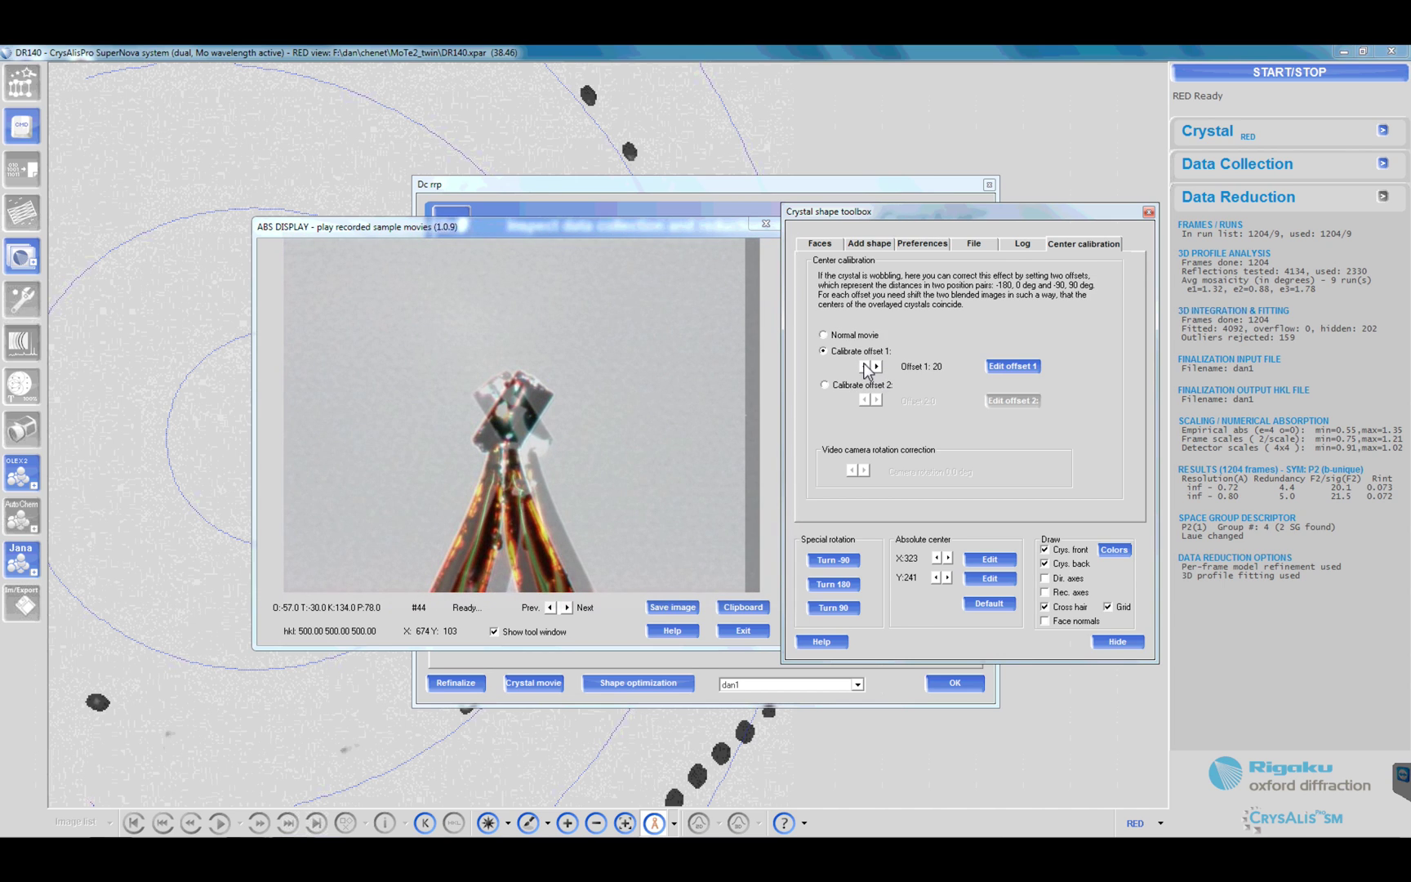
left_click(864, 367)
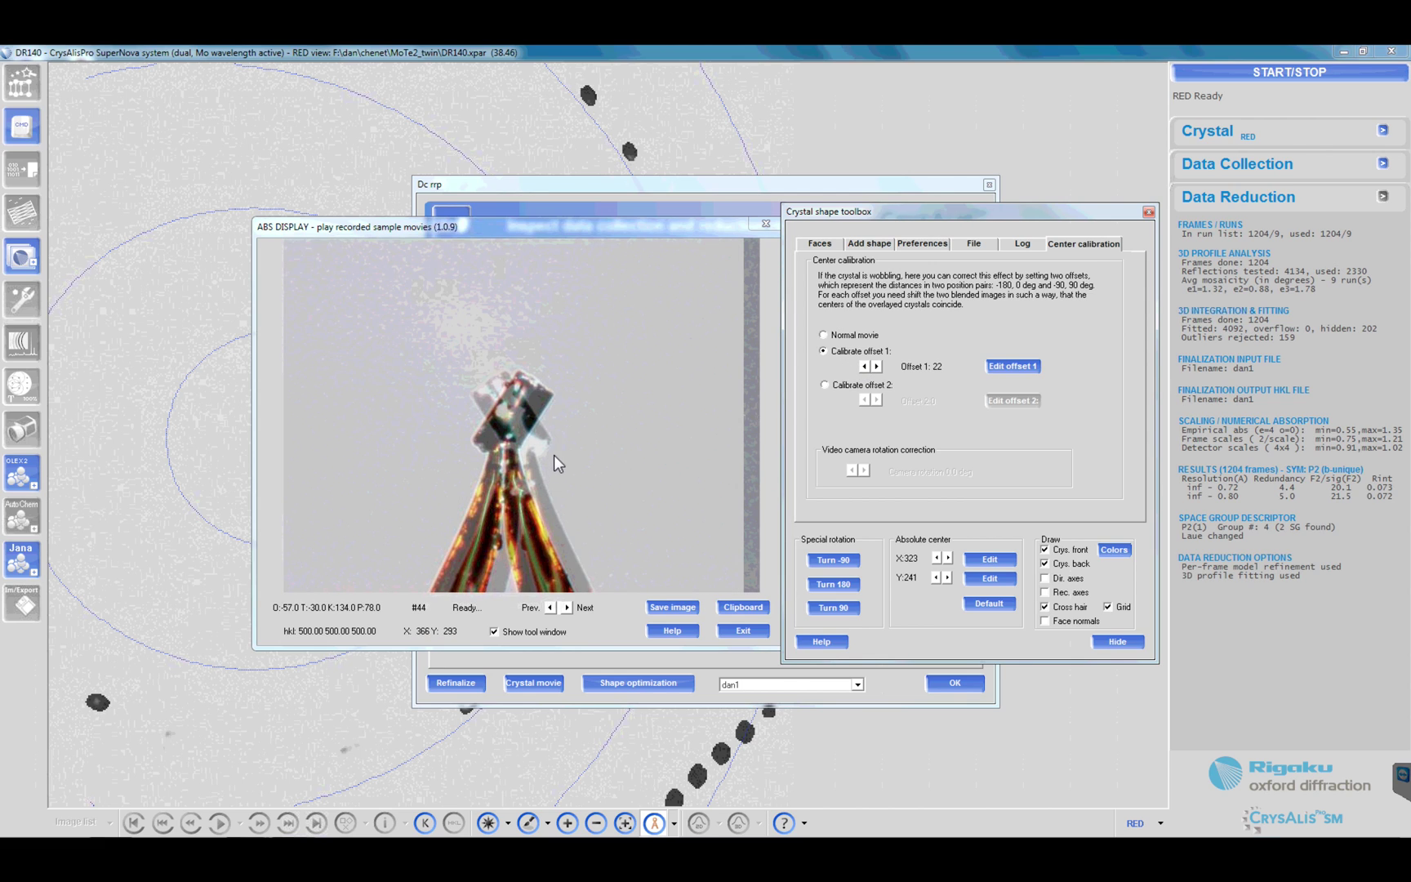
Step: Shift the overlaid edge-on crystal images to set center calibration offset 2 to about -14, cross-checking the offset 1 overlay
left_click(826, 386)
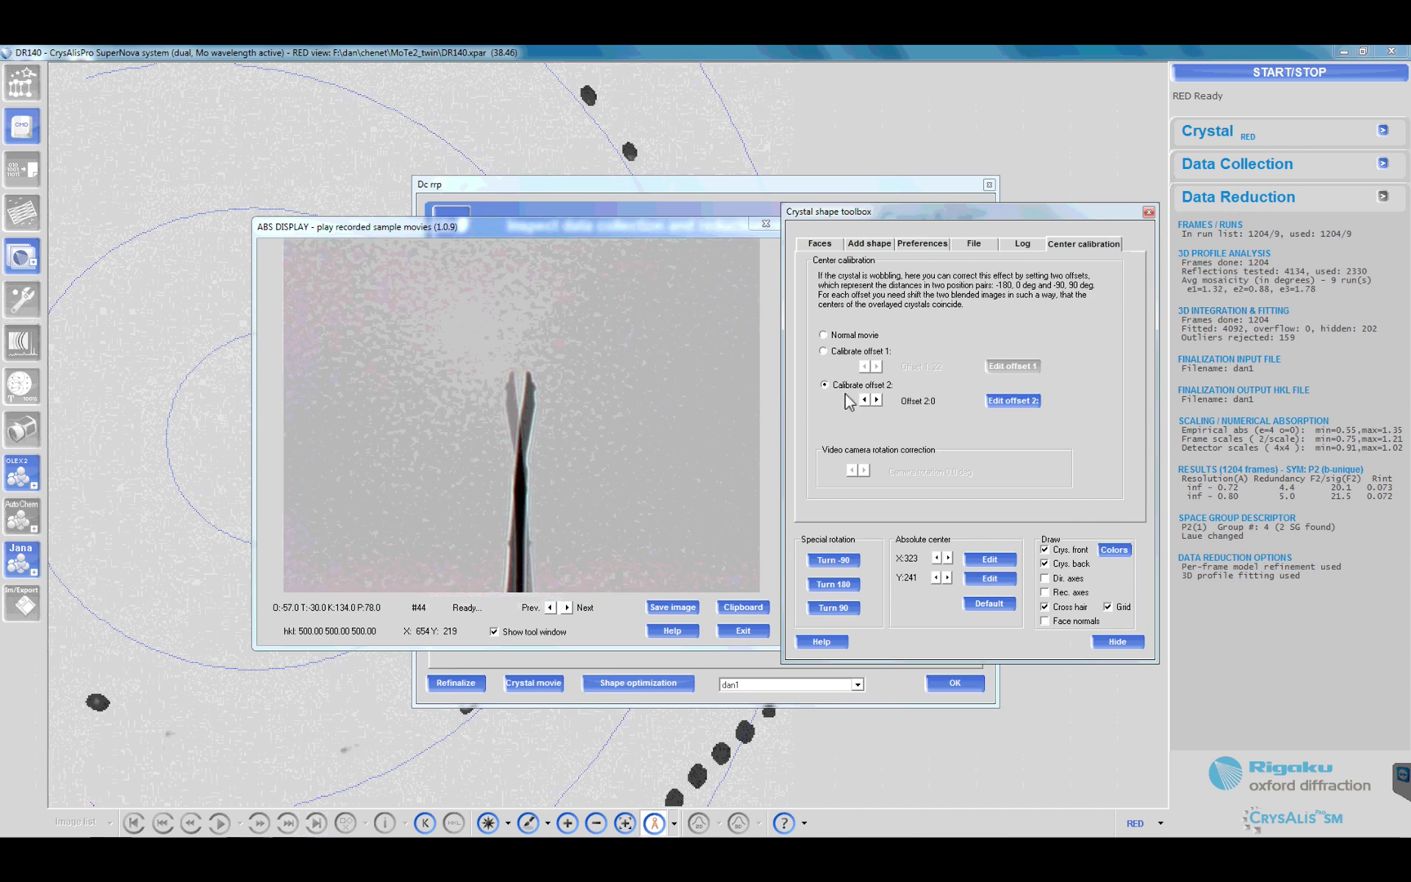
left_click(864, 400)
left_click(878, 400)
left_click(877, 401)
left_click(877, 401)
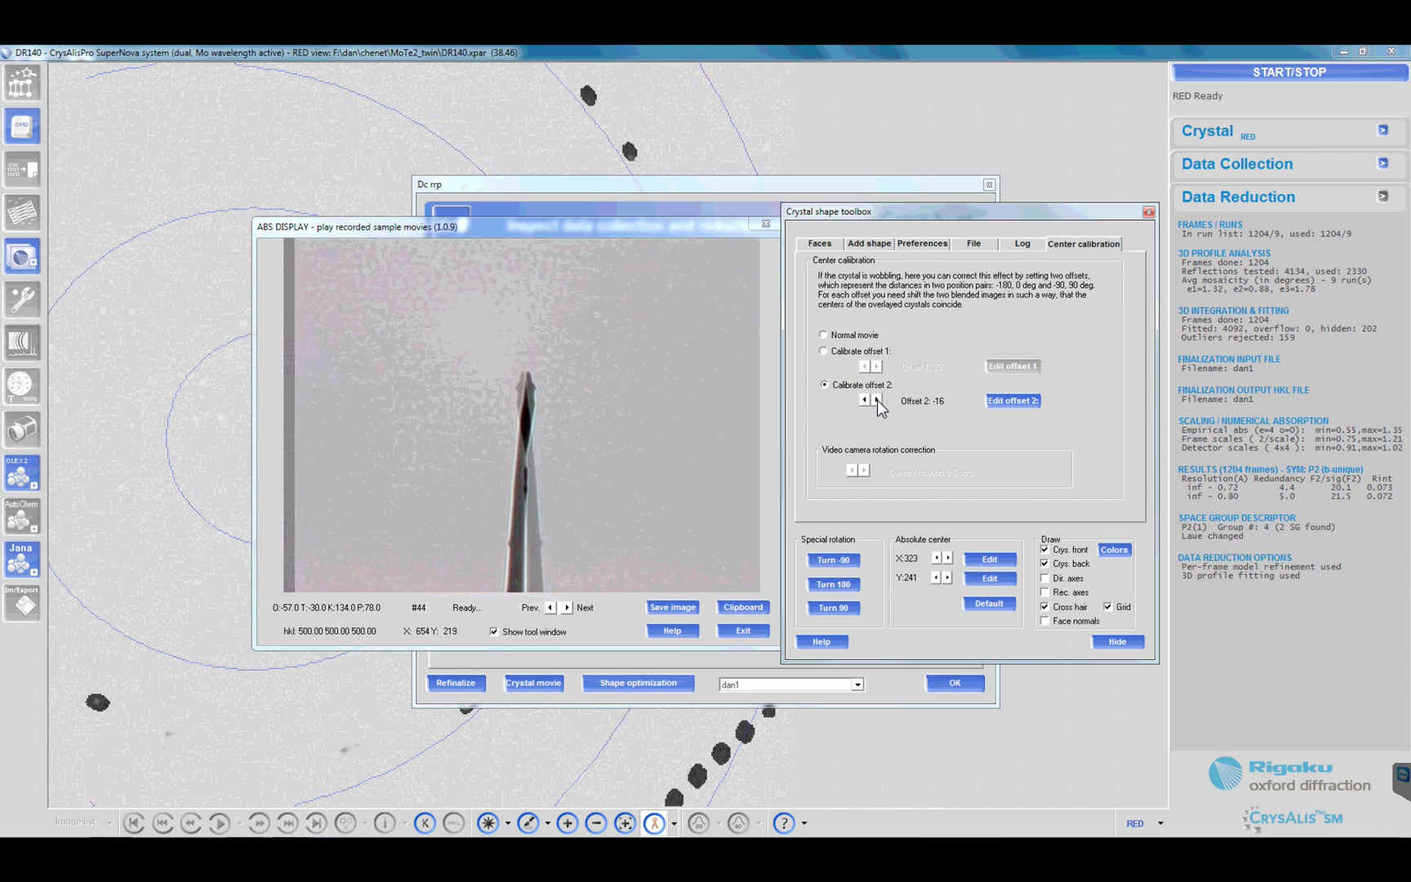
left_click(864, 401)
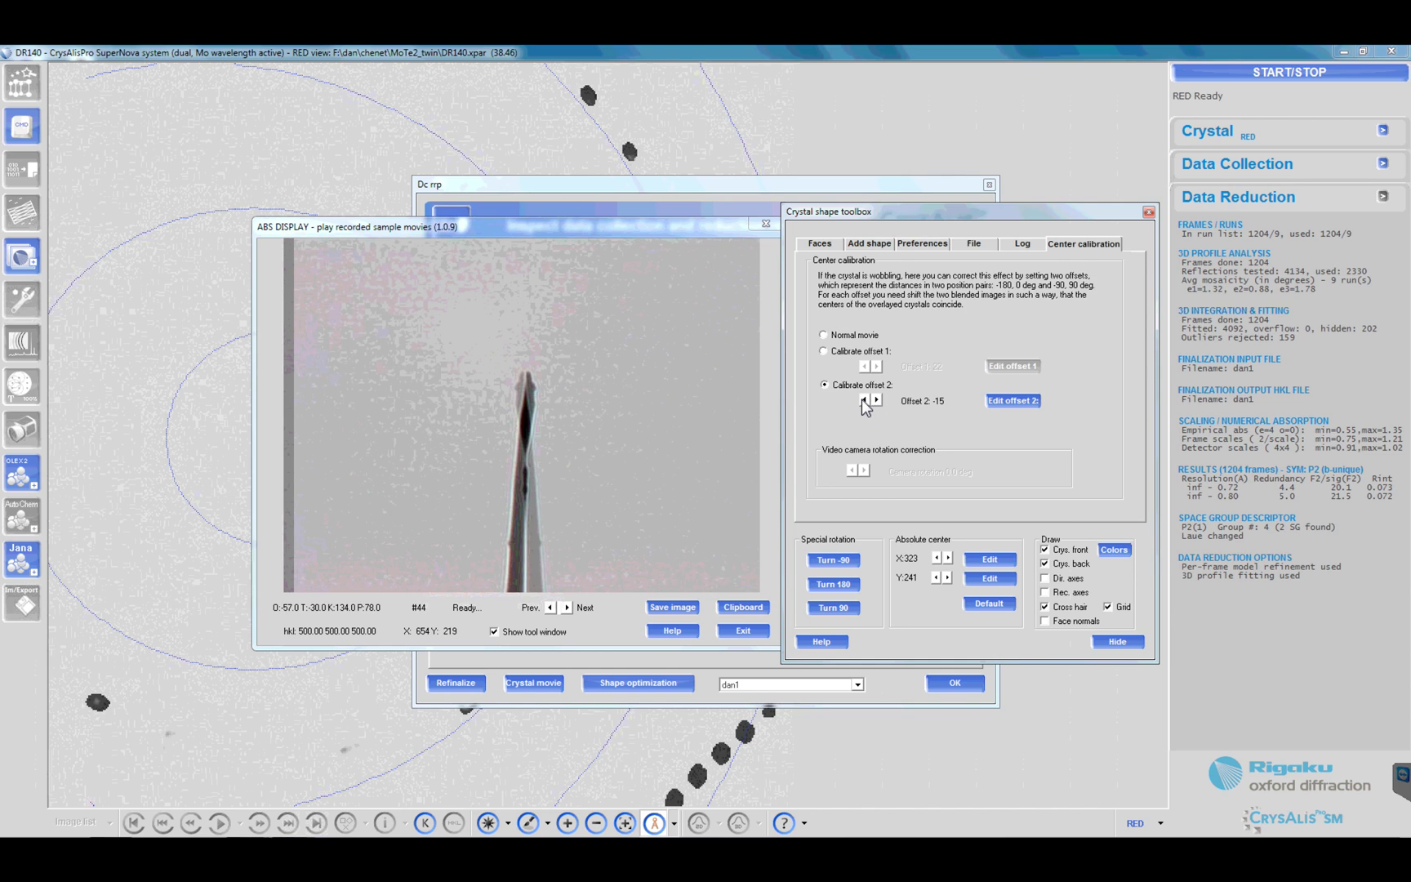
left_click(824, 352)
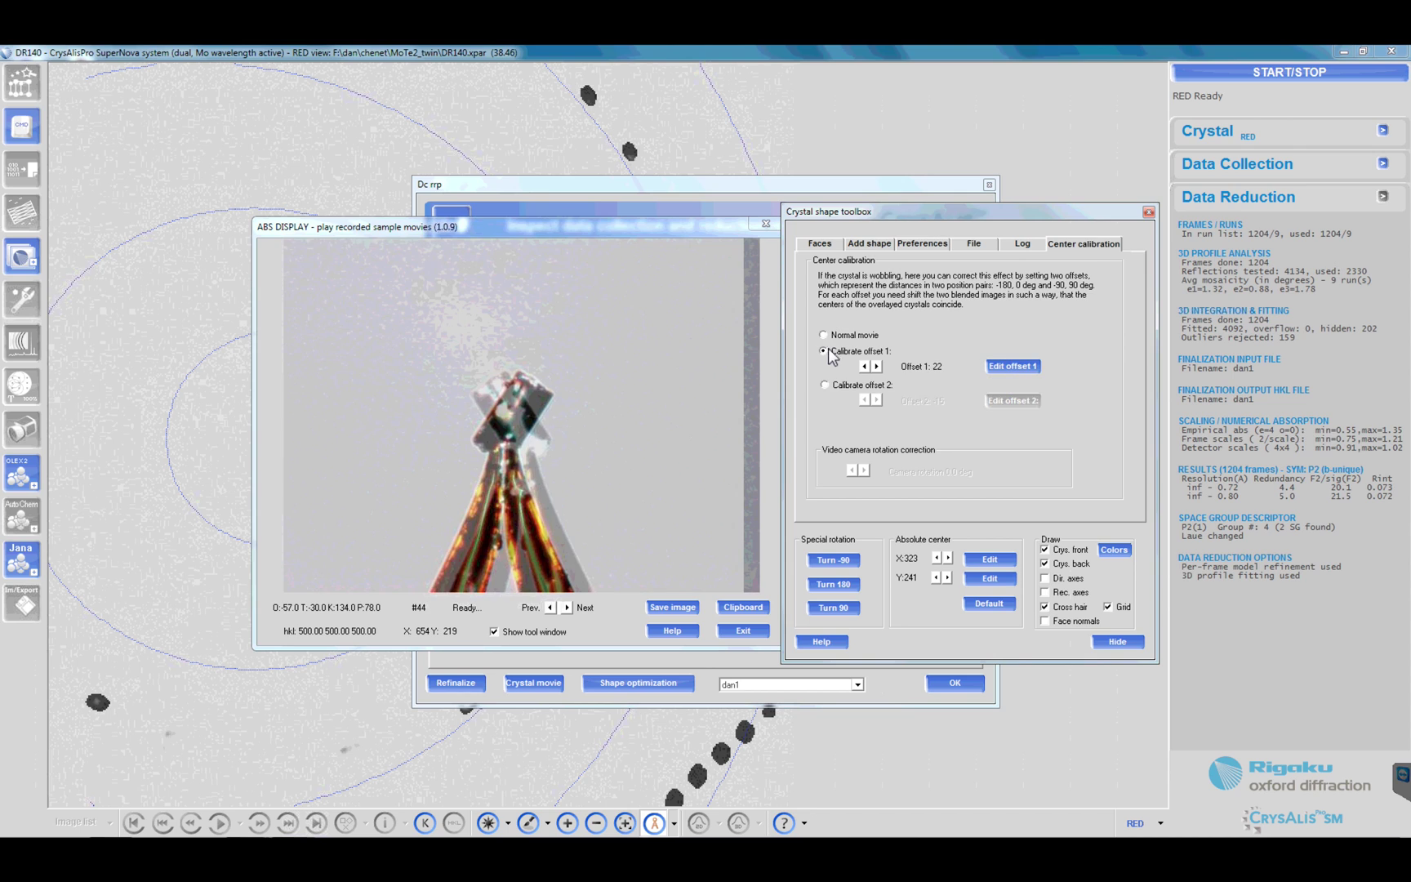
left_click(858, 389)
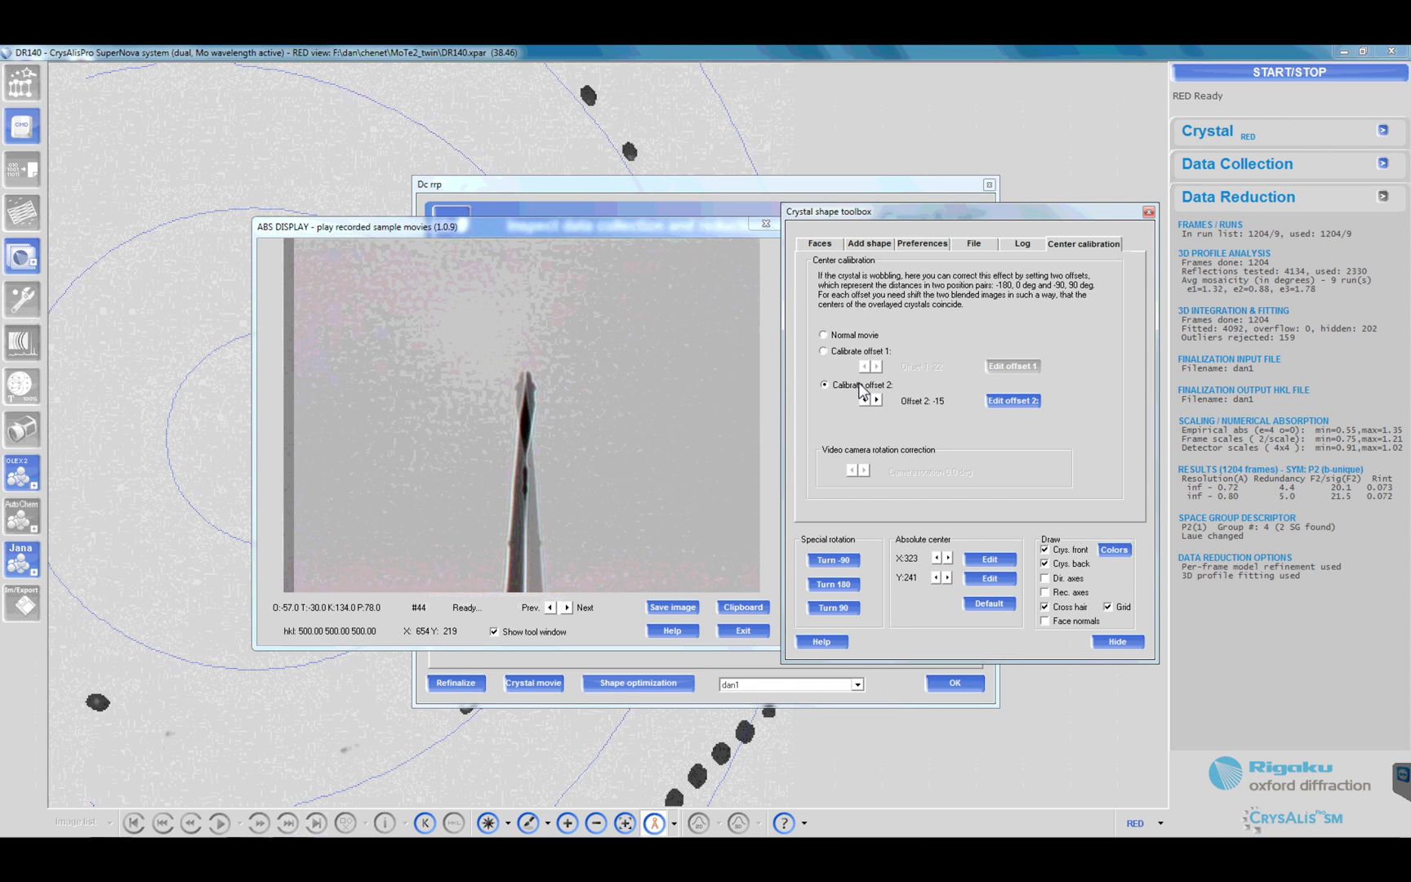
left_click(864, 400)
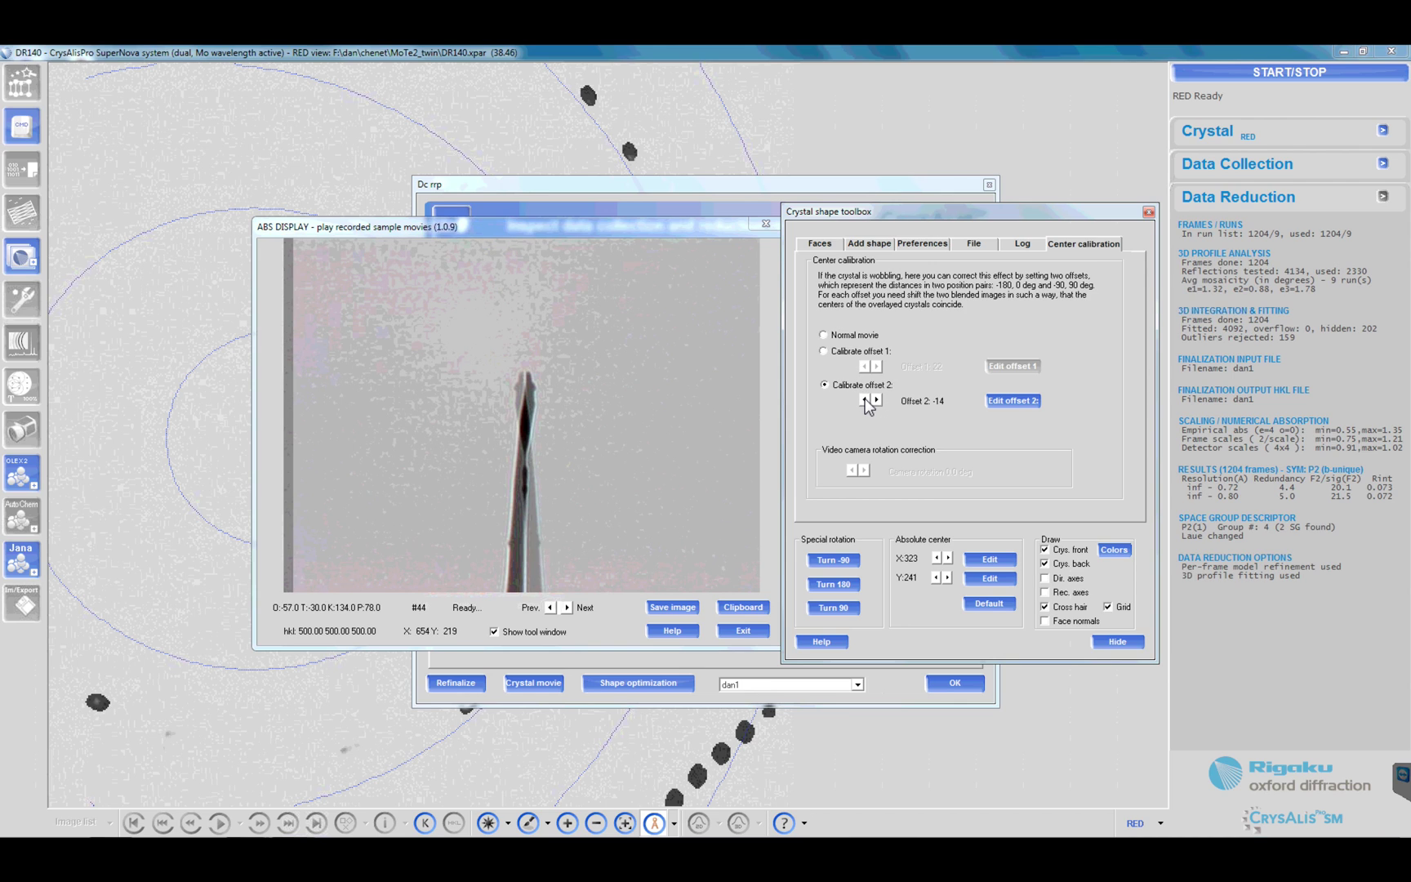
left_click(864, 399)
Step: Step forward through the crystal movie from the face list view to check the crystal's centering with the calibrated offsets
left_click(818, 244)
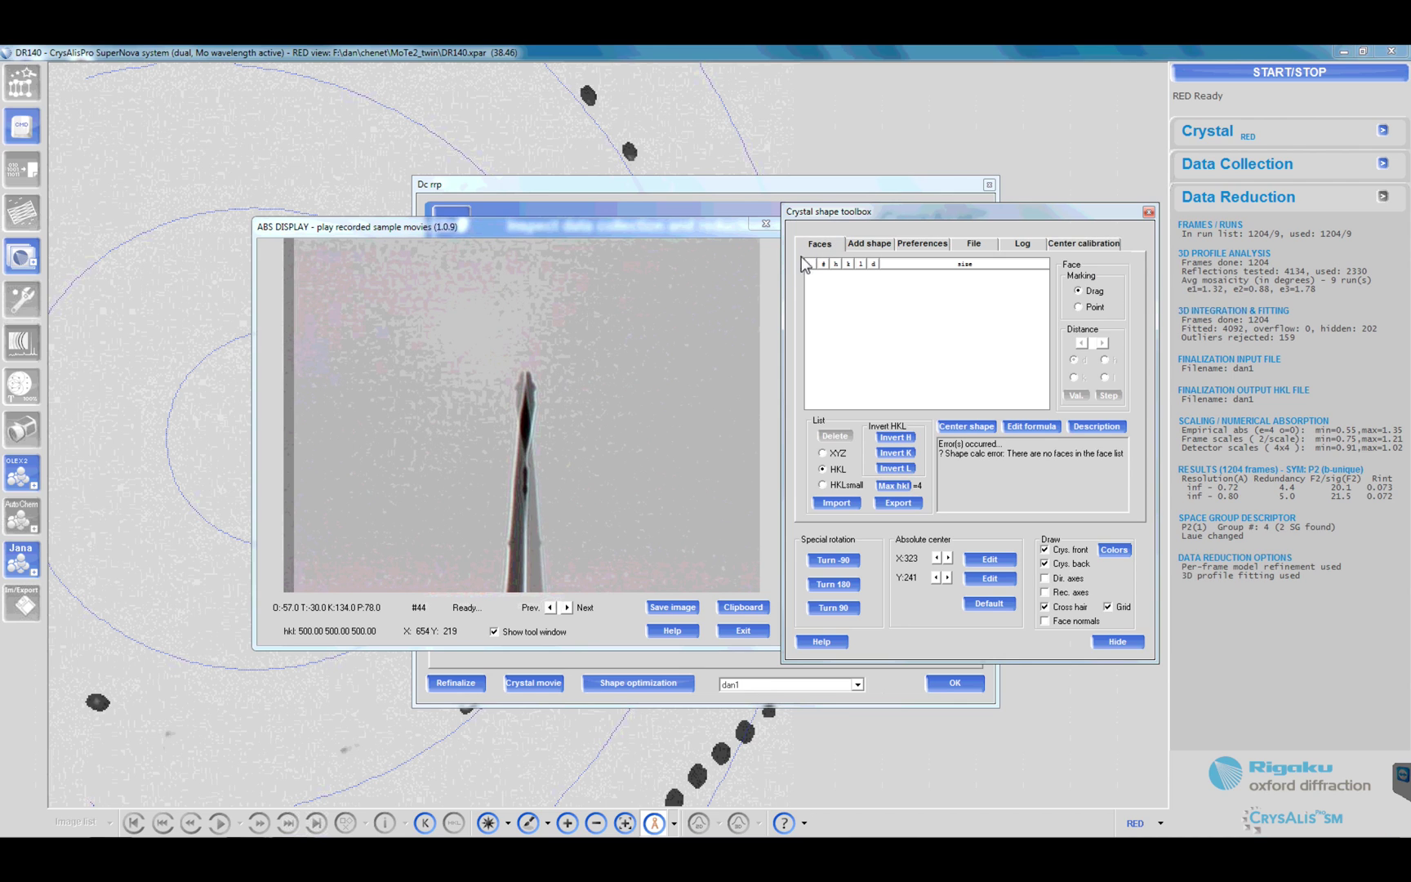
left_click(569, 607)
left_click(569, 608)
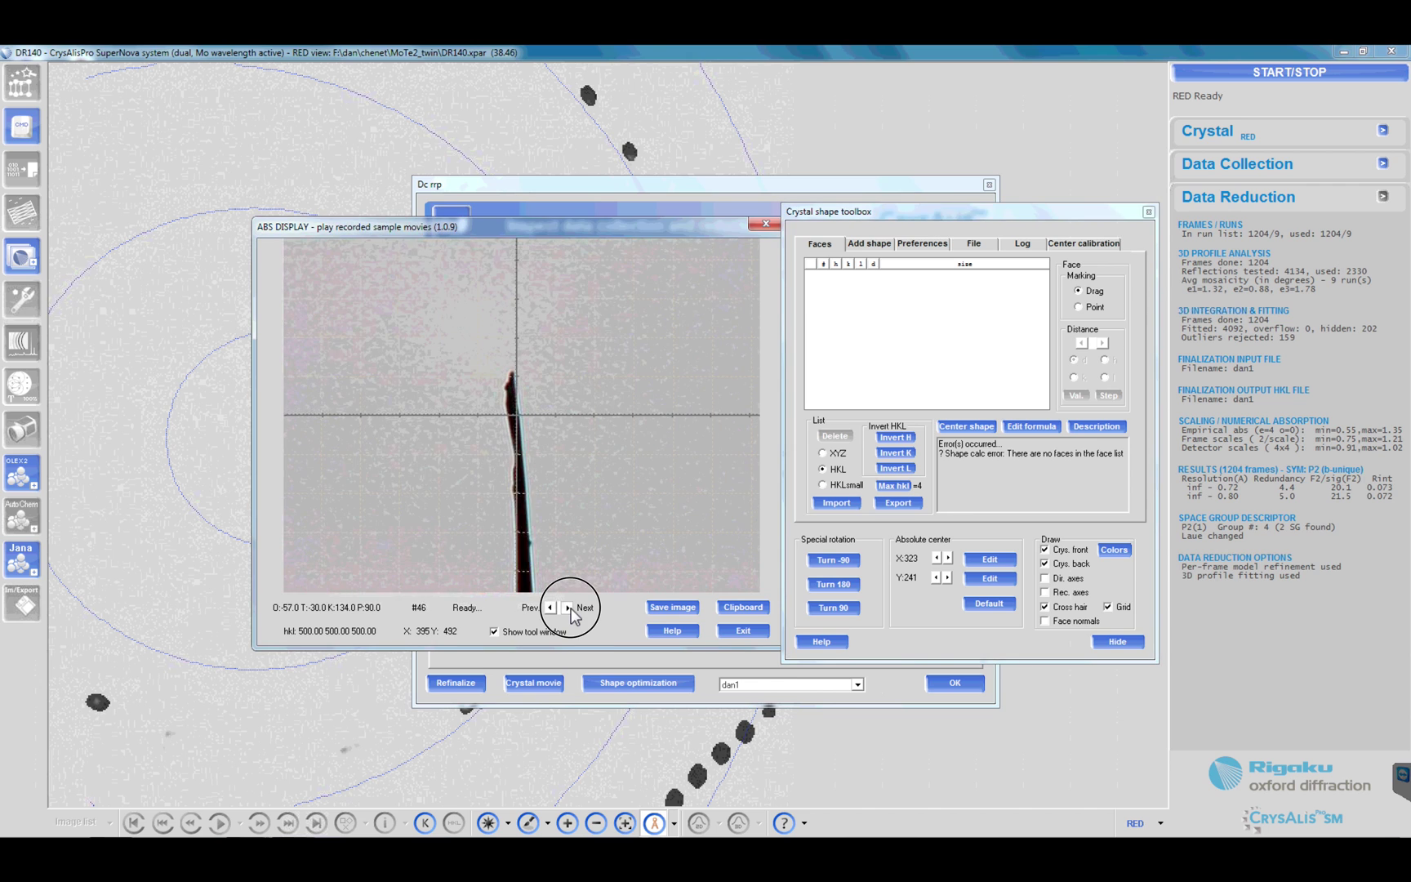
left_click(571, 608)
left_click(571, 608)
left_click(571, 607)
left_click(571, 607)
left_click(571, 607)
left_click(571, 608)
left_click(570, 607)
left_click(571, 608)
left_click(571, 607)
left_click(571, 608)
left_click(571, 608)
left_click(569, 608)
left_click(569, 608)
Step: Mark four crystal faces by point marking the corners of the flat-on crystal outline in movie frame 32 and closing it
left_click(551, 608)
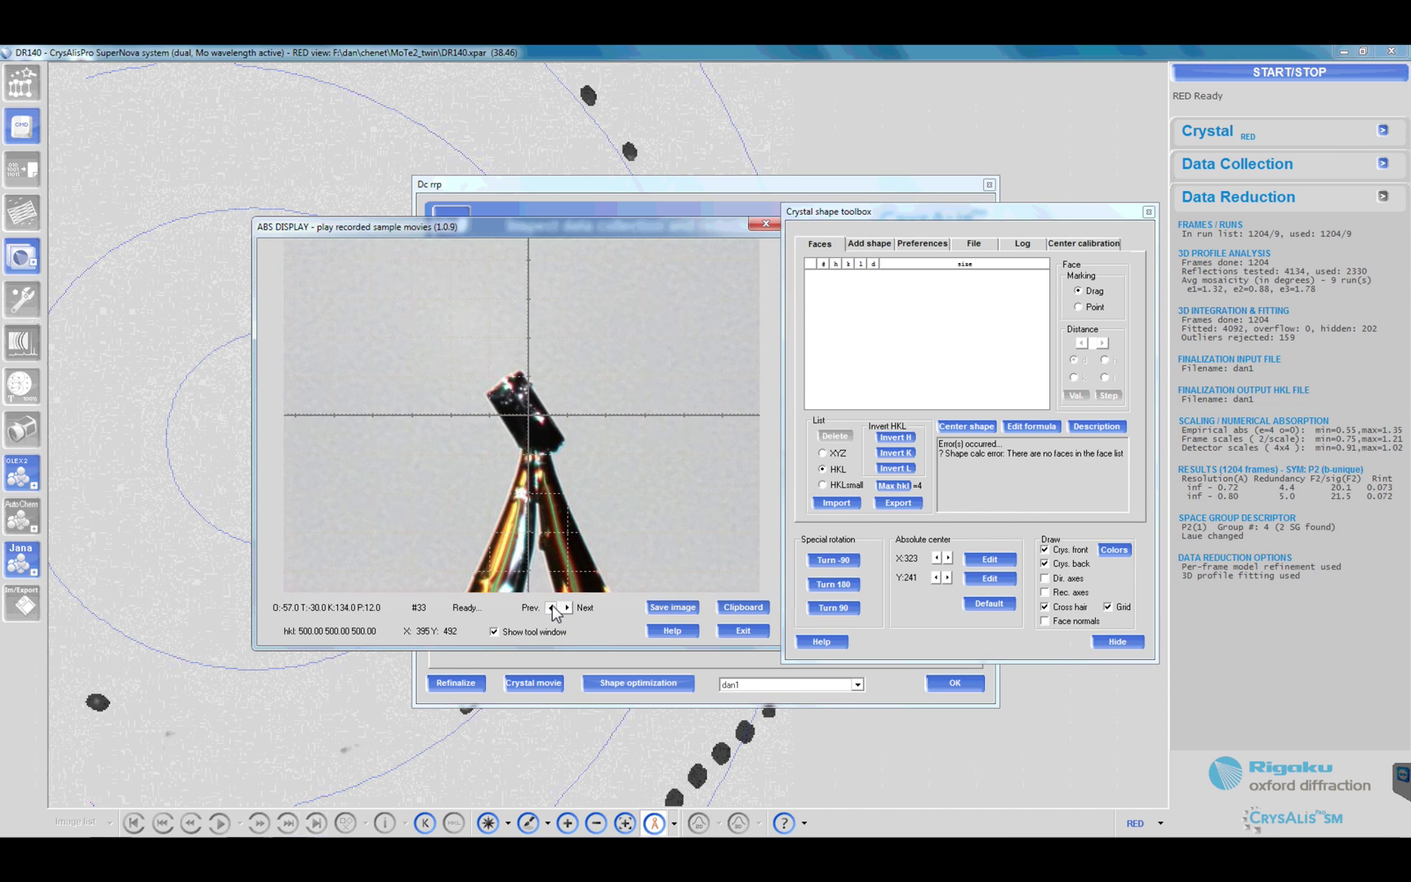
left_click(551, 608)
left_click(551, 608)
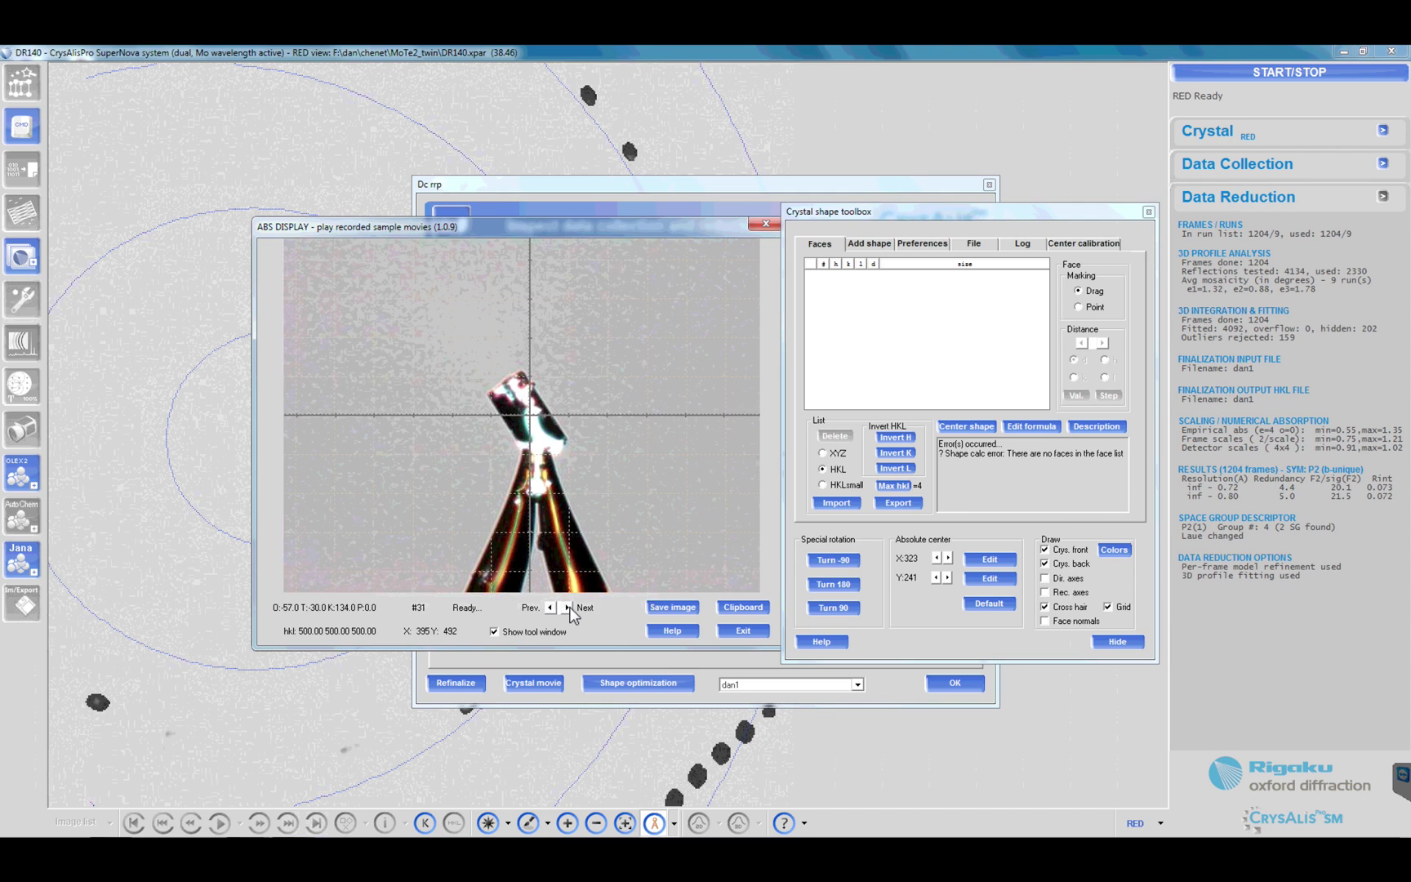
left_click(567, 608)
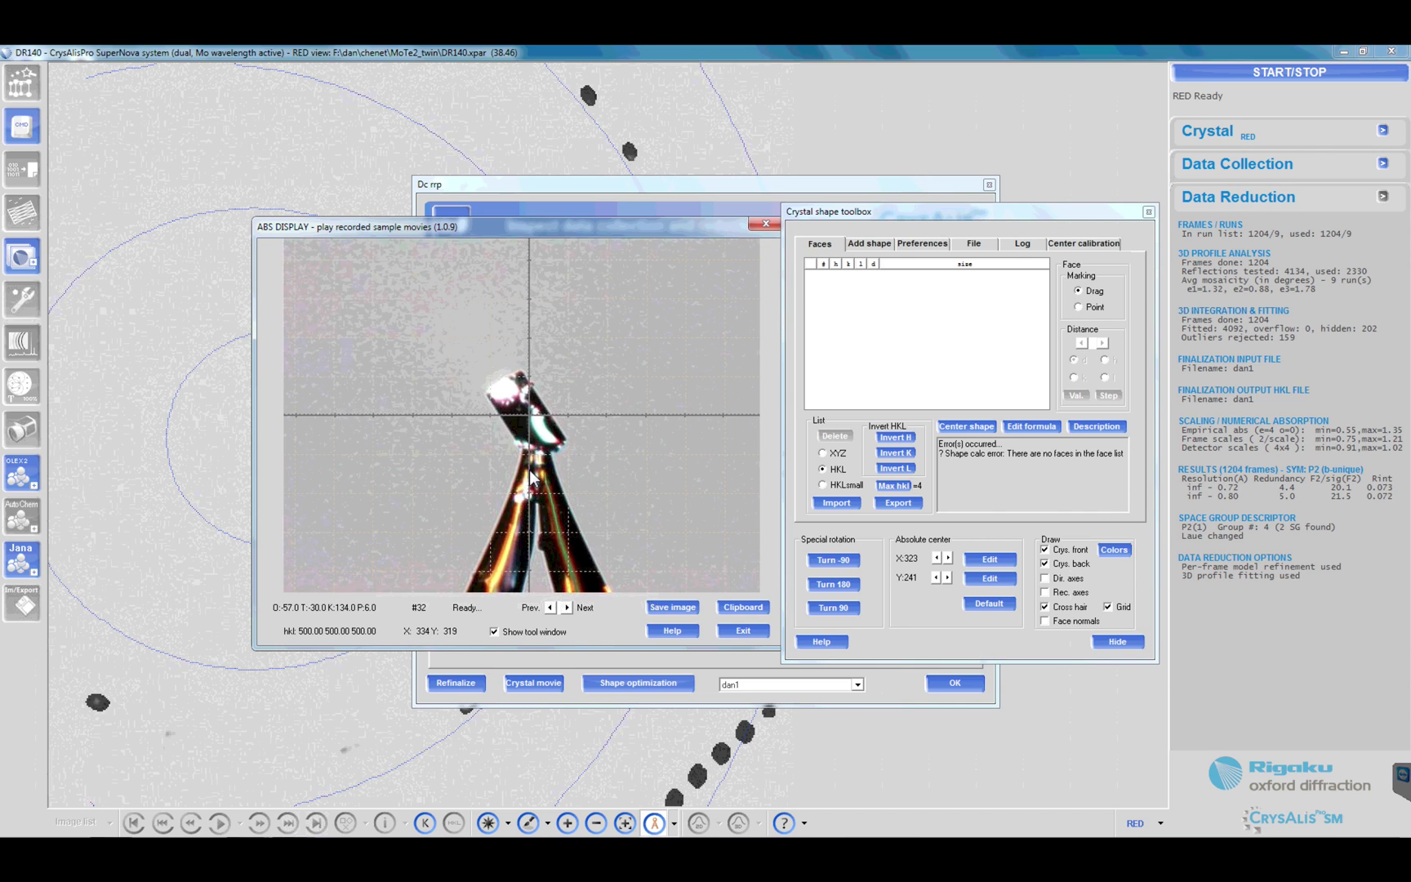
left_click(1080, 307)
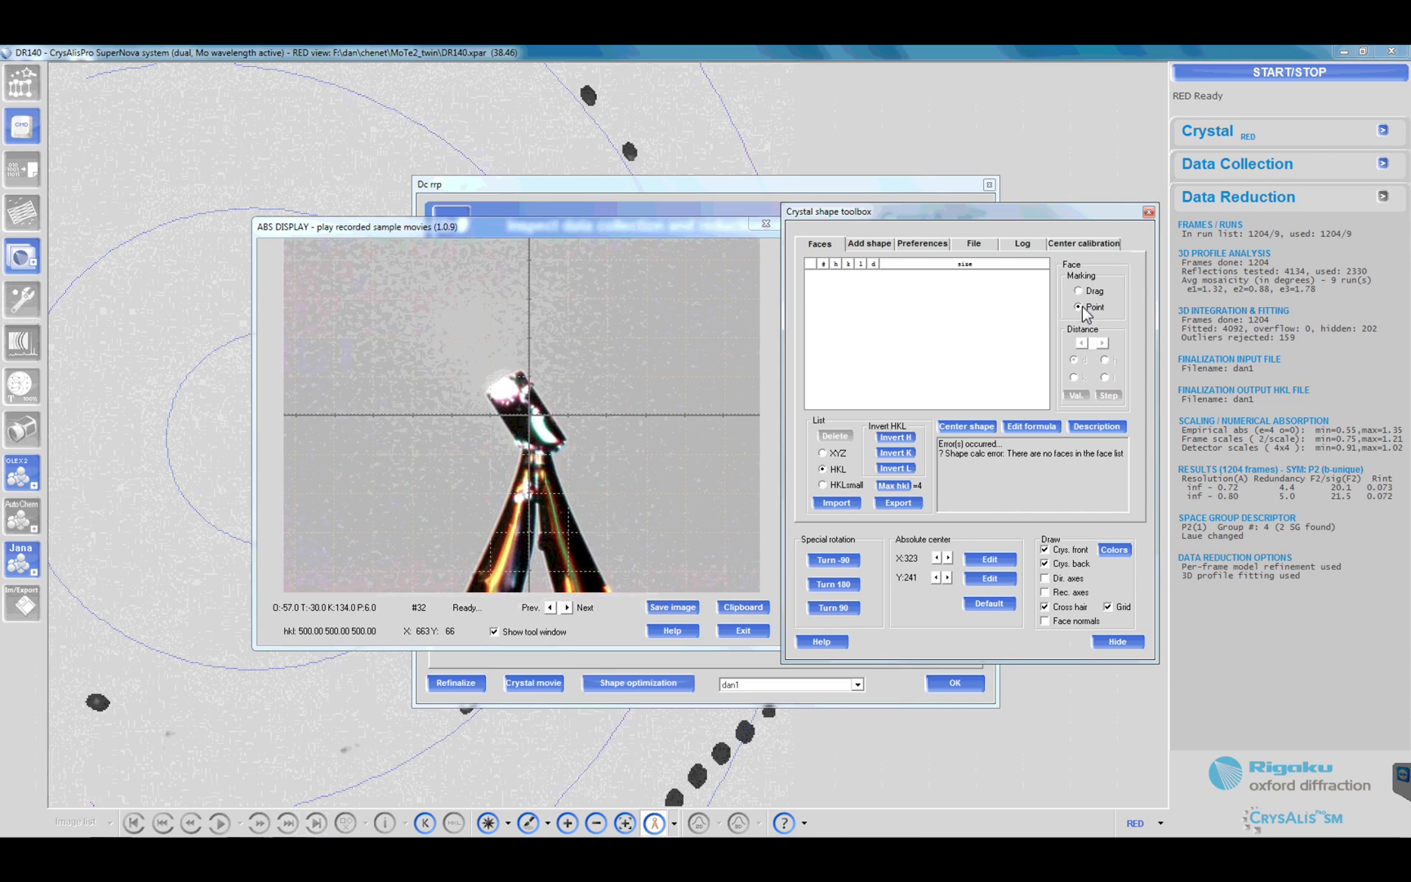
left_click(486, 395)
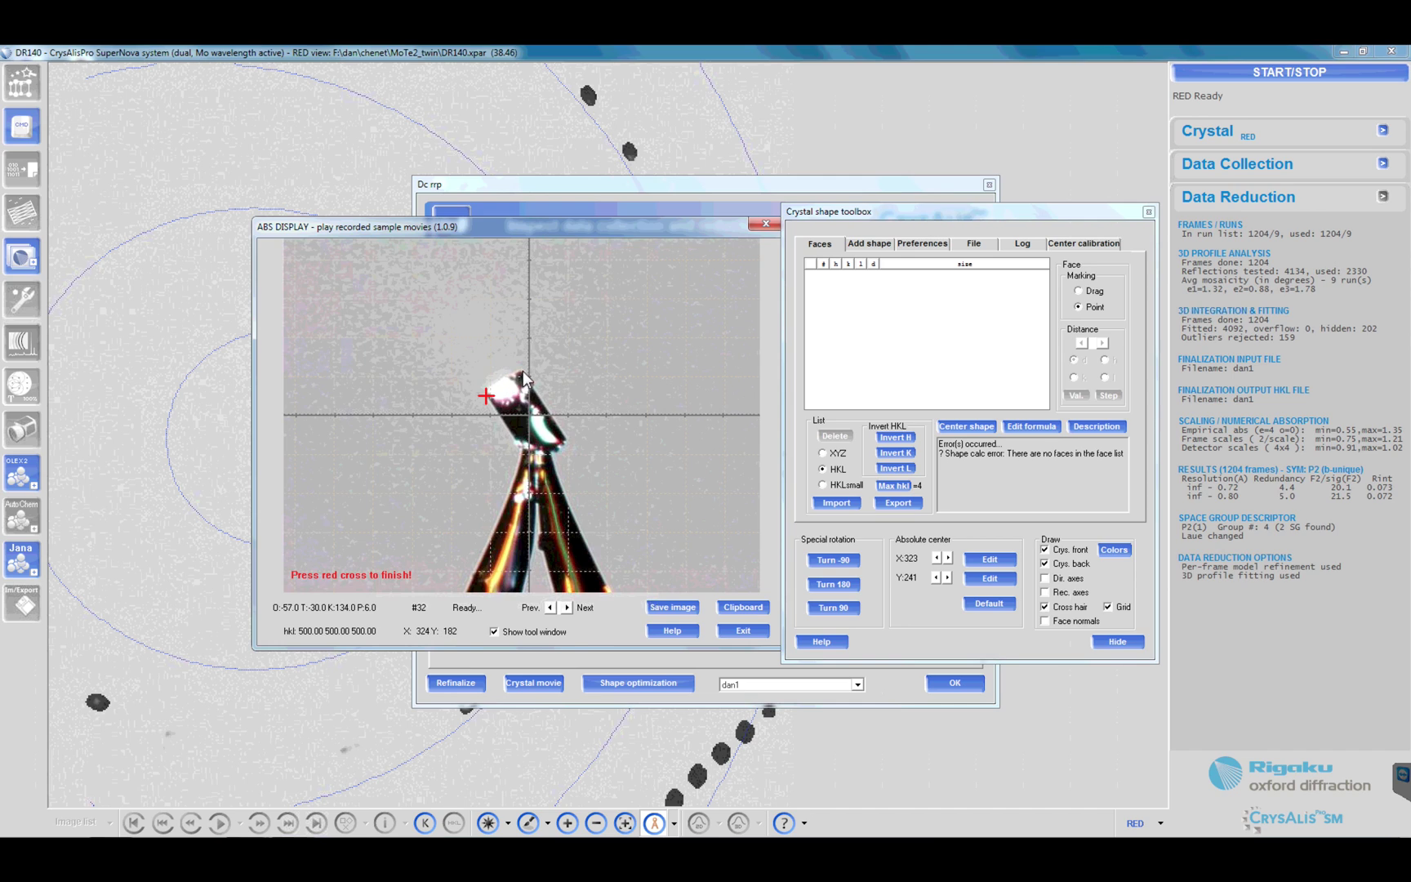
left_click(566, 441)
left_click(533, 474)
left_click(485, 396)
Step: Add the two broad crystal faces by point marking a closed outline around the thin edge-on crystal in movie frame 16
left_click(550, 608)
left_click(550, 607)
left_click(551, 608)
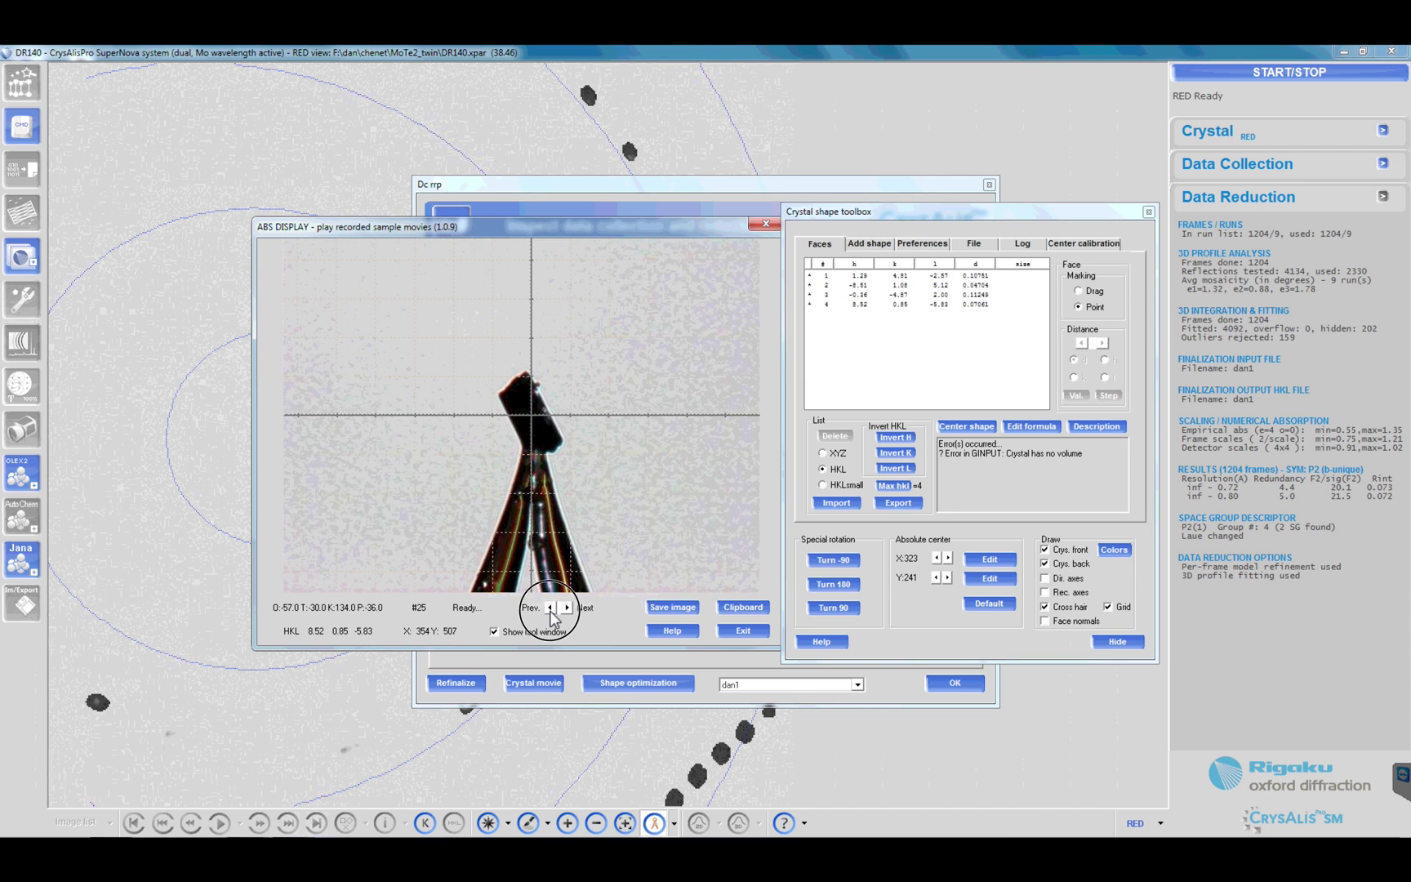
left_click(550, 608)
left_click(550, 607)
left_click(550, 608)
left_click(551, 608)
left_click(550, 609)
left_click(551, 610)
left_click(567, 608)
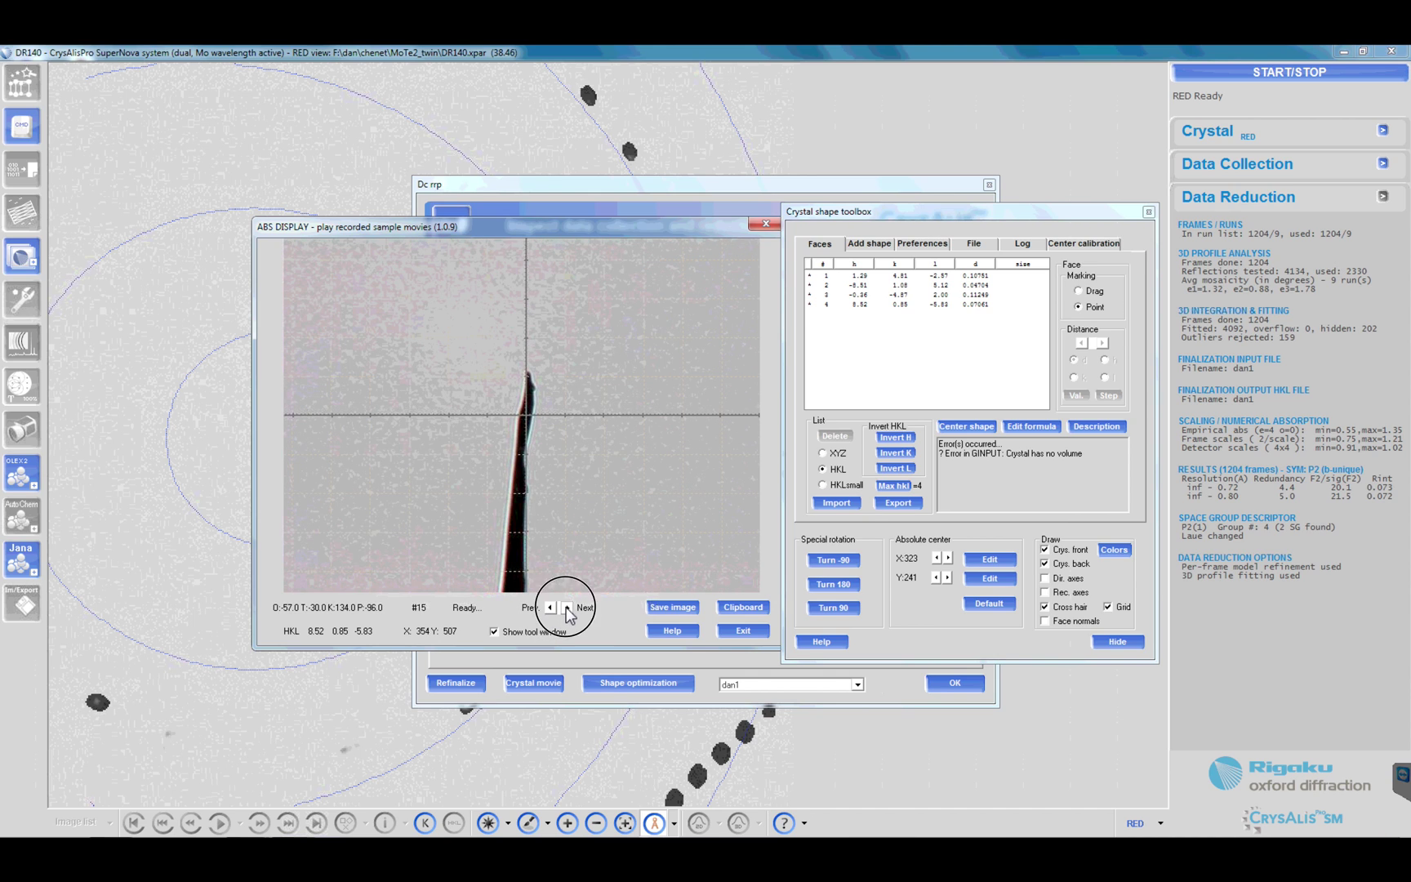
left_click(526, 370)
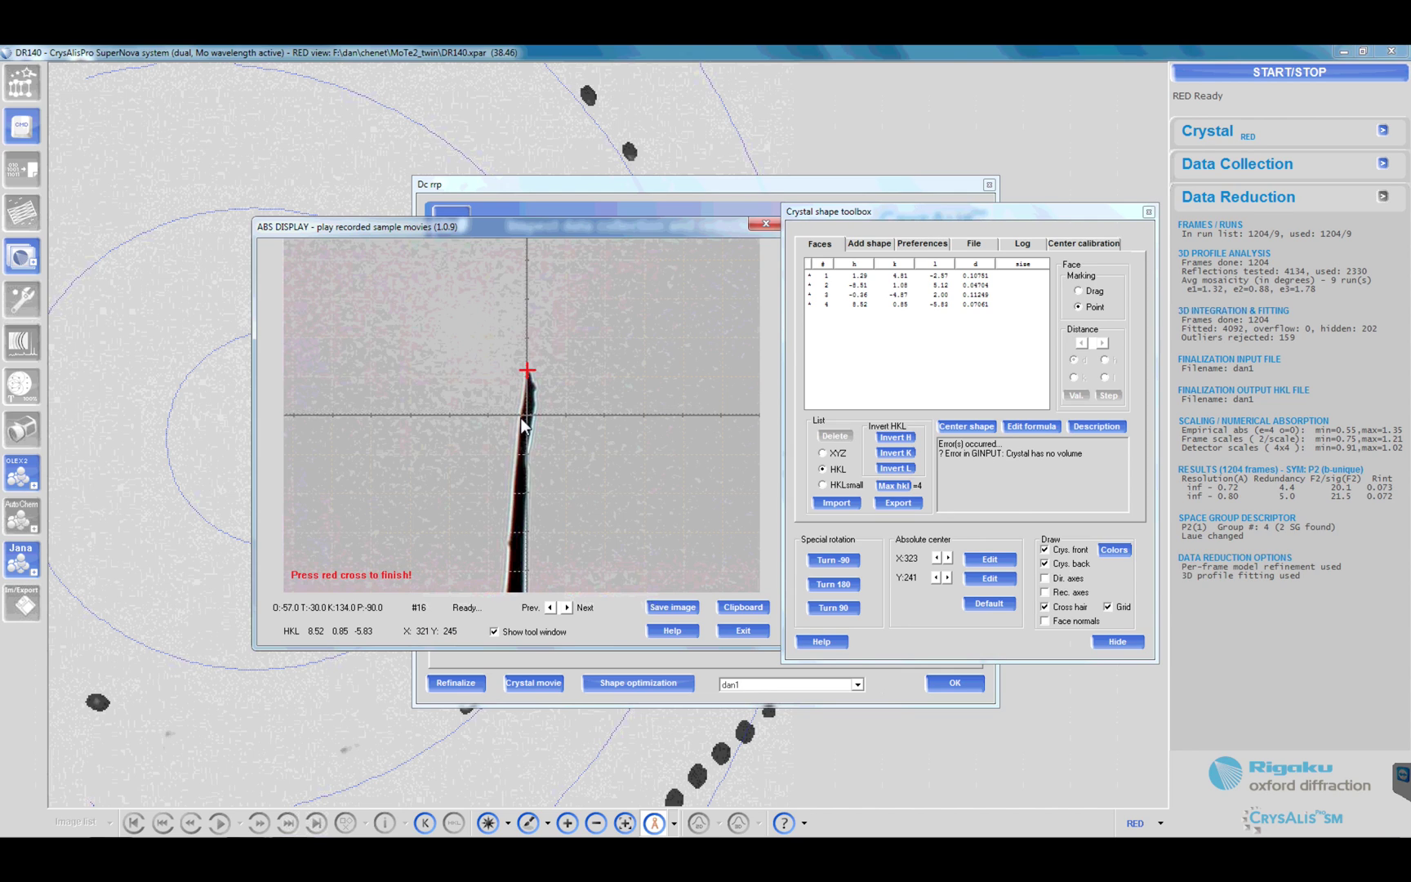
left_click(520, 418)
left_click(518, 471)
left_click(536, 407)
left_click(527, 370)
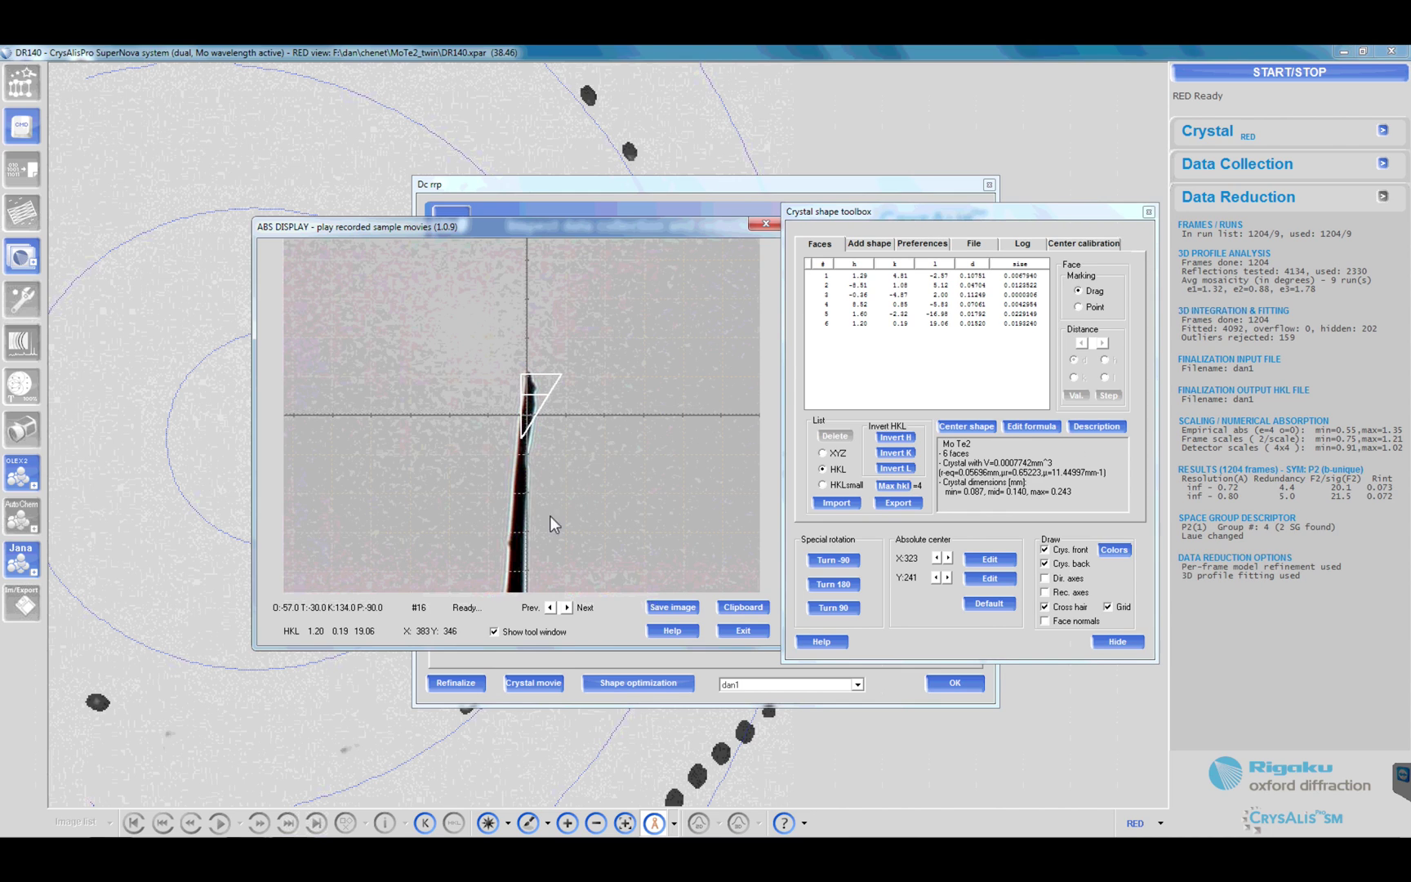
Step: Step back and forth through the crystal movie to compare the six-face wireframe with the crystal's outline
left_click(551, 607)
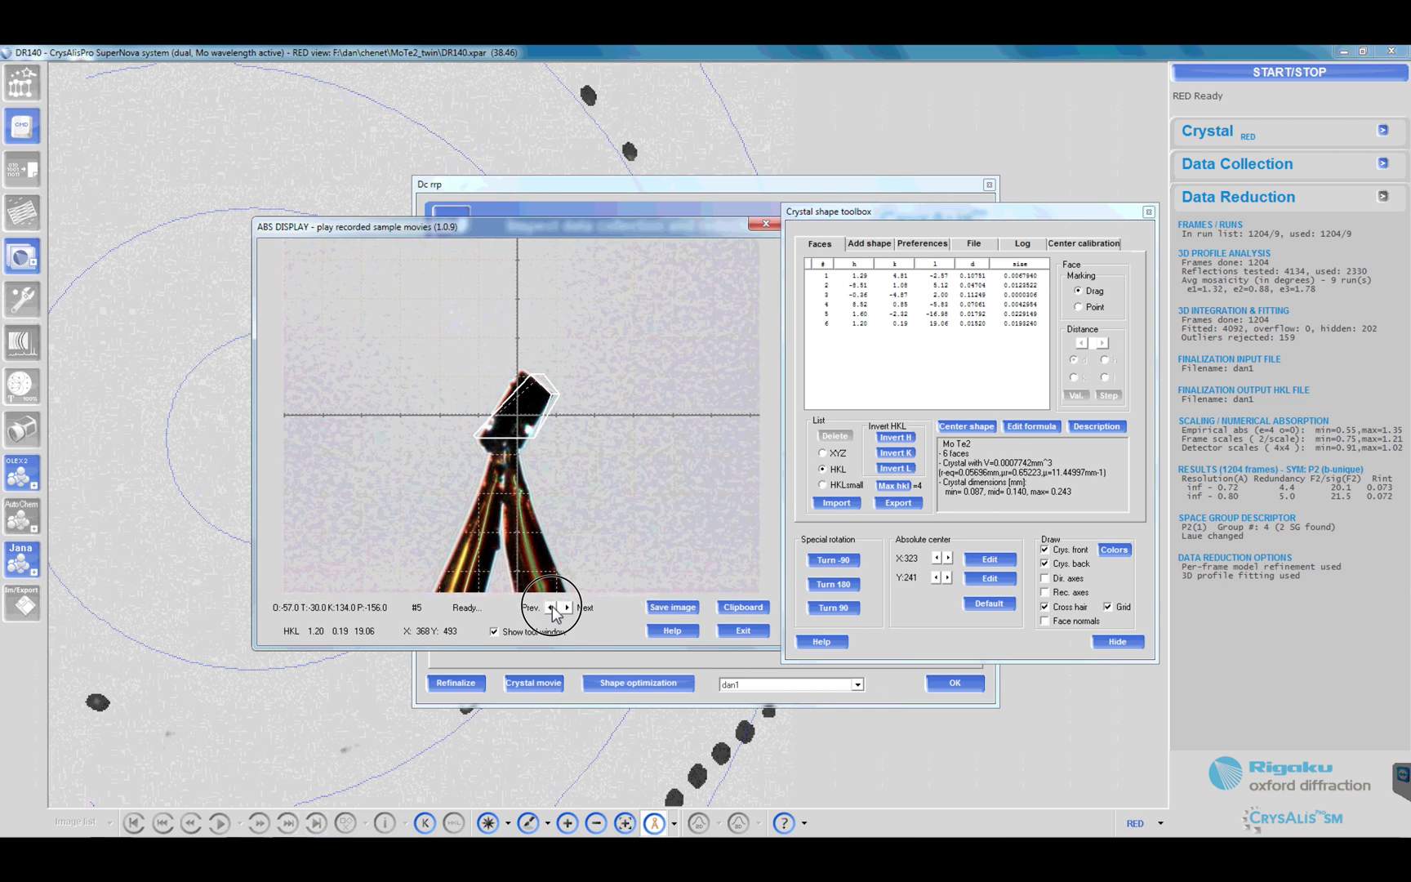
left_click(567, 608)
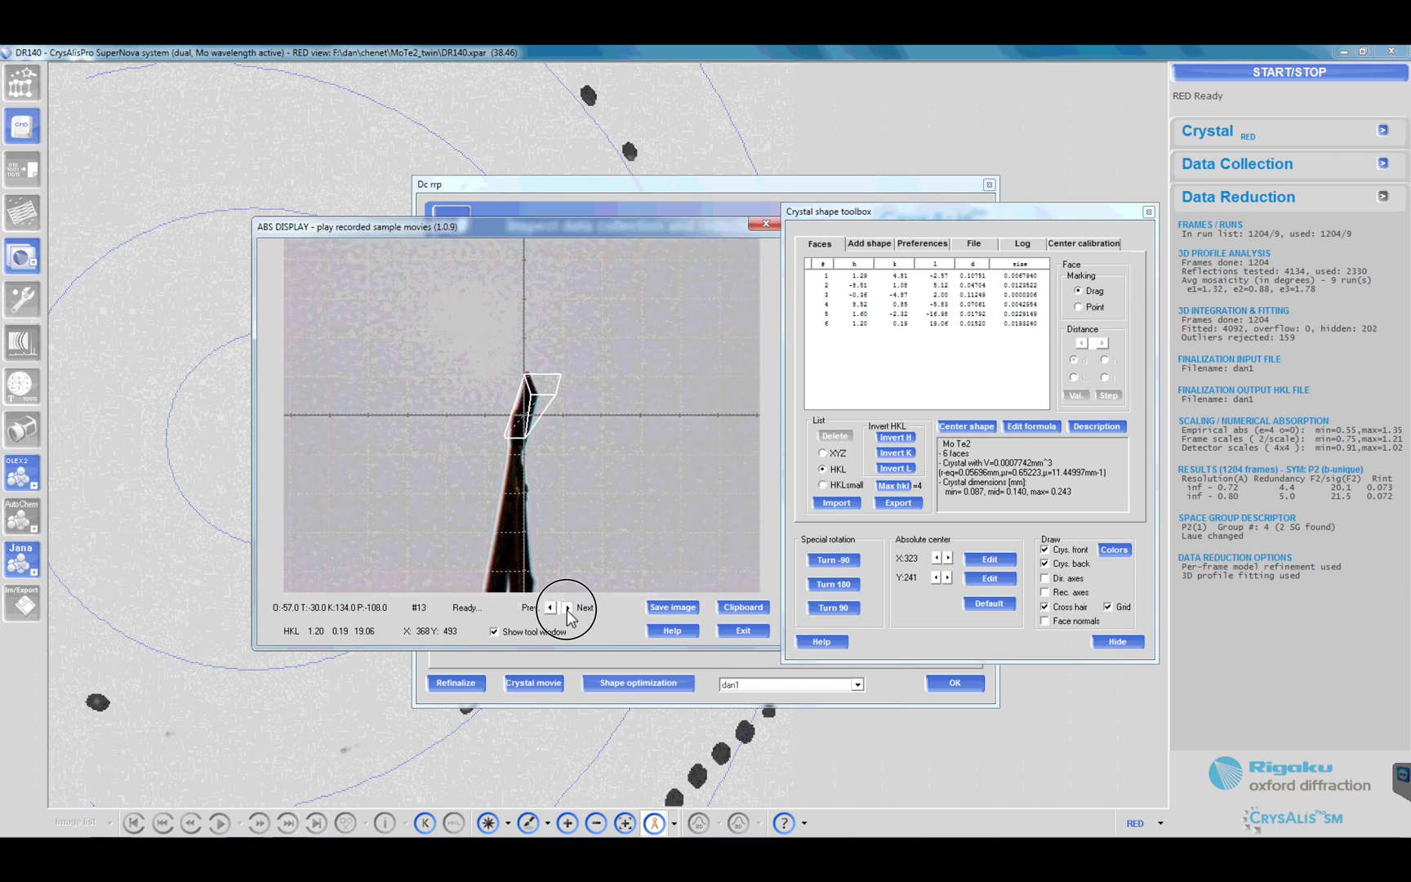
left_click(549, 607)
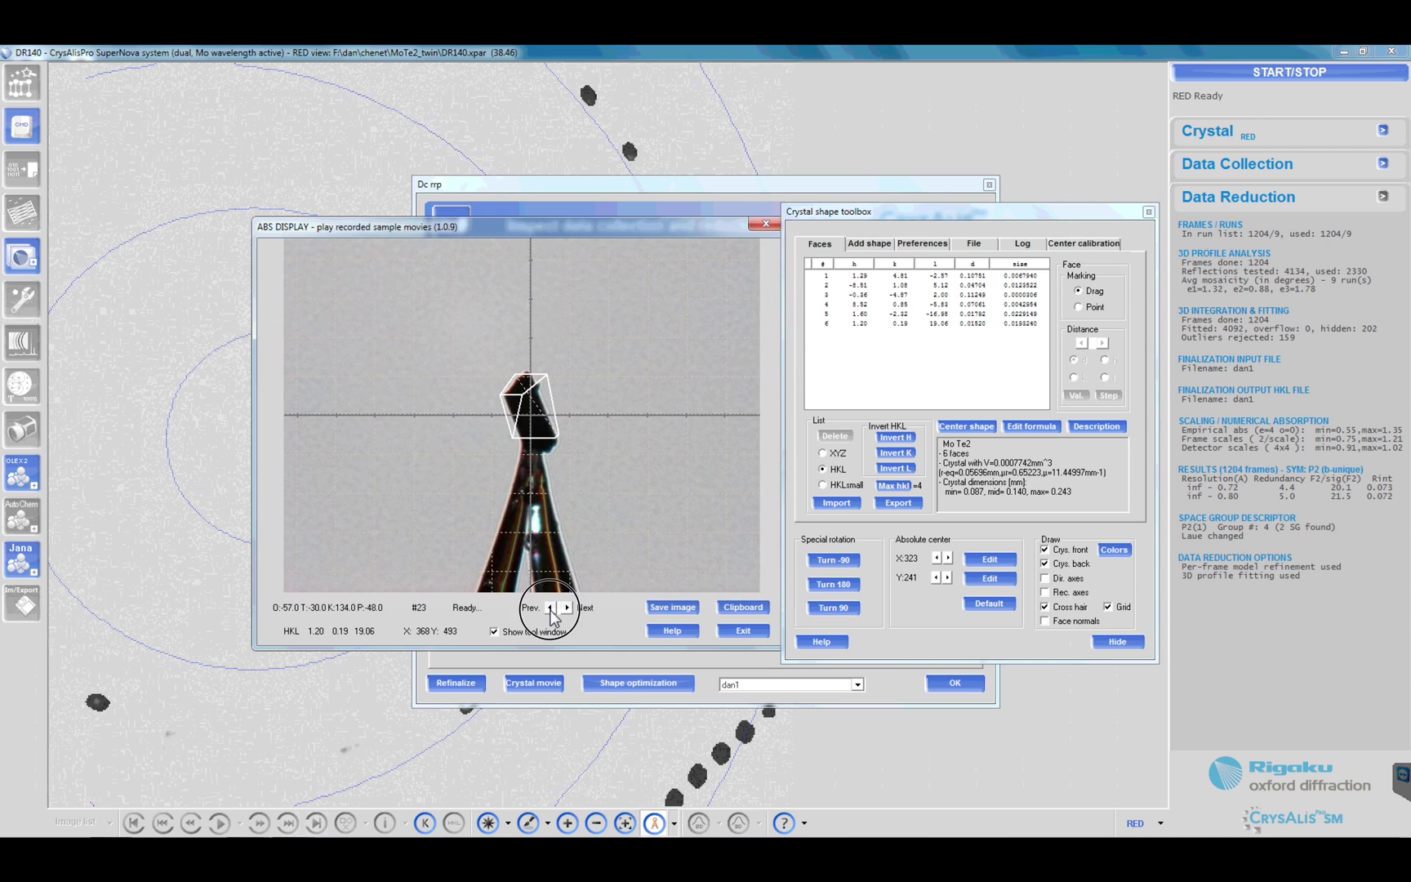
left_click(549, 609)
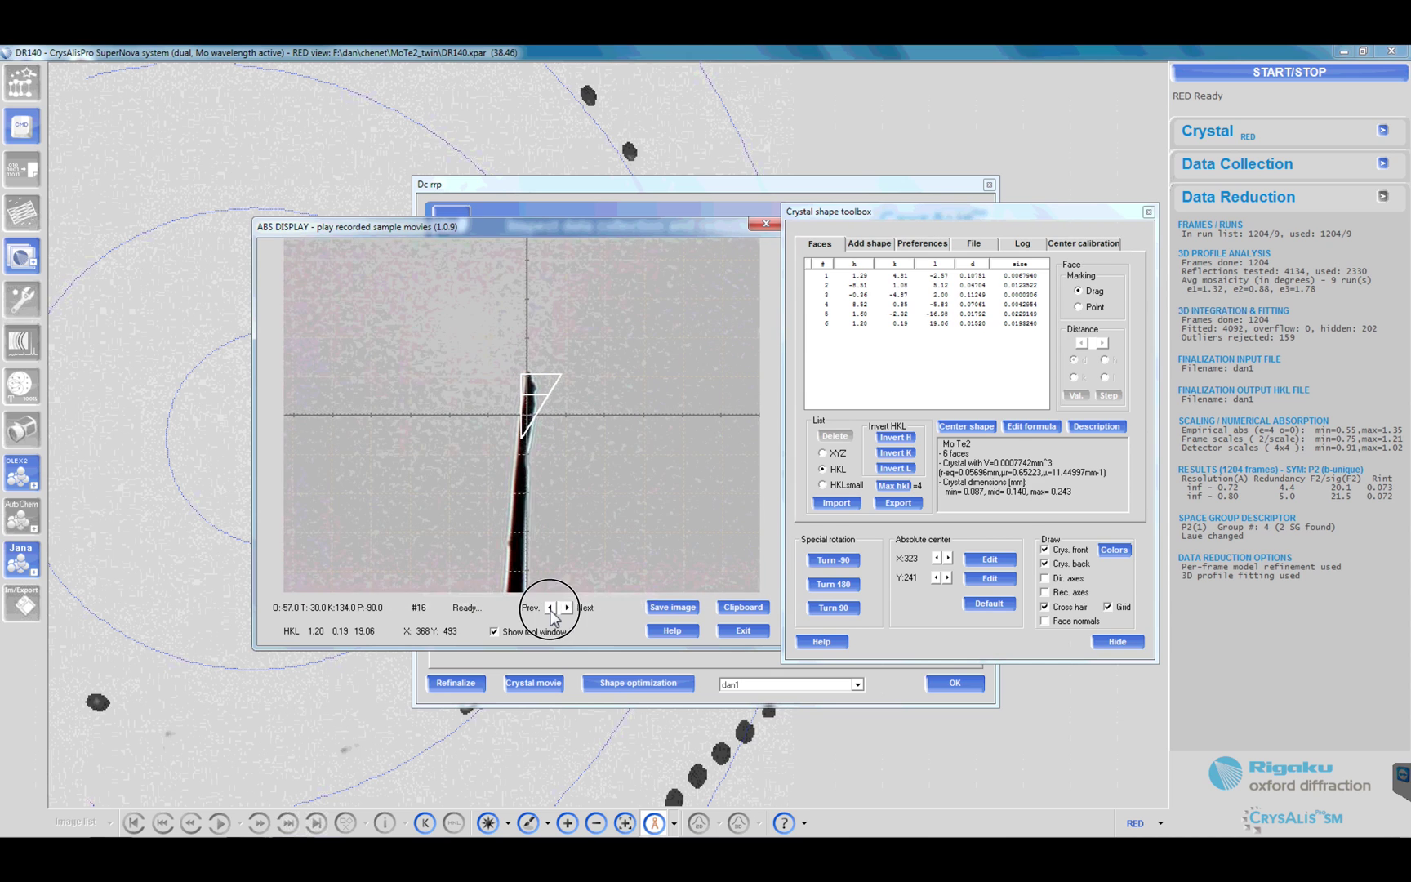
left_click(565, 612)
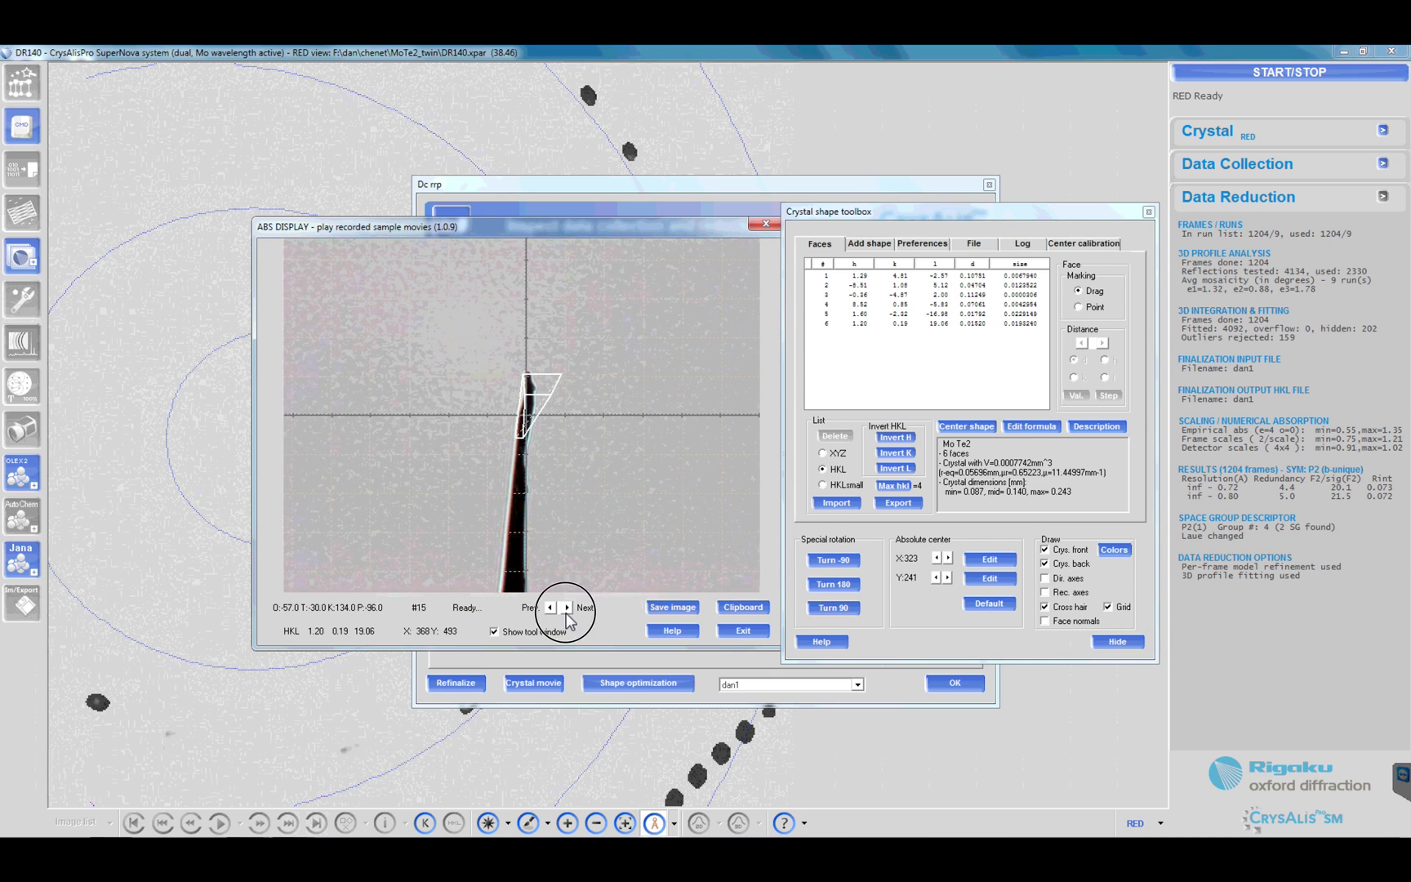
left_click(566, 613)
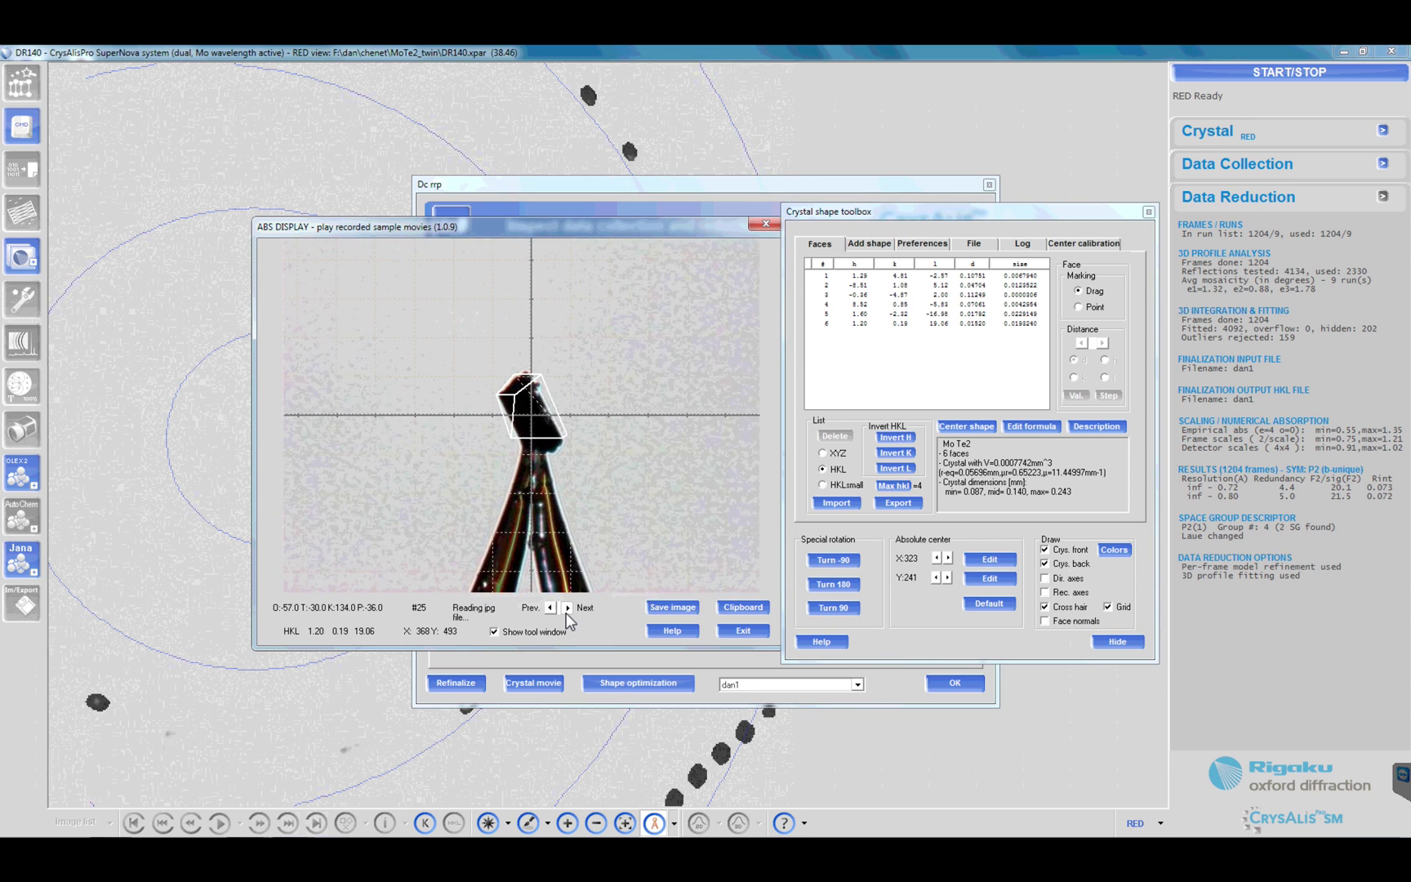
left_click(552, 607)
left_click(552, 607)
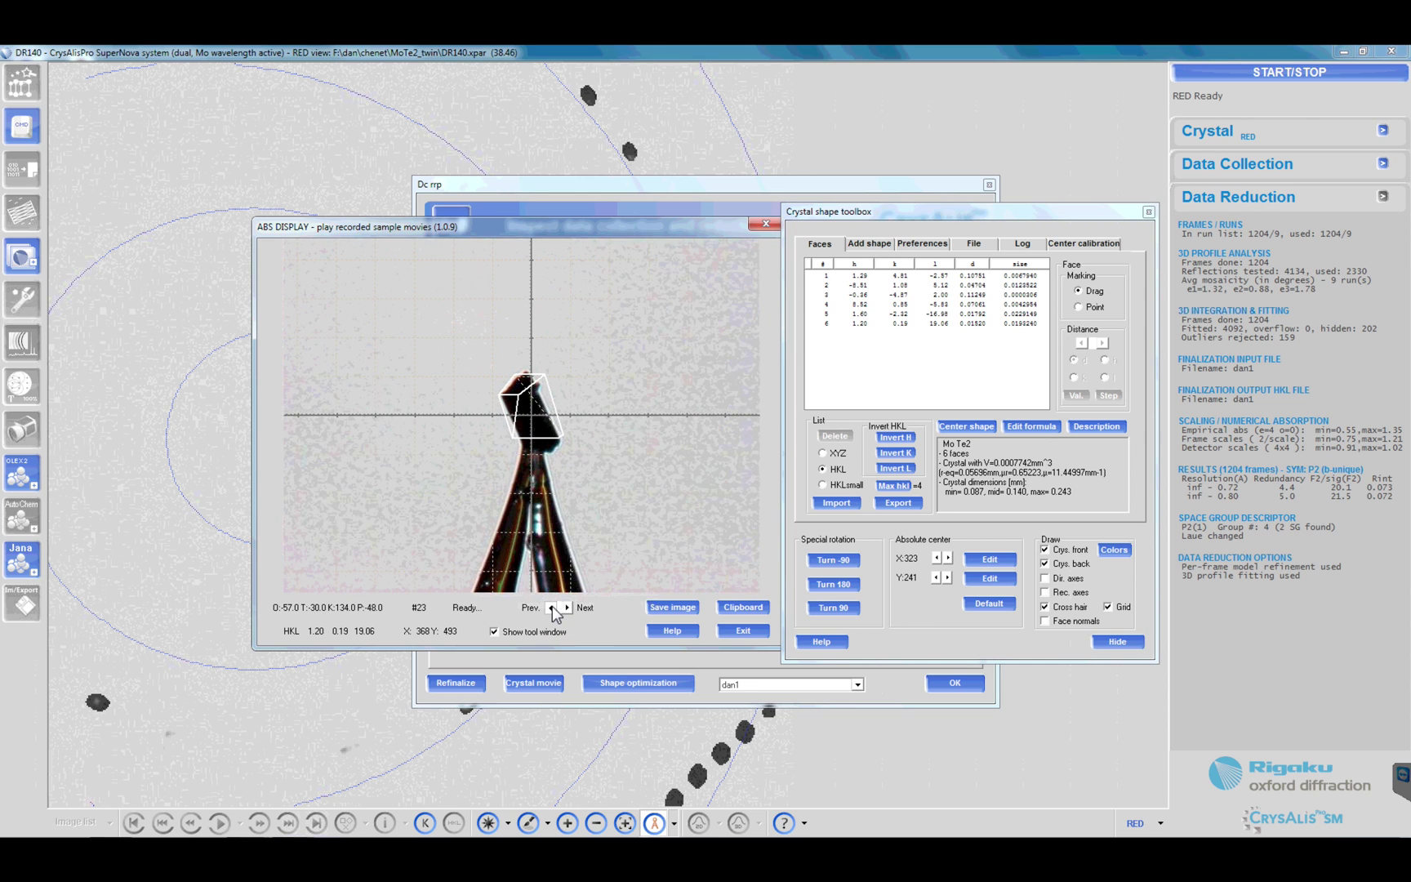
left_click(551, 607)
left_click(551, 607)
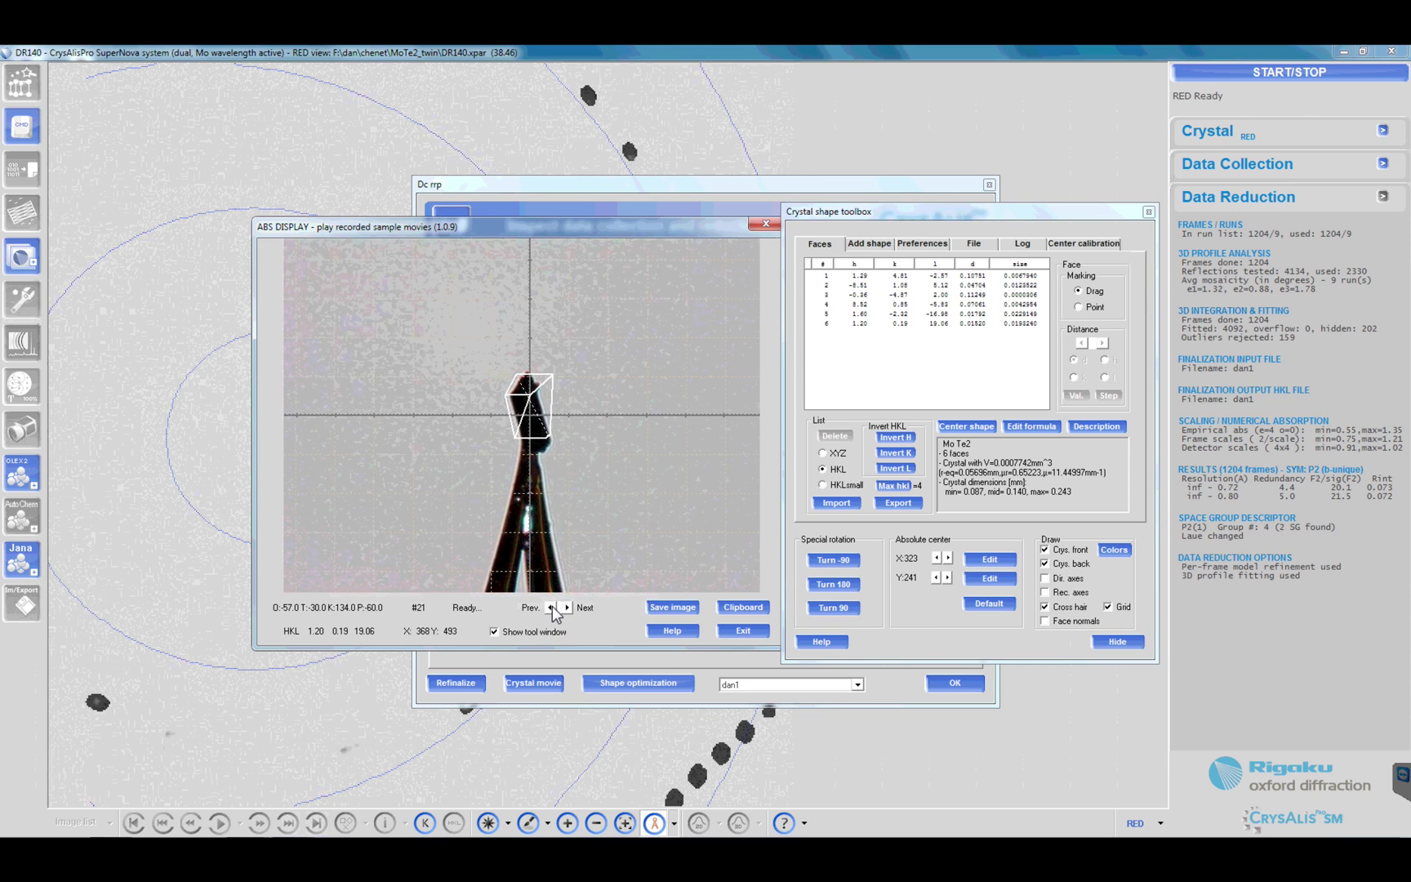
Step: Highlight the six listed faces one after another and compare face 6 with the crystal's edge in the edge-on movie frames
left_click(886, 276)
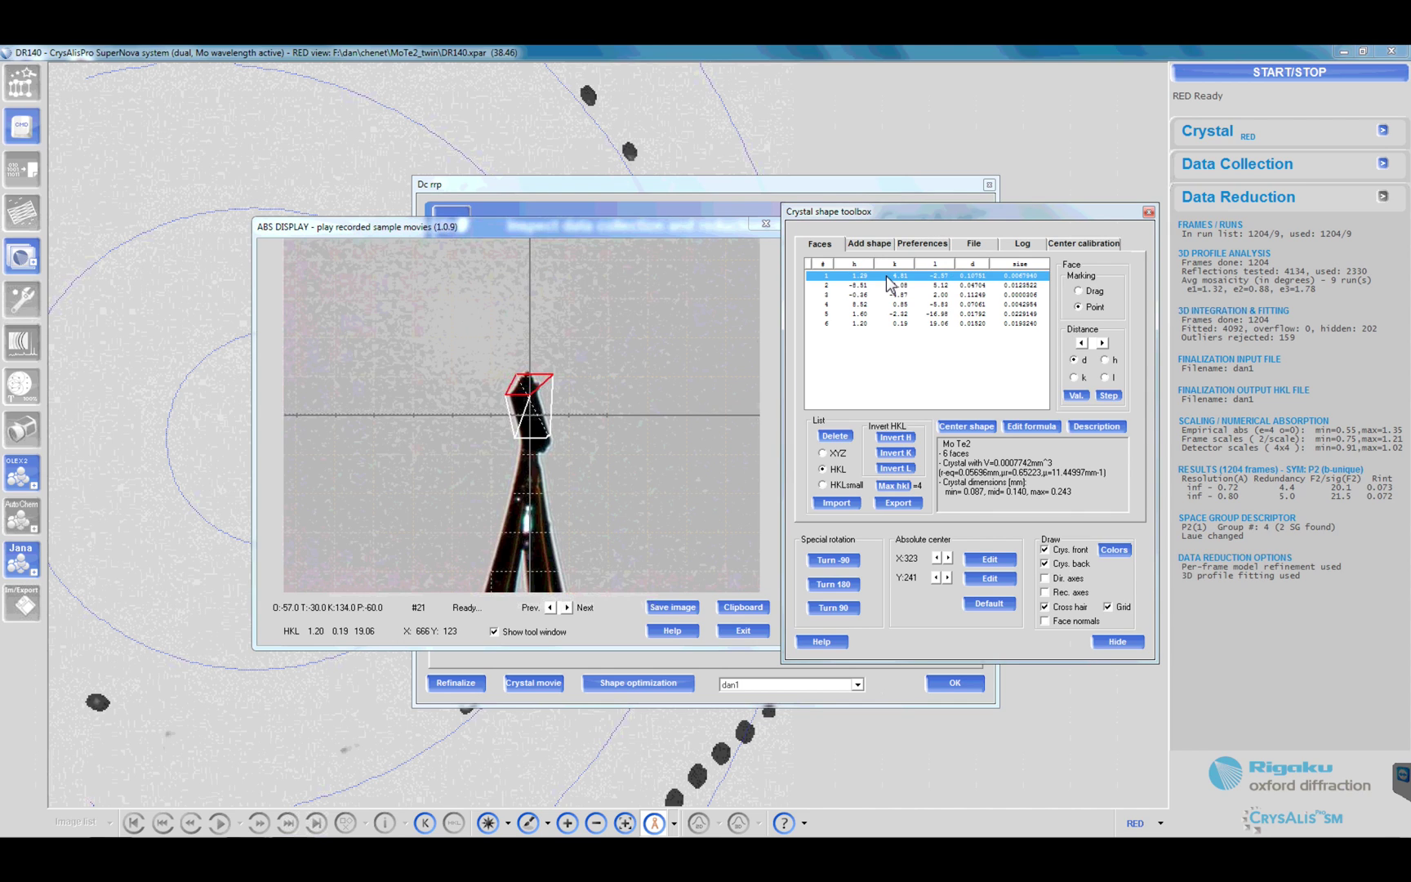
left_click(885, 282)
key("Down")
key("Down")
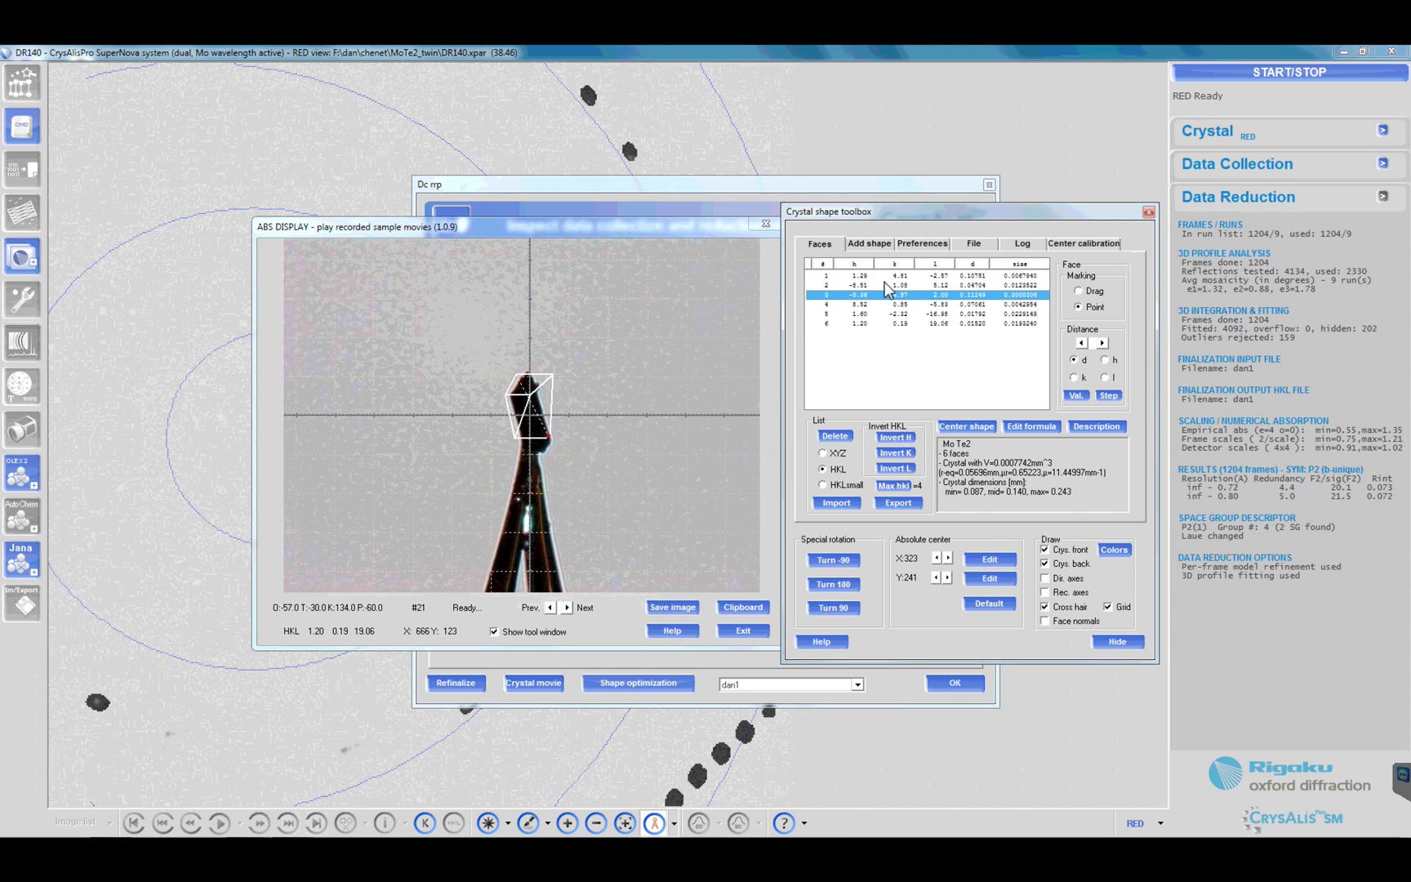
key("Down")
key("Down")
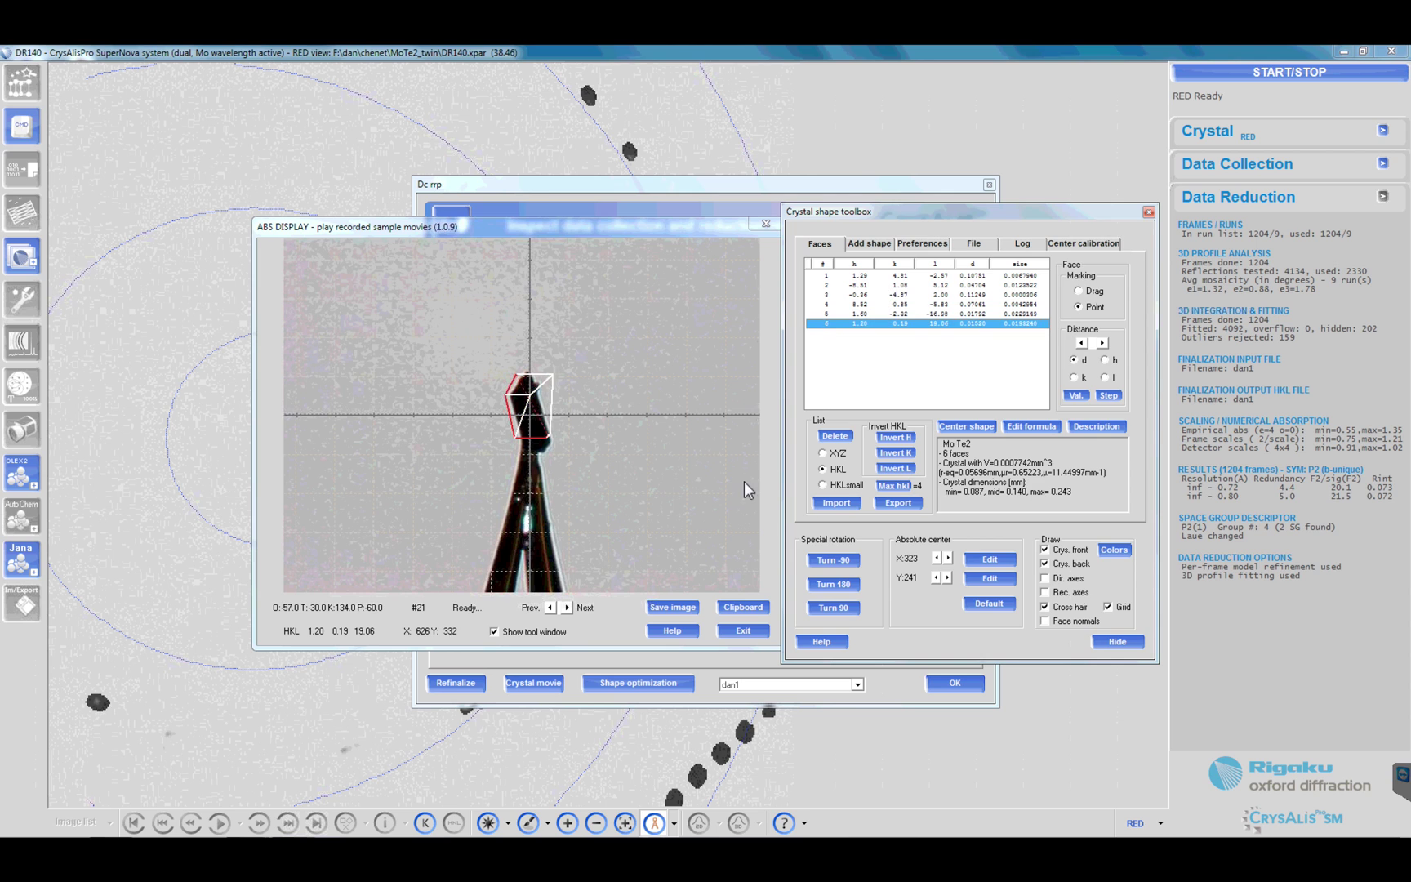
left_click(566, 607)
left_click(551, 607)
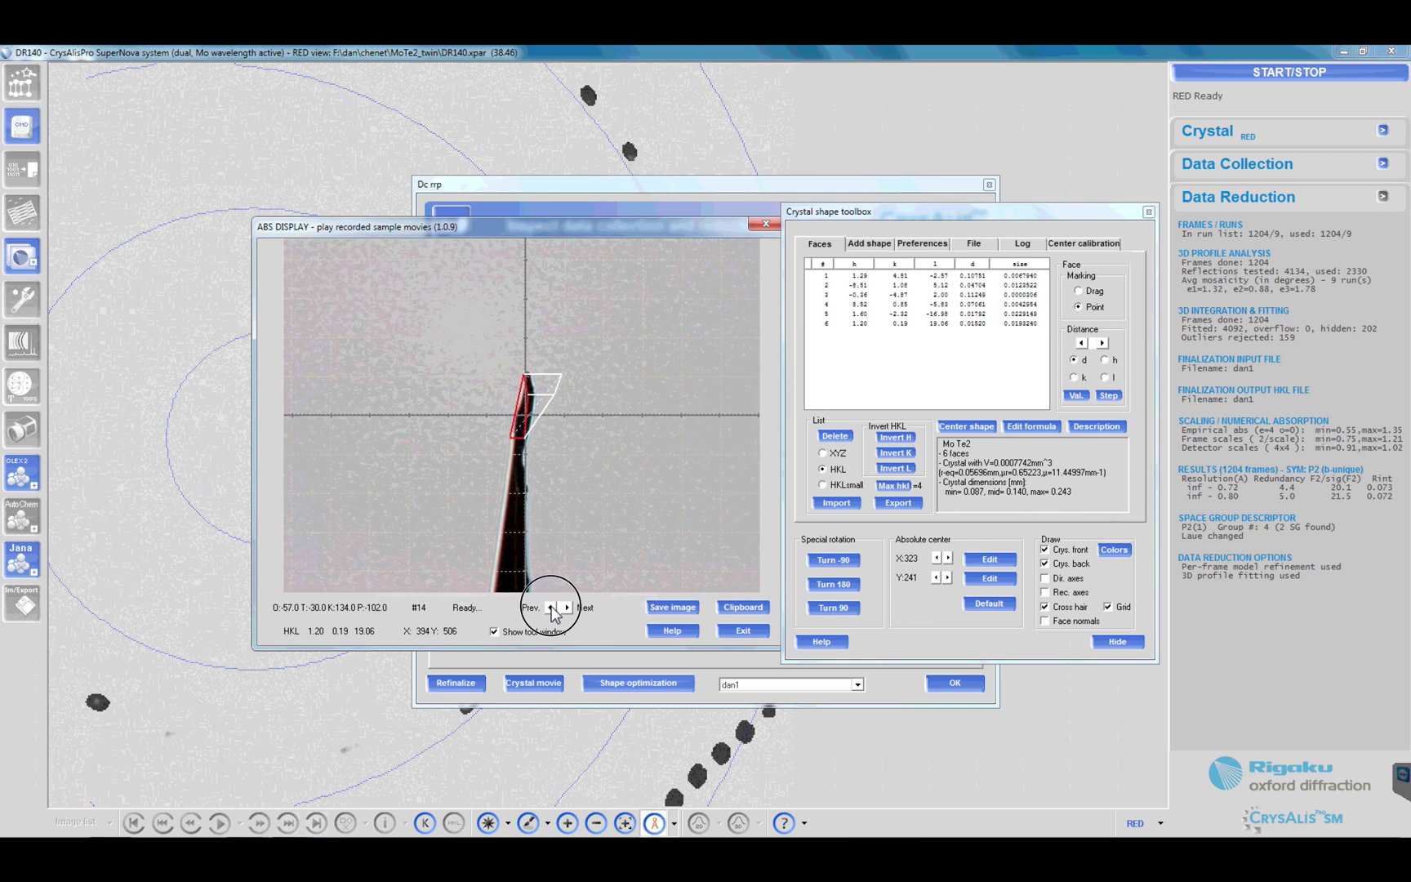
left_click(569, 606)
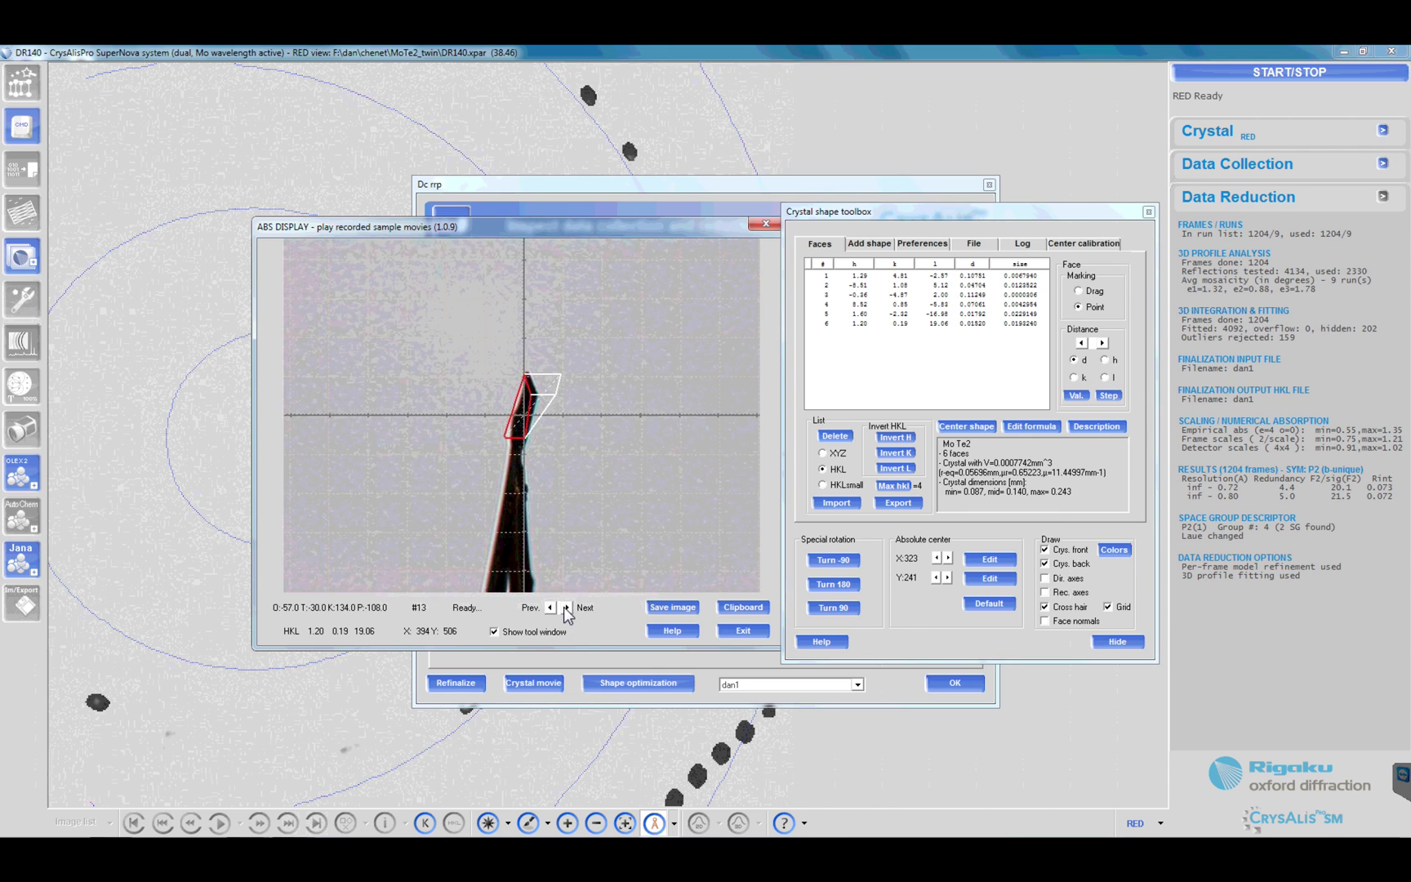
Step: Set face 6 to the custom hkl indices 0 0 1 after checking it in the edge-on movie frames
left_click(549, 607)
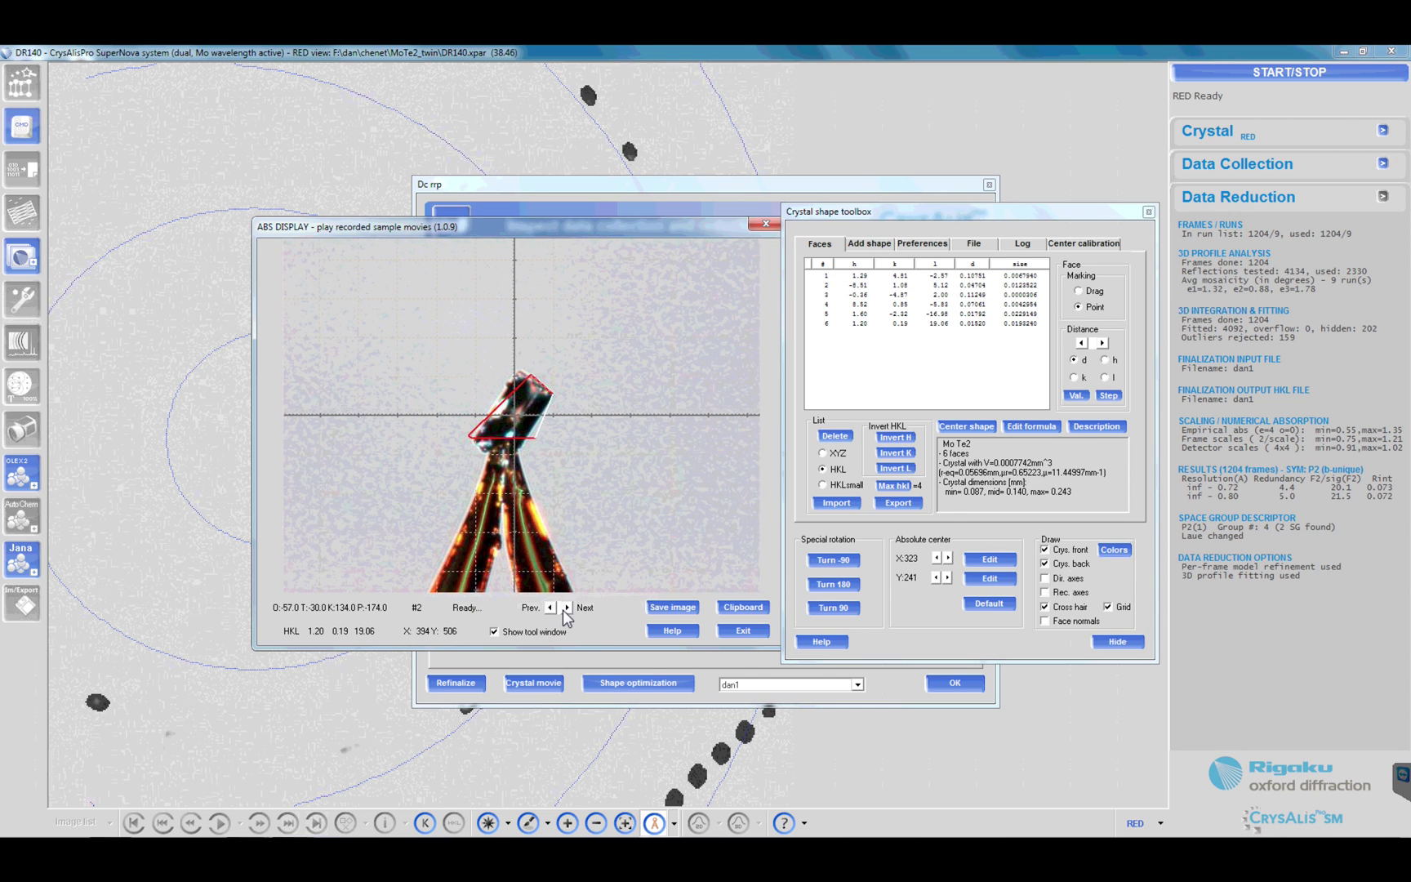
left_click(565, 607)
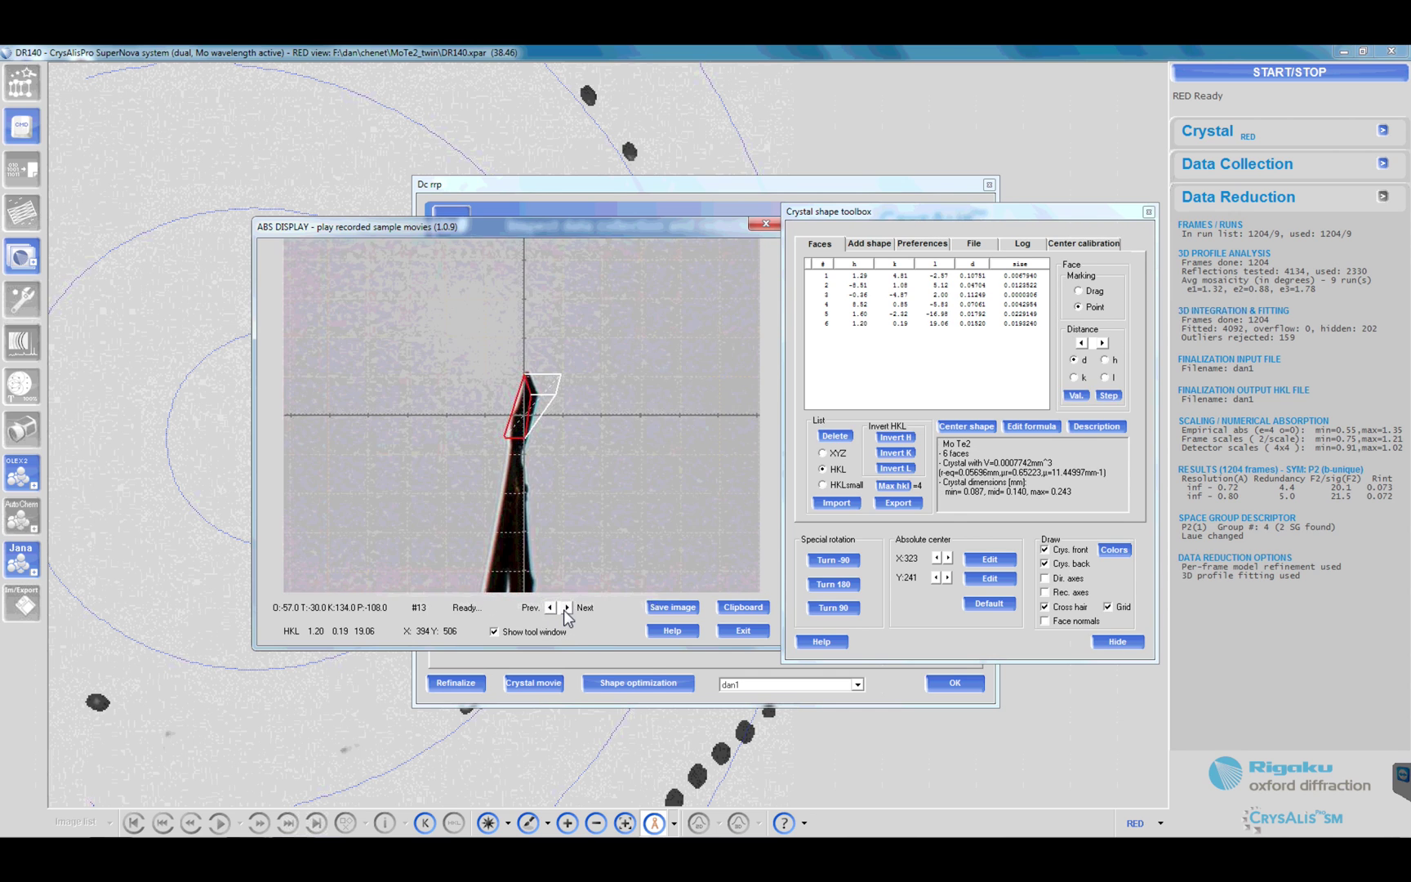
left_click(565, 608)
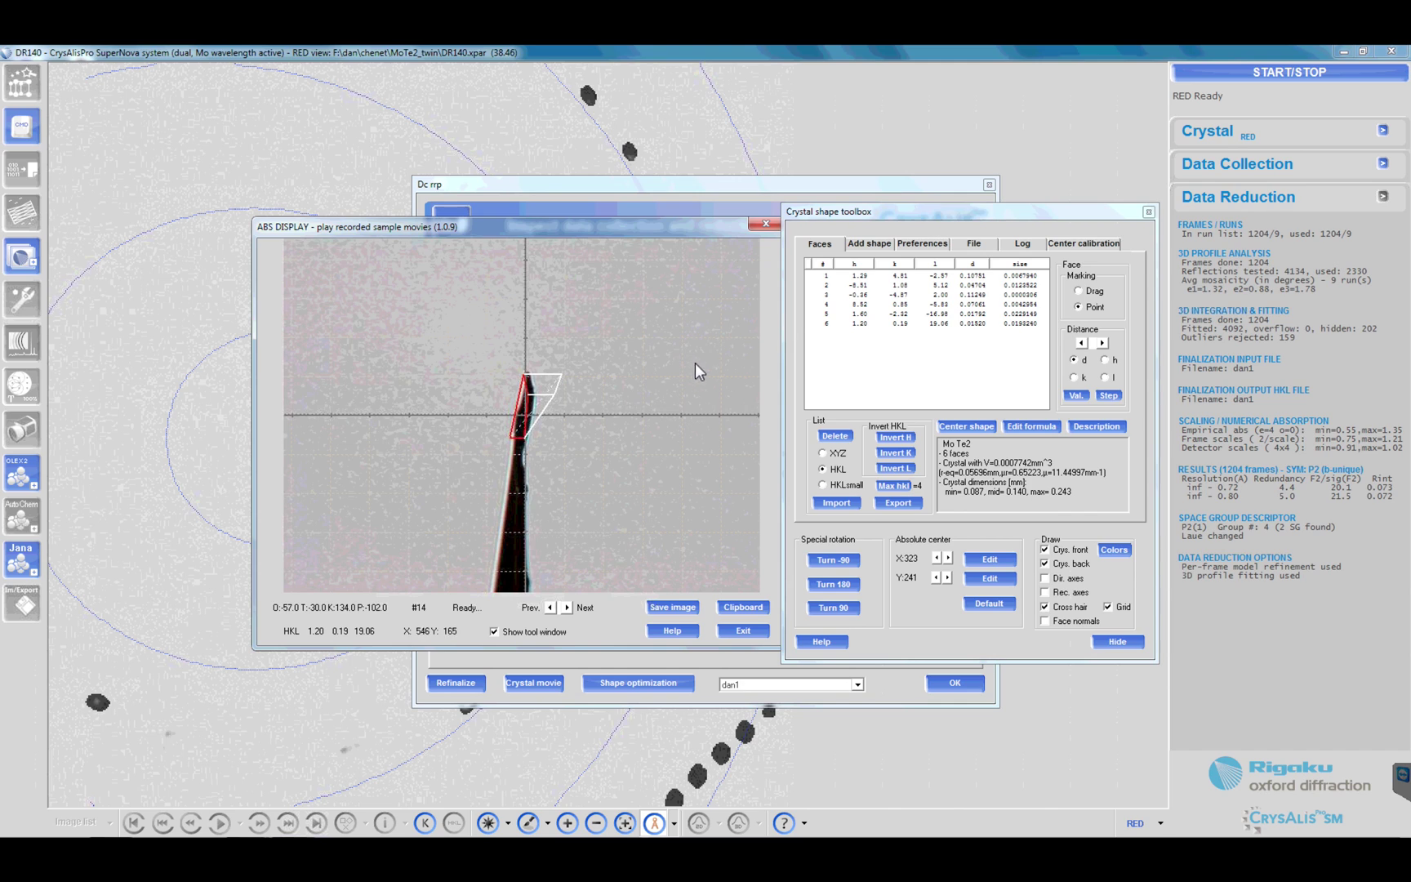
left_click(894, 324)
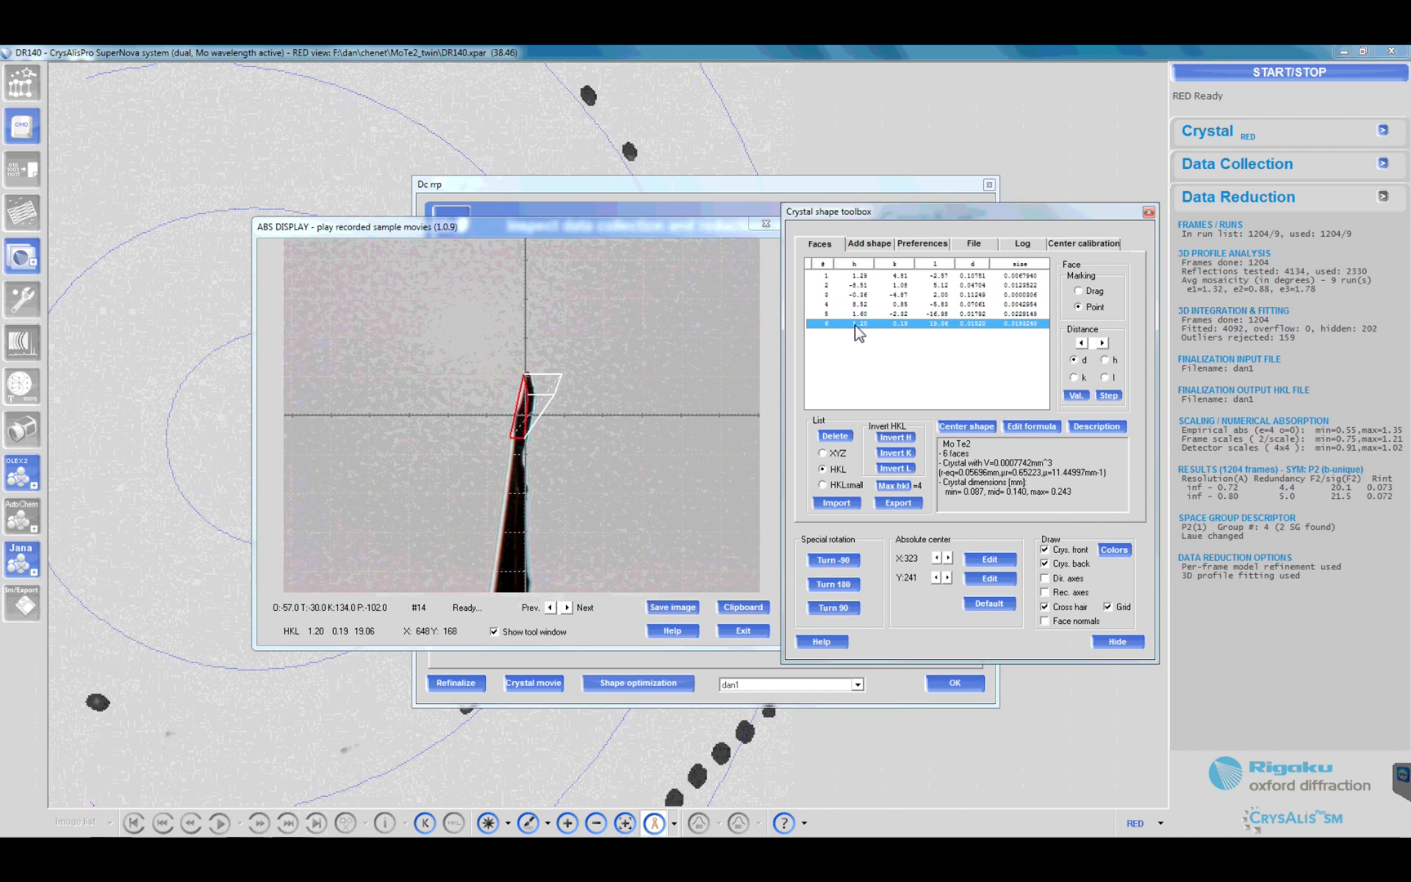
double_click(933, 327)
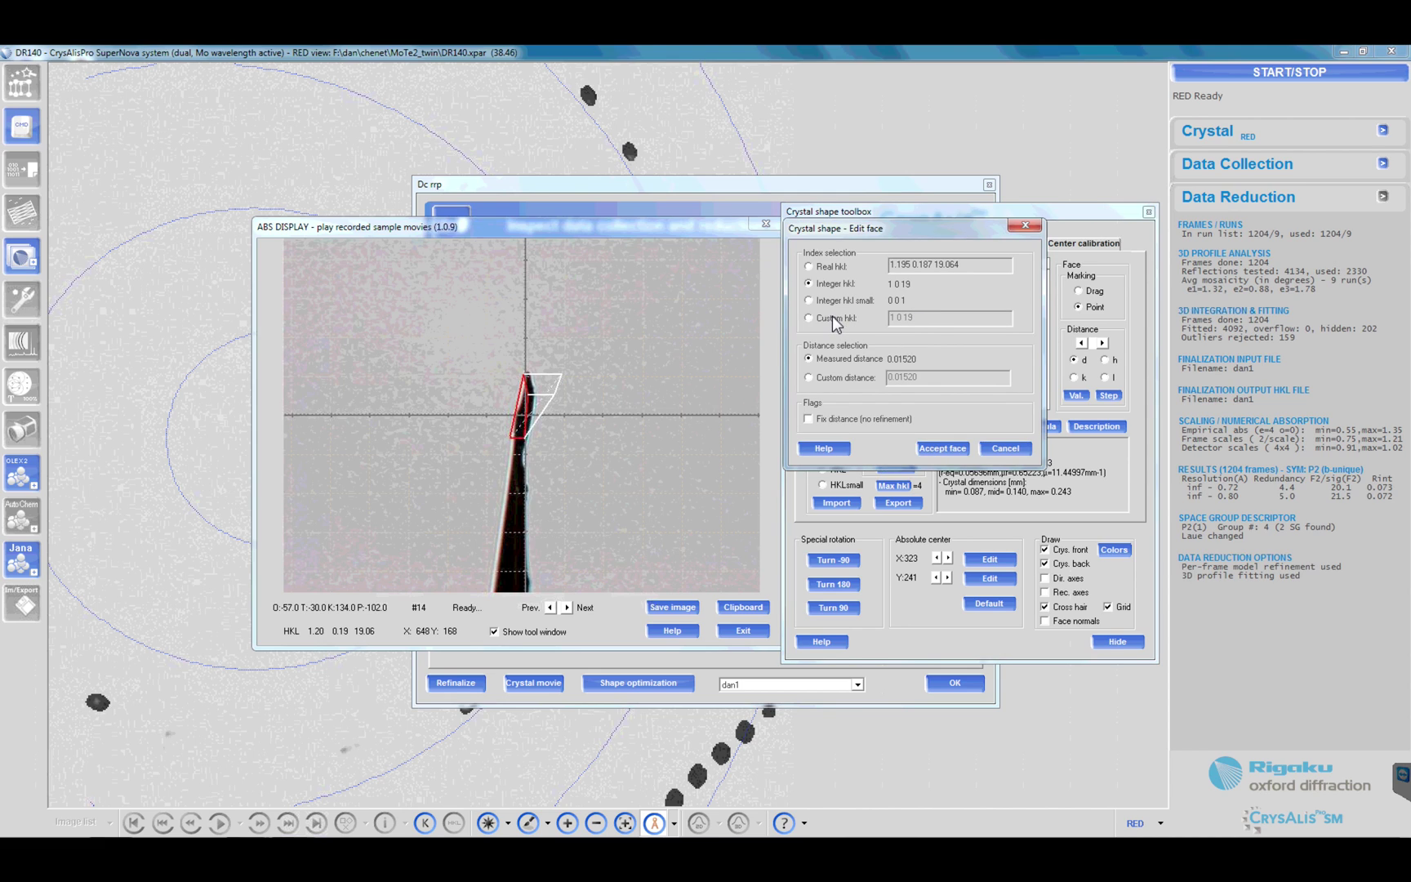
left_click(833, 318)
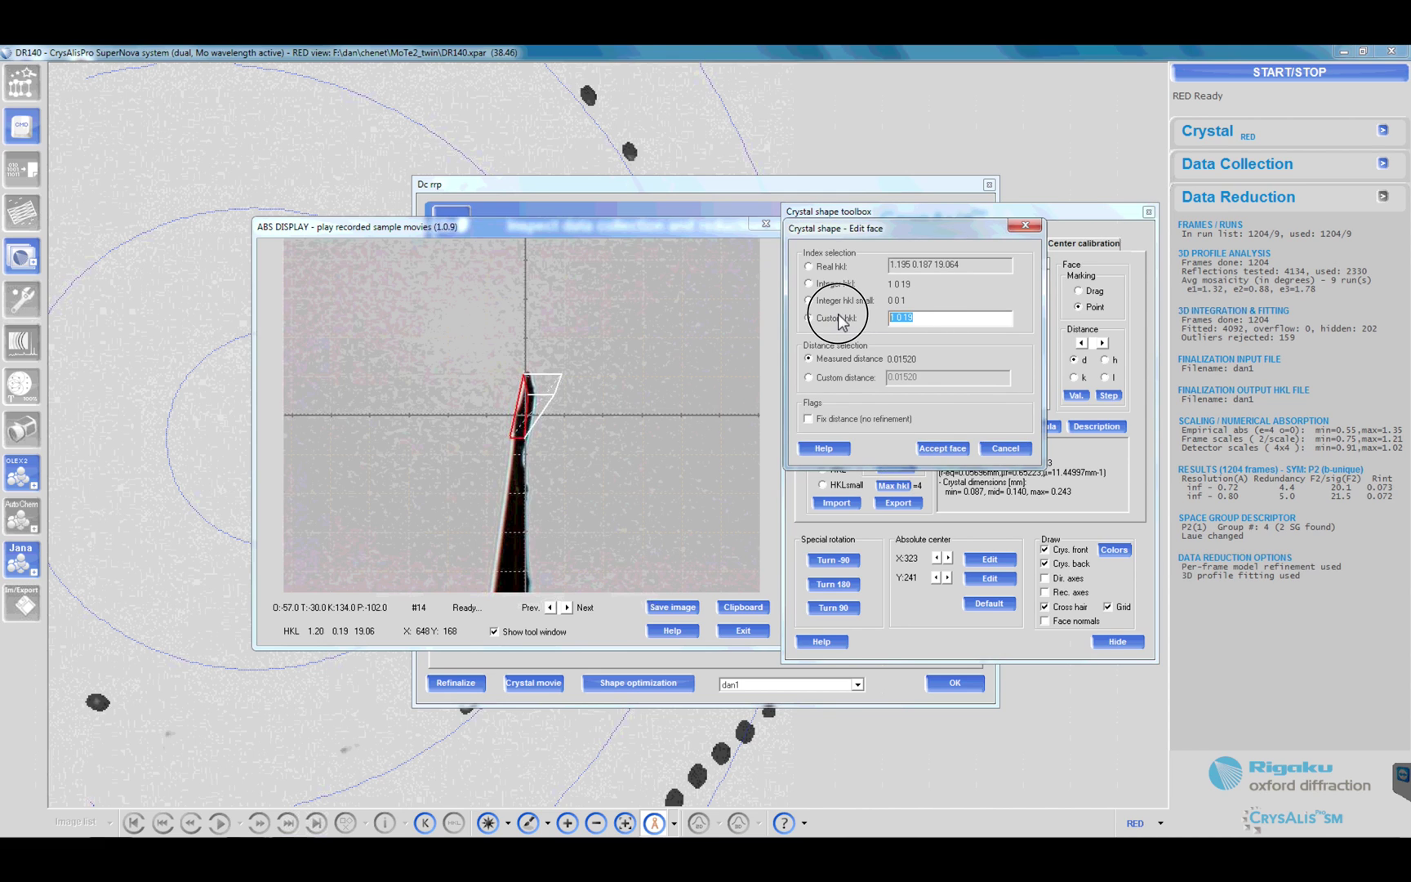
type("0 0 1")
key("Return")
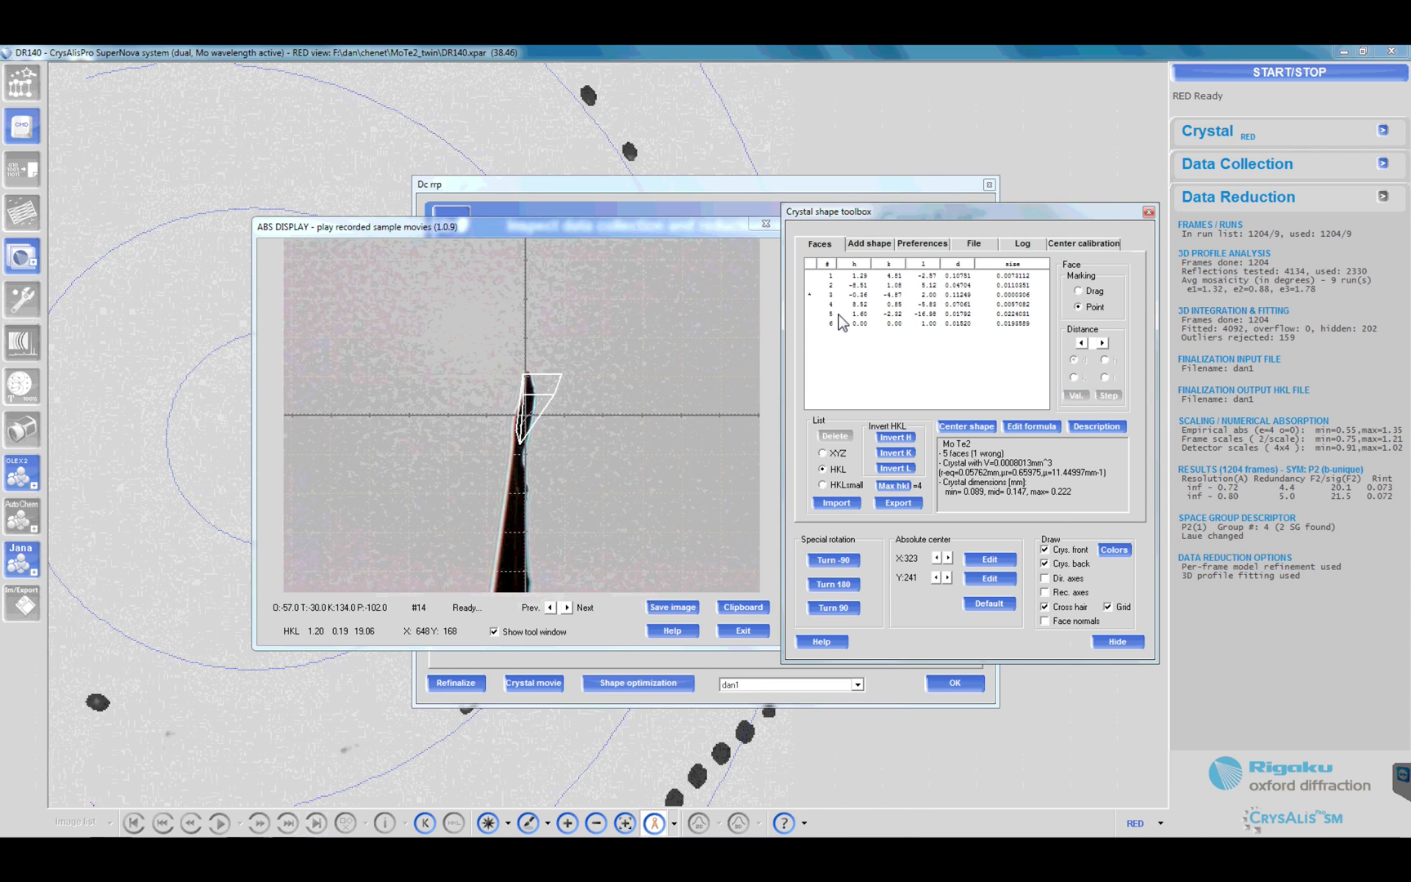
Step: Highlight face 6 and step back and forth through the crystal movie to compare it with the crystal's broad surface
left_click(552, 609)
left_click(553, 609)
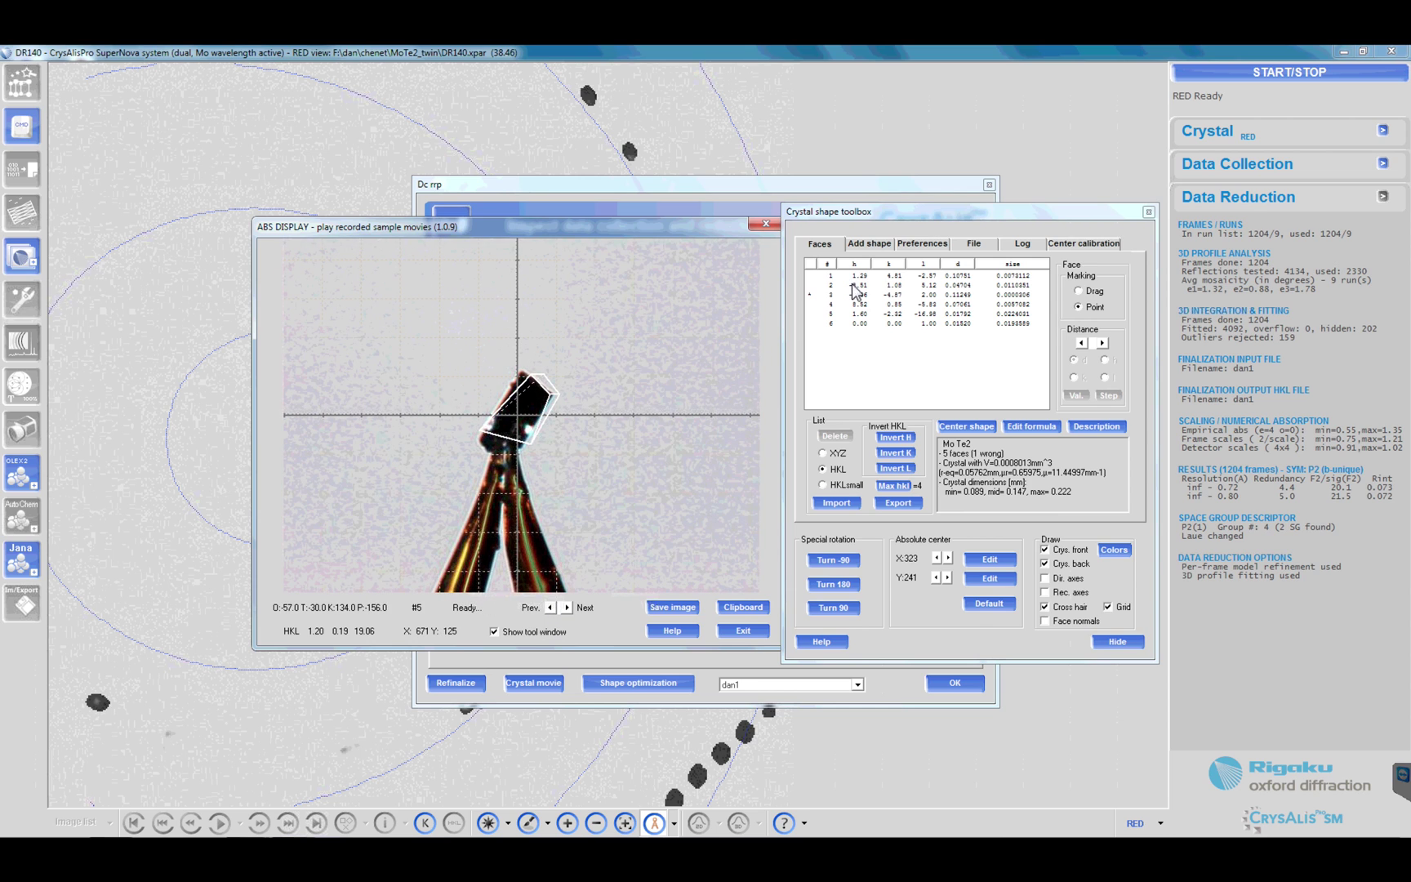
left_click(859, 323)
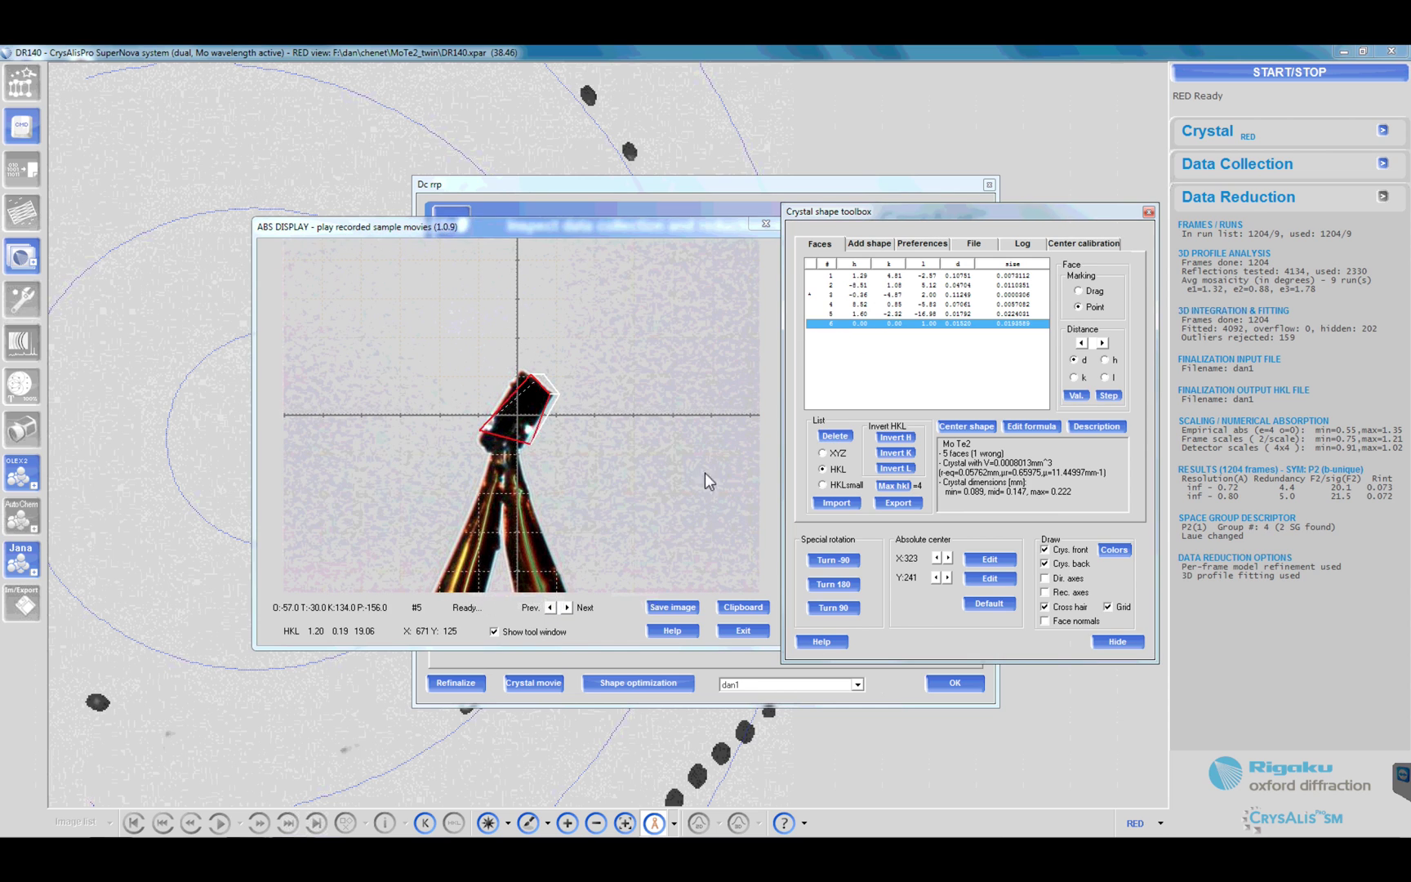
left_click(567, 606)
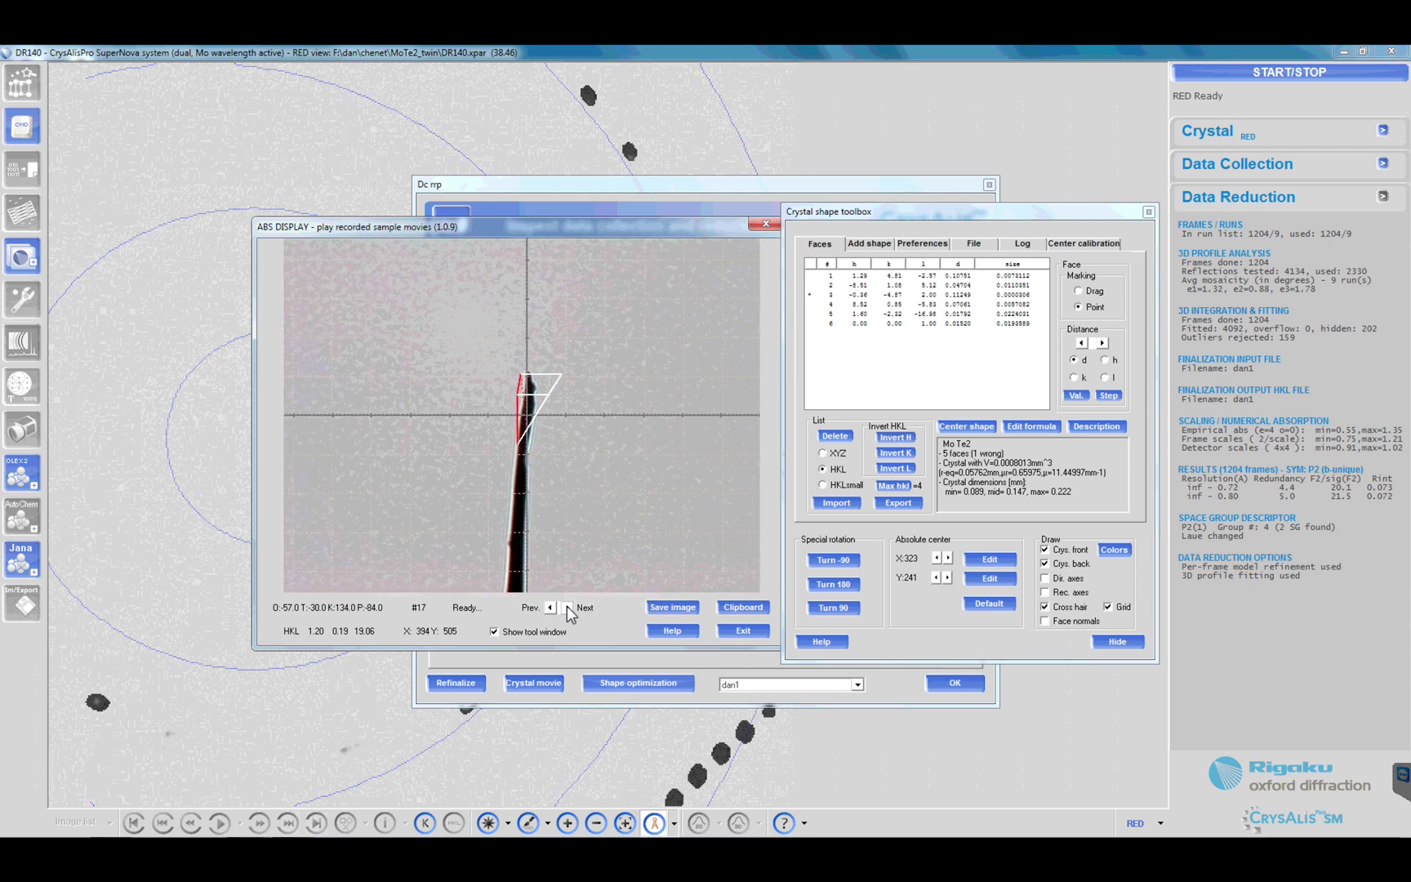
left_click(552, 606)
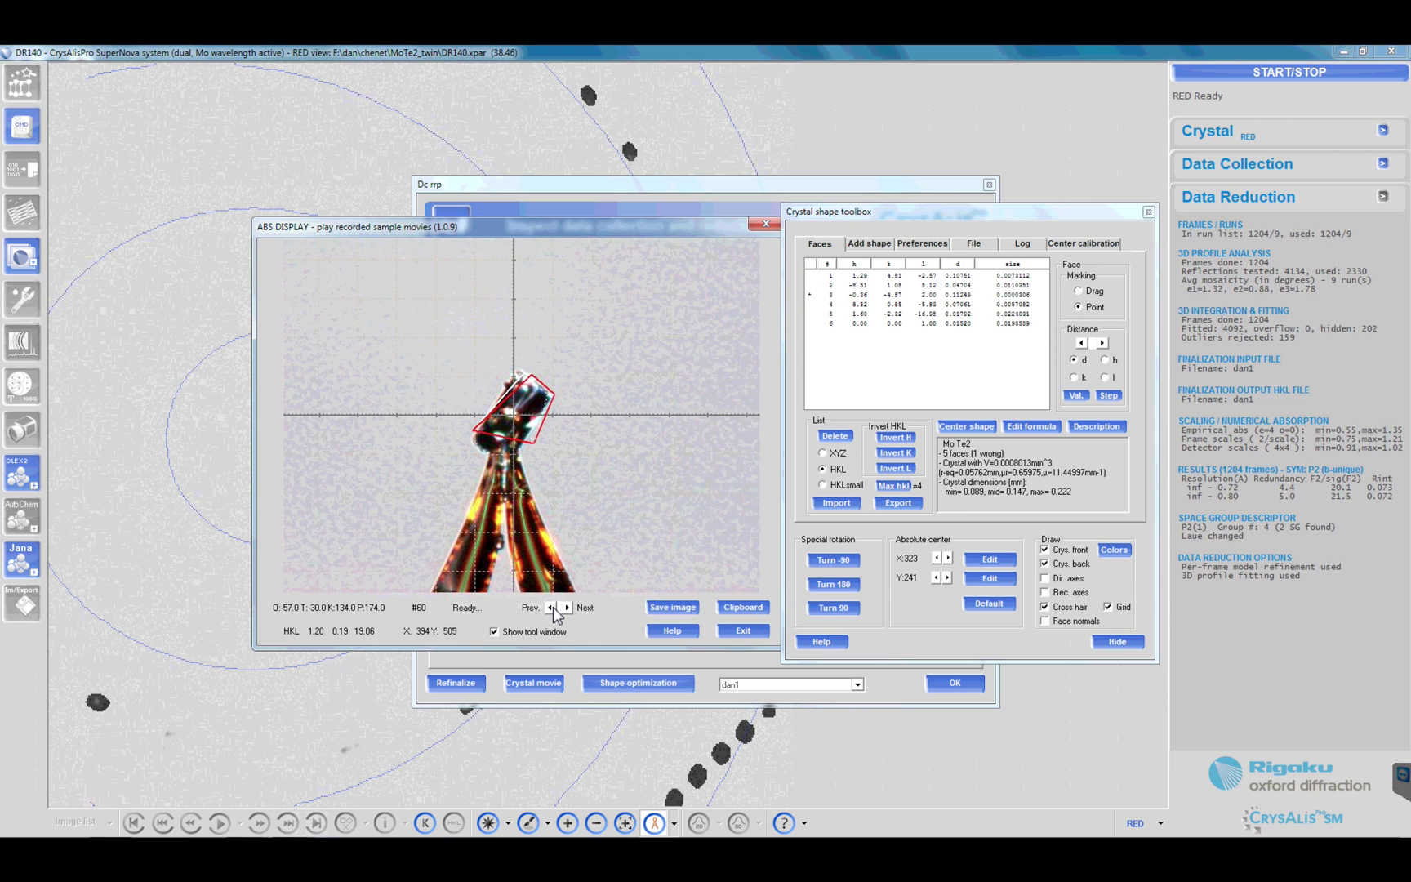
left_click(566, 609)
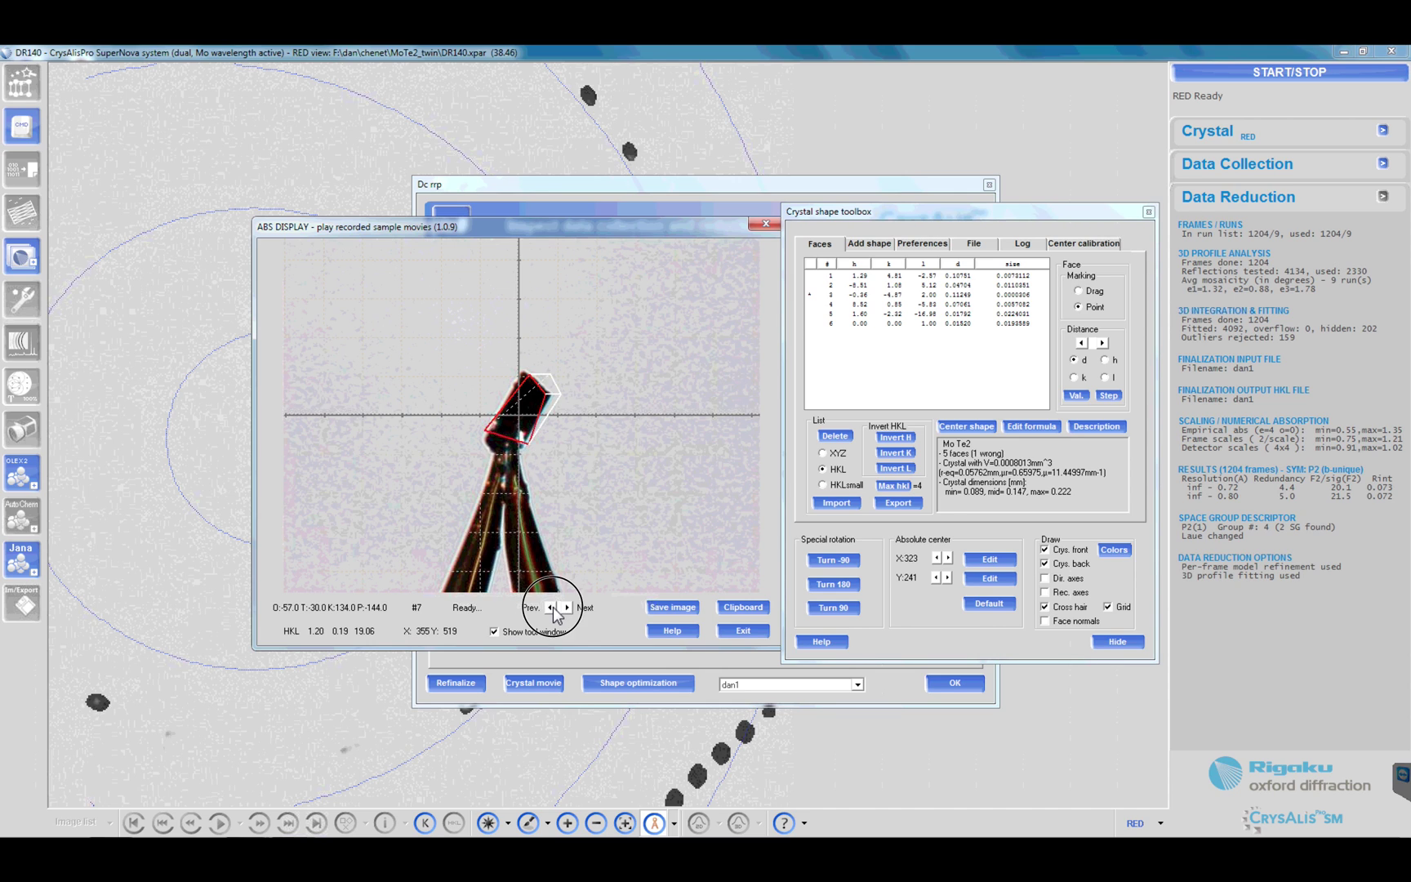
left_click(551, 608)
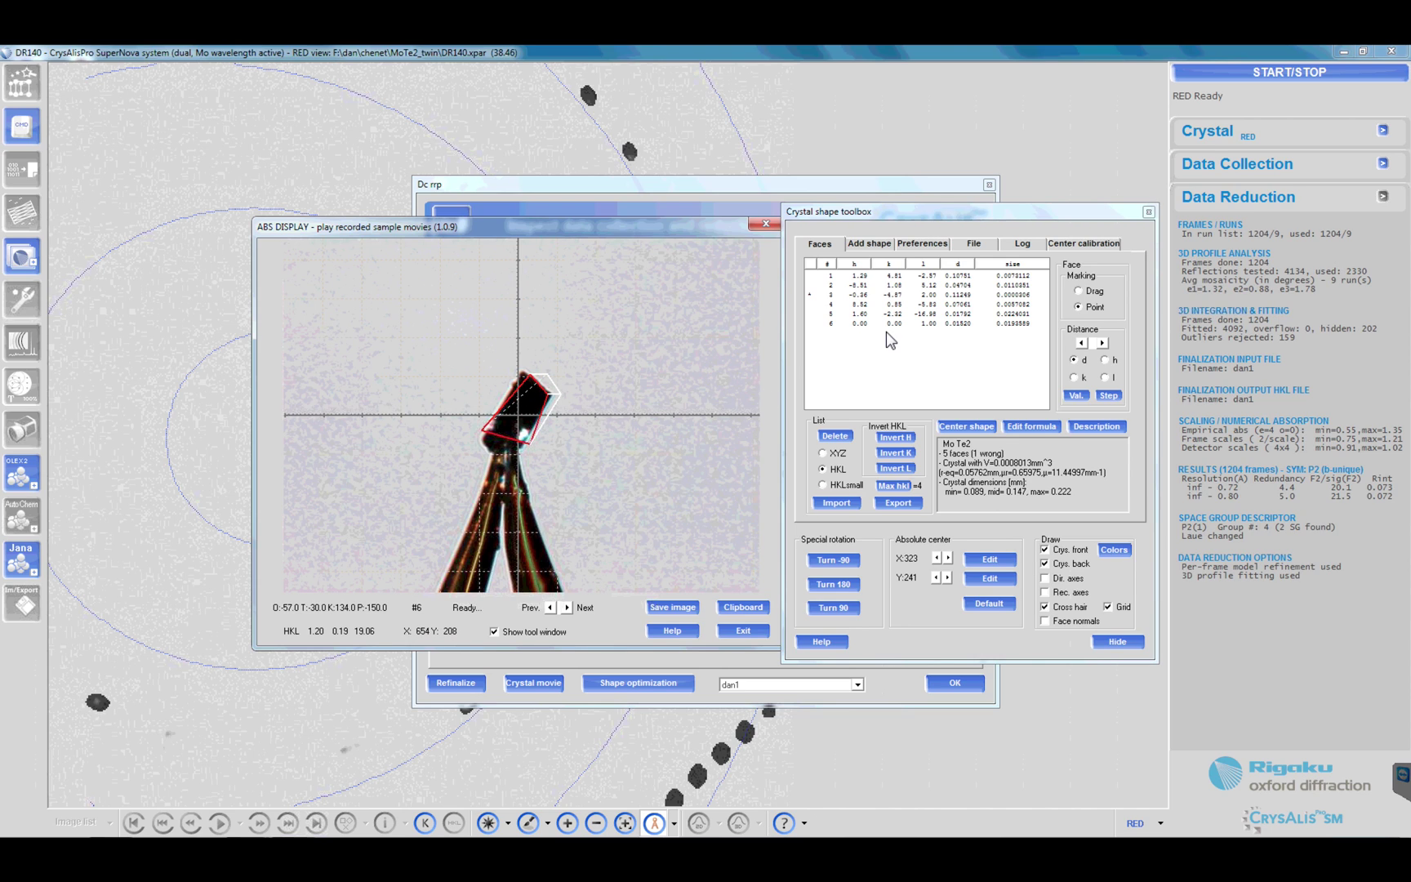
left_click(552, 608)
left_click(568, 609)
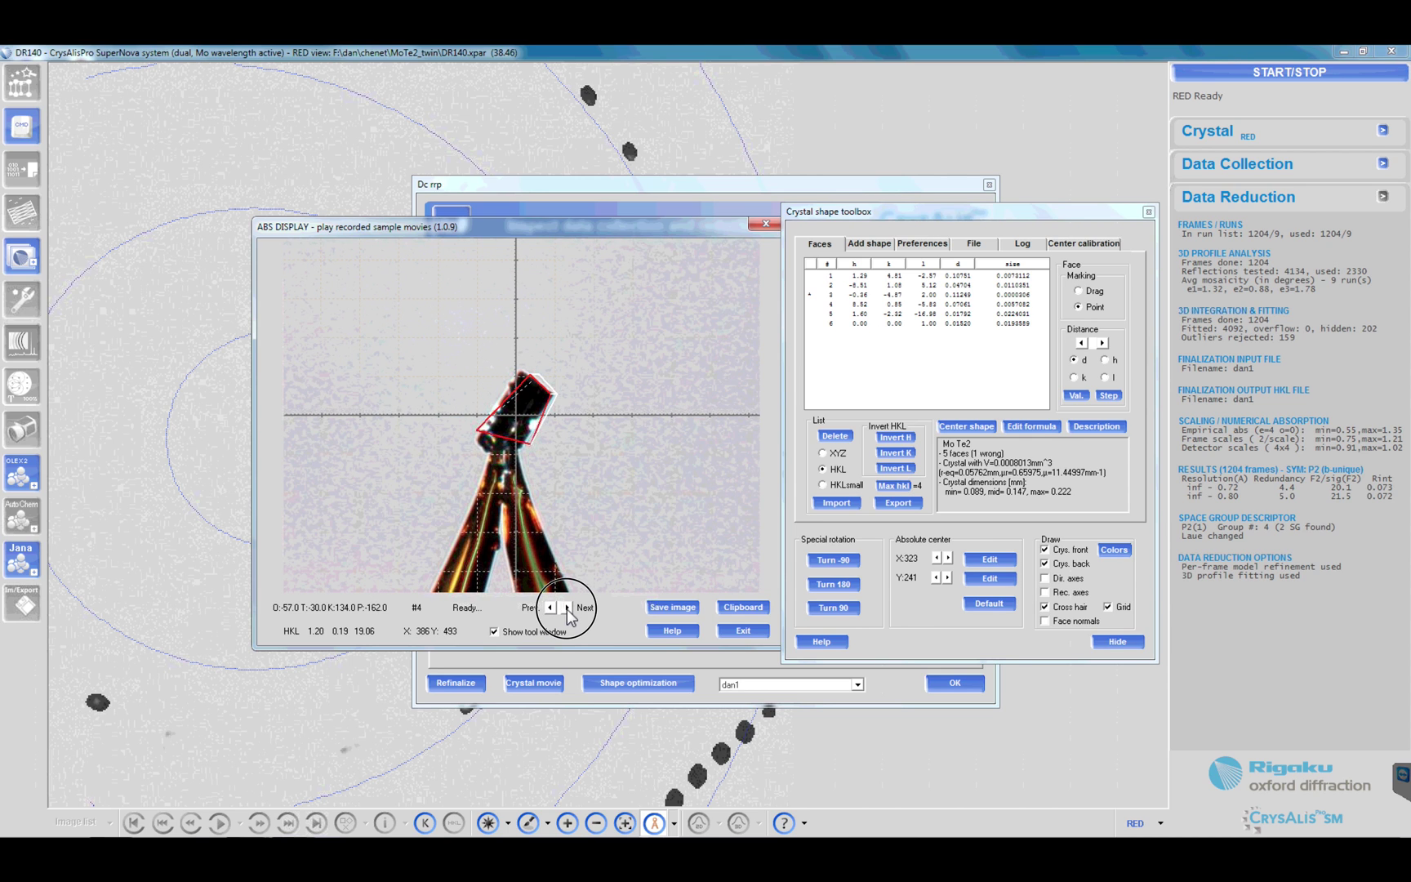
left_click(567, 608)
left_click(567, 608)
left_click(567, 609)
left_click(568, 609)
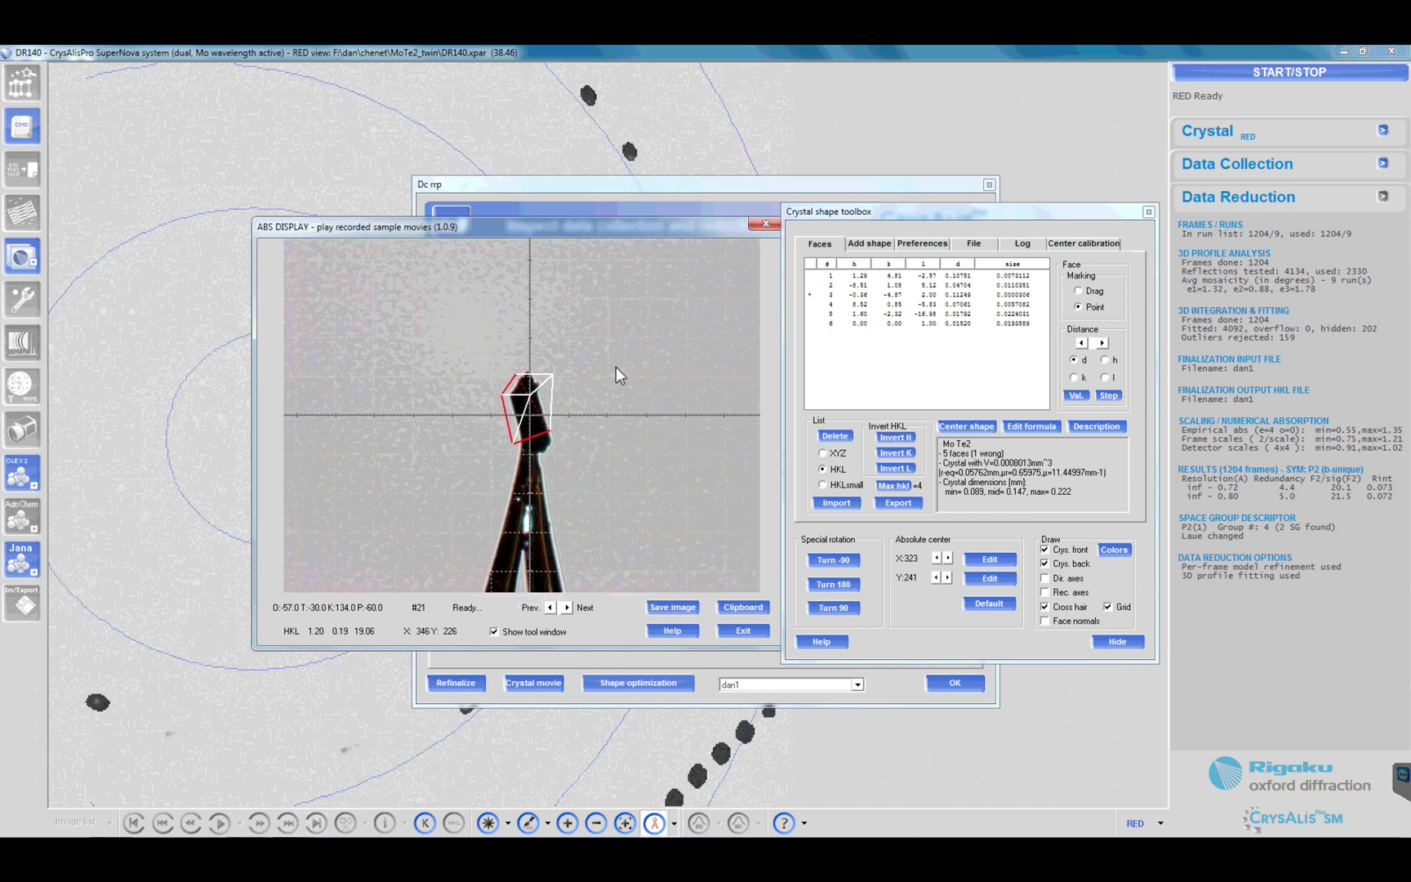
Step: Set face 5 to the custom hkl indices 0 0 -1
left_click(868, 315)
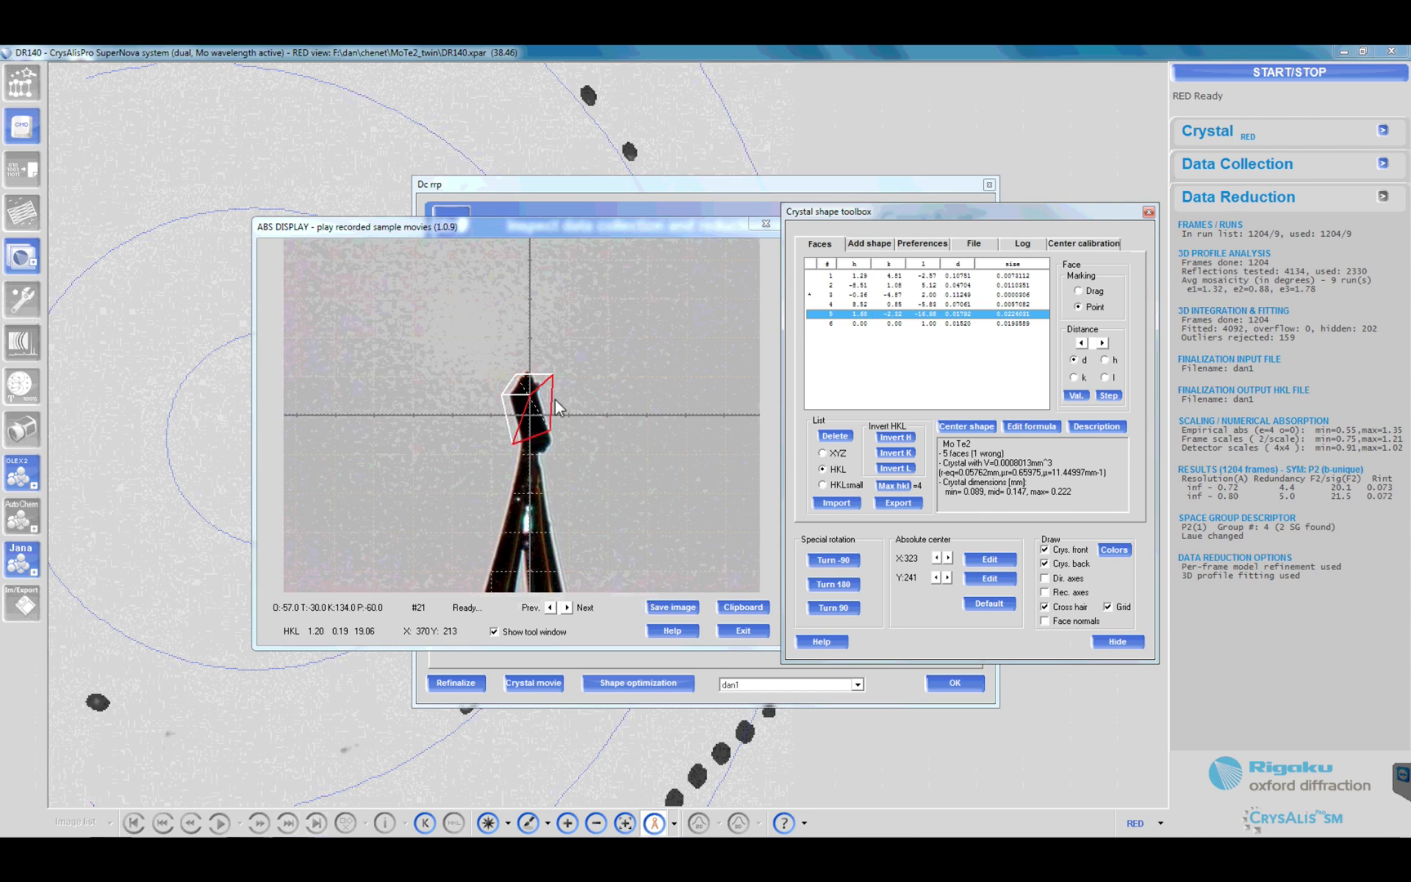
double_click(882, 318)
left_click_drag(927, 318, 851, 321)
type("0 0 -1")
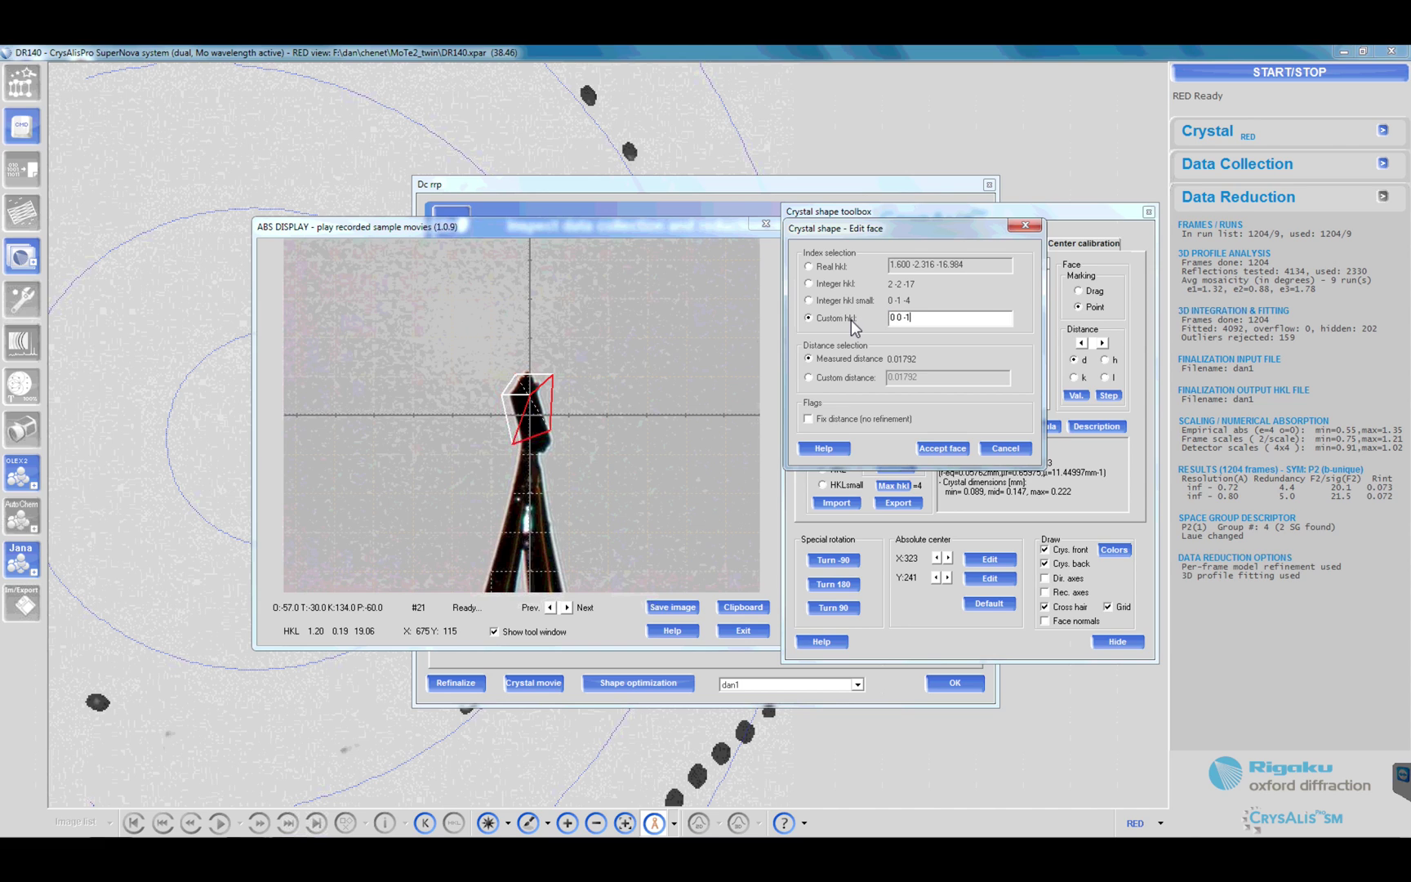
key("Return")
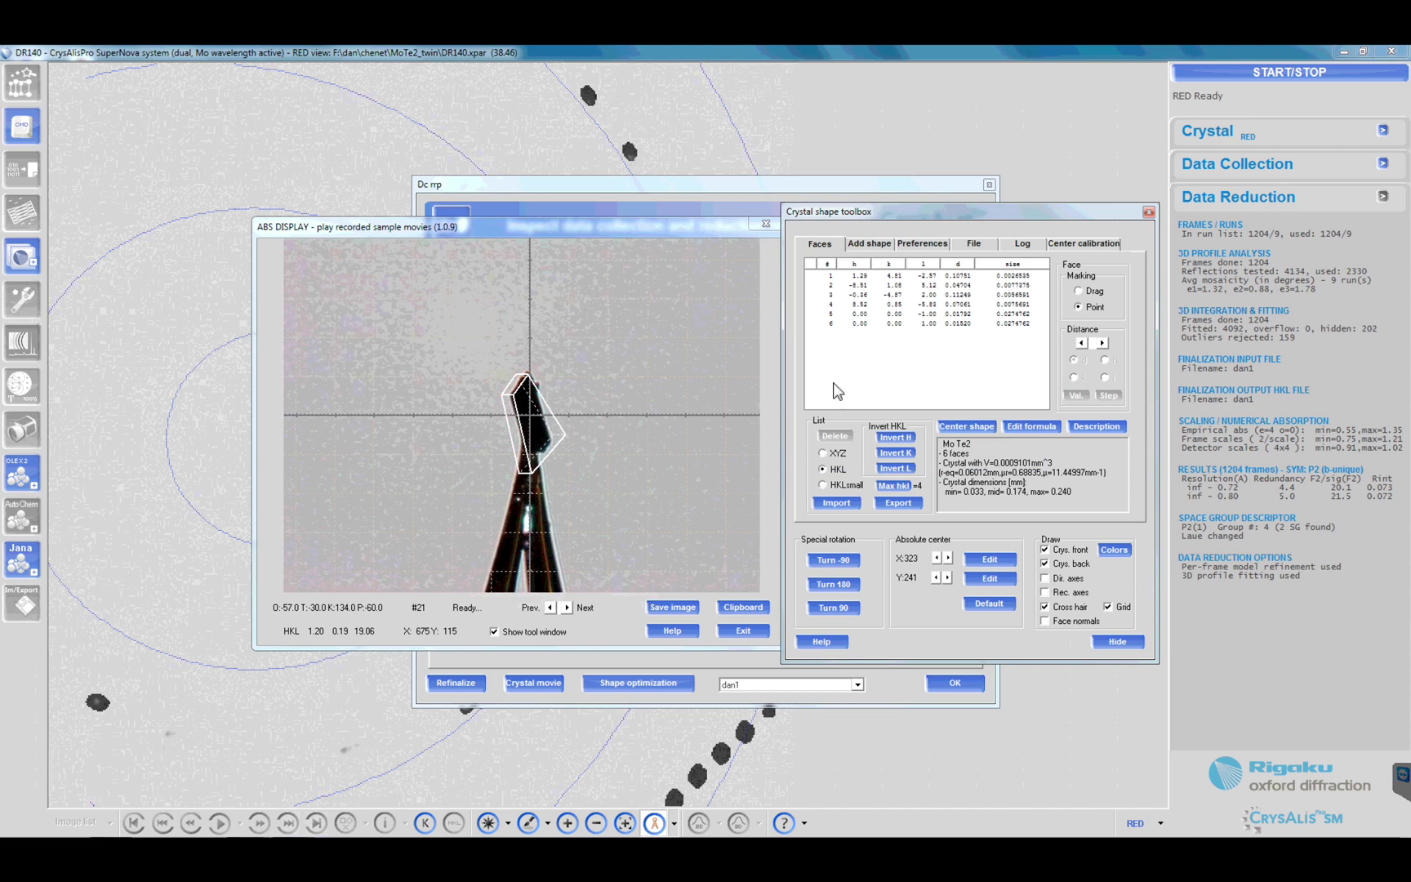
Step: Step through the crystal movie between frames 26 and 32 to compare the revised wireframe with the crystal's outline
left_click(548, 608)
left_click(549, 608)
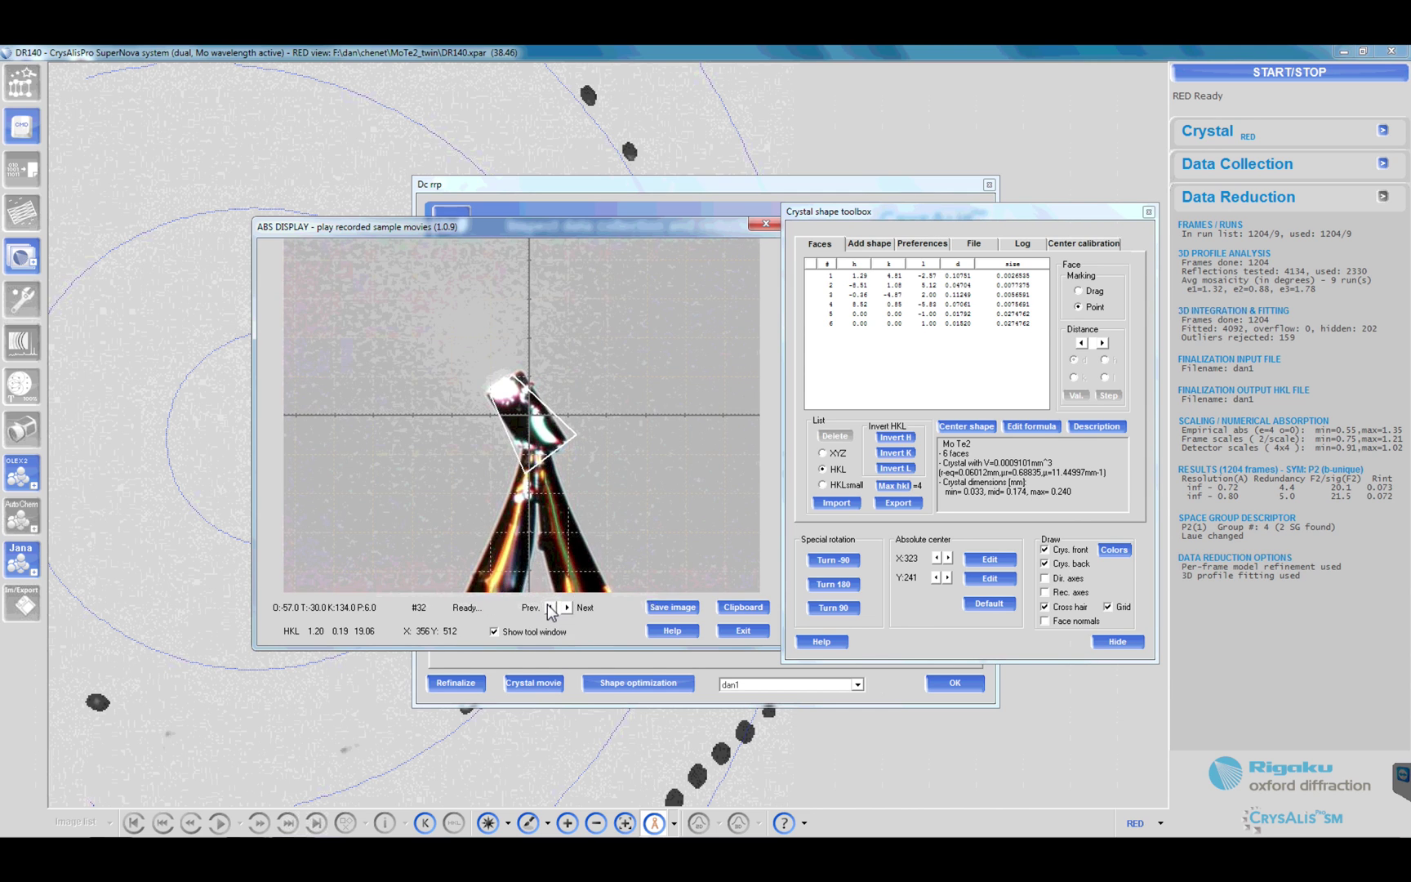
left_click(550, 607)
left_click(551, 607)
left_click(551, 608)
left_click(551, 607)
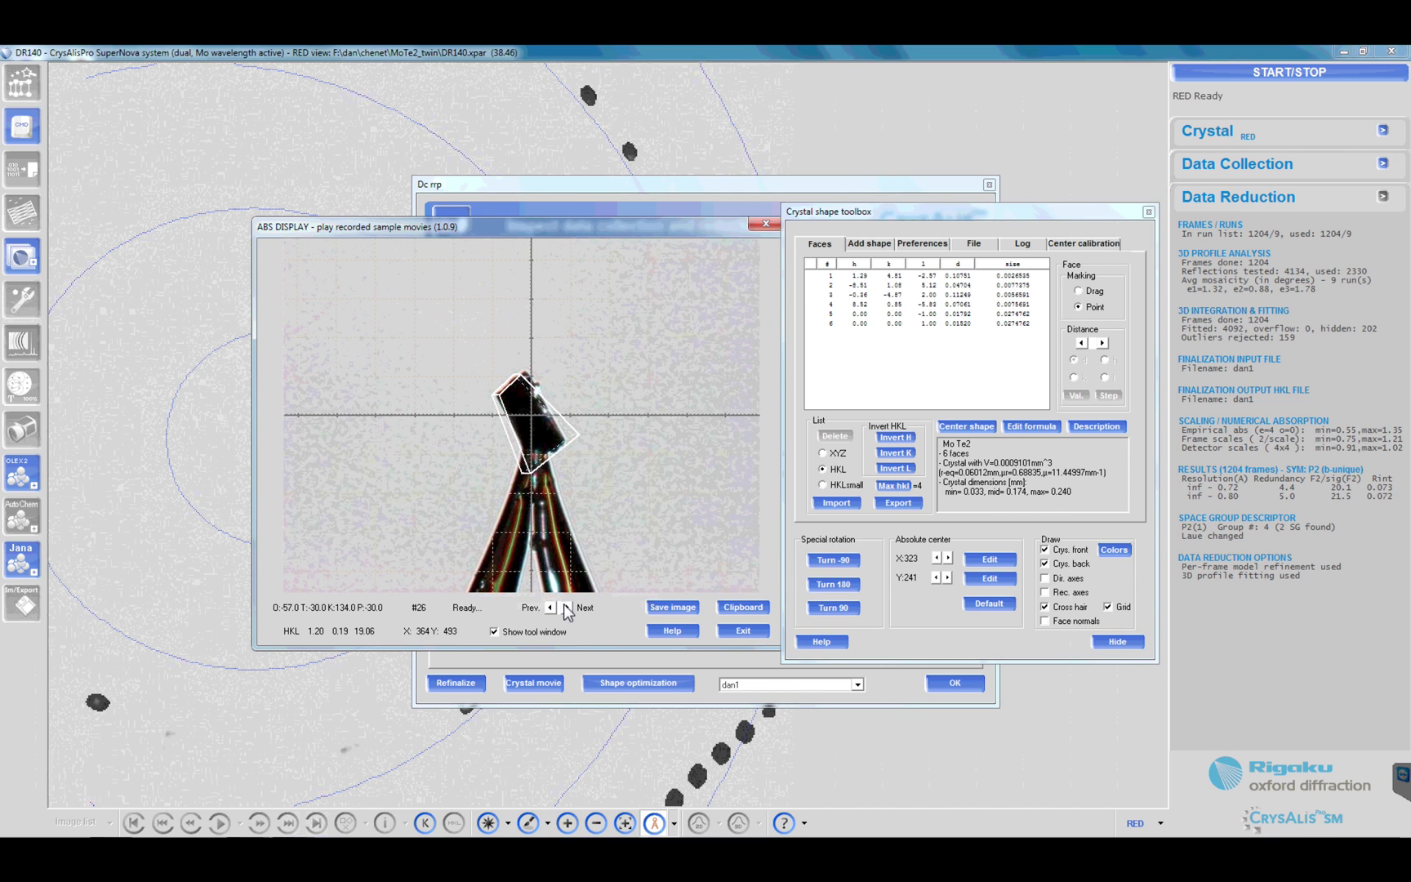
left_click(568, 607)
left_click(568, 607)
left_click(568, 607)
left_click(567, 606)
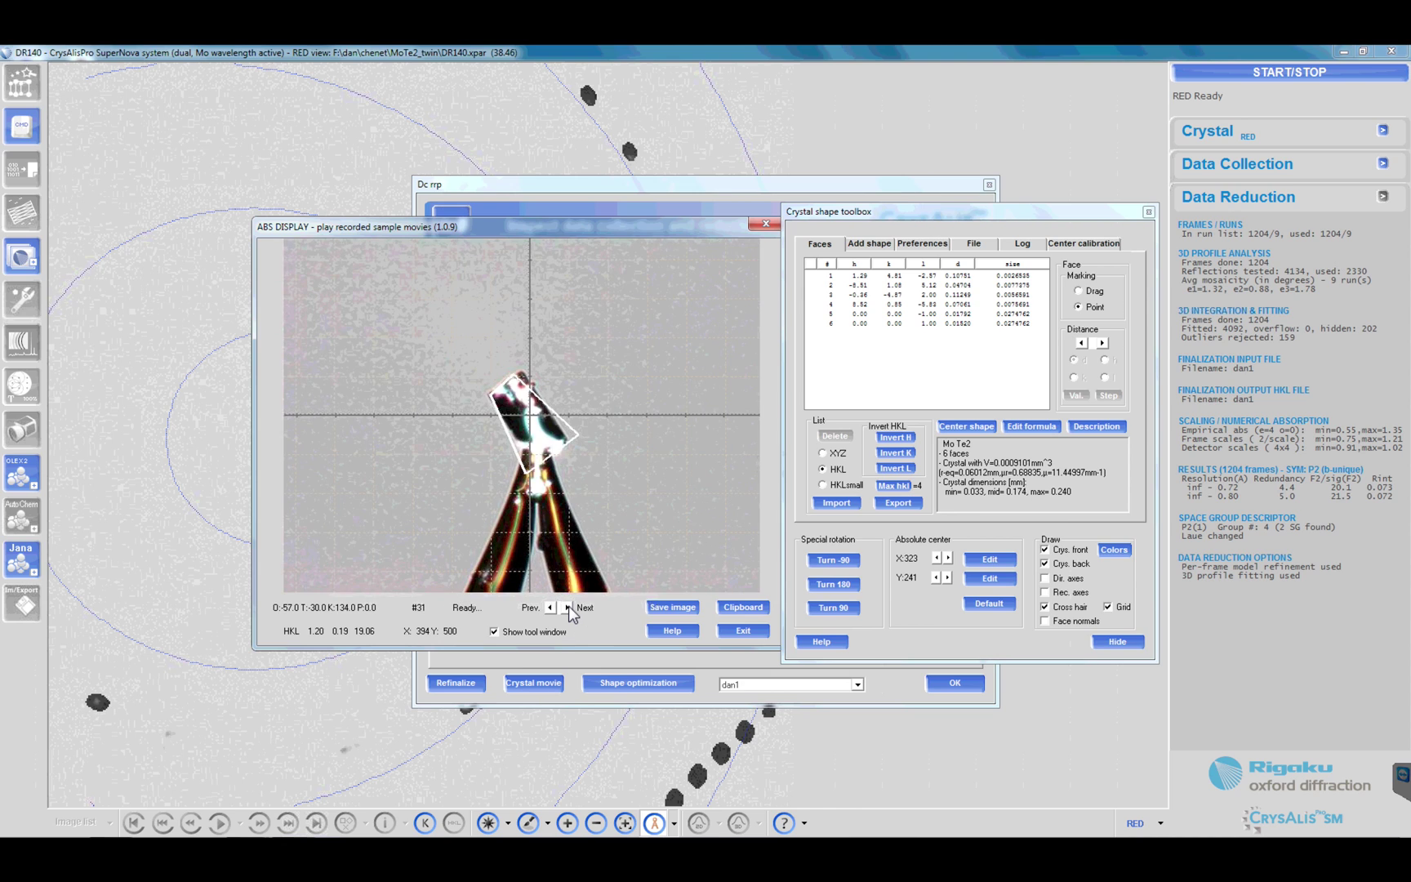
left_click(567, 607)
left_click(567, 607)
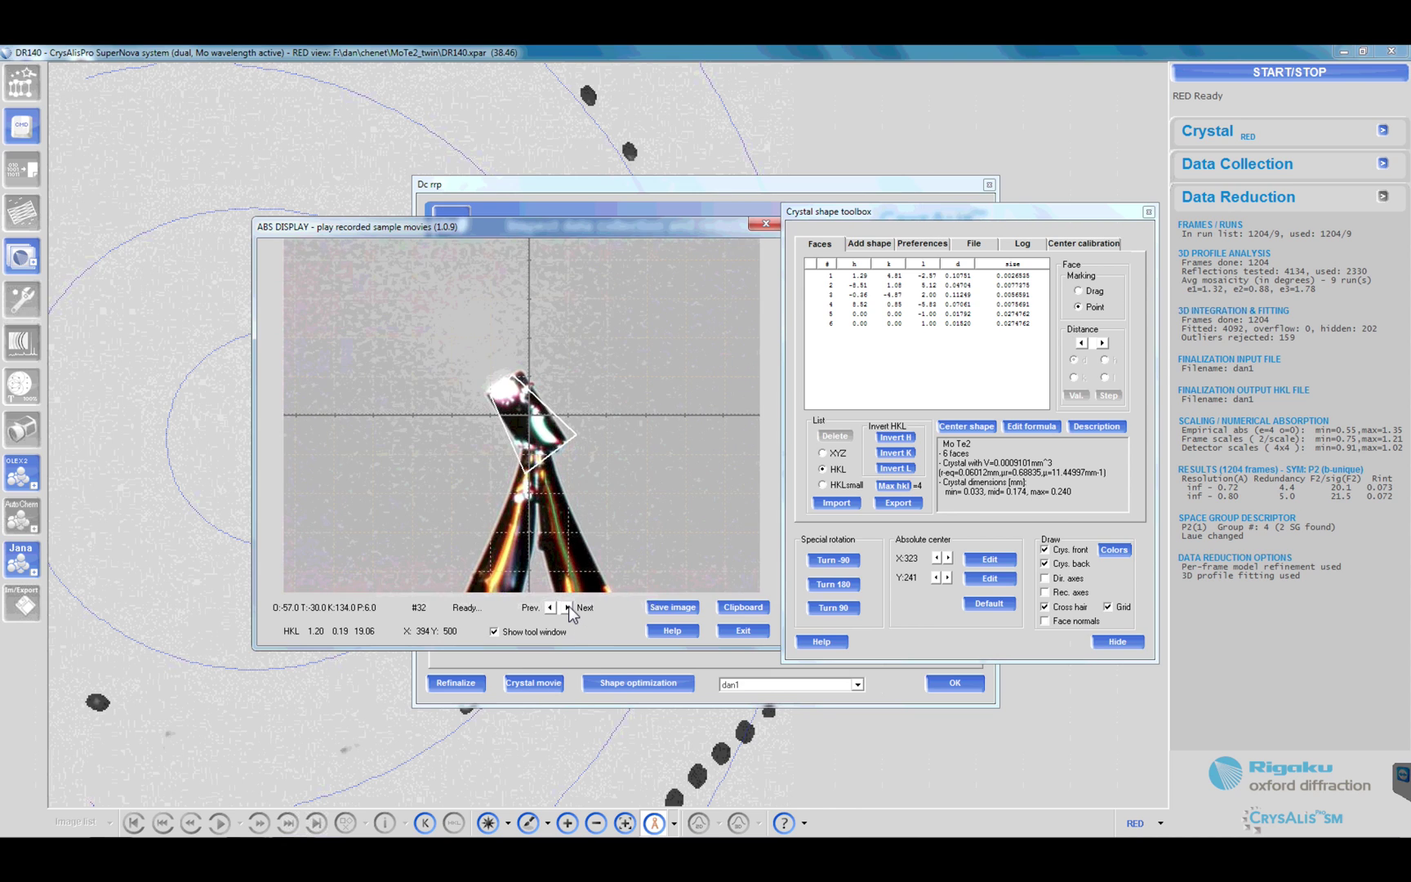
Step: In movie frame 32, move face 2 outward from the crystal's long edge to a distance of 0.11404
left_click(879, 277)
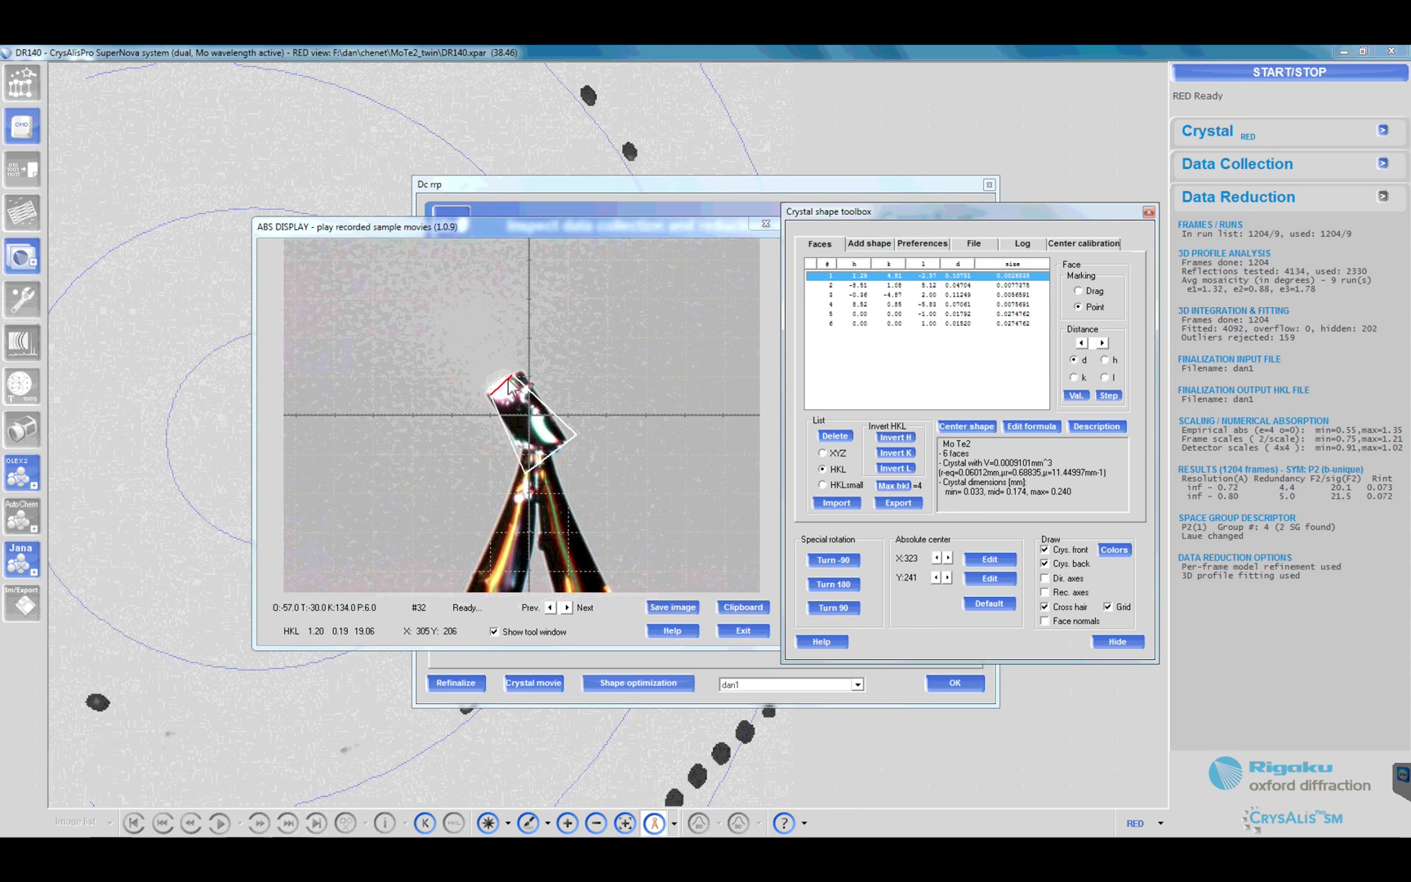
left_click(576, 431)
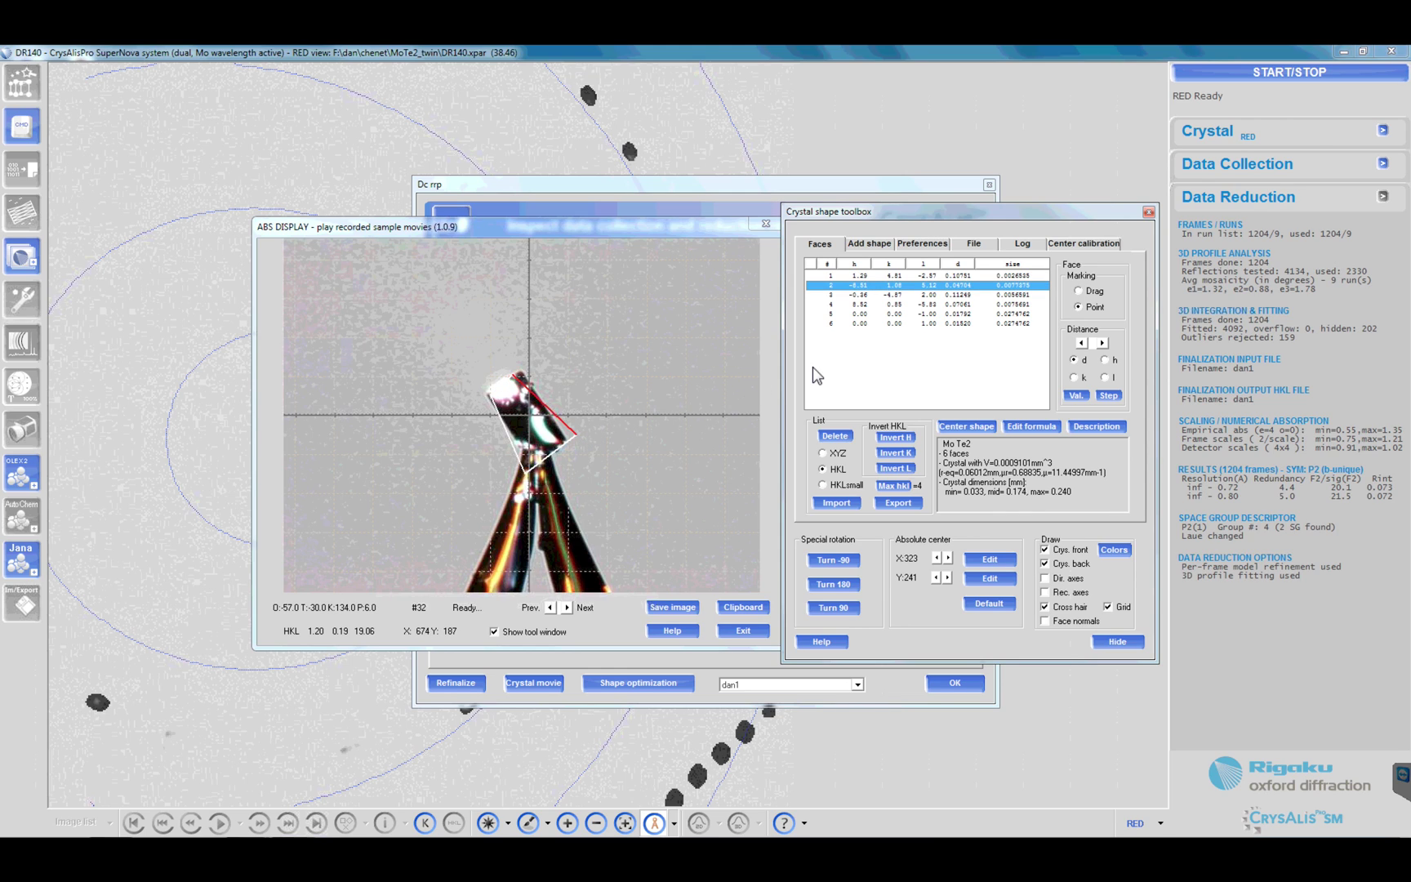
left_click(1103, 344)
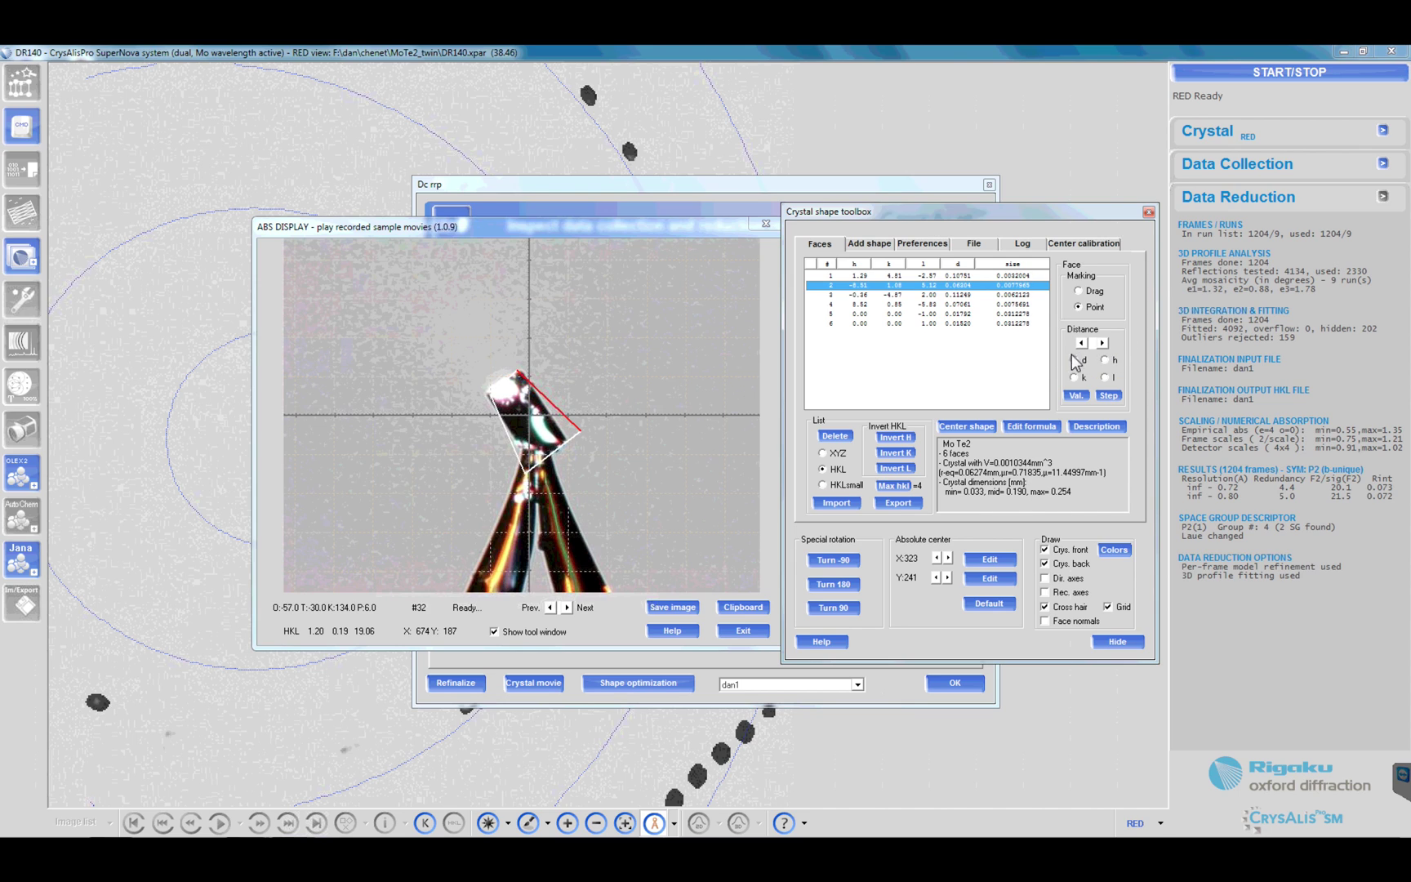
left_click(1103, 344)
left_click(1103, 344)
left_click(1103, 344)
left_click(1103, 344)
left_click(1102, 344)
left_click(1102, 344)
left_click(1102, 343)
left_click(1102, 344)
left_click(1103, 344)
left_click(1103, 344)
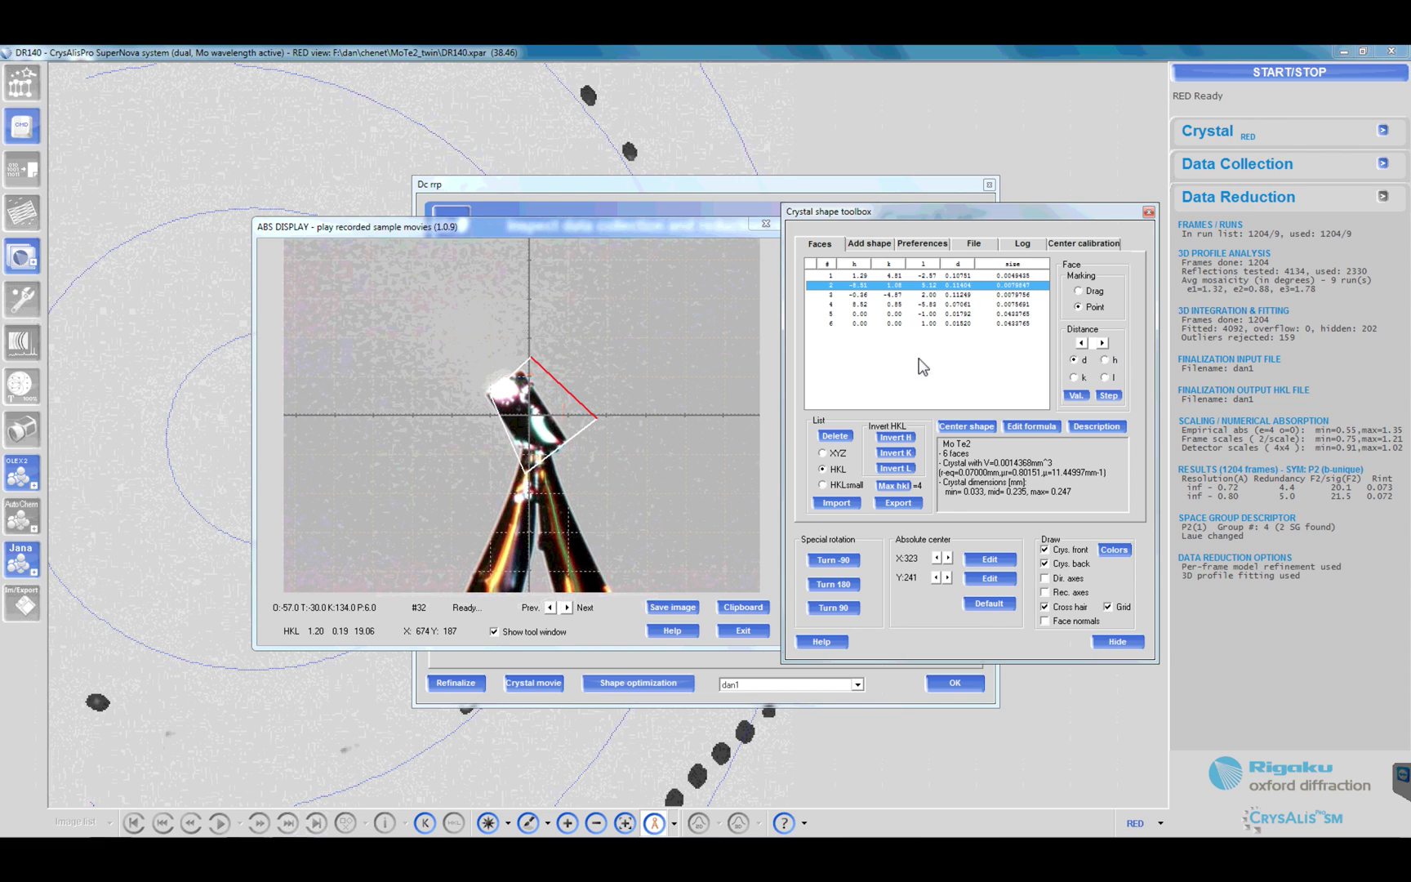
Step: Switch to drag marking and add a face along the crystal's long edge with integer hkl -9 0 6 and the measured distance 0.04795
left_click(497, 443)
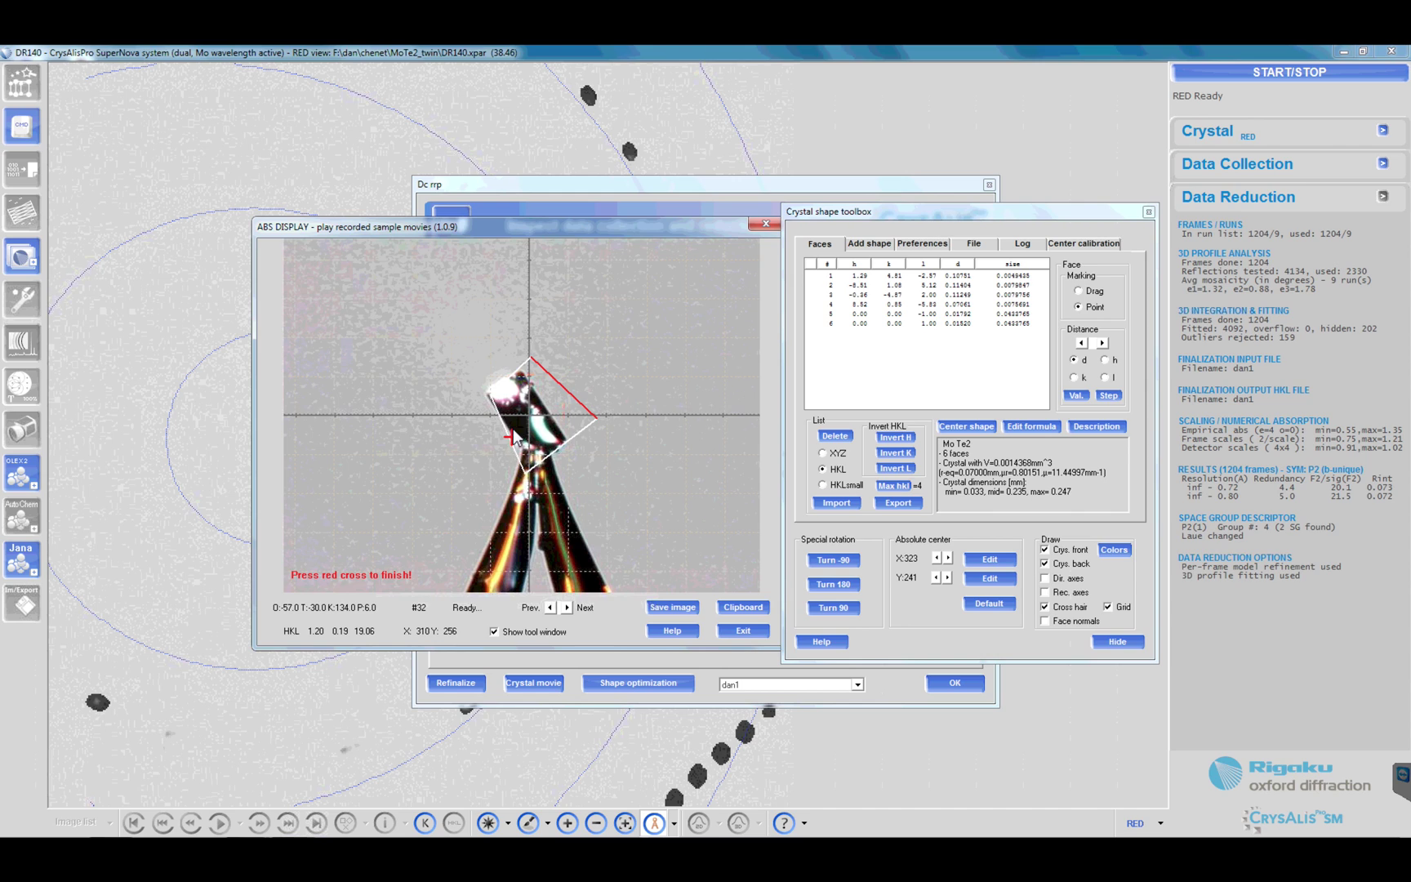
left_click(1080, 291)
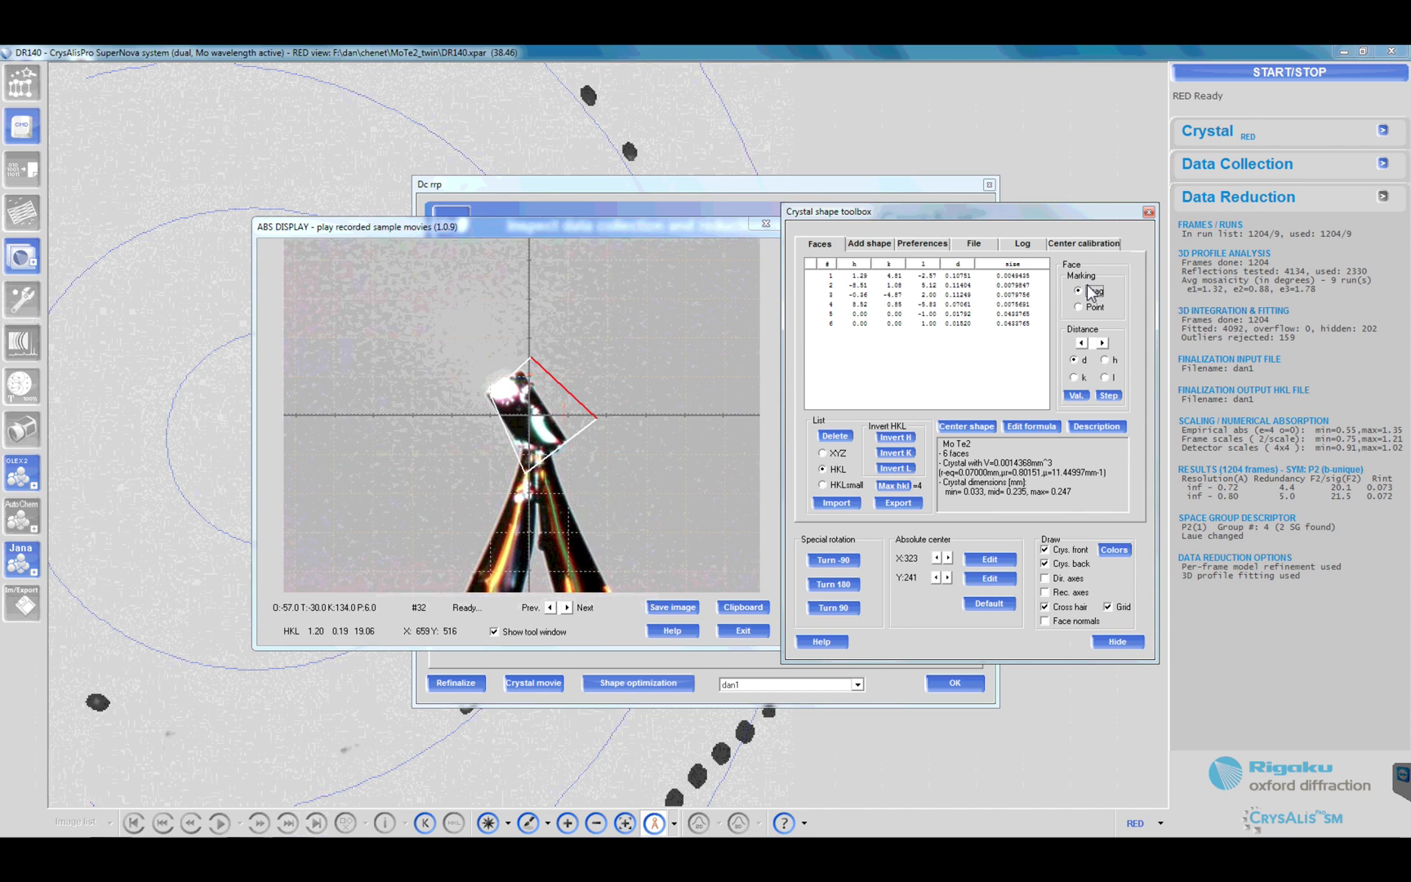
mouse_move(472, 464)
left_mouse_down()
mouse_move(514, 394)
mouse_move(543, 412)
mouse_move(530, 405)
mouse_move(582, 371)
mouse_move(586, 345)
mouse_move(521, 396)
mouse_move(545, 410)
left_mouse_up()
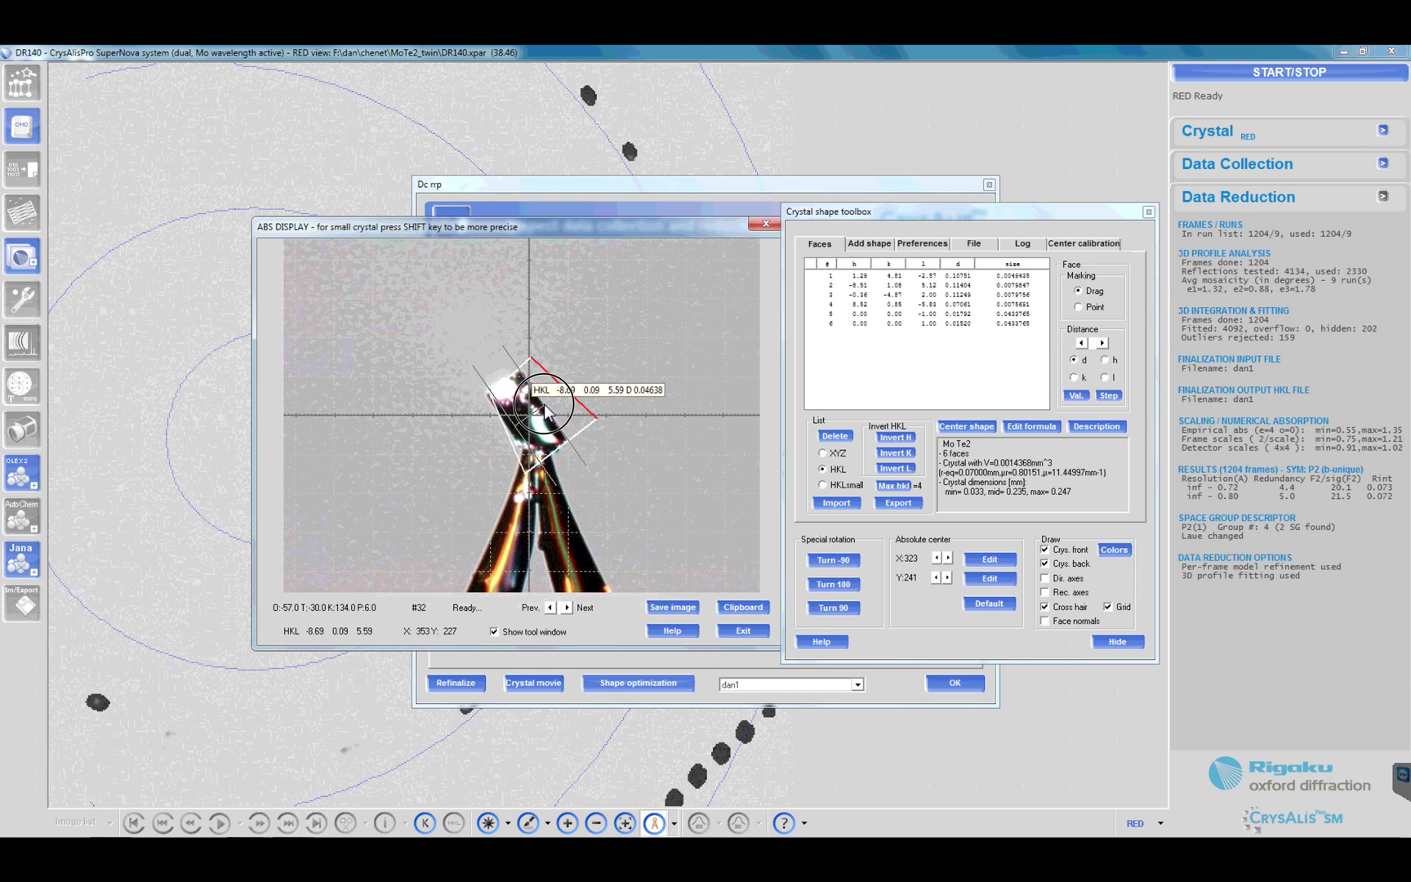
left_click_drag(545, 411, 546, 411)
left_click_drag(546, 411, 546, 411)
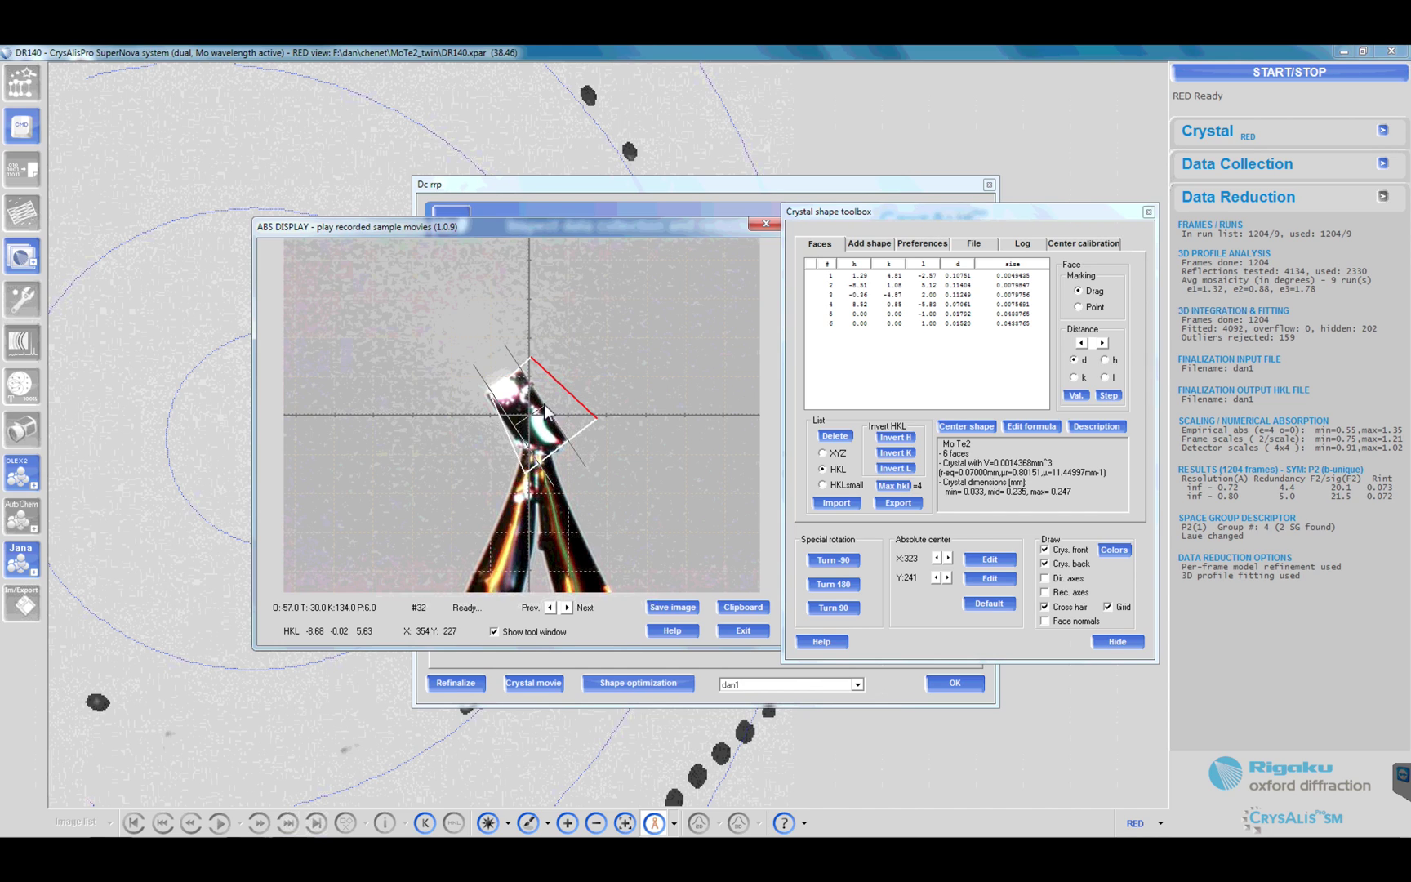
right_click(545, 410)
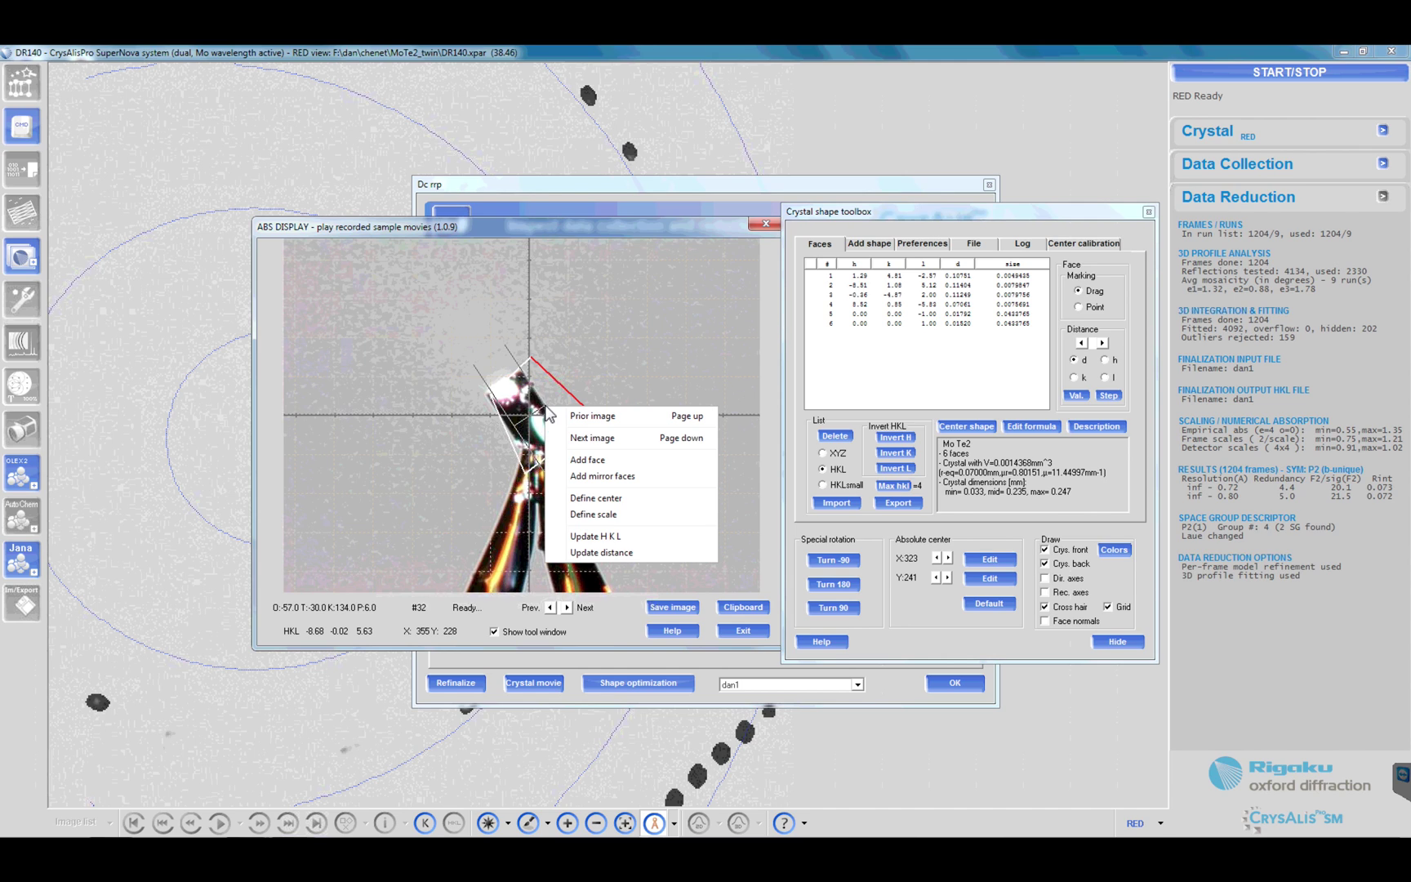
left_click(589, 460)
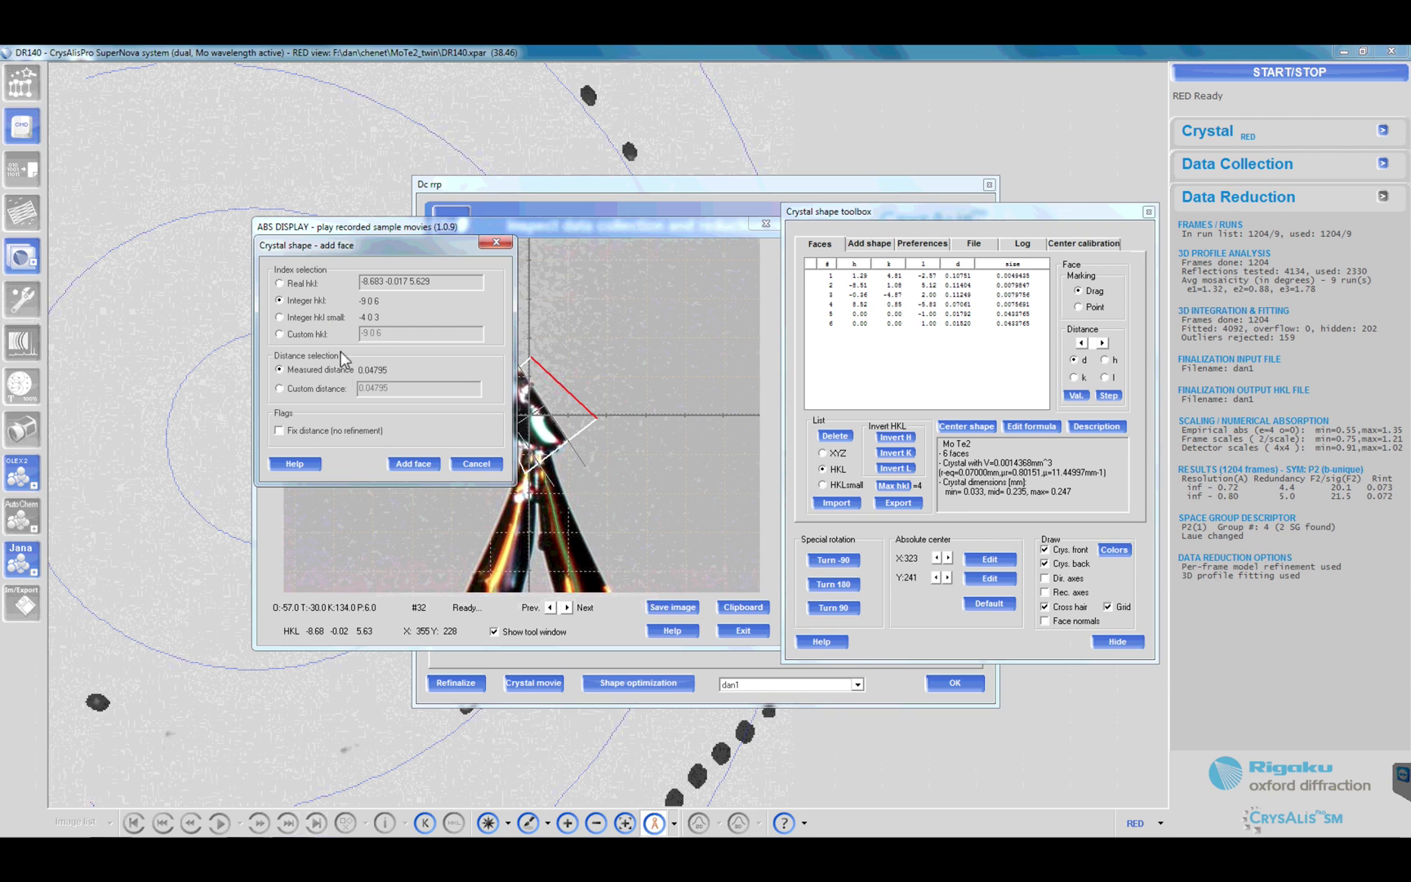
left_click(415, 463)
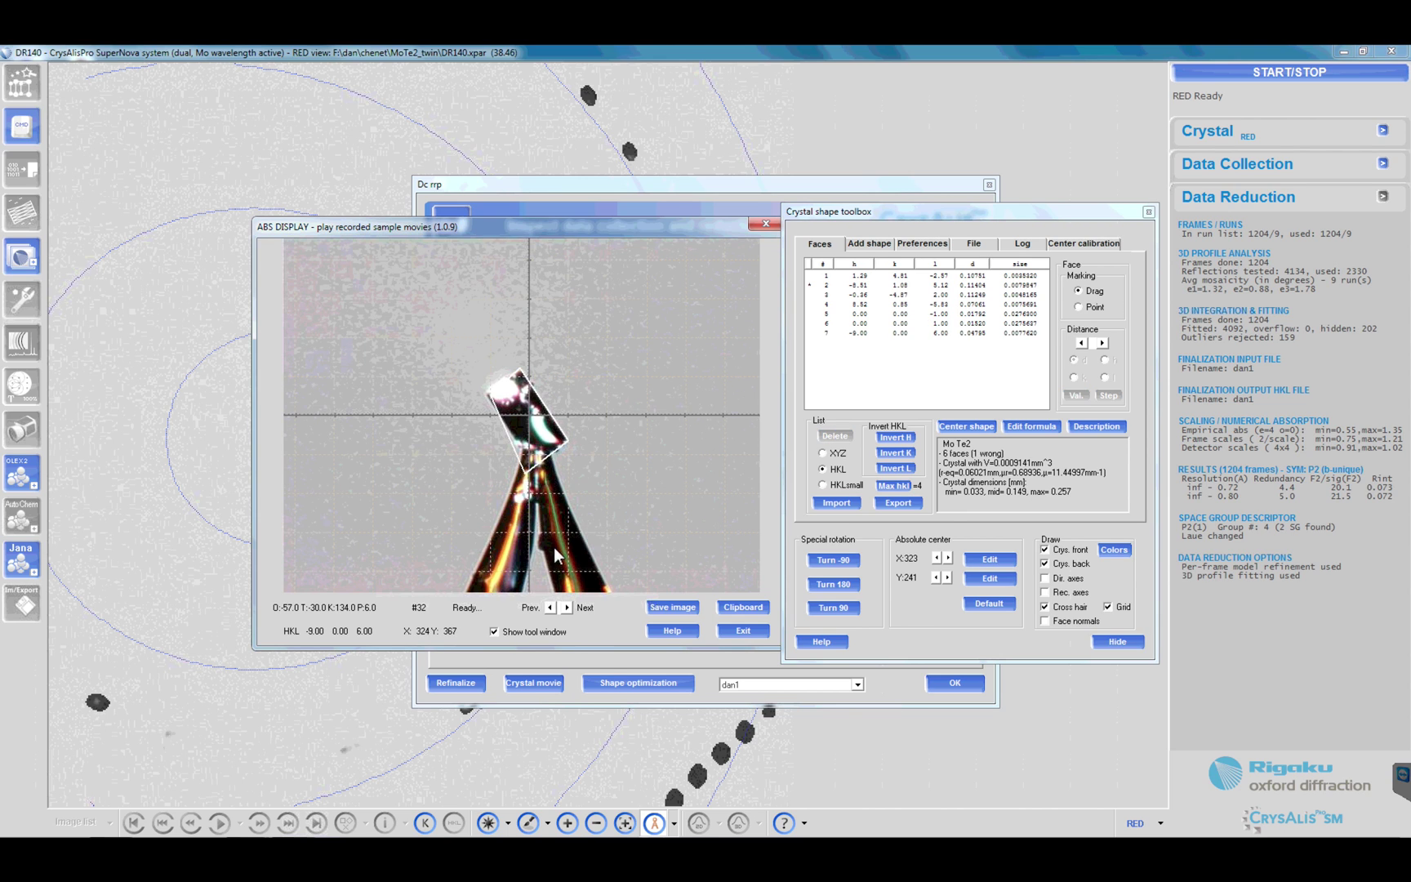
Step: Step through the crystal movie to check the new -9 0 6 face against the crystal's edge
left_click(549, 608)
left_click(550, 607)
left_click(568, 608)
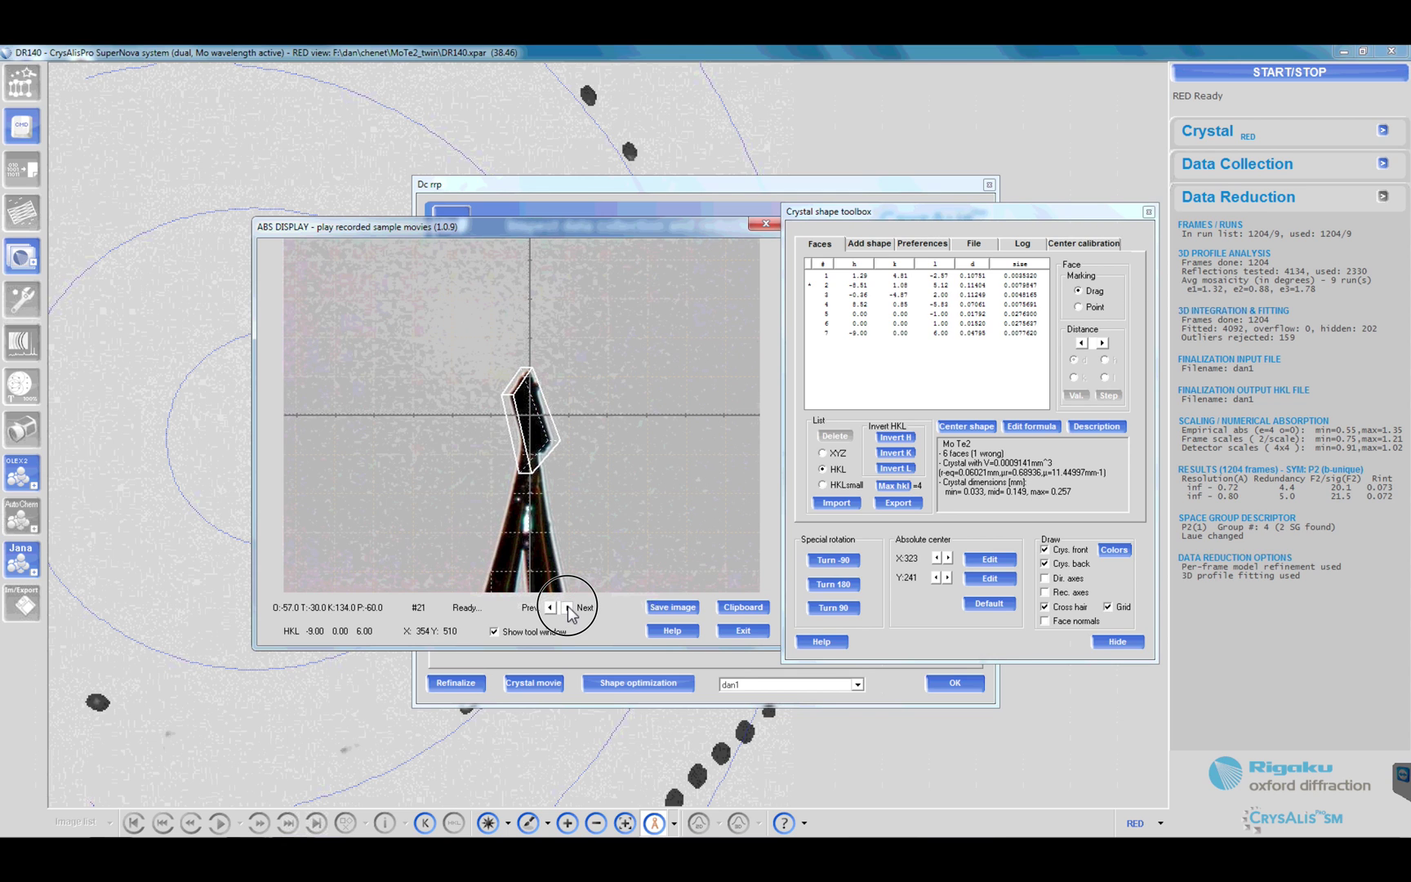
left_click(550, 608)
left_click(550, 607)
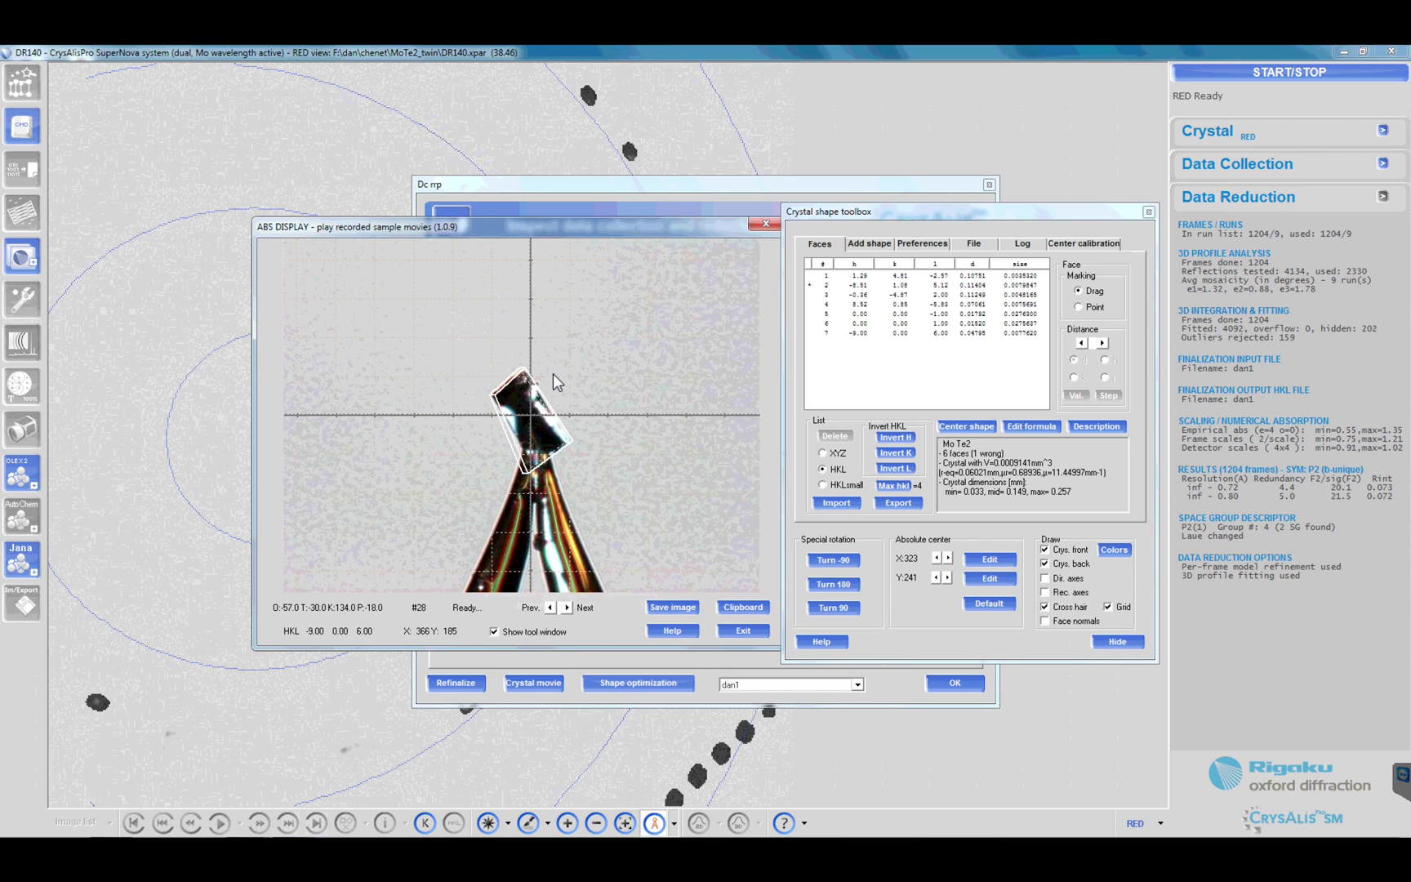
Step: In movie frame 28, add a face across the crystal's end nearest the mount with integer hkl 5 -4 -2 and the measured distance
left_click_drag(543, 394, 529, 459)
right_click(530, 458)
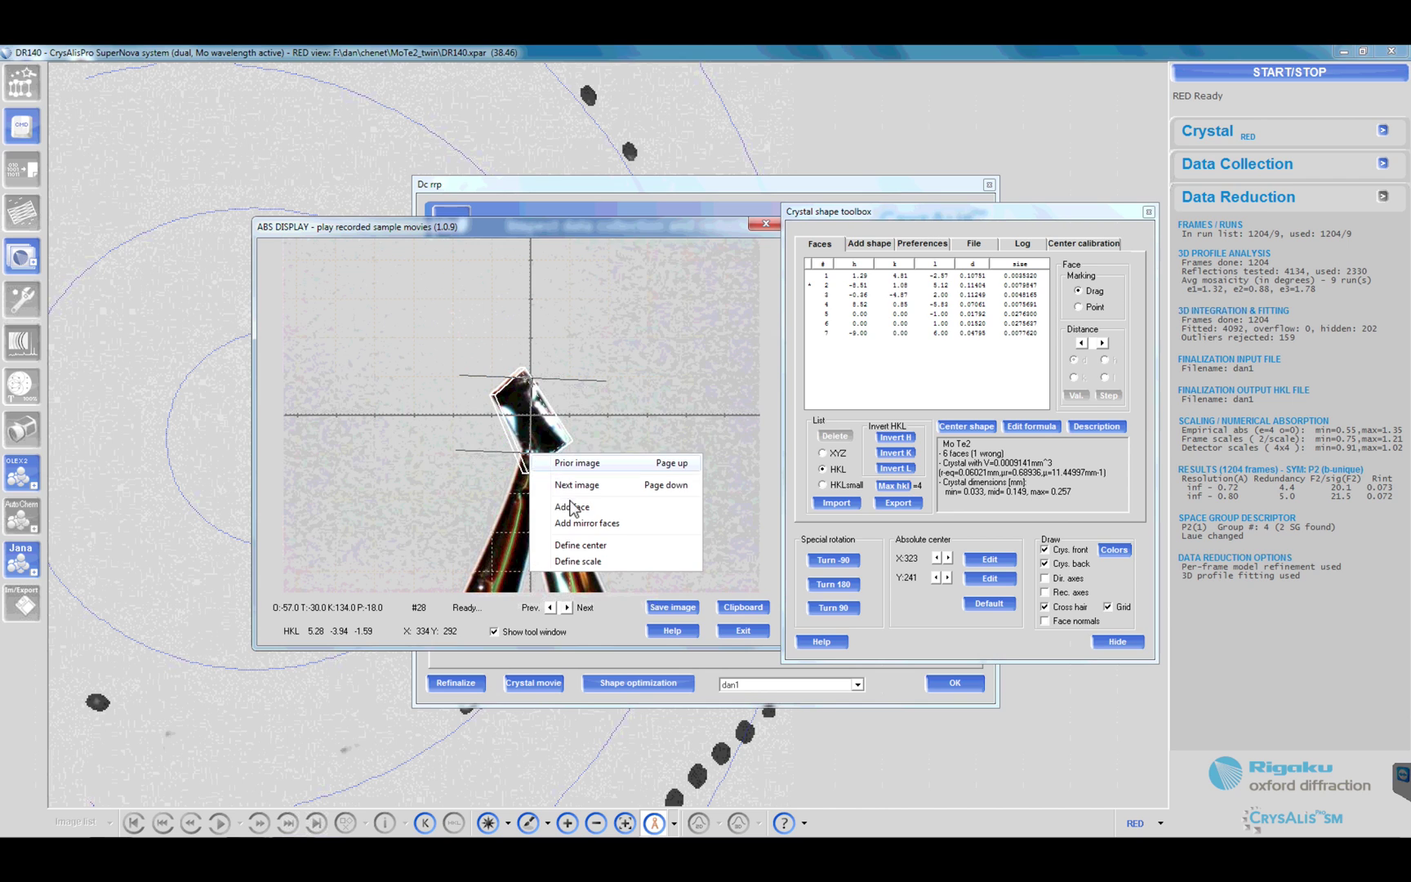
left_click(577, 511)
left_click(414, 464)
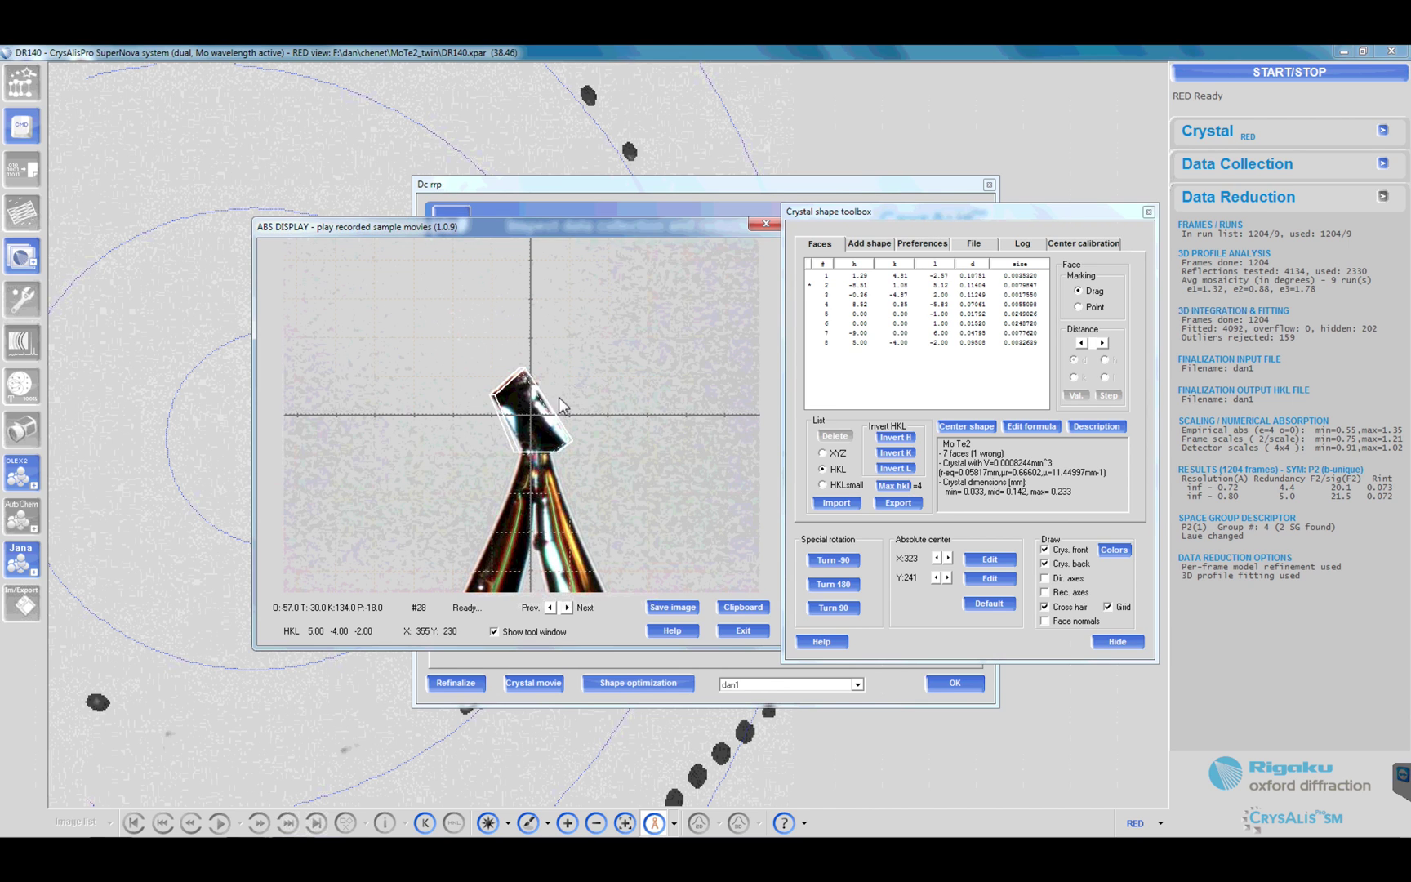
Step: In frame 32, move face 4 outward to 0.10661 and add a face along that edge with real hkl 8.683 0.017 -5.629 and measured distance 0.06165
left_click(550, 607)
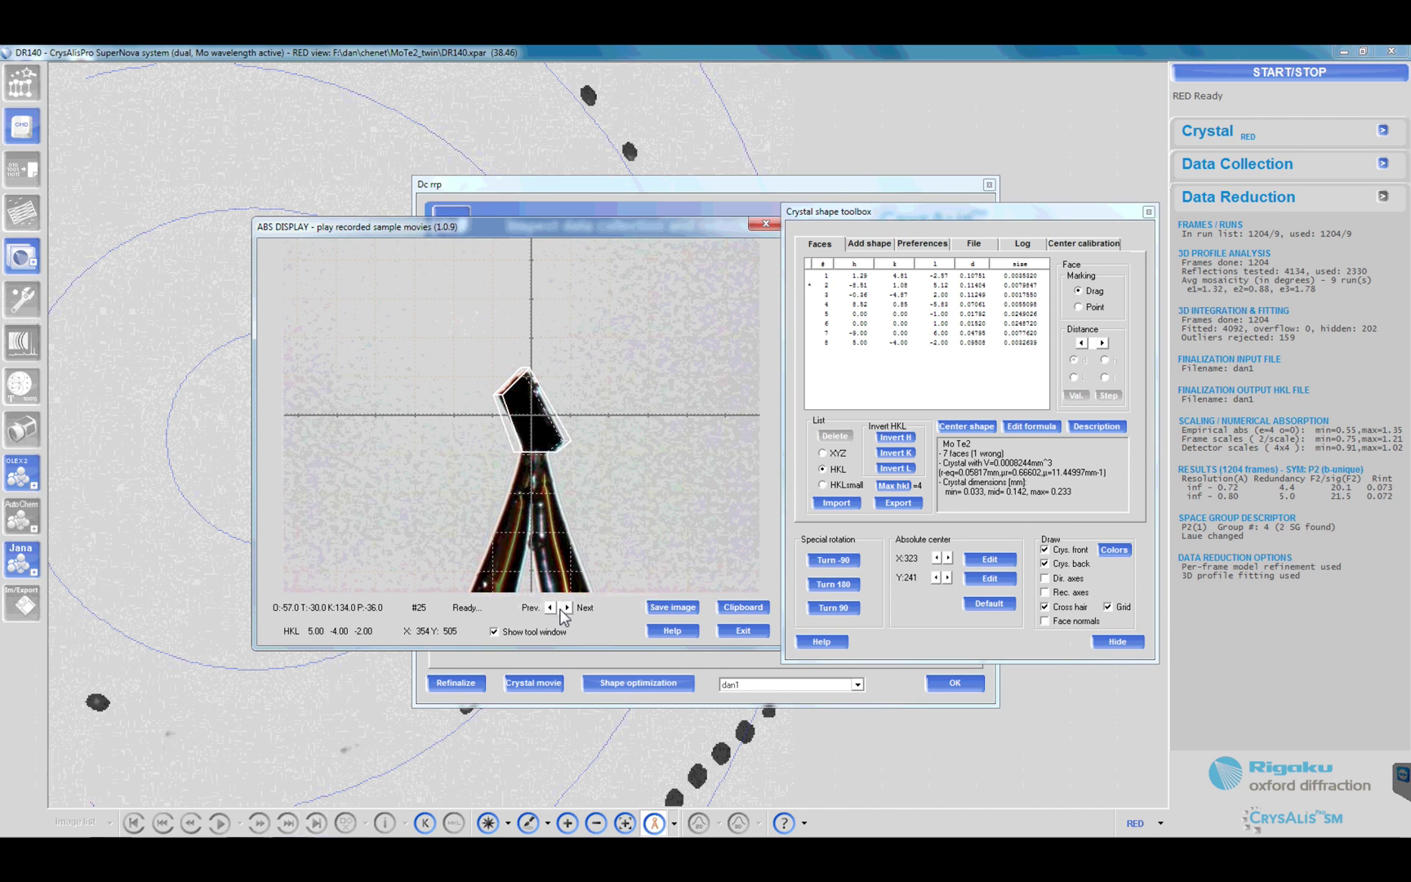
left_click(565, 609)
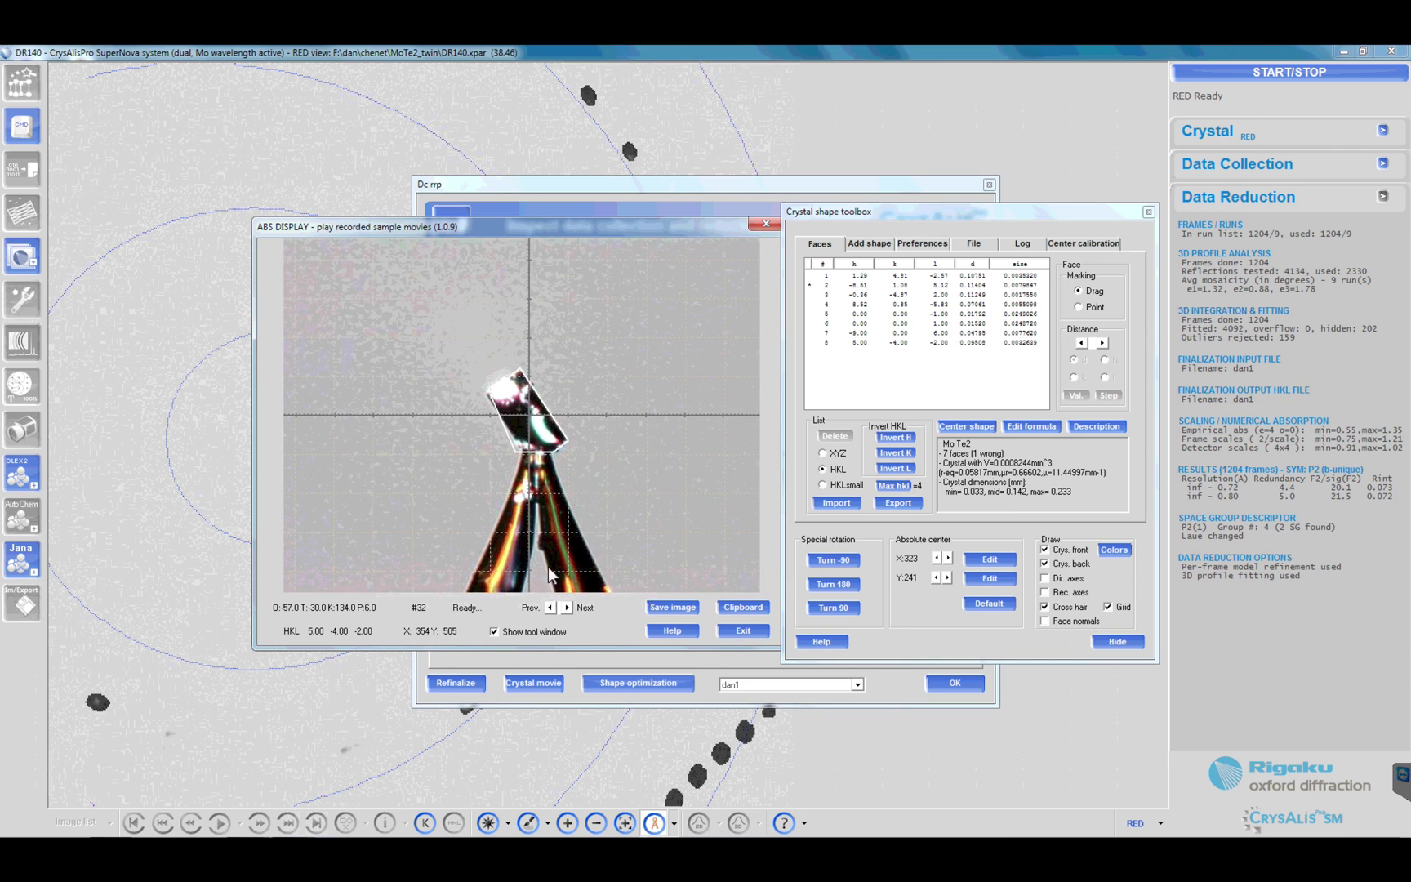
left_click(902, 302)
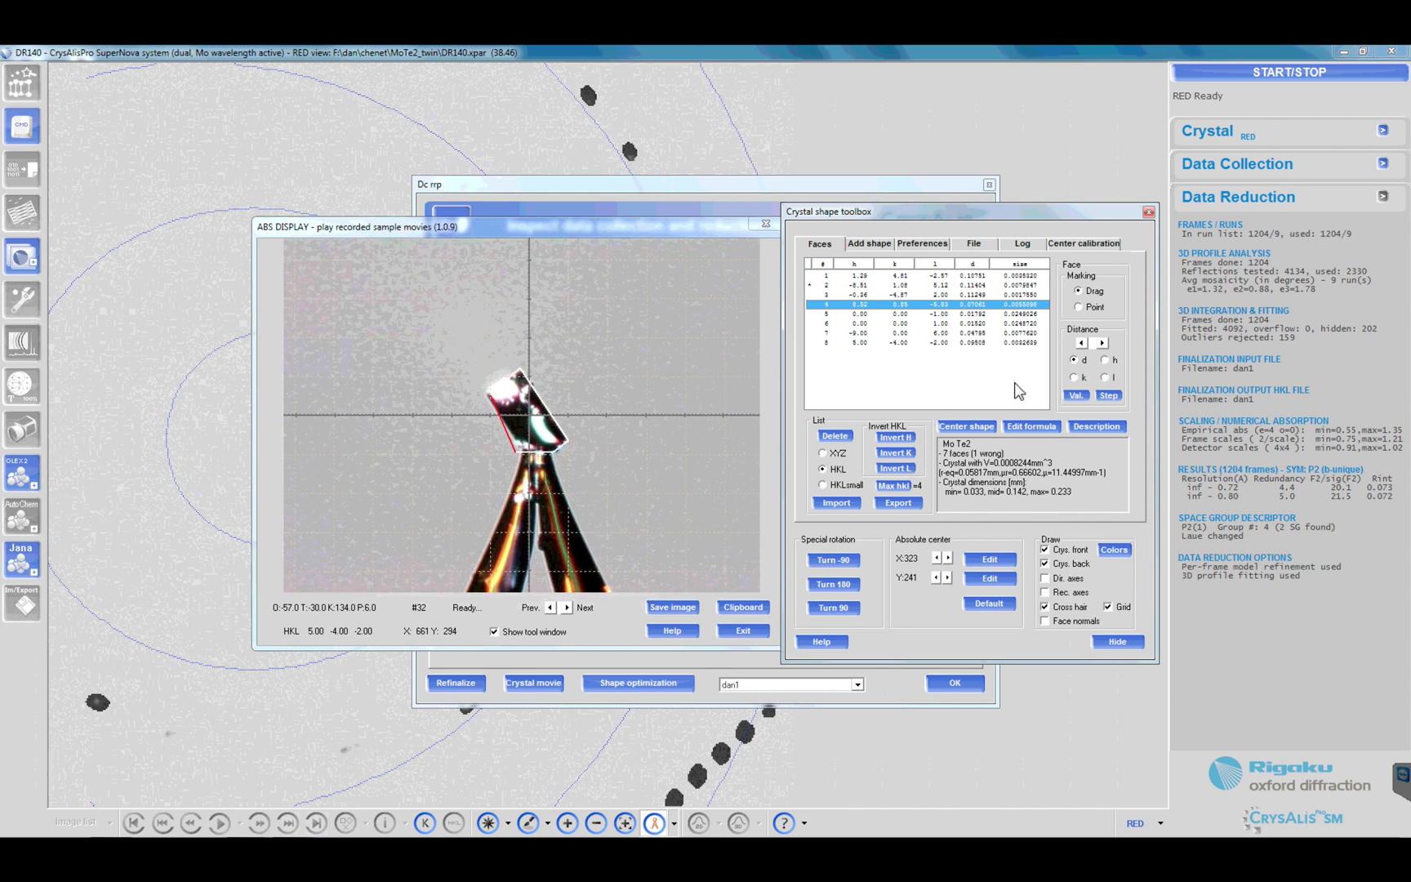
left_click(1102, 344)
left_click_drag(529, 409, 511, 432)
right_click(512, 432)
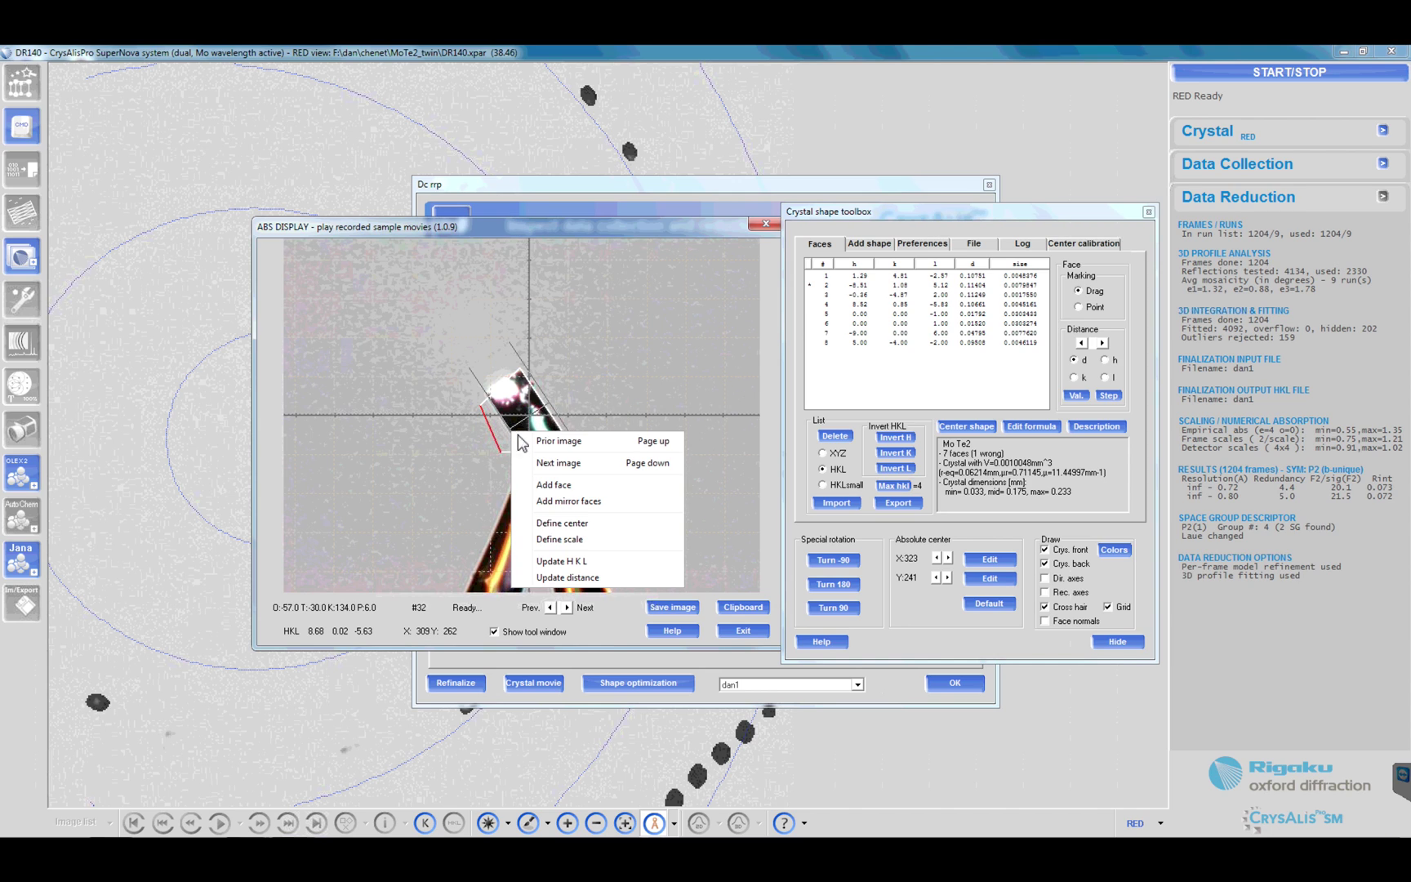
left_click(568, 486)
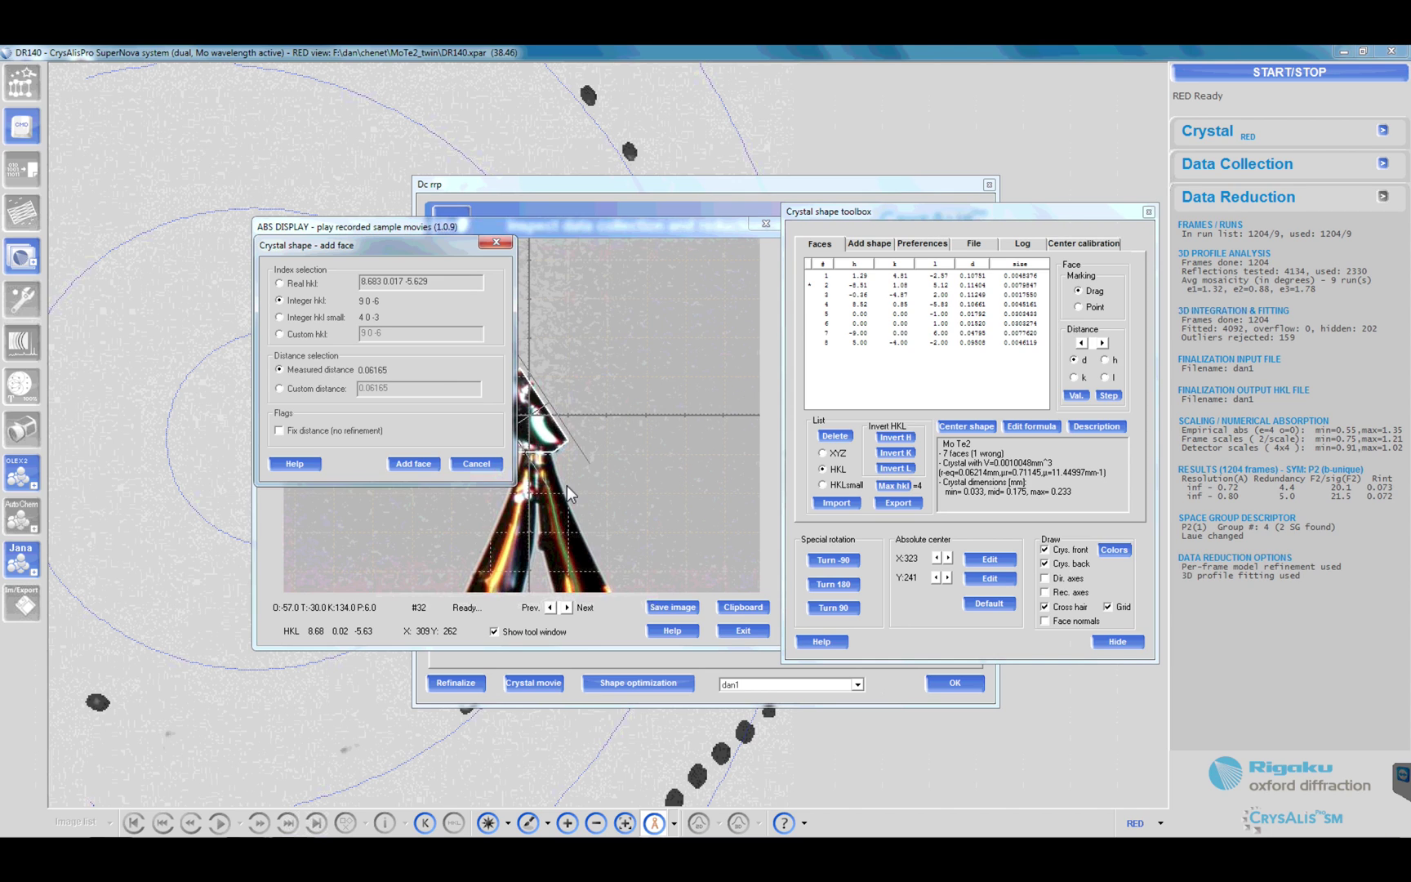
left_click(316, 333)
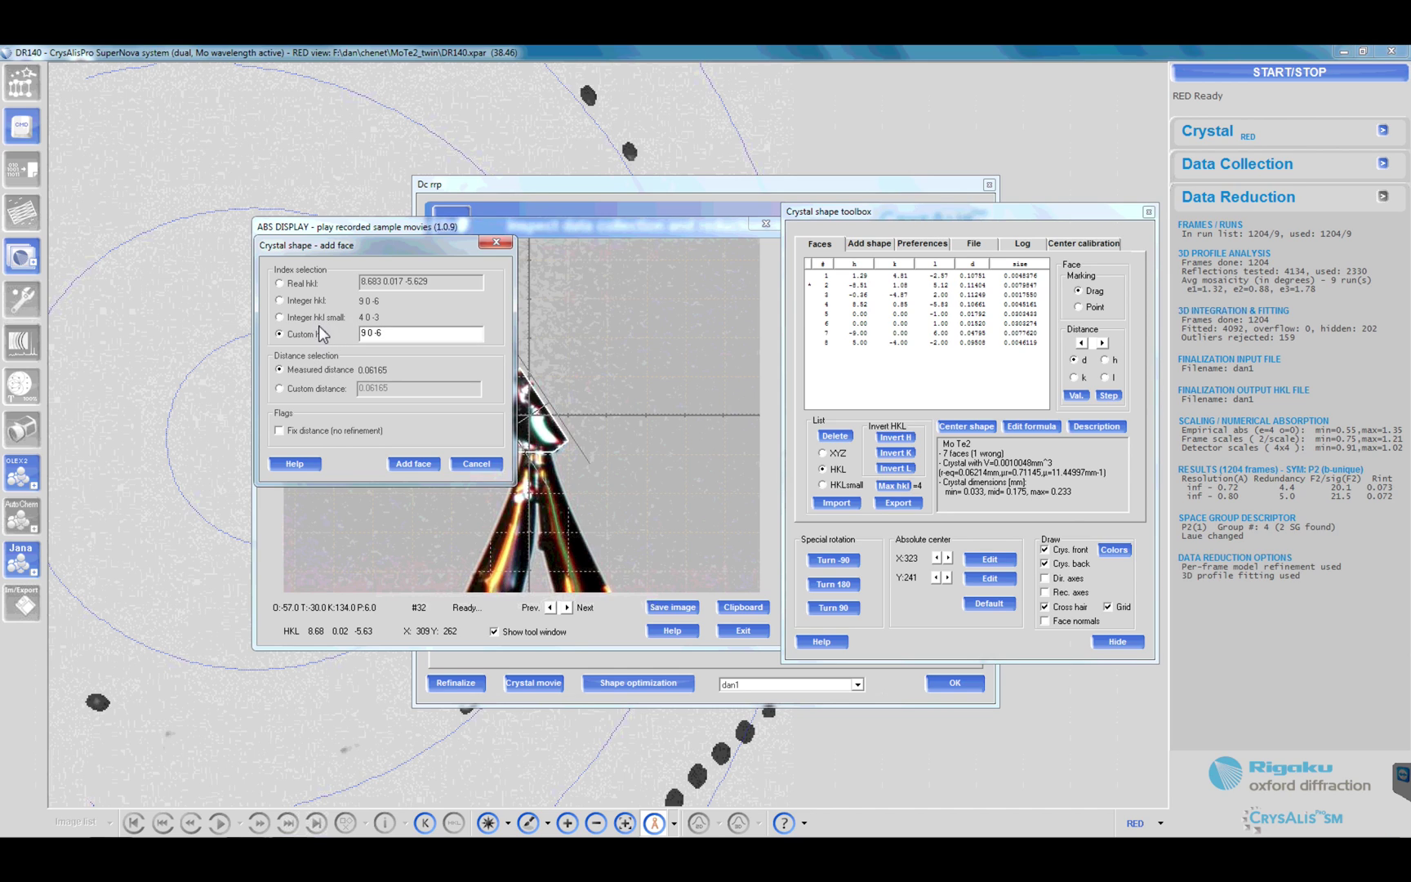
left_click(308, 284)
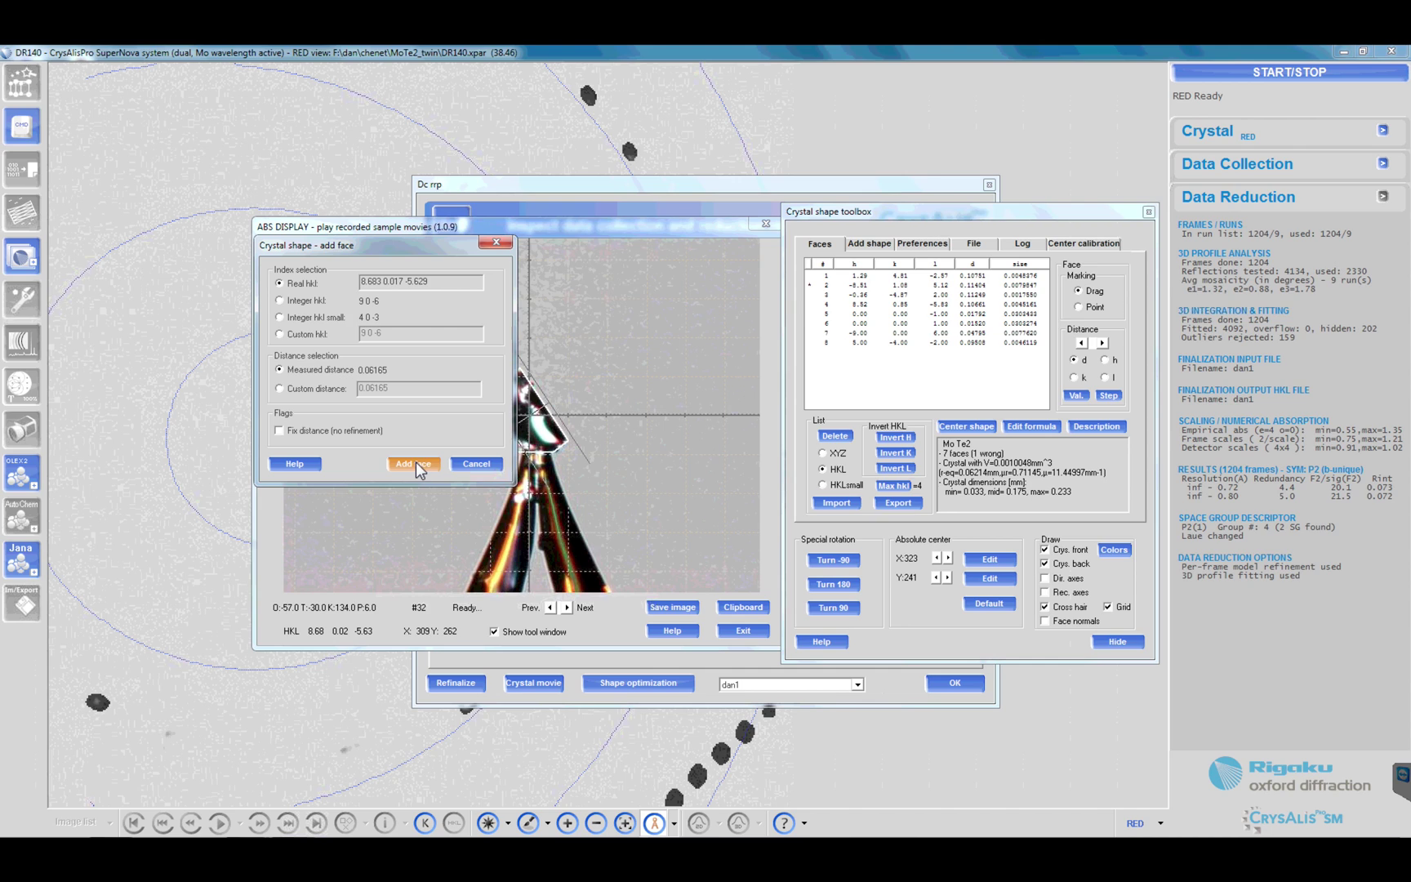
left_click(413, 464)
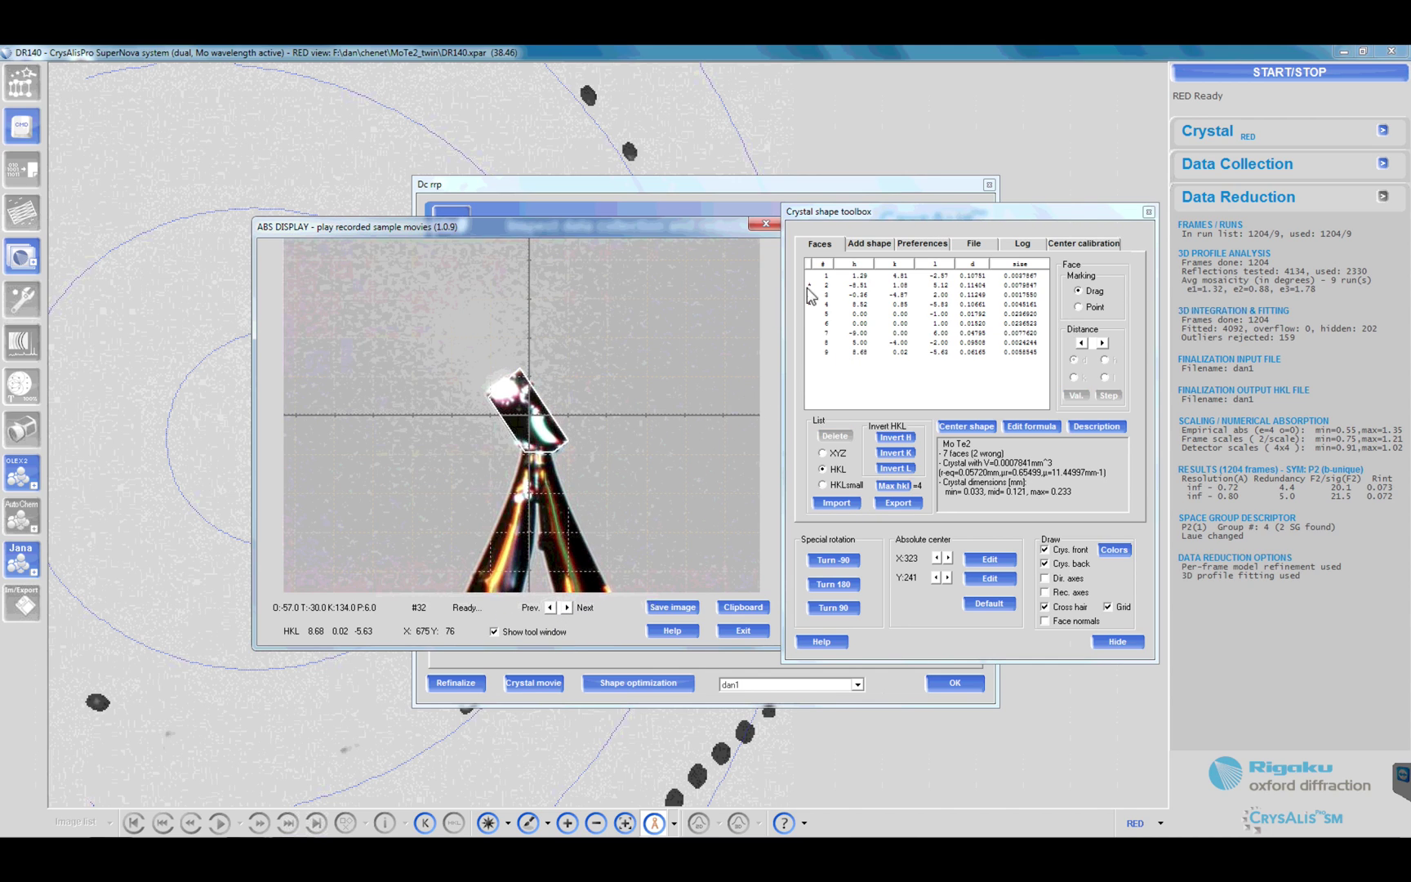
Step: Highlight the listed faces one after another from face 9 up to face 1 to identify each one on the wireframe
left_click(856, 352)
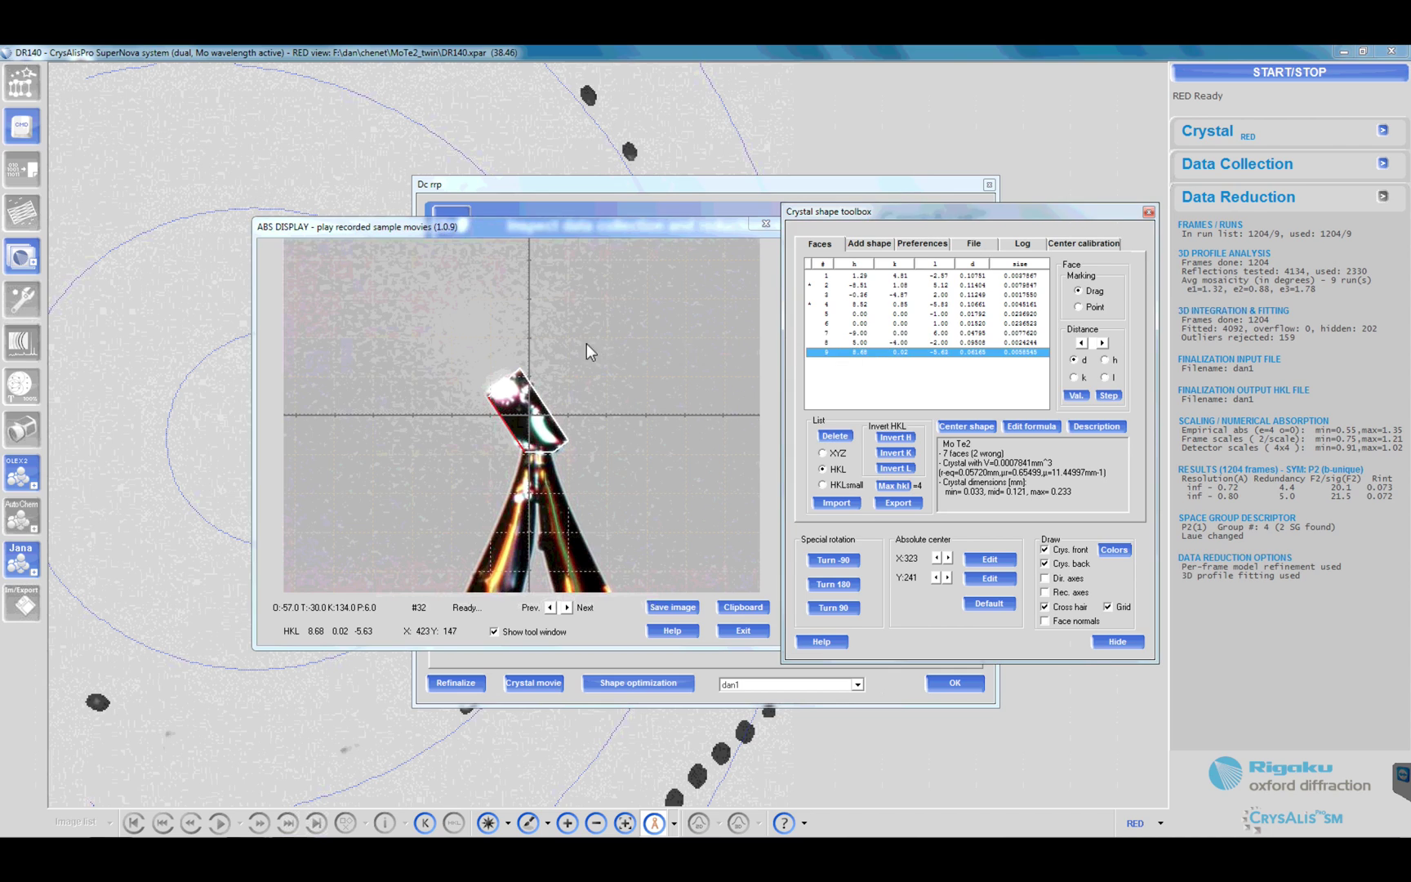
left_click(864, 344)
key("Up")
key("Up")
key("Up")
key("Up")
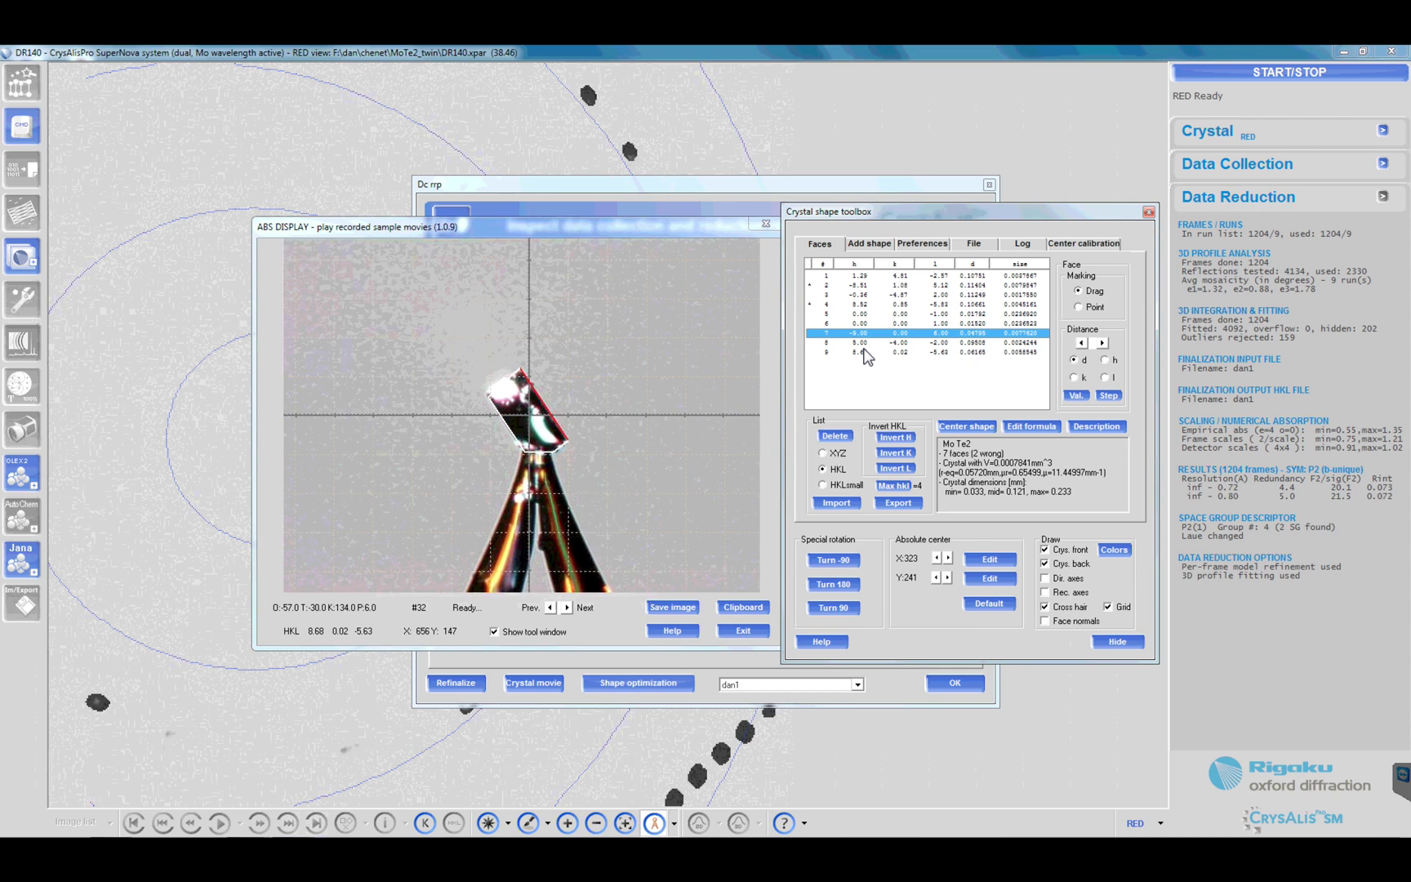
key("Up")
key("Up")
key("Up")
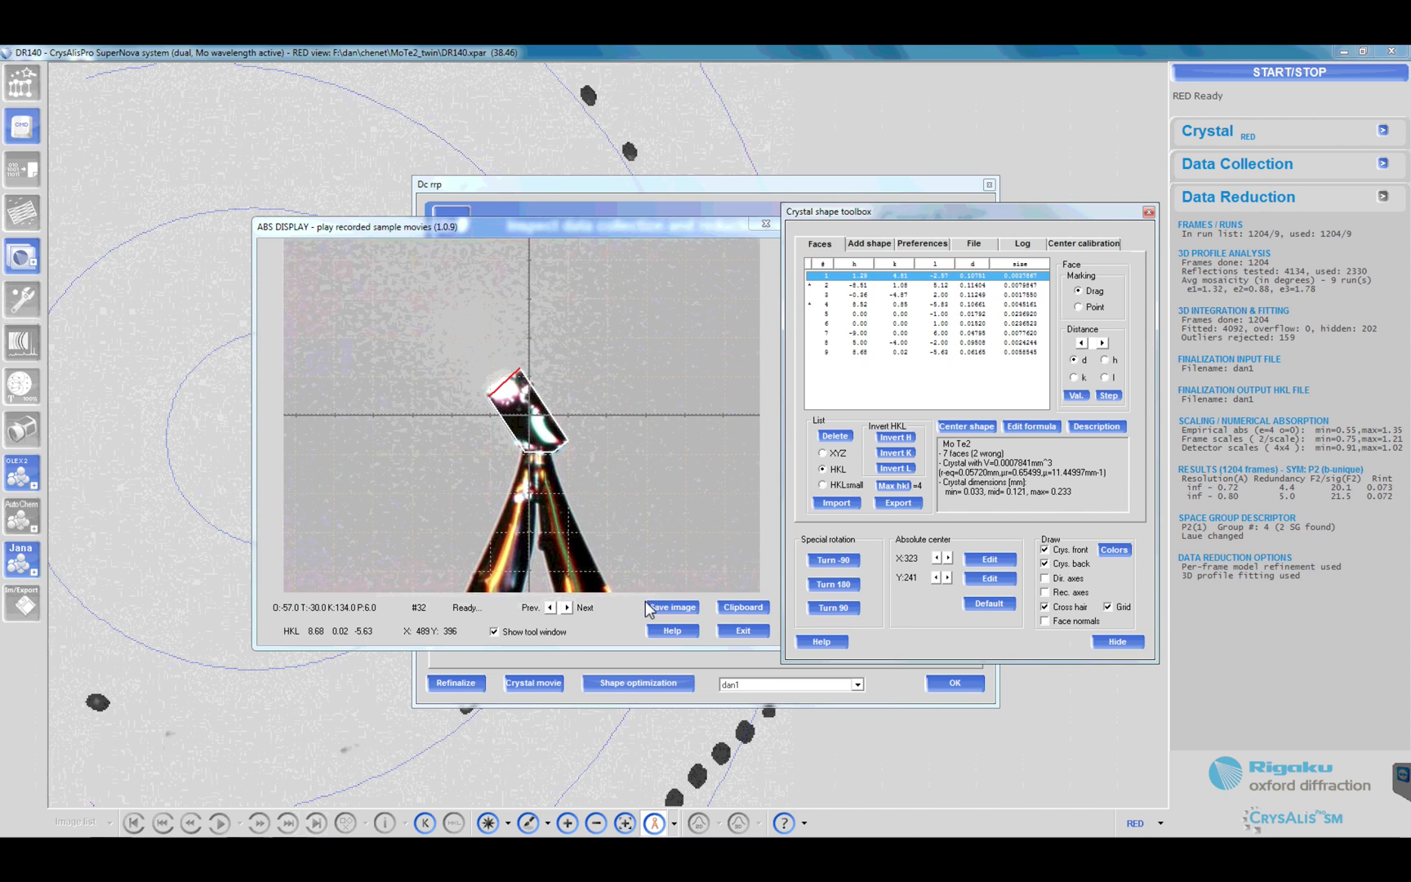
Step: In frame 2, move face 1 outward to 0.13151 and add a face at the crystal's tip with real hkl 0.307 4.869 -1.956, distance 0.10337
left_click(549, 607)
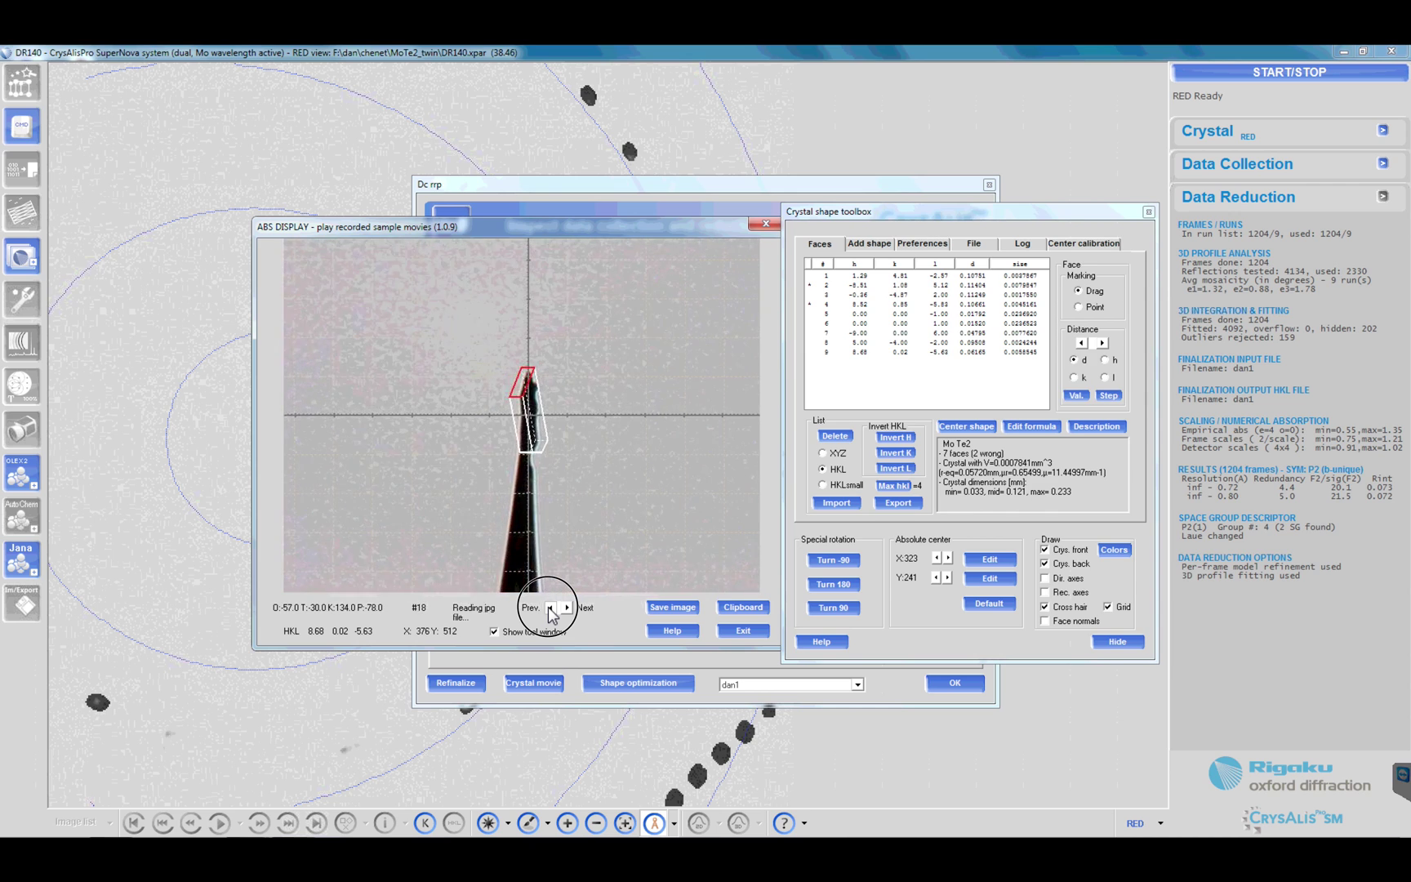
left_click(567, 609)
left_click(1102, 343)
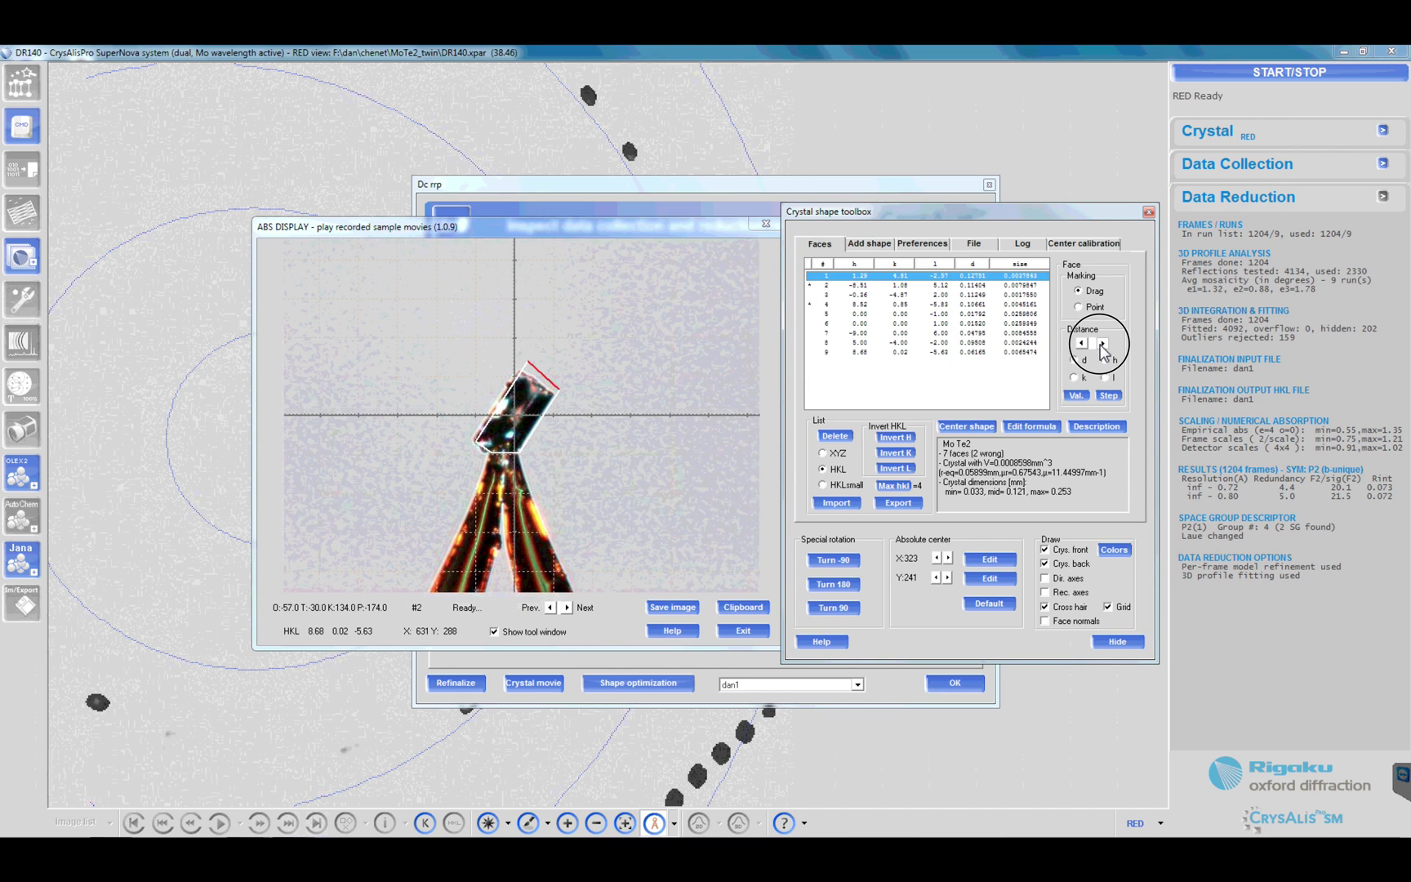
left_click_drag(517, 413, 538, 382)
right_click(538, 381)
left_click(582, 441)
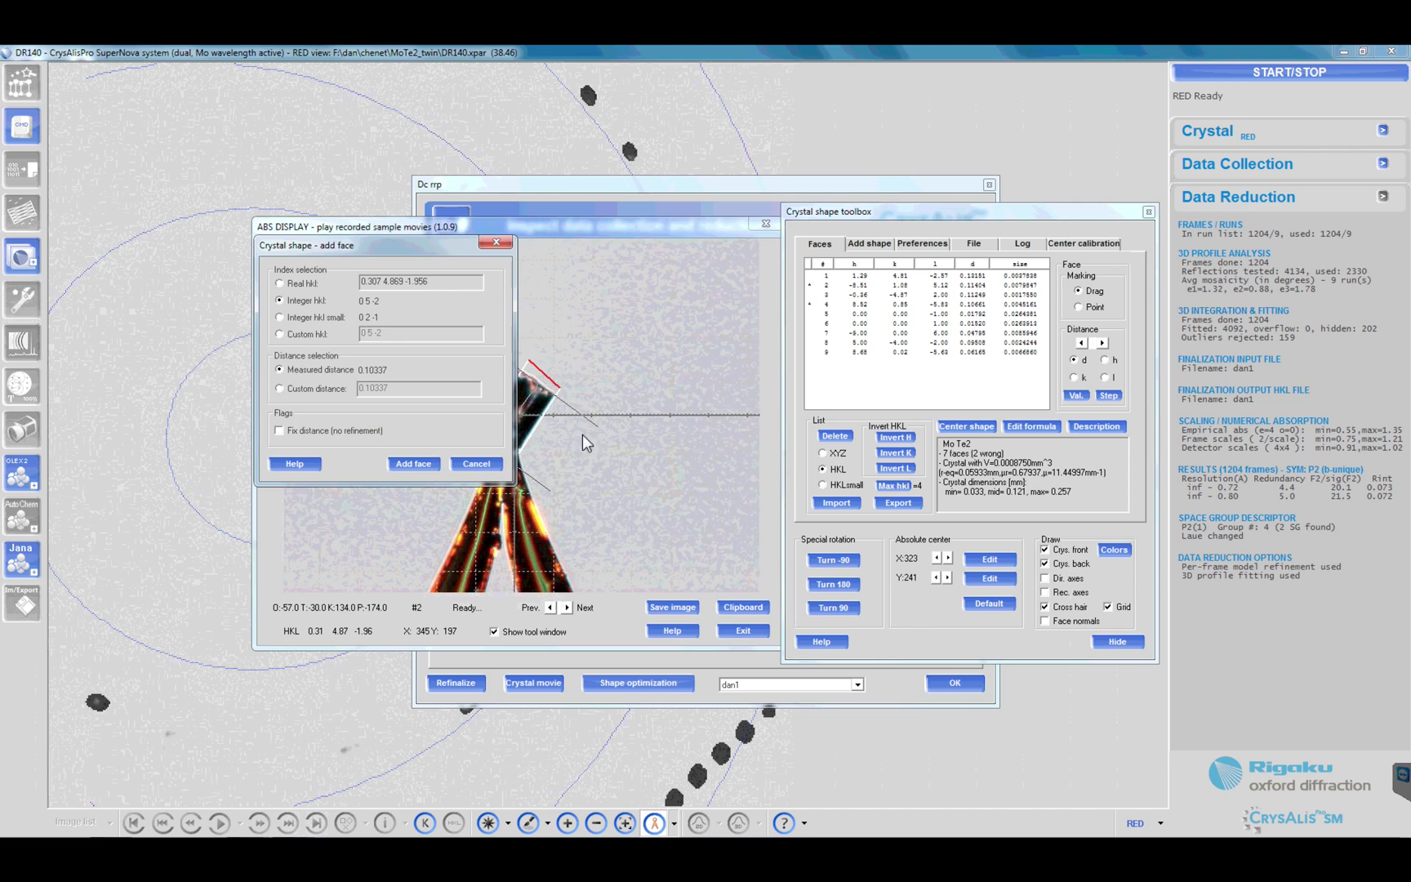
left_click(424, 467)
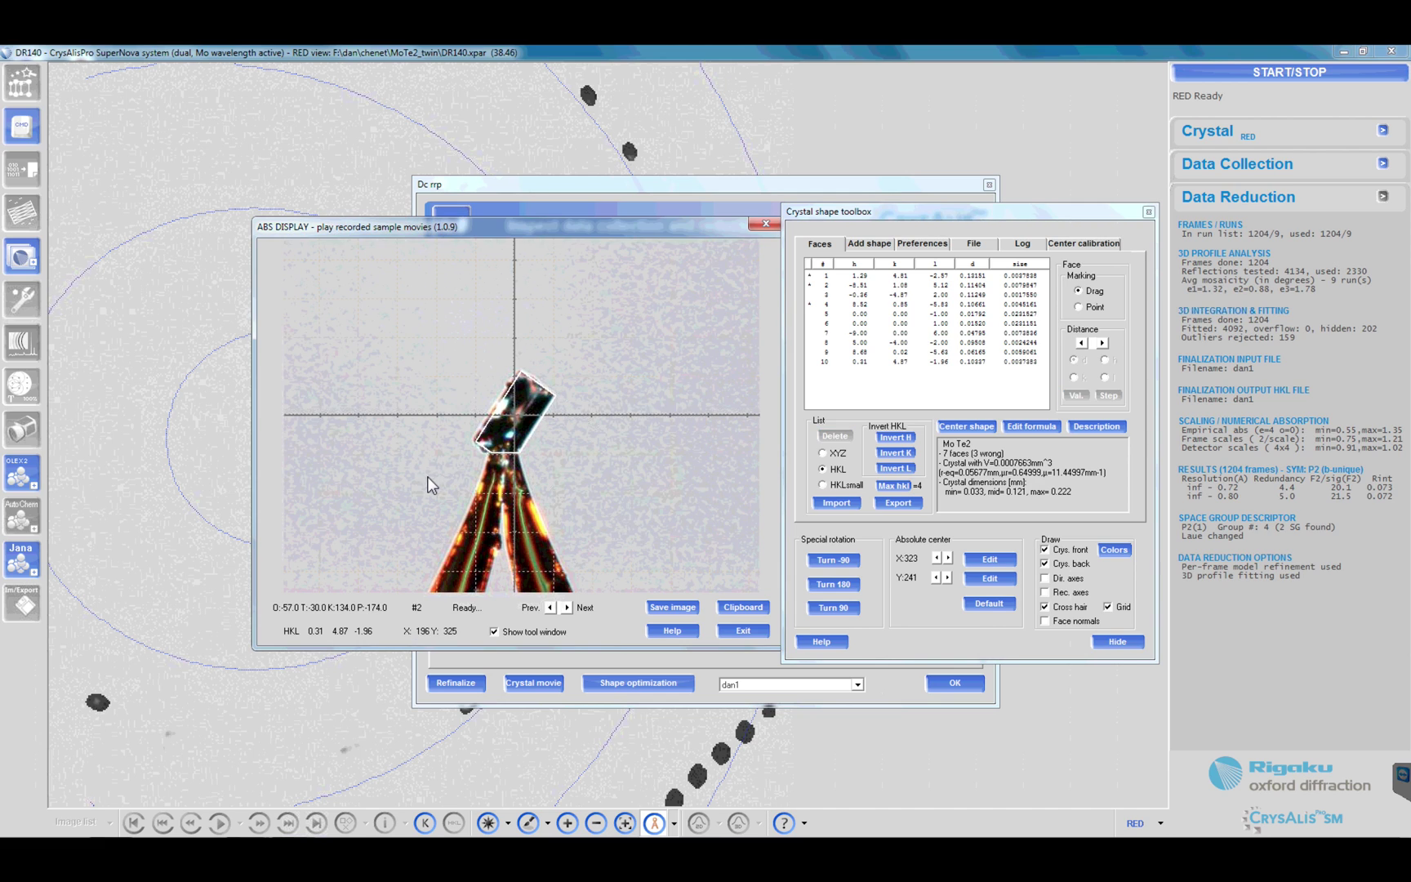
Step: Delete the three flagged faces 1, 2 and 4 that no longer bound the crystal
left_click(835, 275)
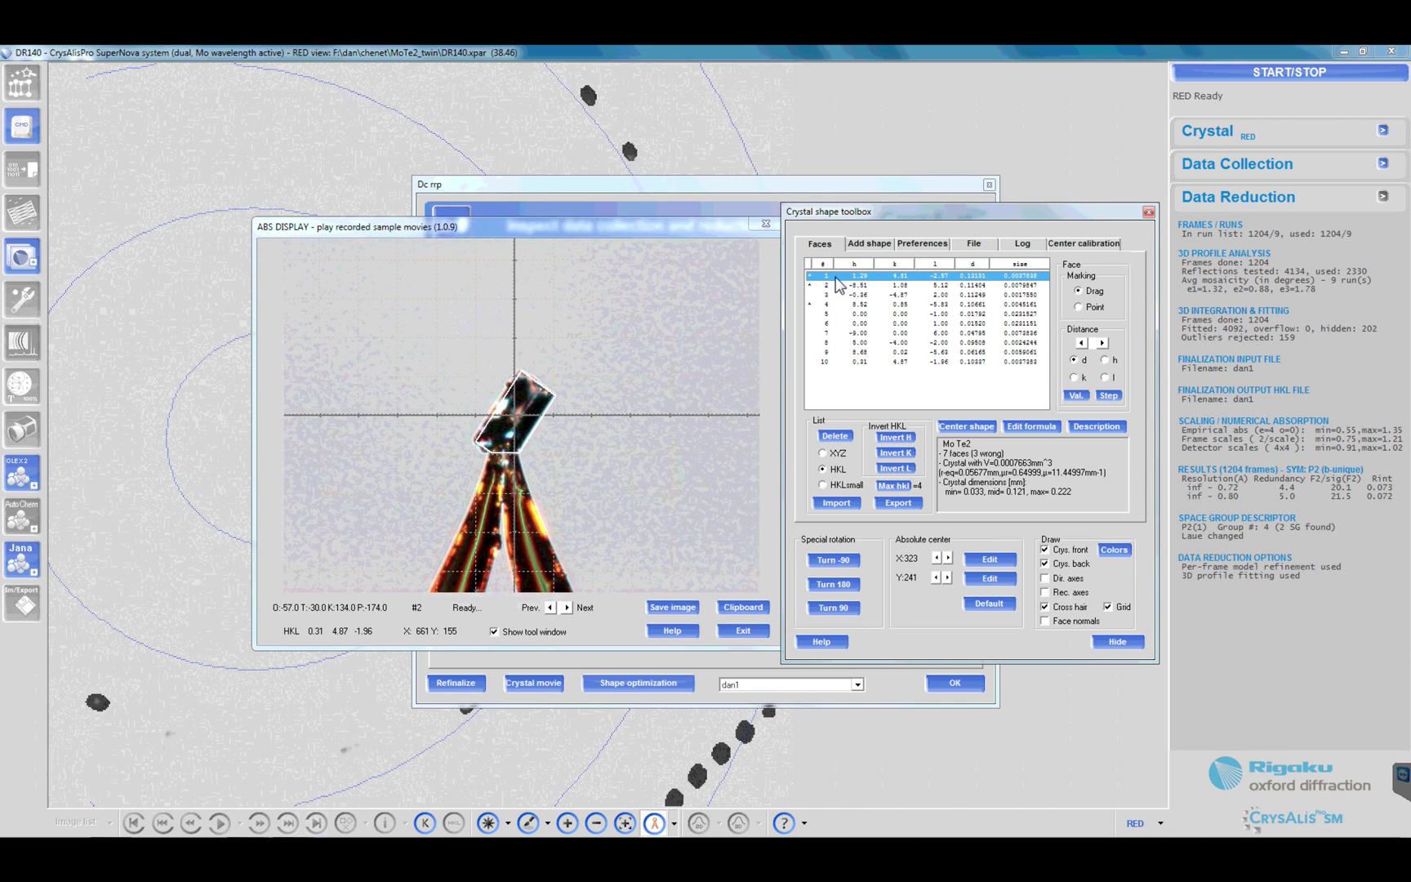
left_click(838, 437)
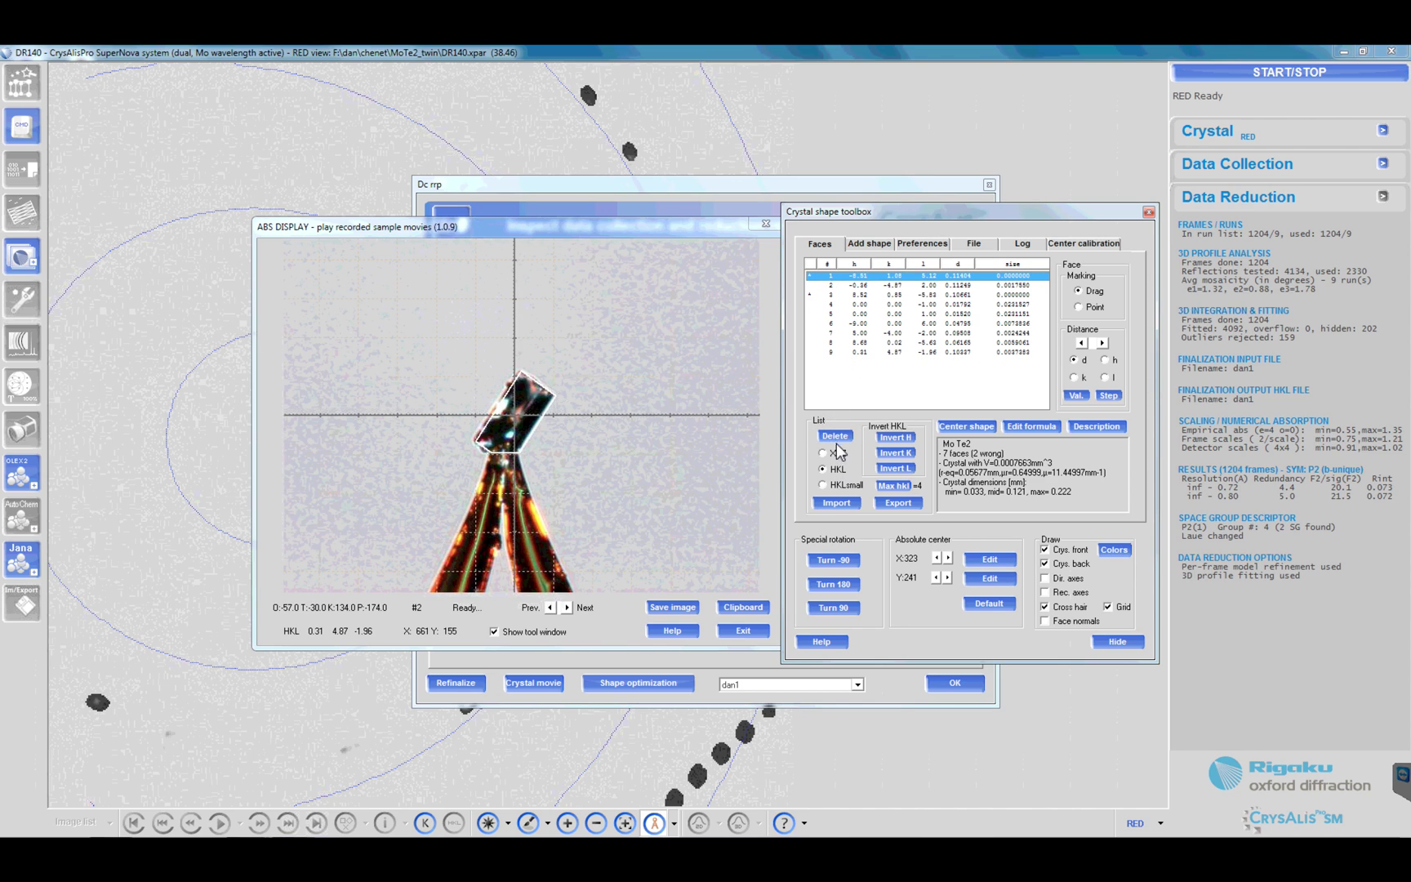
left_click(837, 437)
left_click(839, 286)
left_click(833, 436)
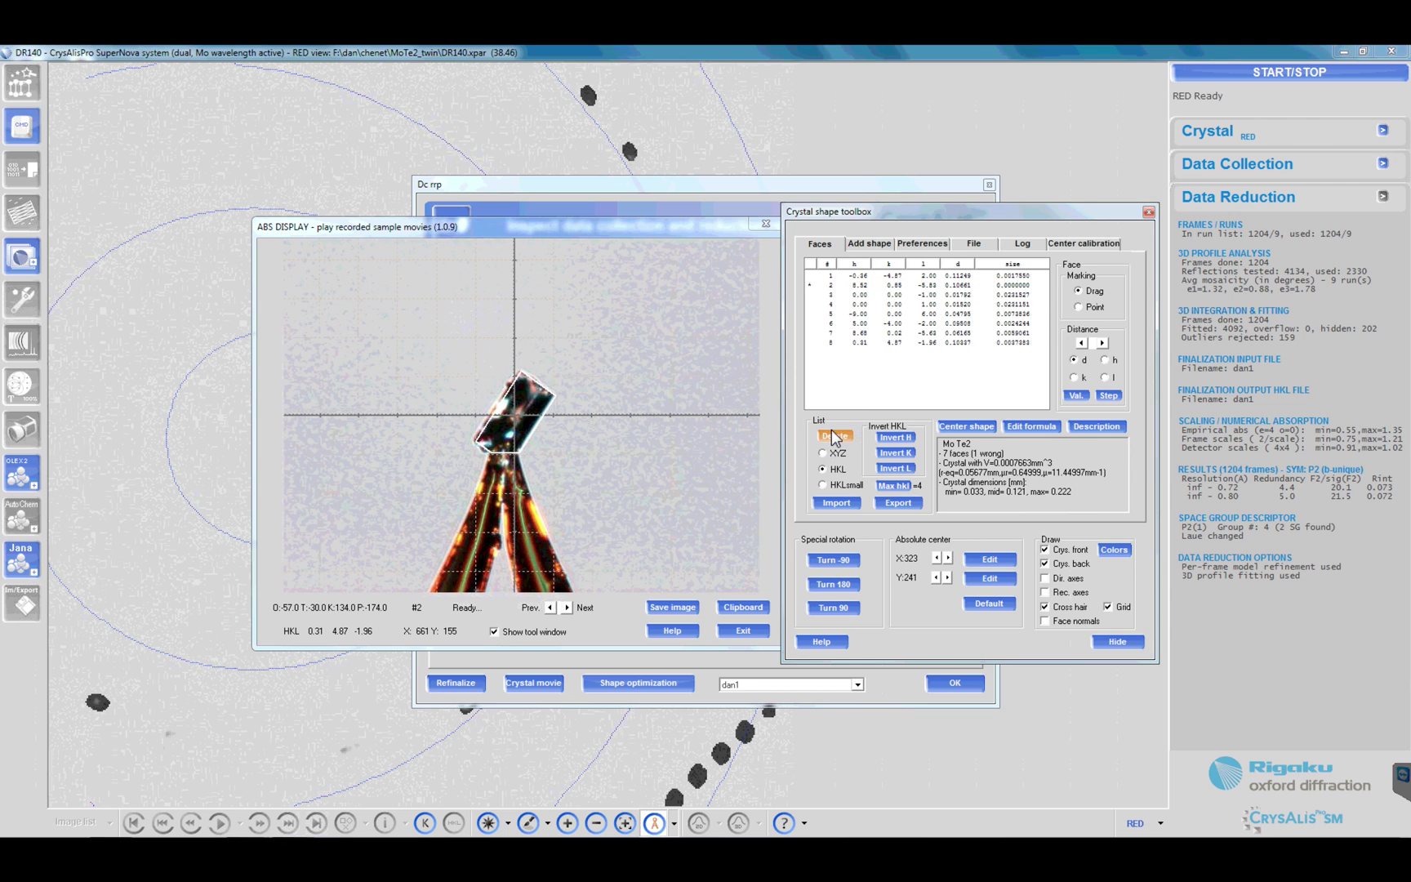
Step: In the edge-on movie frame 46, move the 0 0 -1 face inward to a distance of 0.00592
left_click(552, 608)
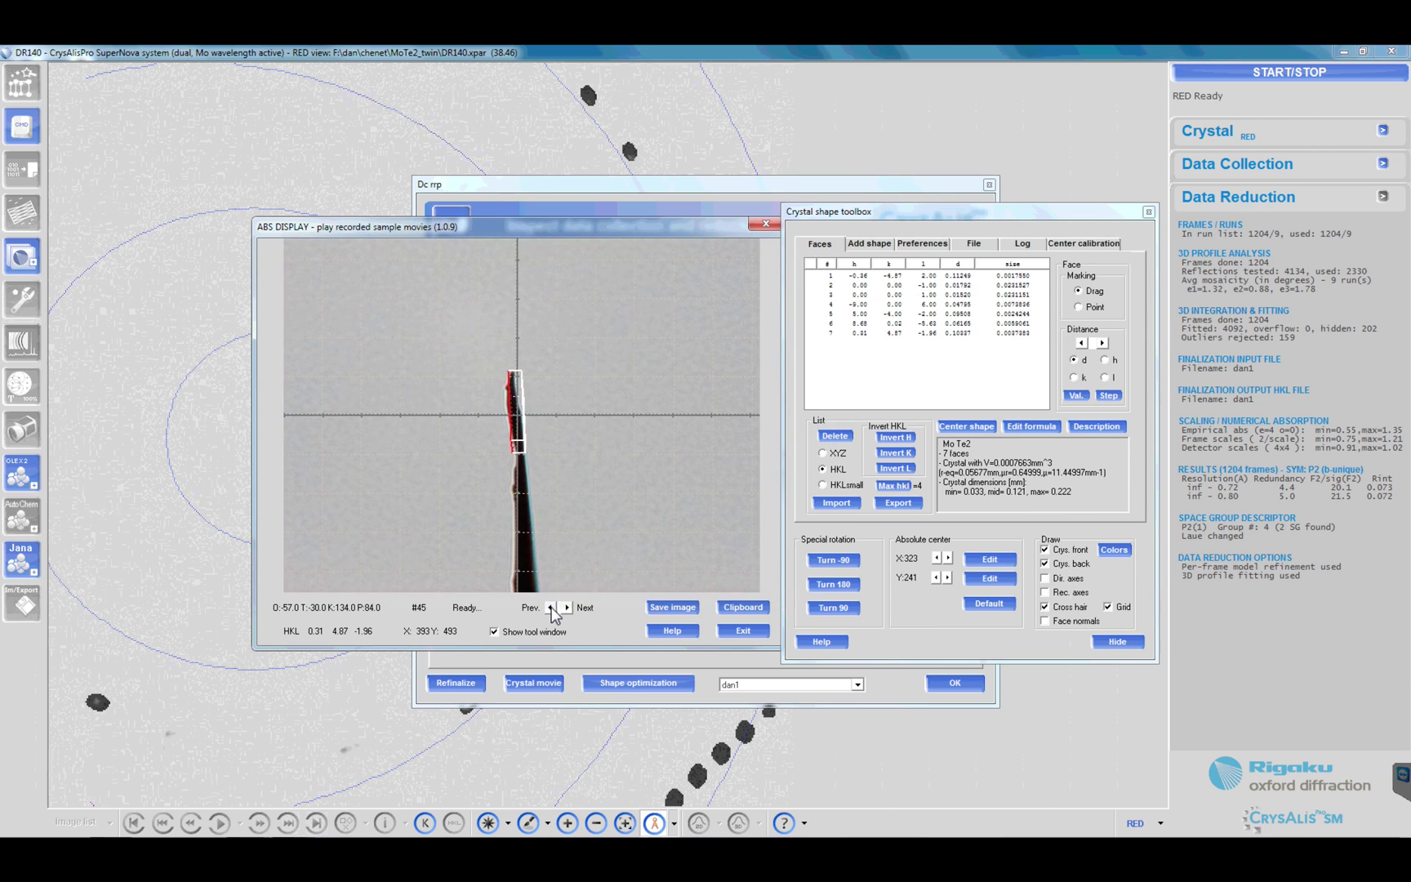
left_click(567, 608)
left_click(567, 608)
left_click(552, 608)
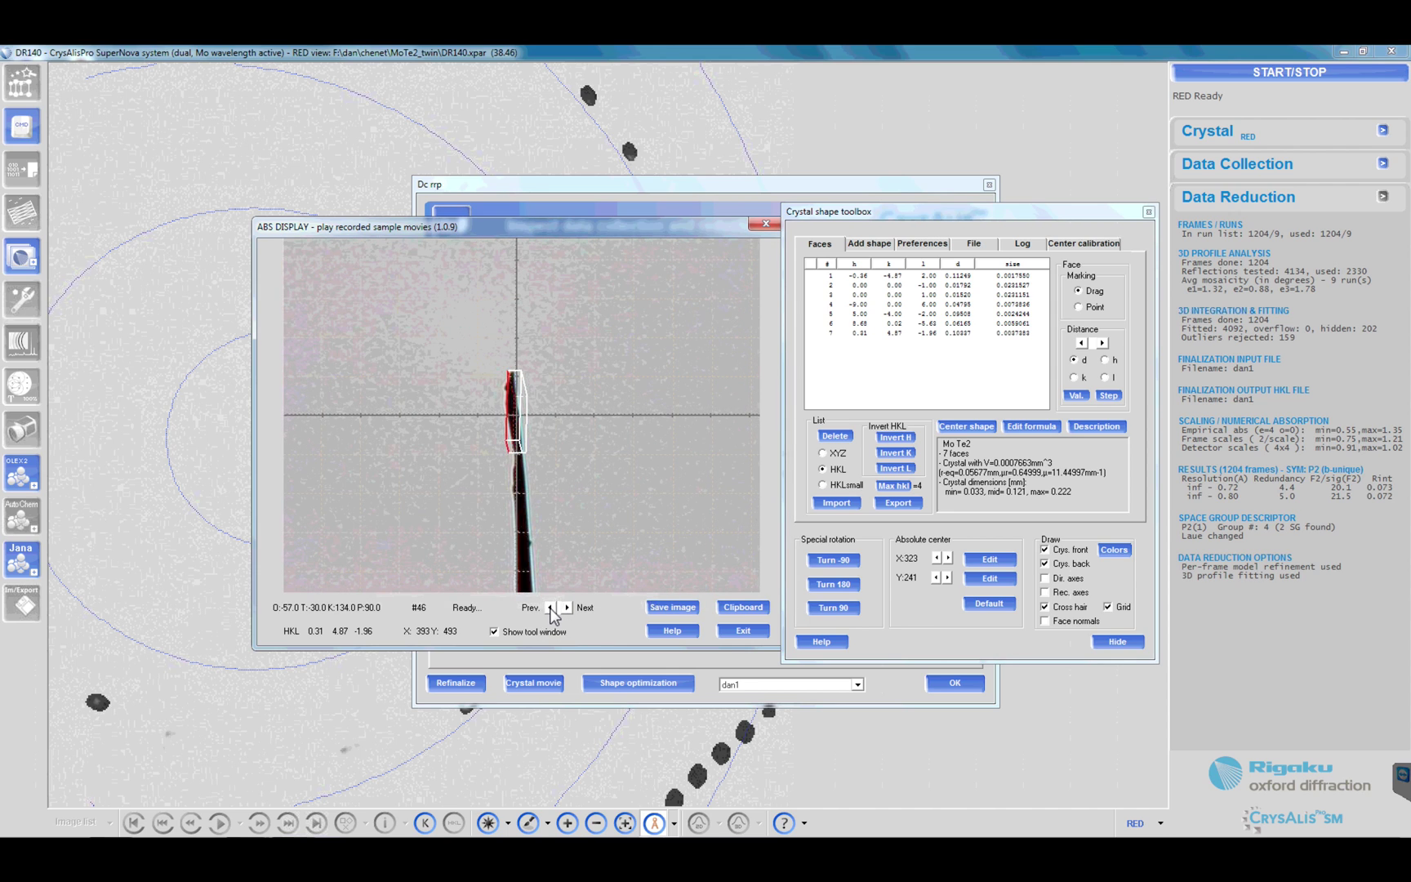
left_click(552, 608)
left_click(567, 607)
left_click(866, 277)
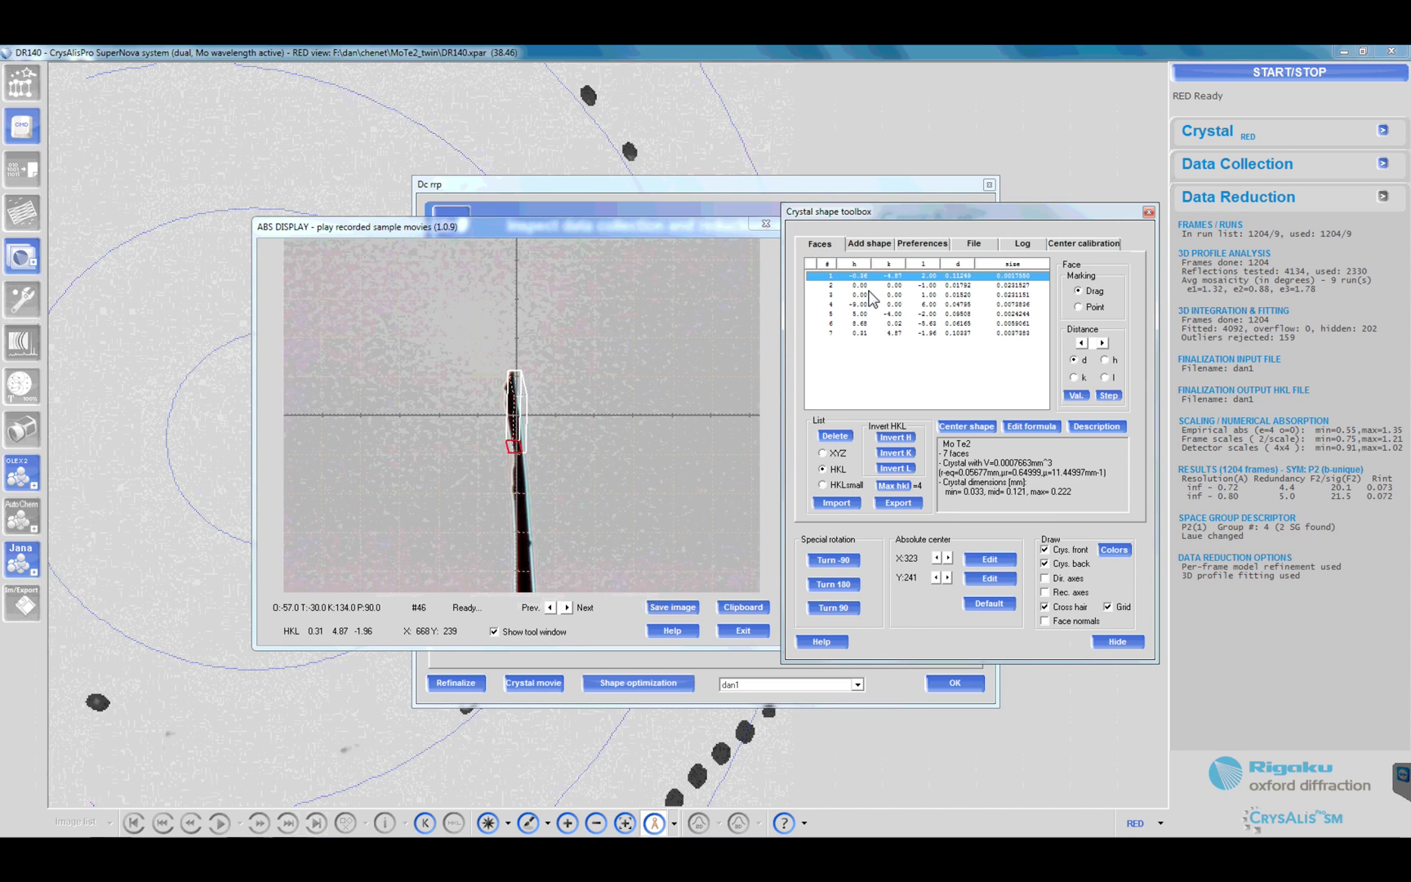
left_click(869, 288)
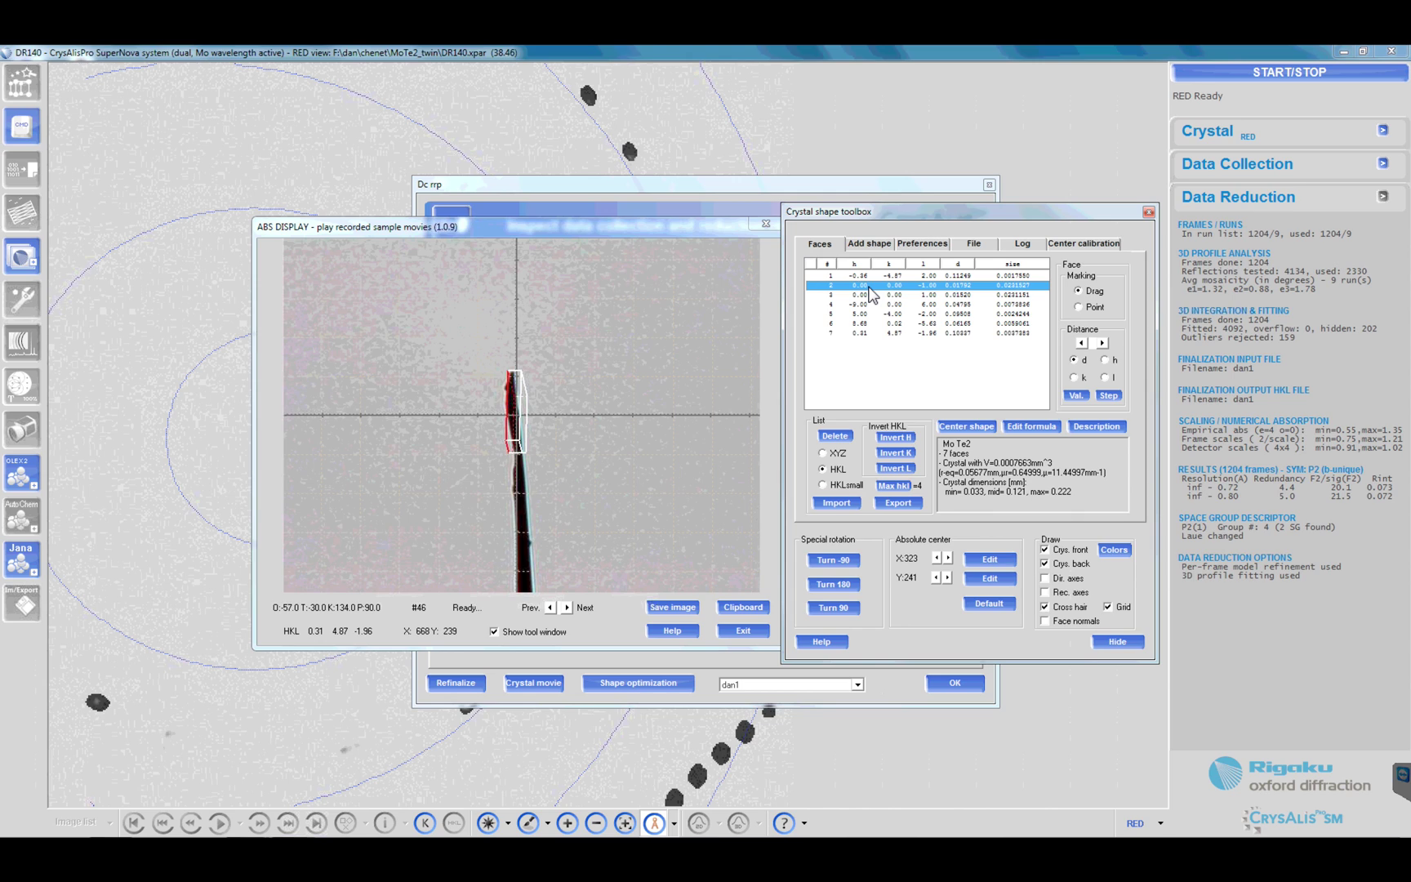
left_click(1083, 343)
left_click(1083, 343)
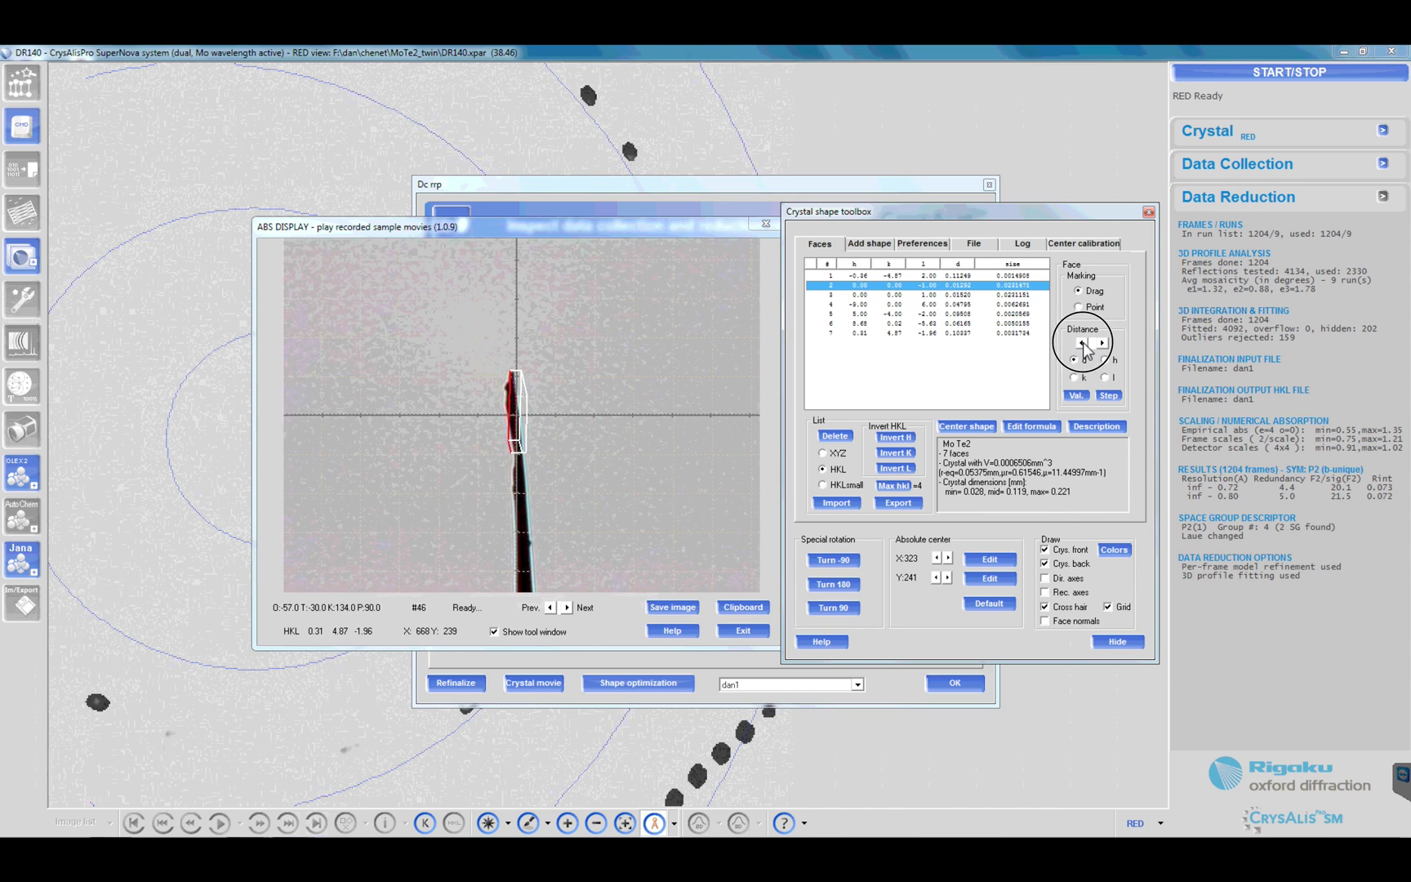
left_click(1082, 343)
left_click(1082, 343)
Step: Move the 0 0 1 face inward to a distance of 0.00720
left_click(869, 296)
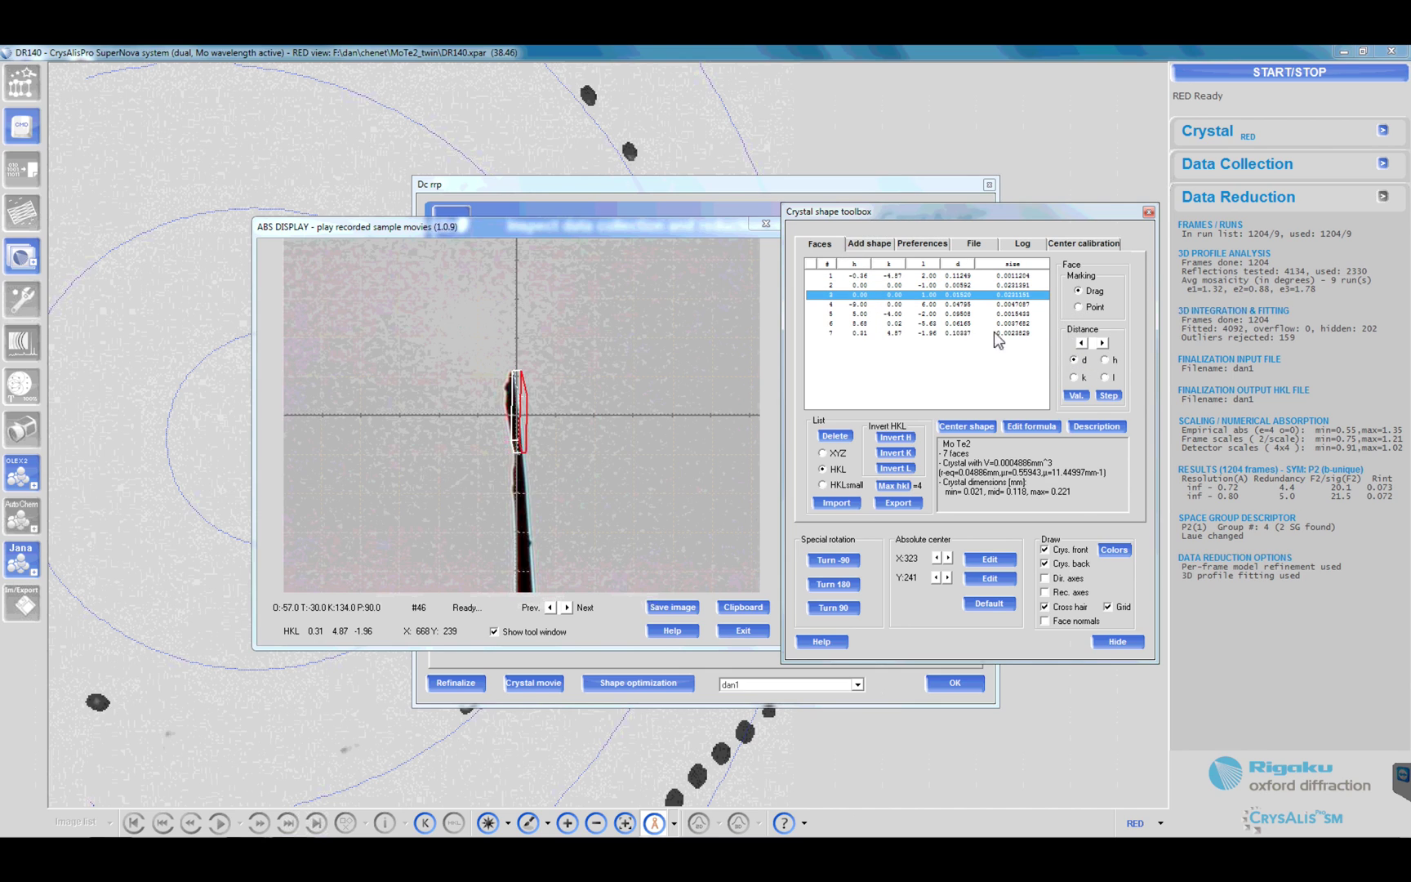
left_click(1082, 343)
left_click(1082, 343)
left_click(1083, 343)
left_click(1083, 343)
left_click(1082, 343)
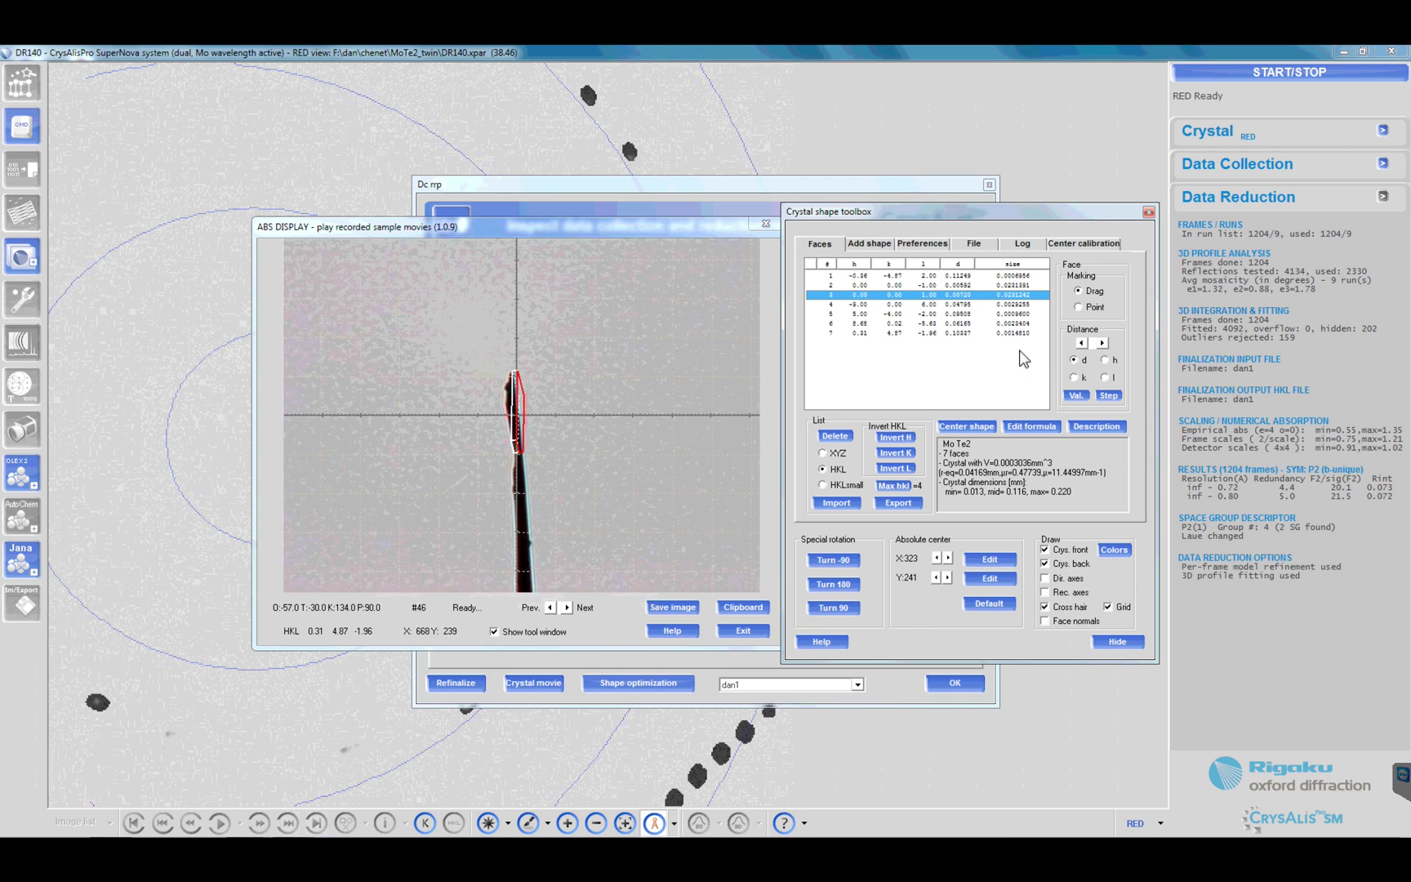
Step: Step through the crystal movie to compare the thinned wireframe with the crystal's outline from all sides, ending at frame 19
left_click(550, 607)
left_click(550, 608)
left_click(549, 607)
left_click(550, 607)
left_click(568, 608)
left_click(568, 607)
left_click(567, 608)
left_click(568, 607)
left_click(568, 607)
left_click(567, 607)
left_click(567, 608)
left_click(567, 608)
left_click(567, 608)
left_click(568, 608)
left_click(568, 608)
left_click(568, 607)
left_click(568, 608)
left_click(568, 607)
left_click(568, 607)
left_click(568, 608)
left_click(567, 608)
left_click(568, 607)
left_click(568, 607)
left_click(568, 608)
left_click(568, 608)
left_click(568, 607)
left_click(568, 607)
left_click(568, 607)
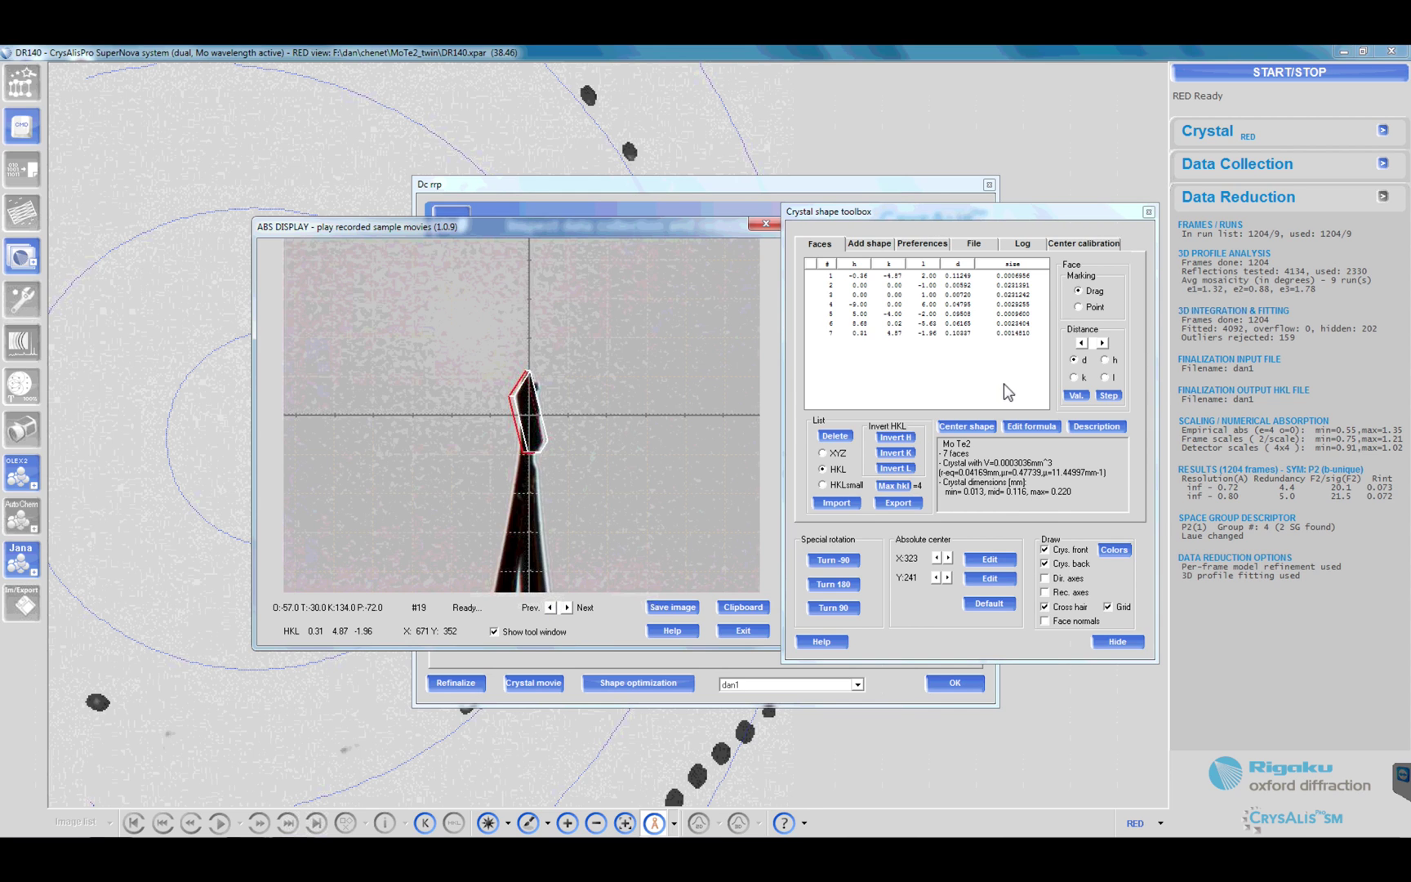
Step: Move the 0 0 1 face inward to 0.00620 and check the fit in neighbouring frames up to frame 8
left_click(1083, 344)
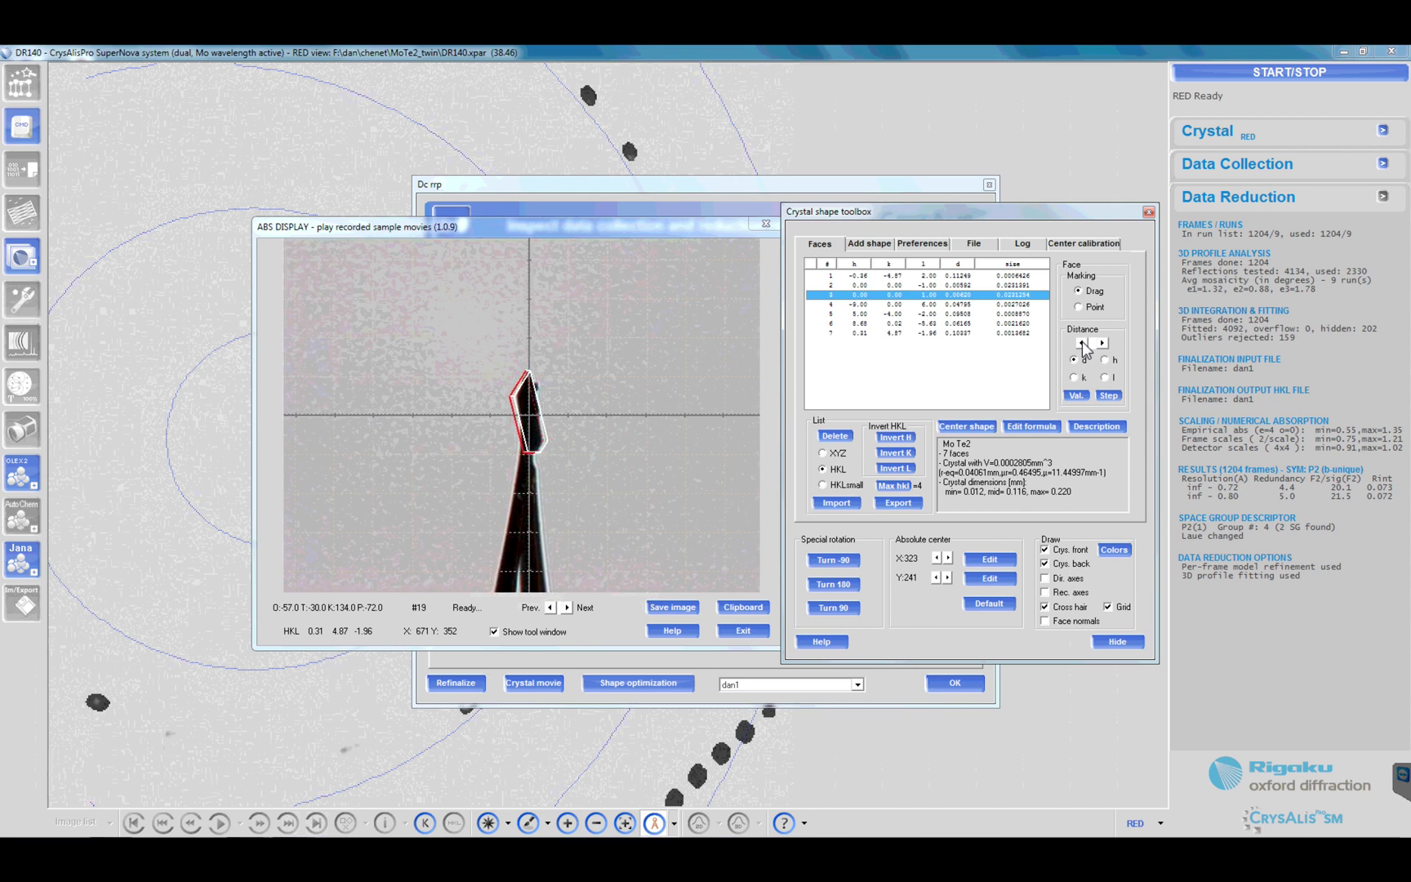
left_click(562, 607)
left_click(552, 608)
left_click(551, 608)
left_click(552, 609)
left_click(551, 608)
left_click(551, 609)
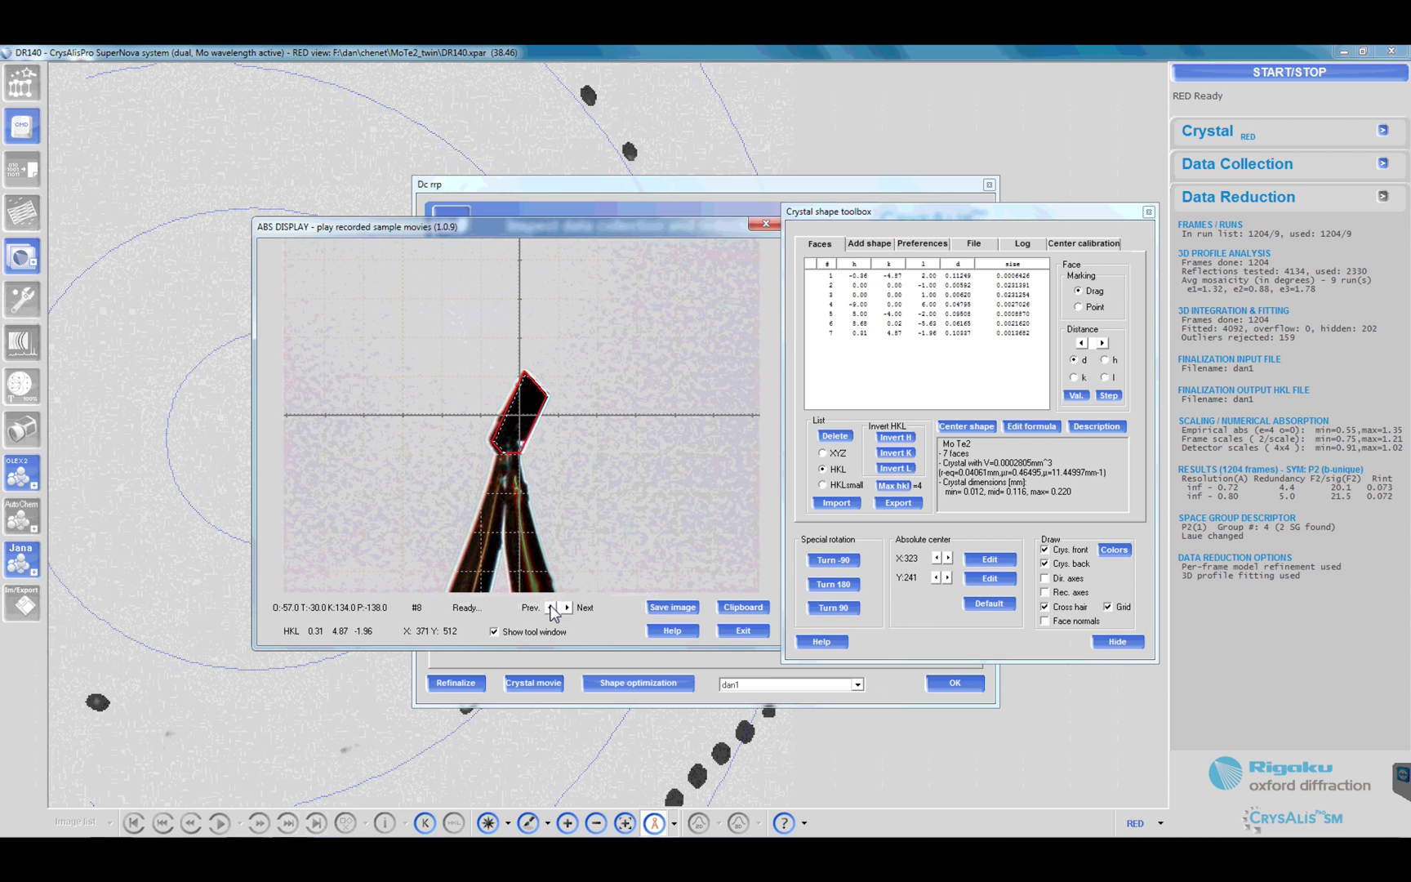
Step: Check the Z value of MoTe2 in Olex2, return to CrysAlisPro and apply Z = 4 to the crystal's Mo Te2 formula for the absorption coefficient
left_click(1033, 425)
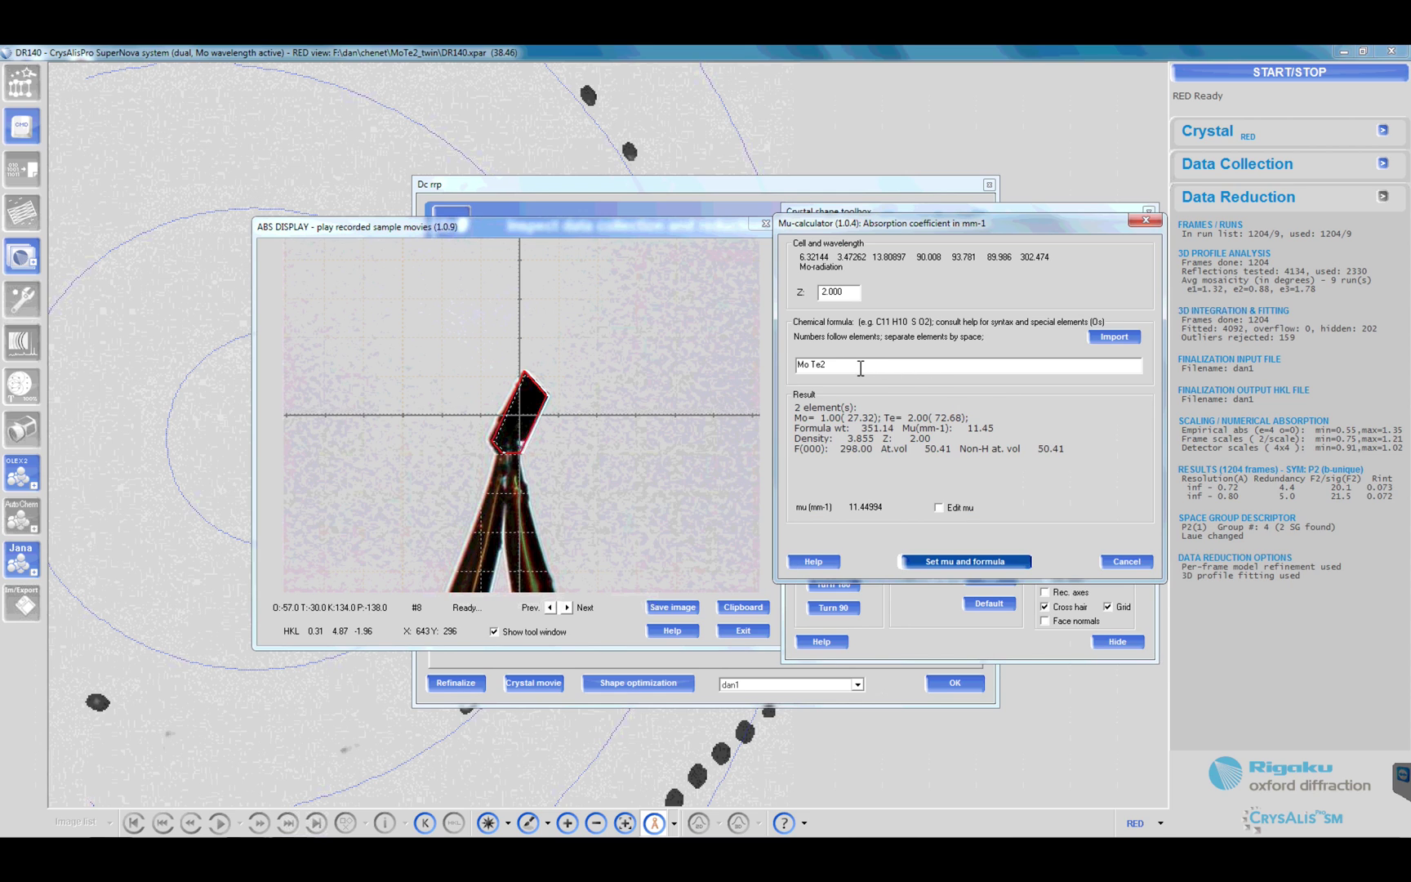
left_click_drag(861, 367, 790, 374)
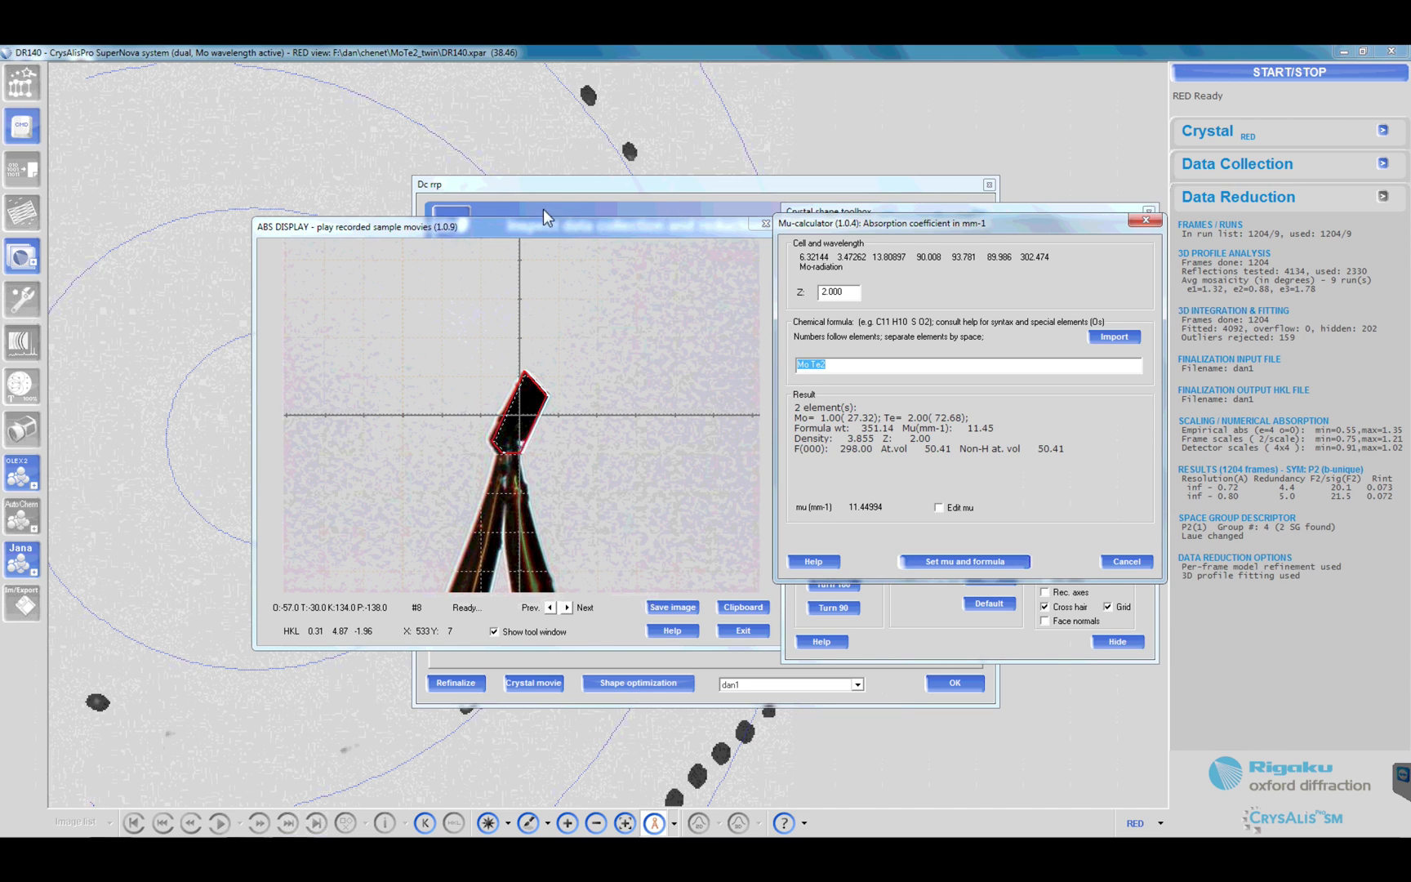
mouse_move(290, 823)
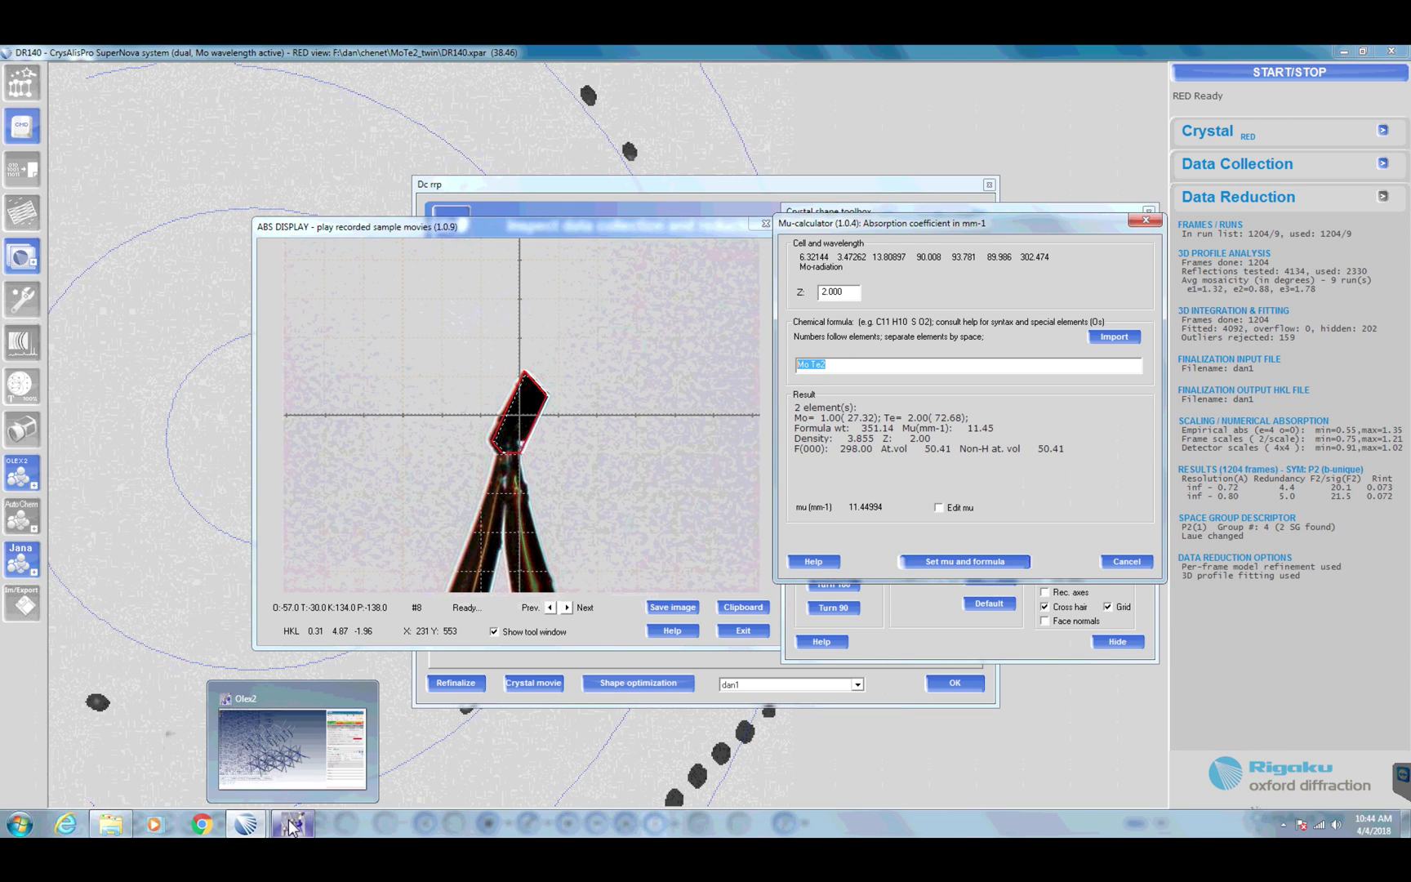
left_click(282, 758)
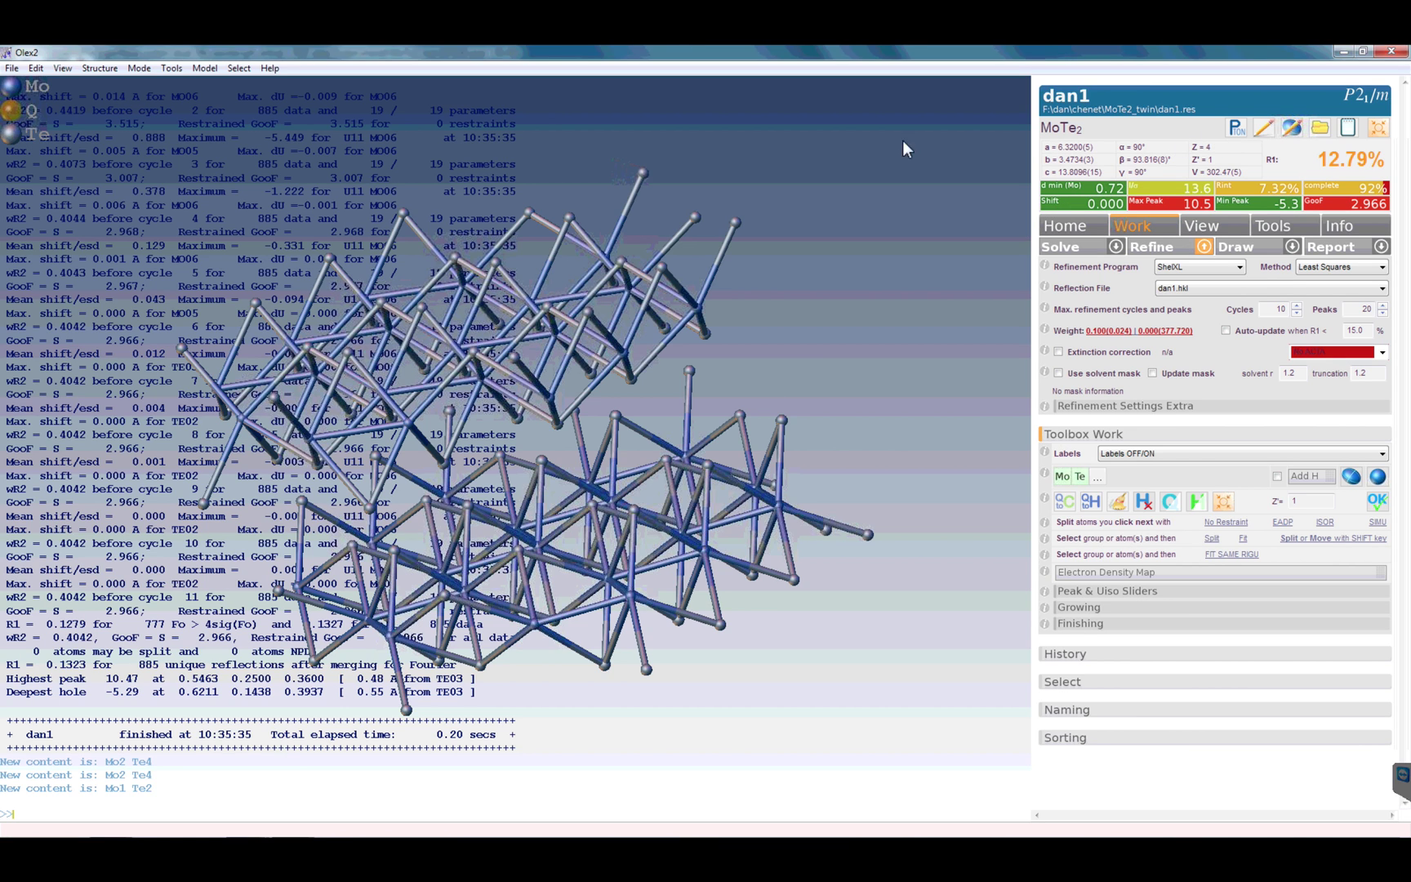
mouse_move(254, 829)
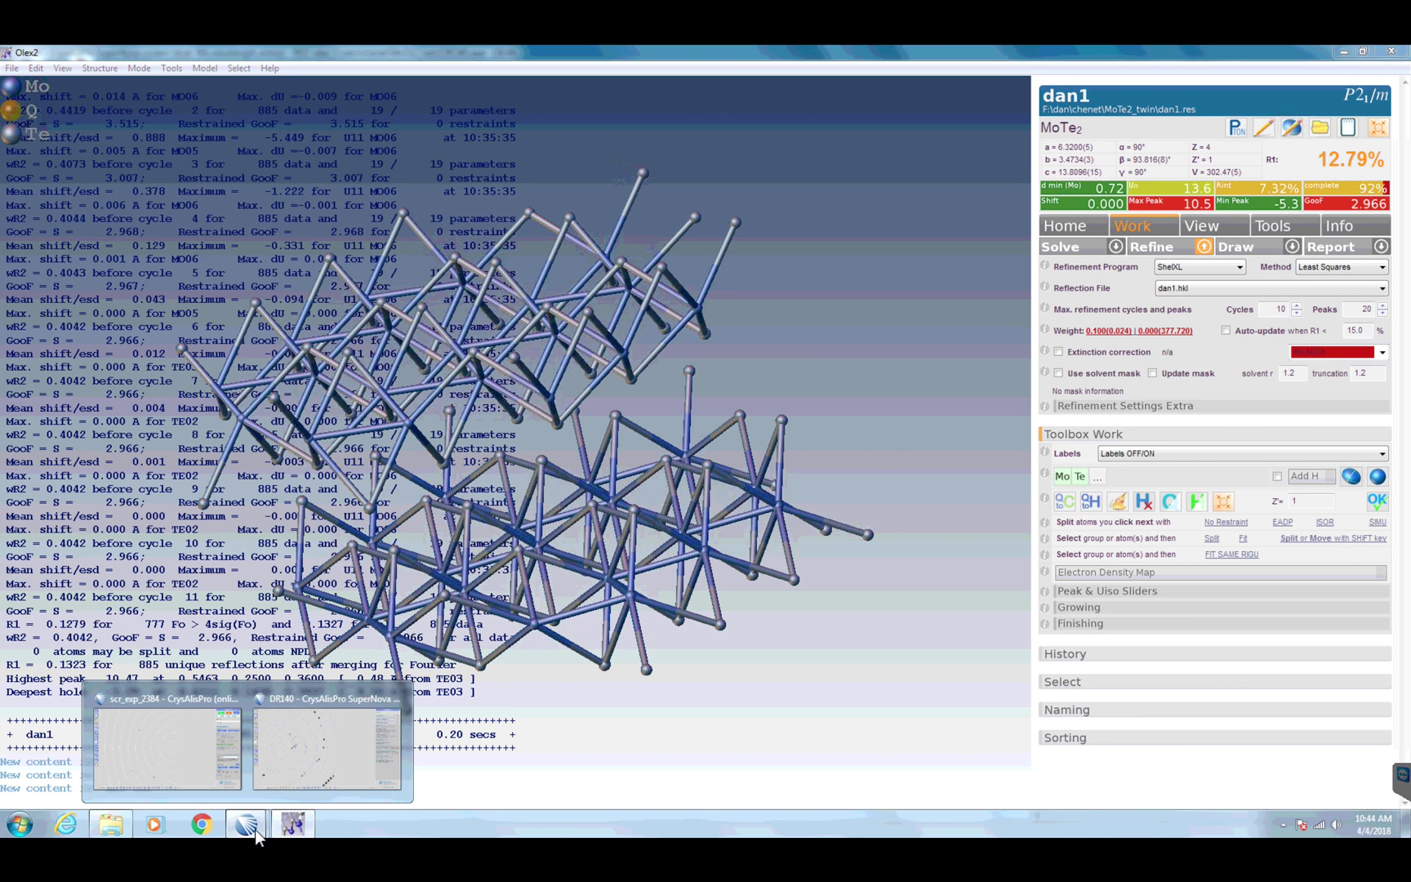
left_click(308, 743)
double_click(841, 291)
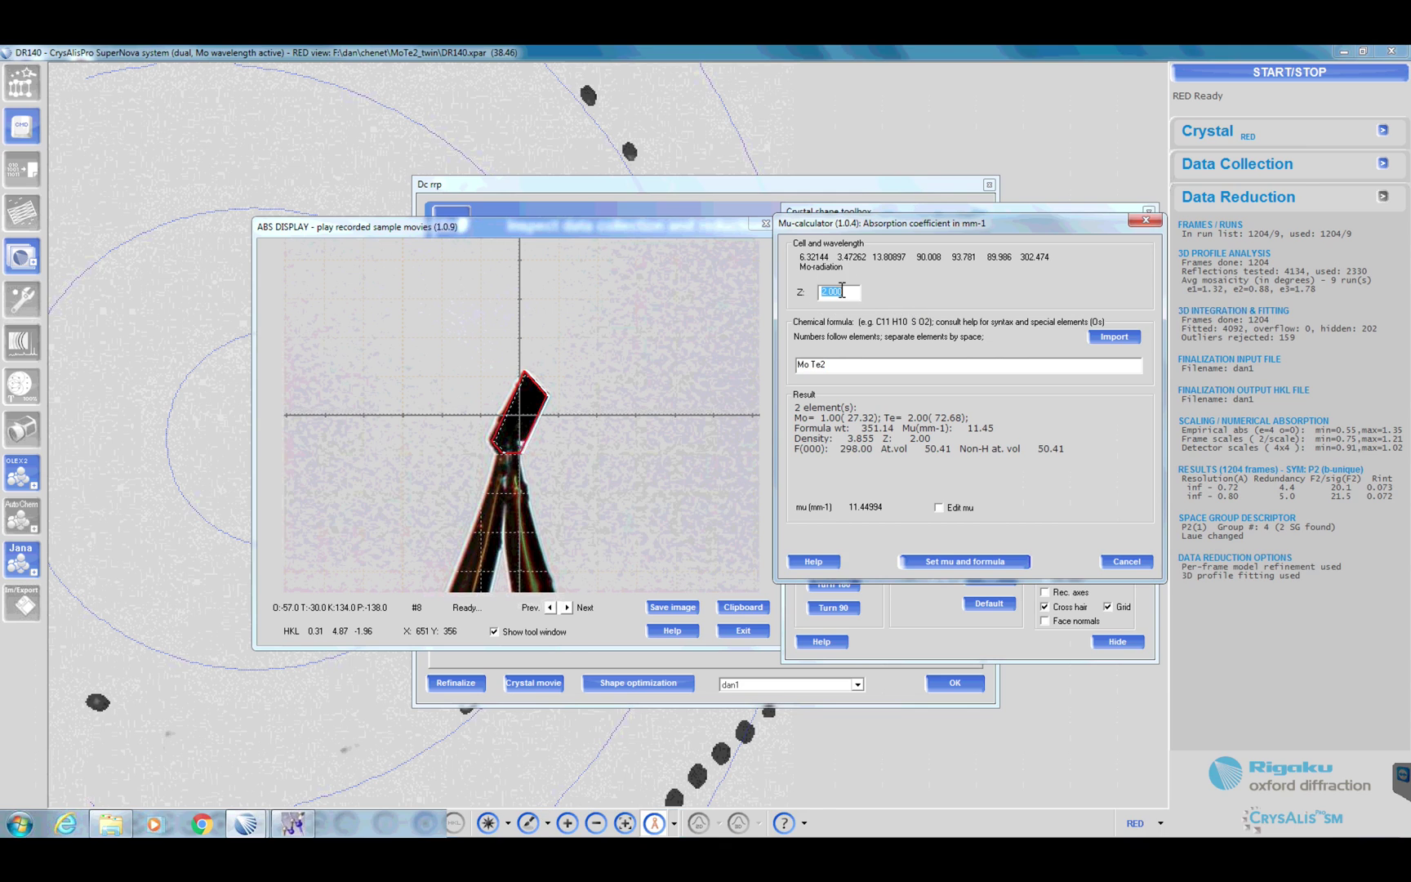
type("4")
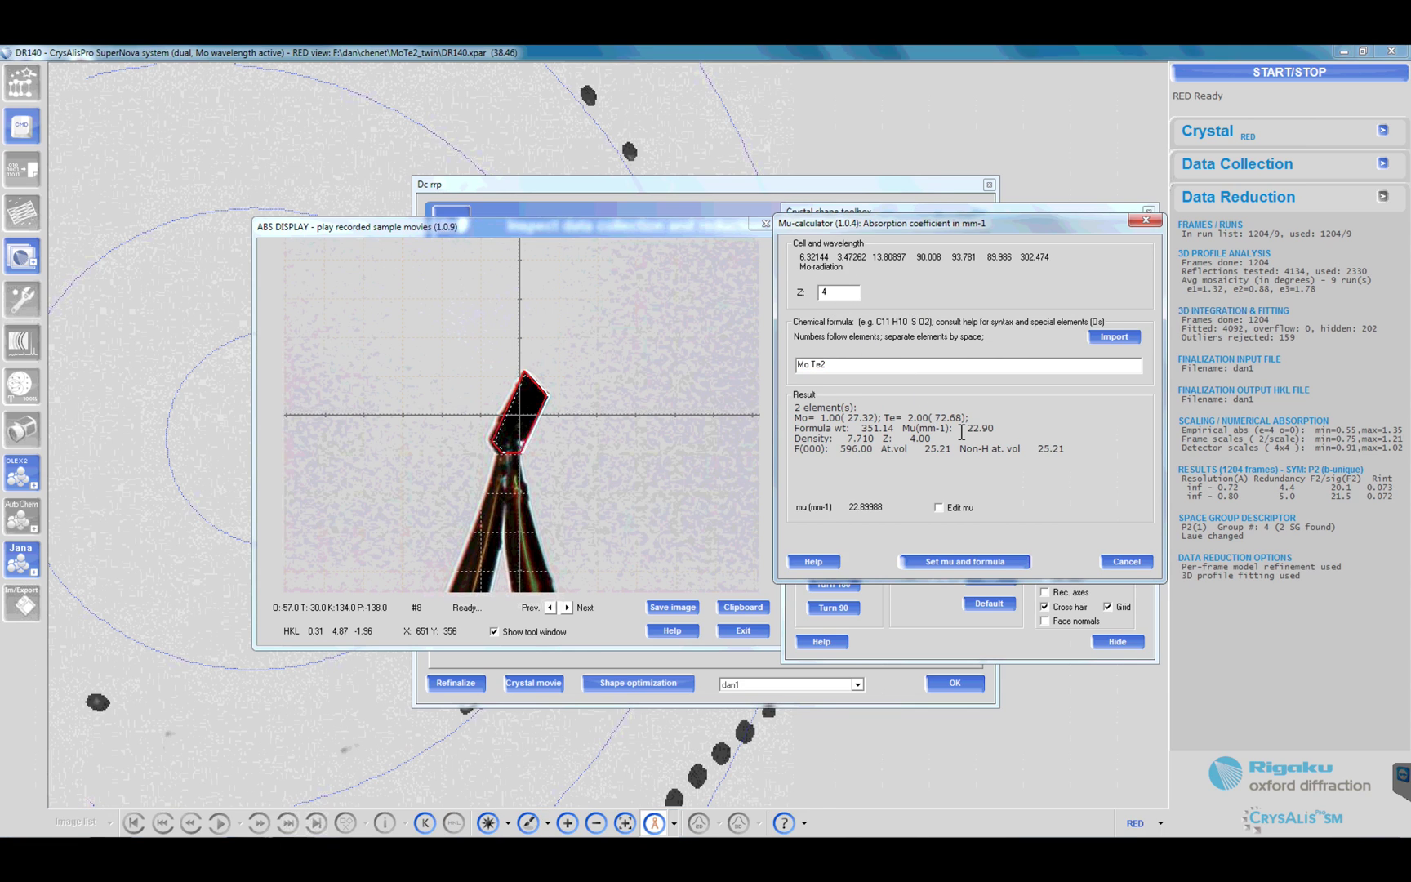
left_click(985, 559)
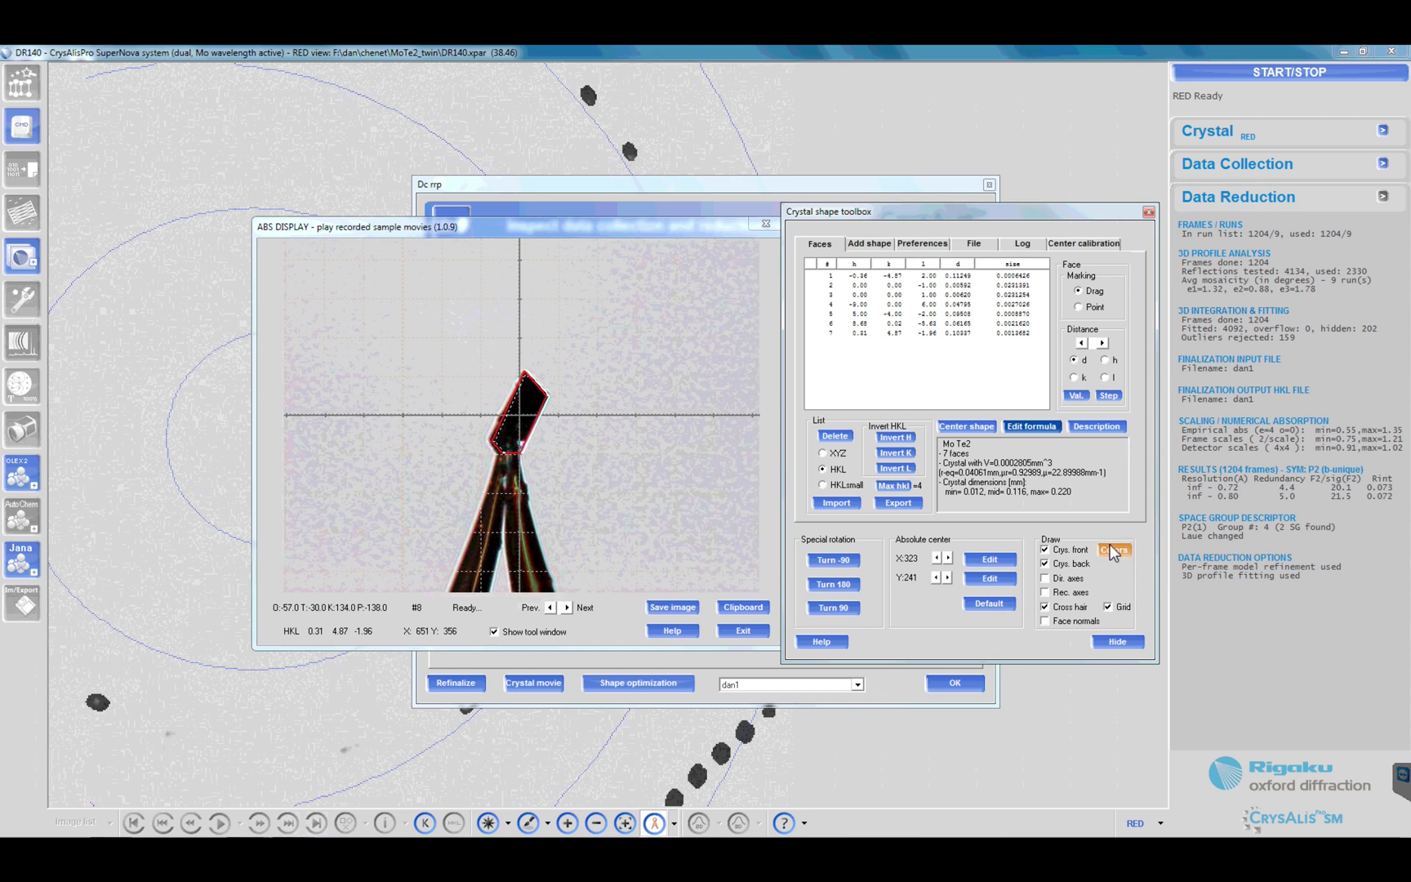
Step: Close the crystal shape tools and movie, and start a refinalization with the analytical (Clark & Reid) numerical absorption correction
left_click(1118, 642)
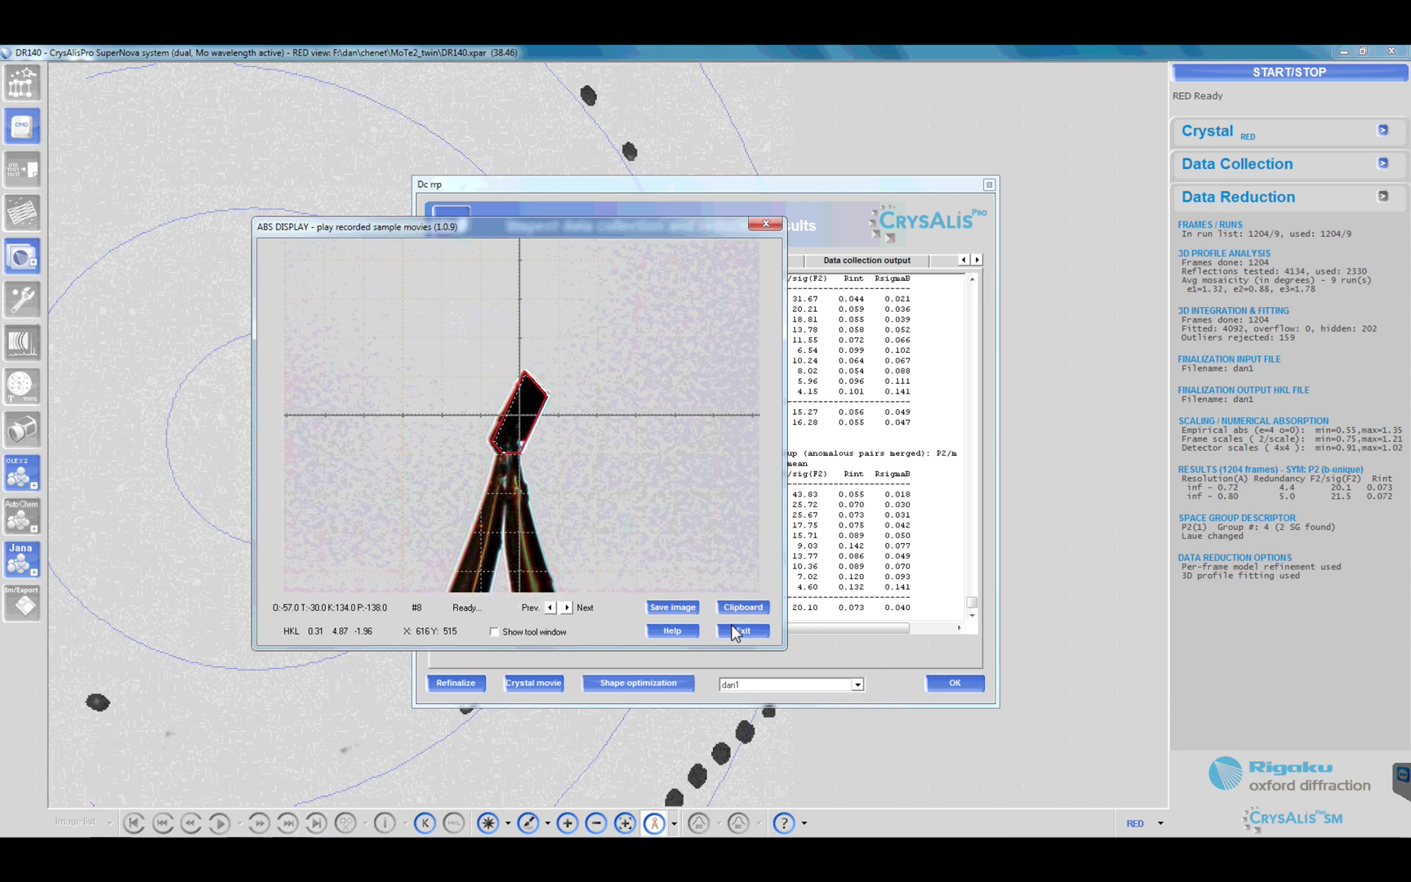
left_click(743, 631)
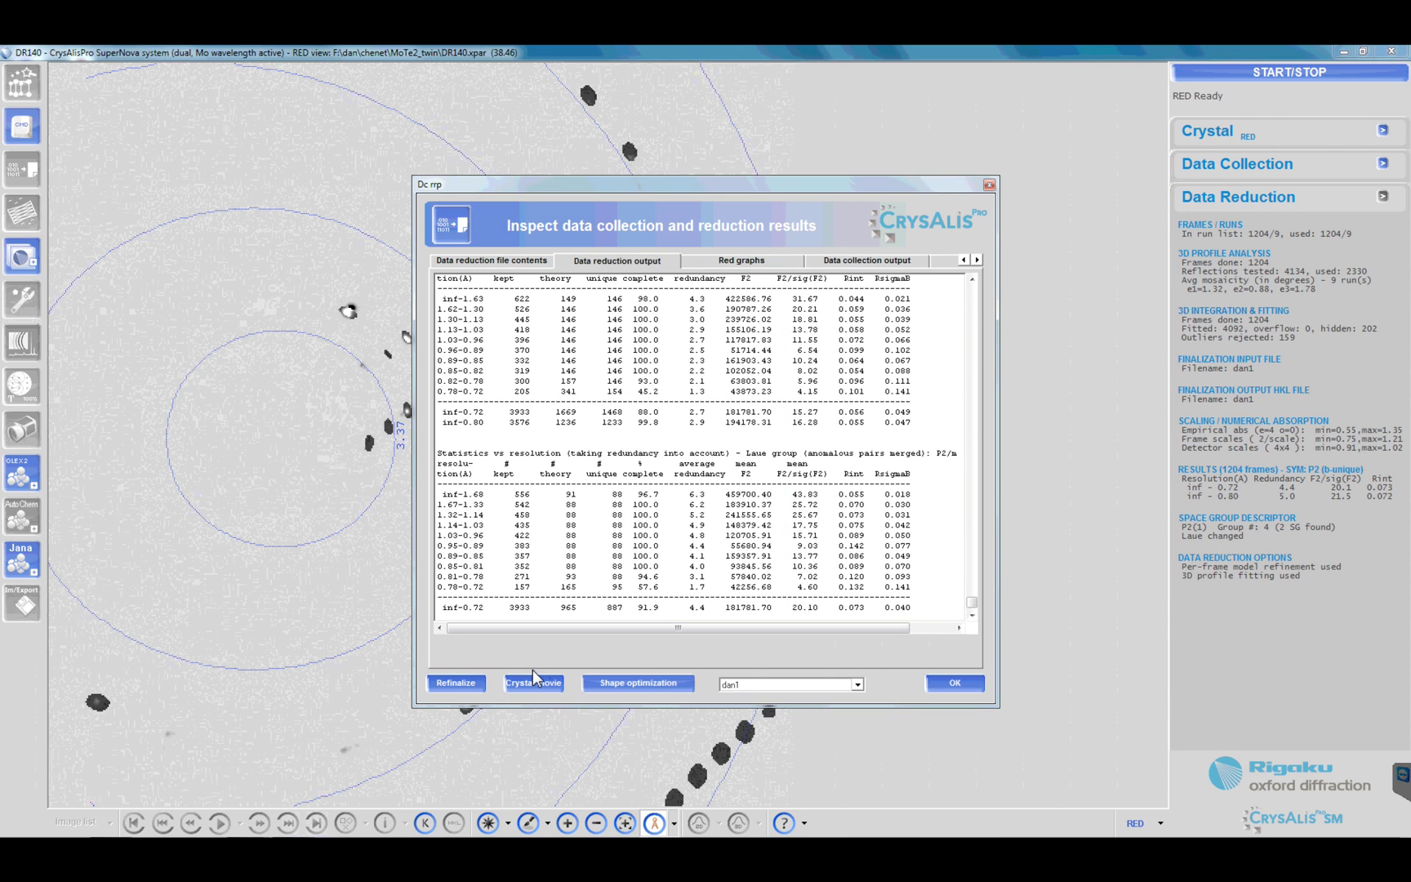
left_click(455, 683)
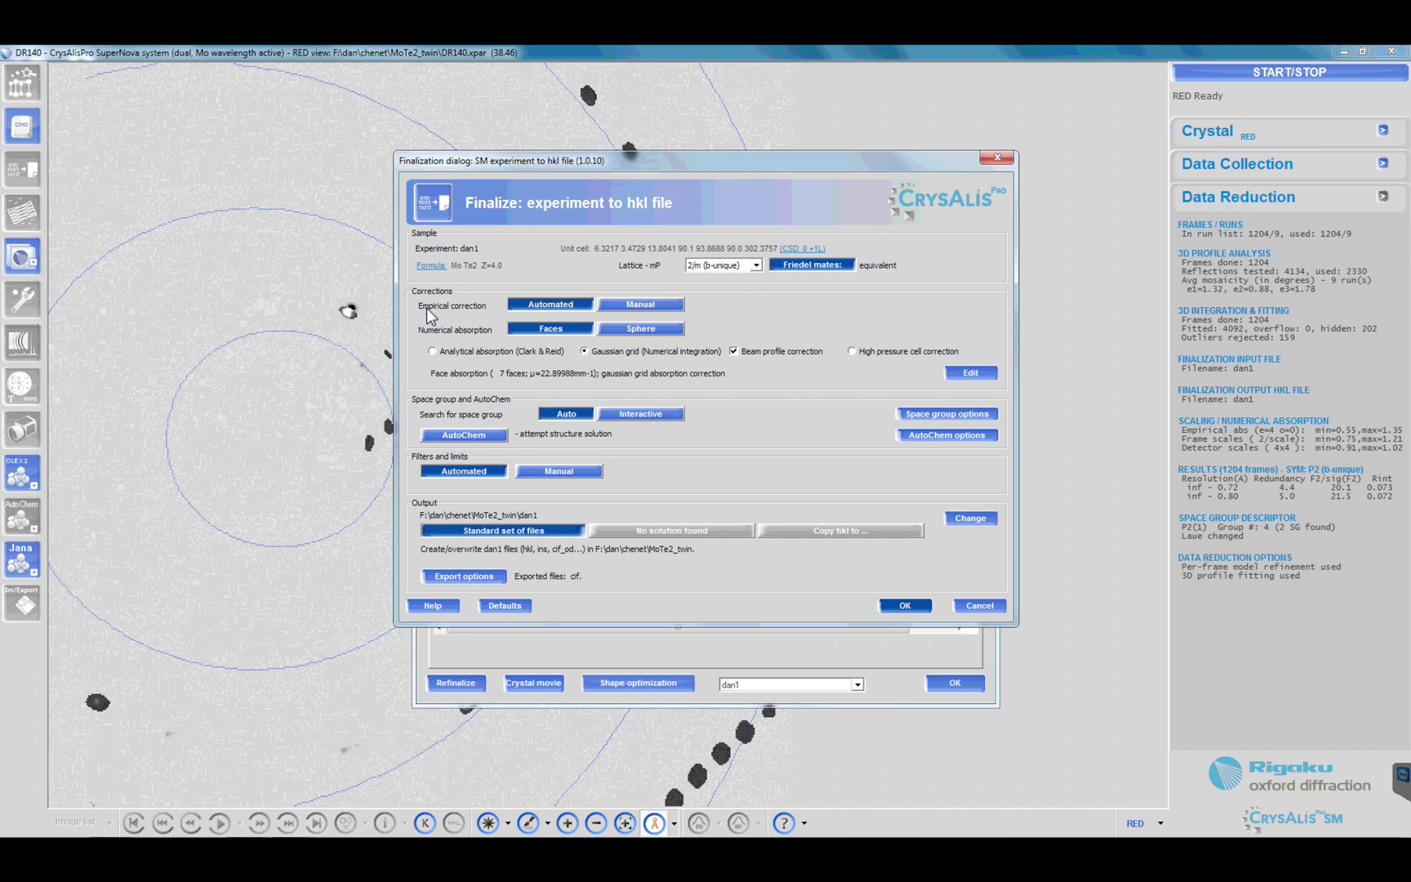
left_click(433, 353)
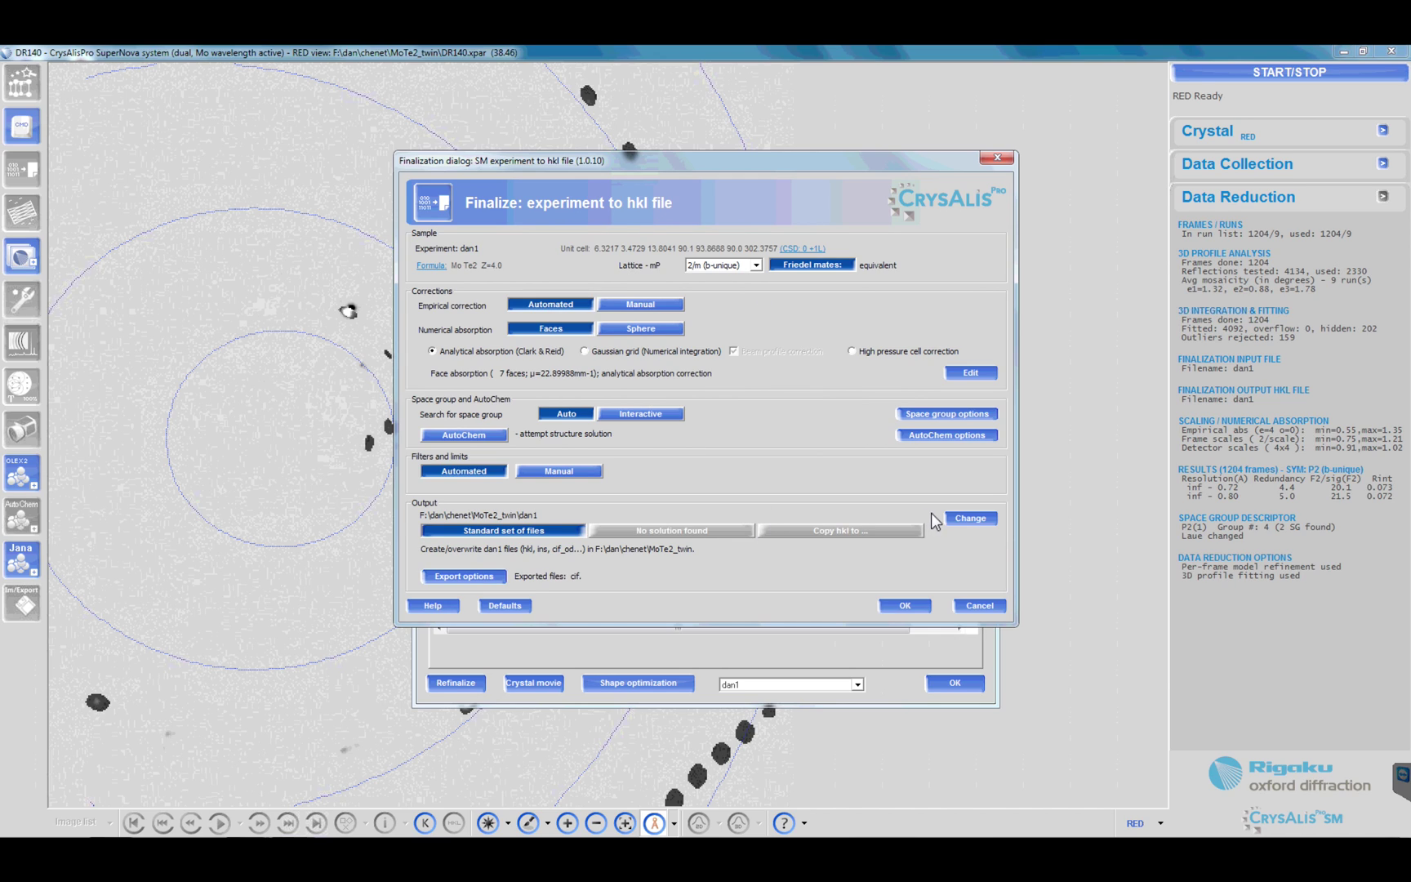
Step: Finalize the data to a new output file named dan1_corr, accepting the space group P2(1)/m
left_click(985, 523)
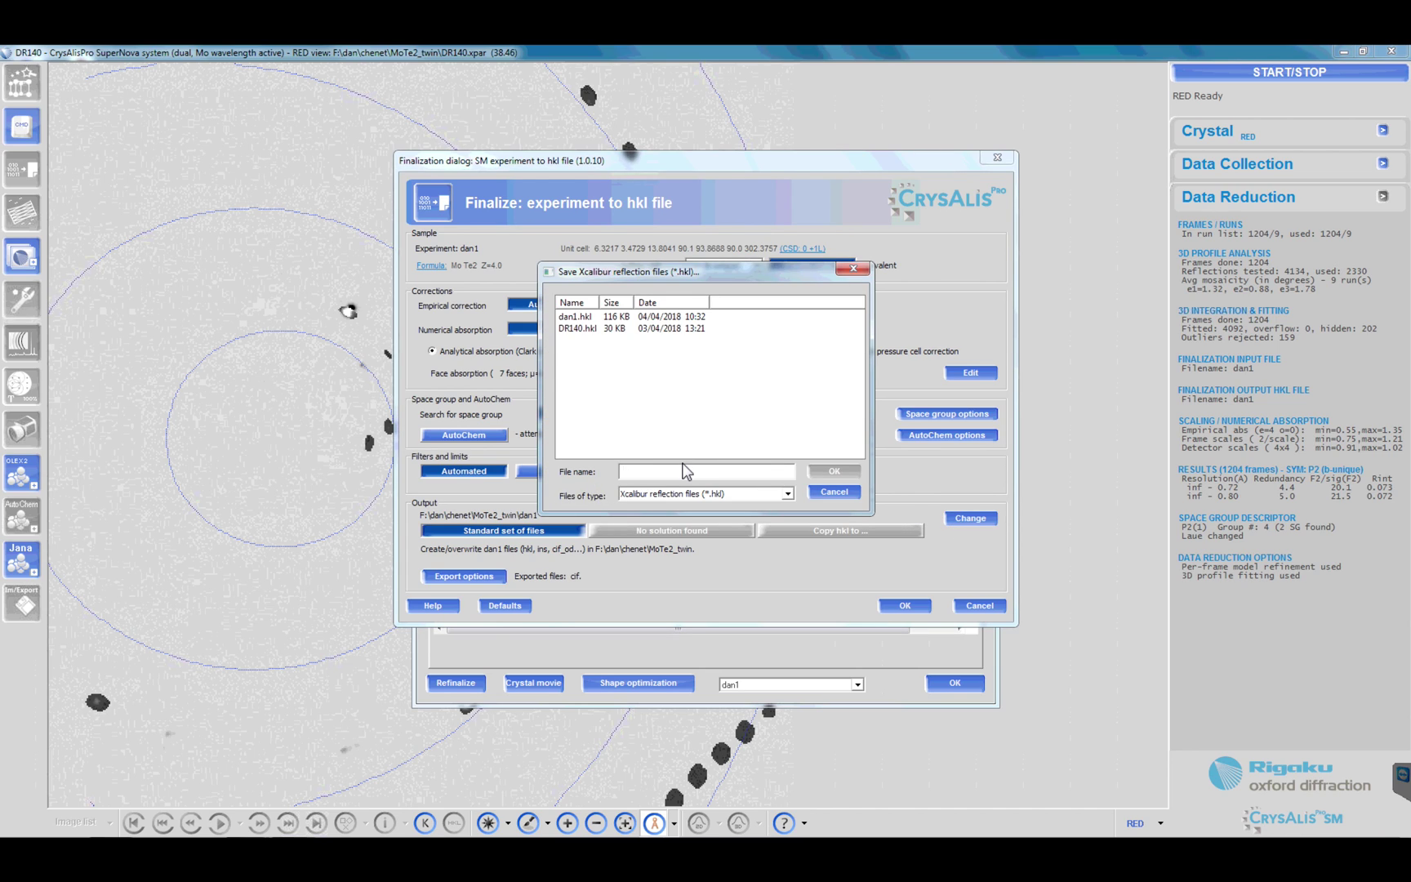
type("dan1_corr")
left_click(824, 473)
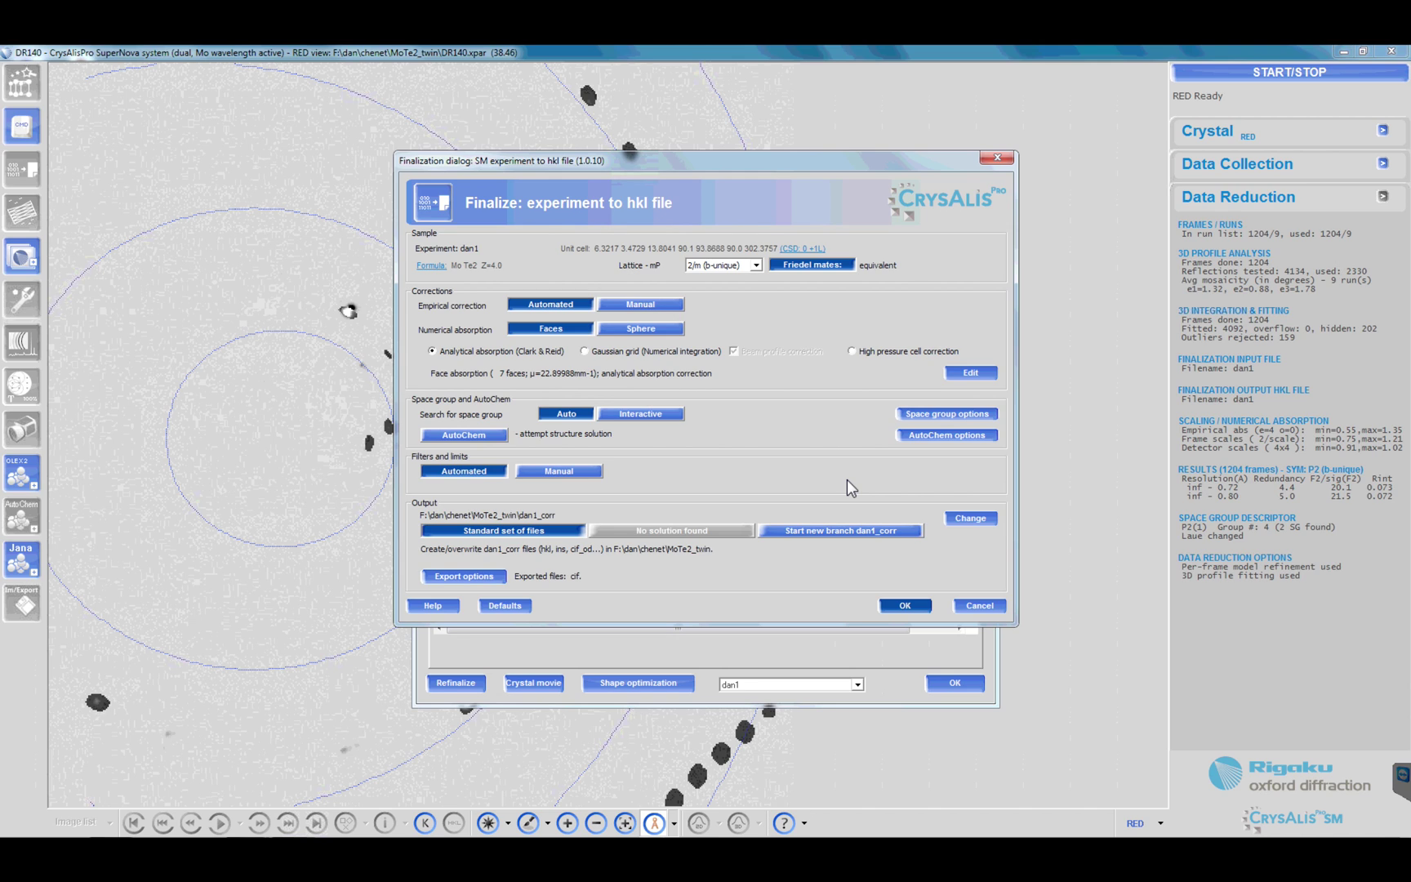
left_click(921, 605)
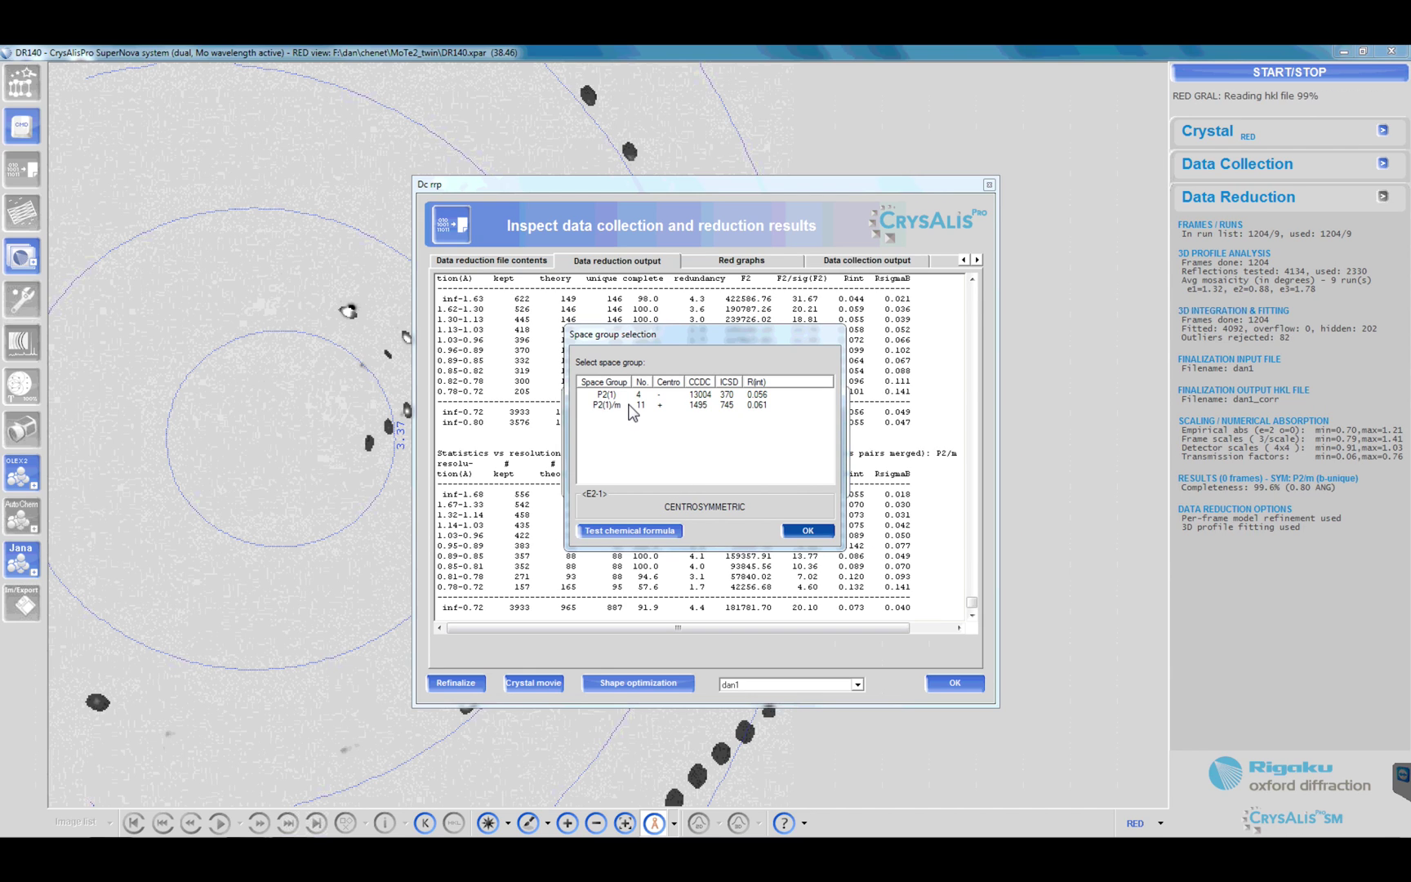
left_click(633, 406)
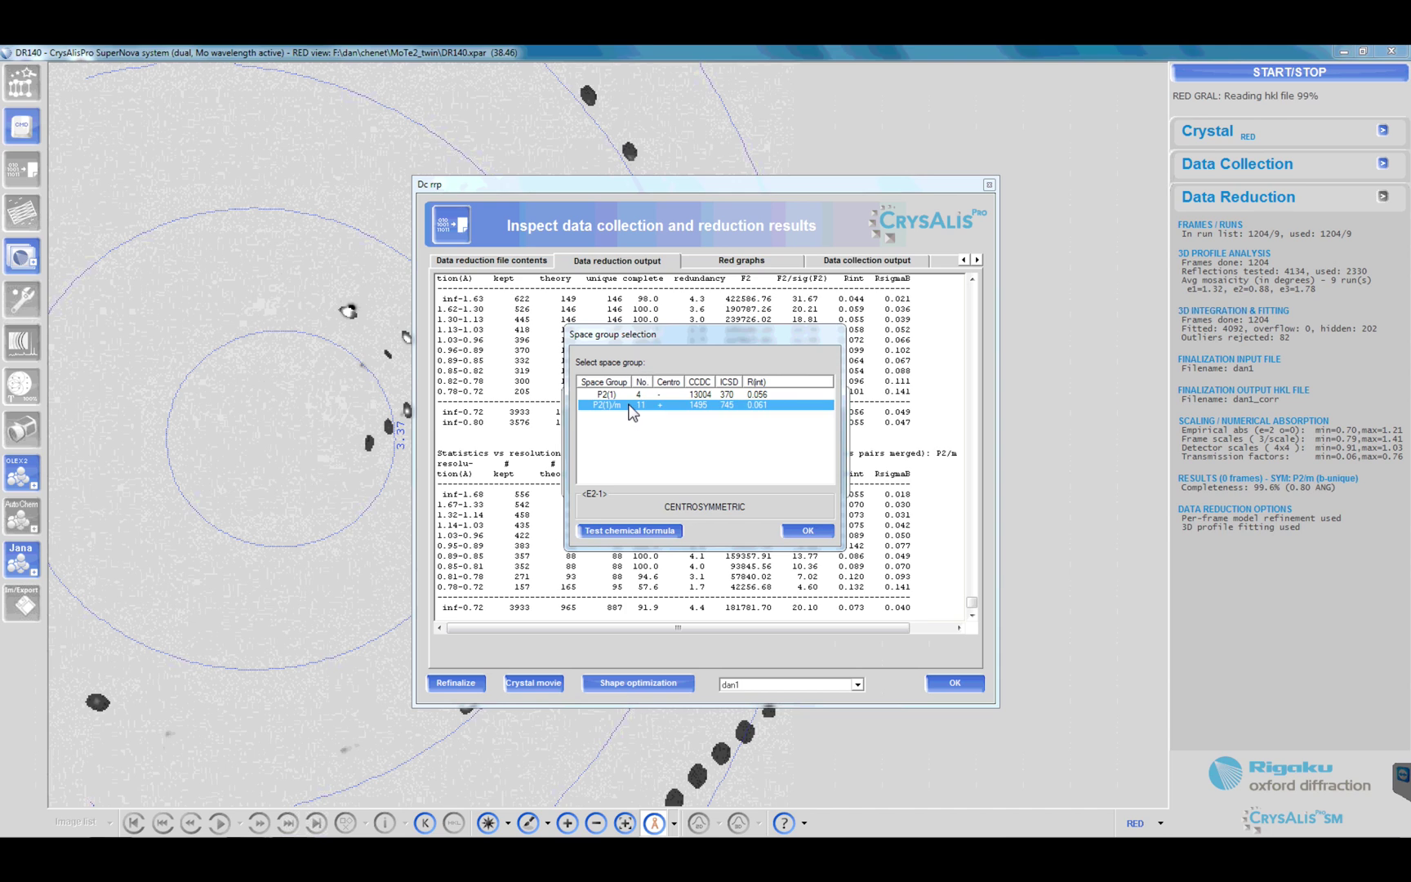
left_click(803, 528)
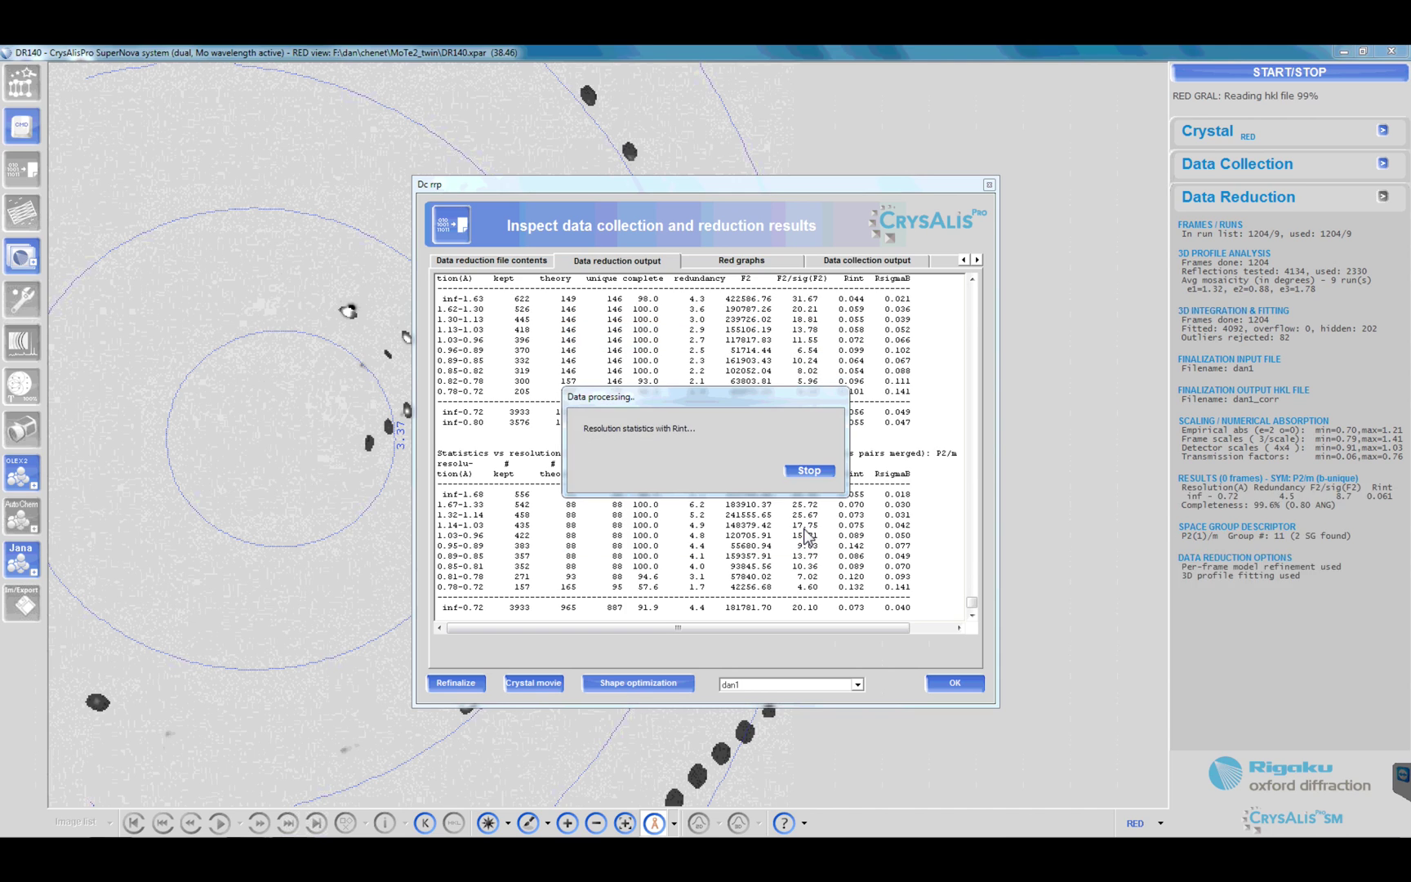
Step: Refinalize the data with an interactive space group search, overwriting the existing dan1_corr.hkl output
left_click(453, 681)
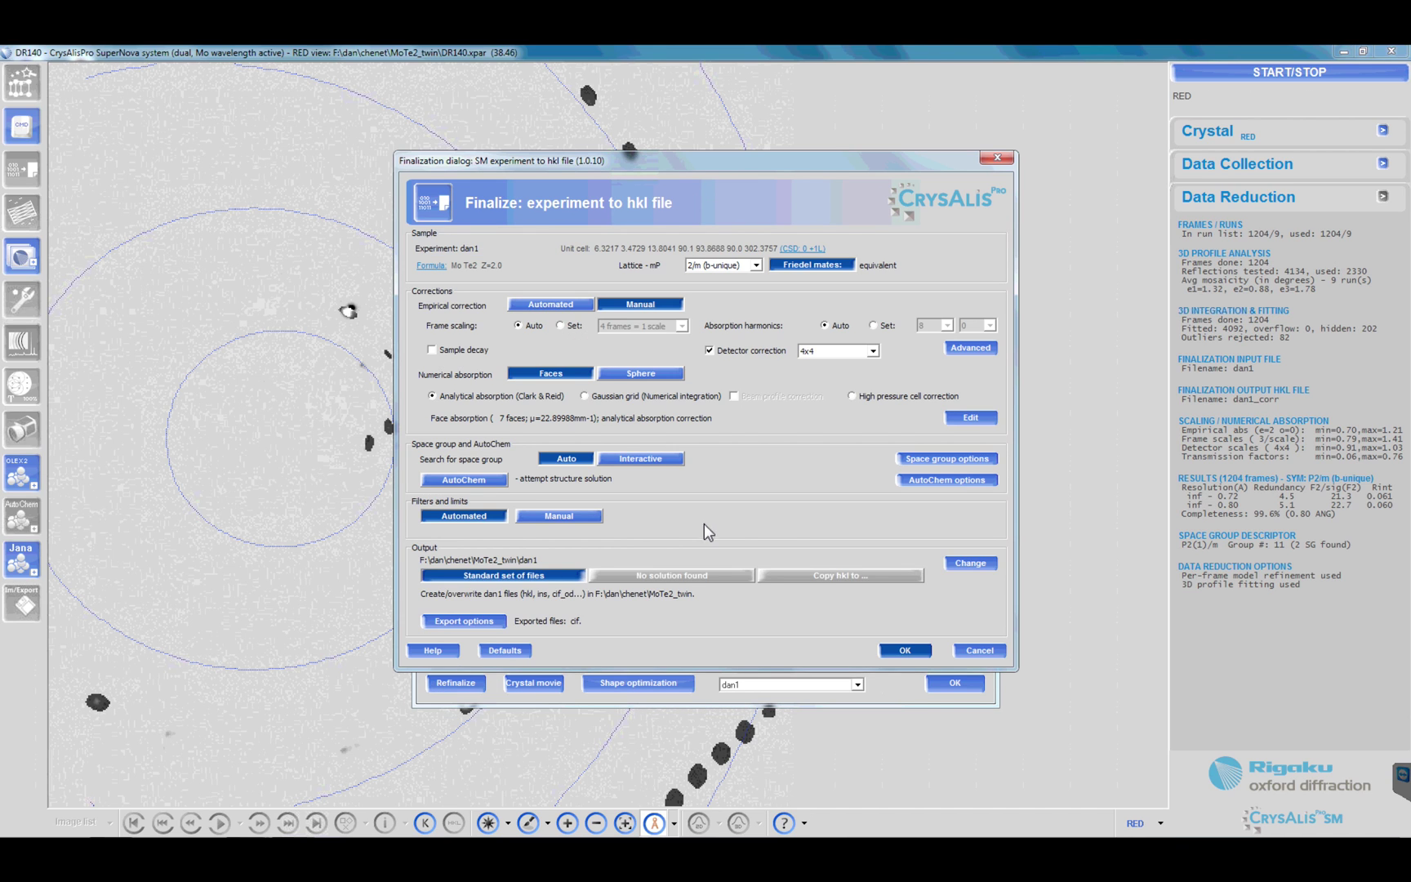
left_click(968, 564)
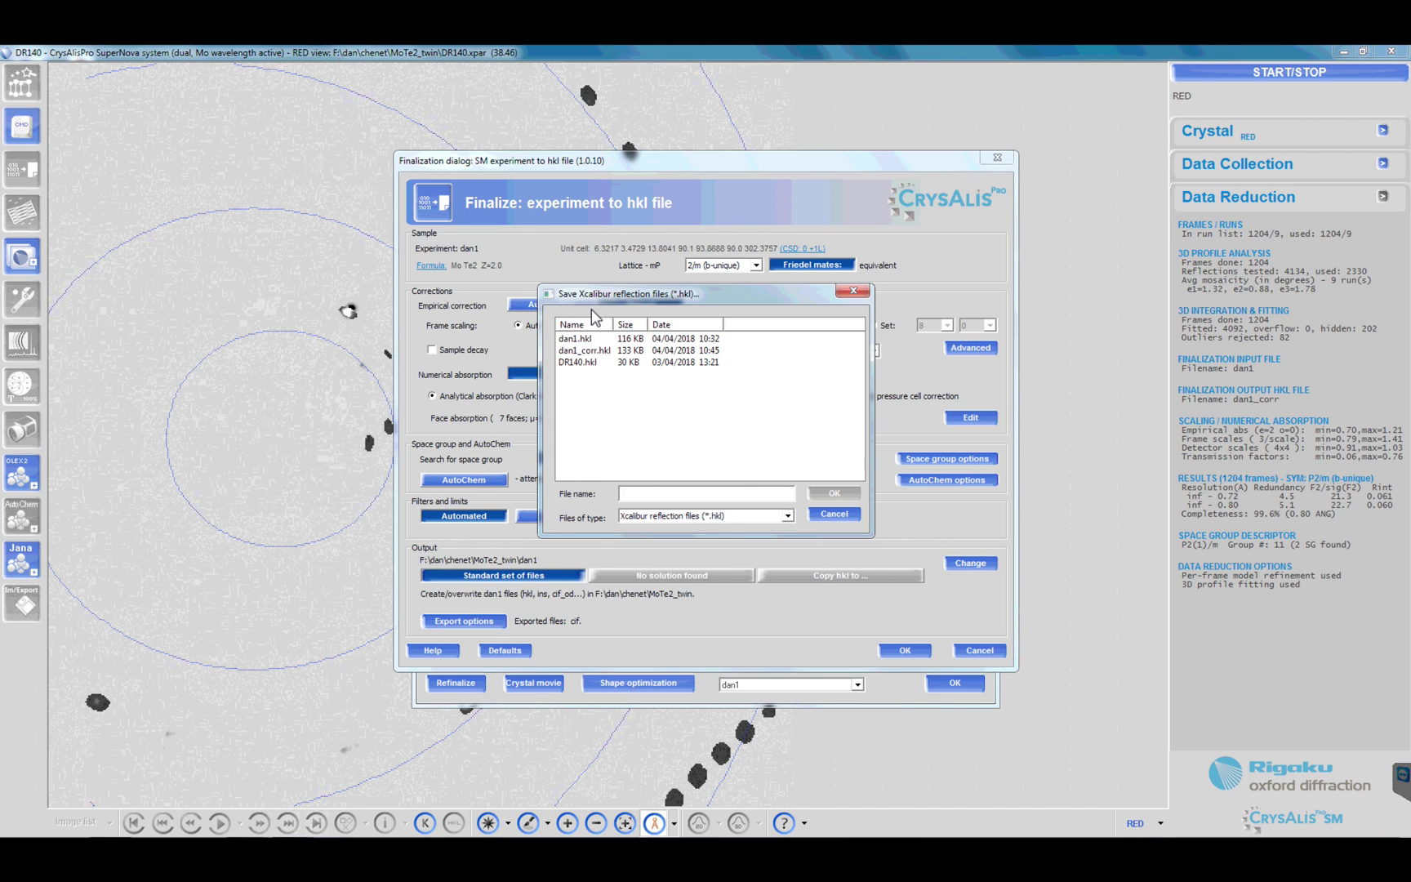
left_click(592, 351)
left_click(834, 492)
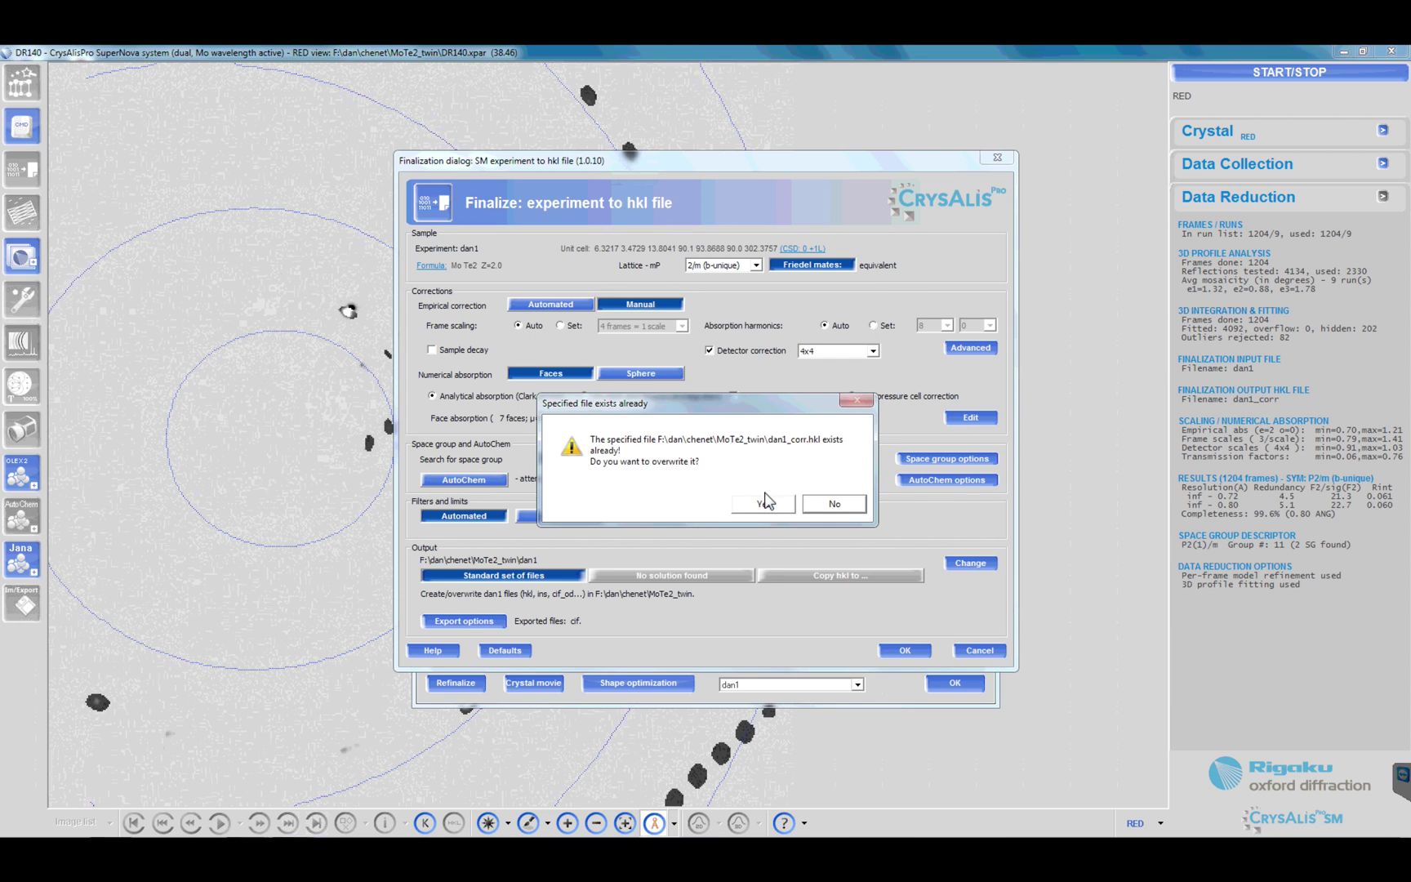
left_click(768, 502)
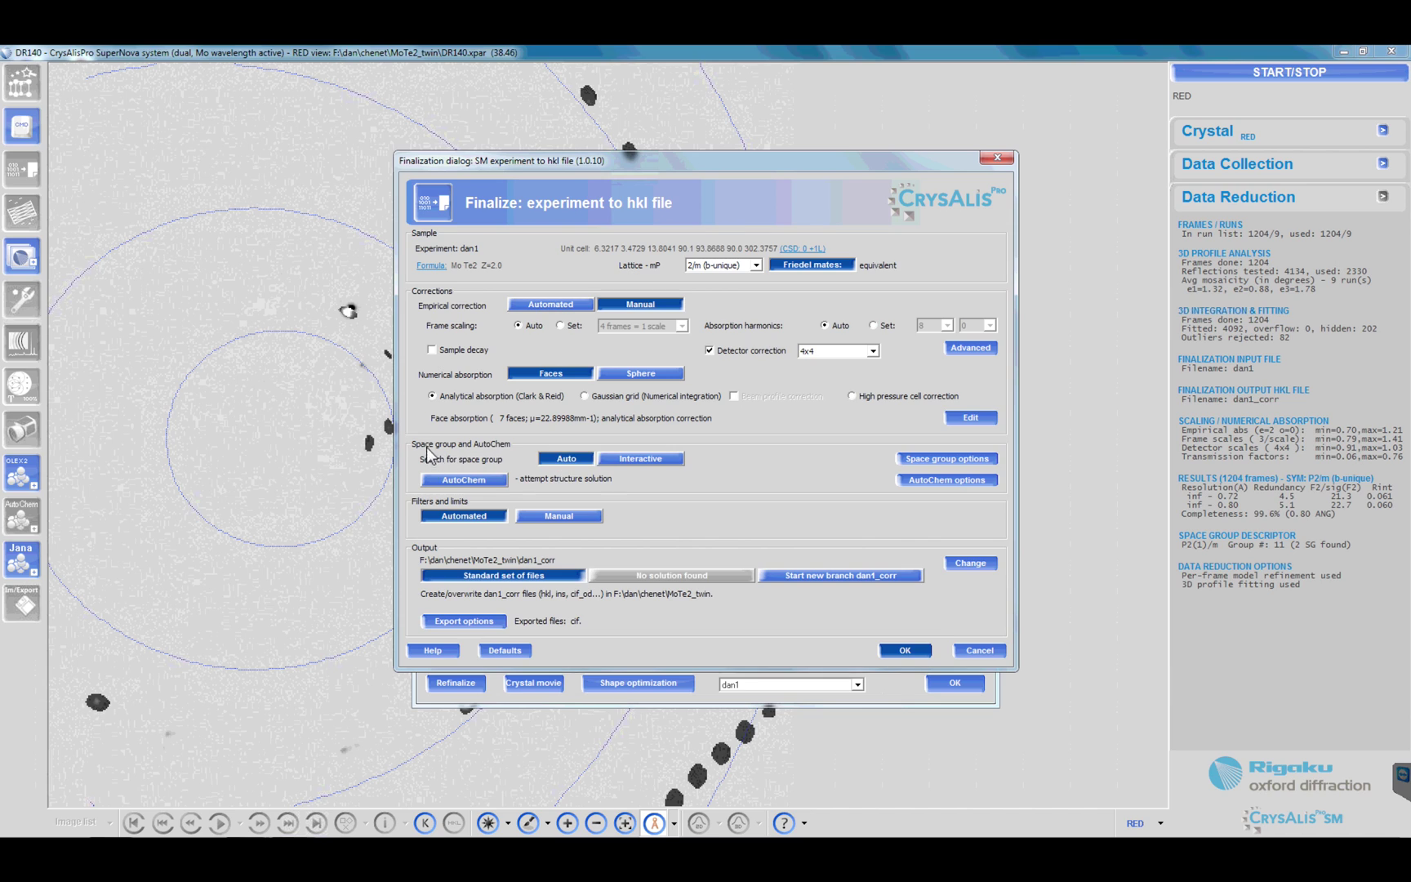
left_click(654, 460)
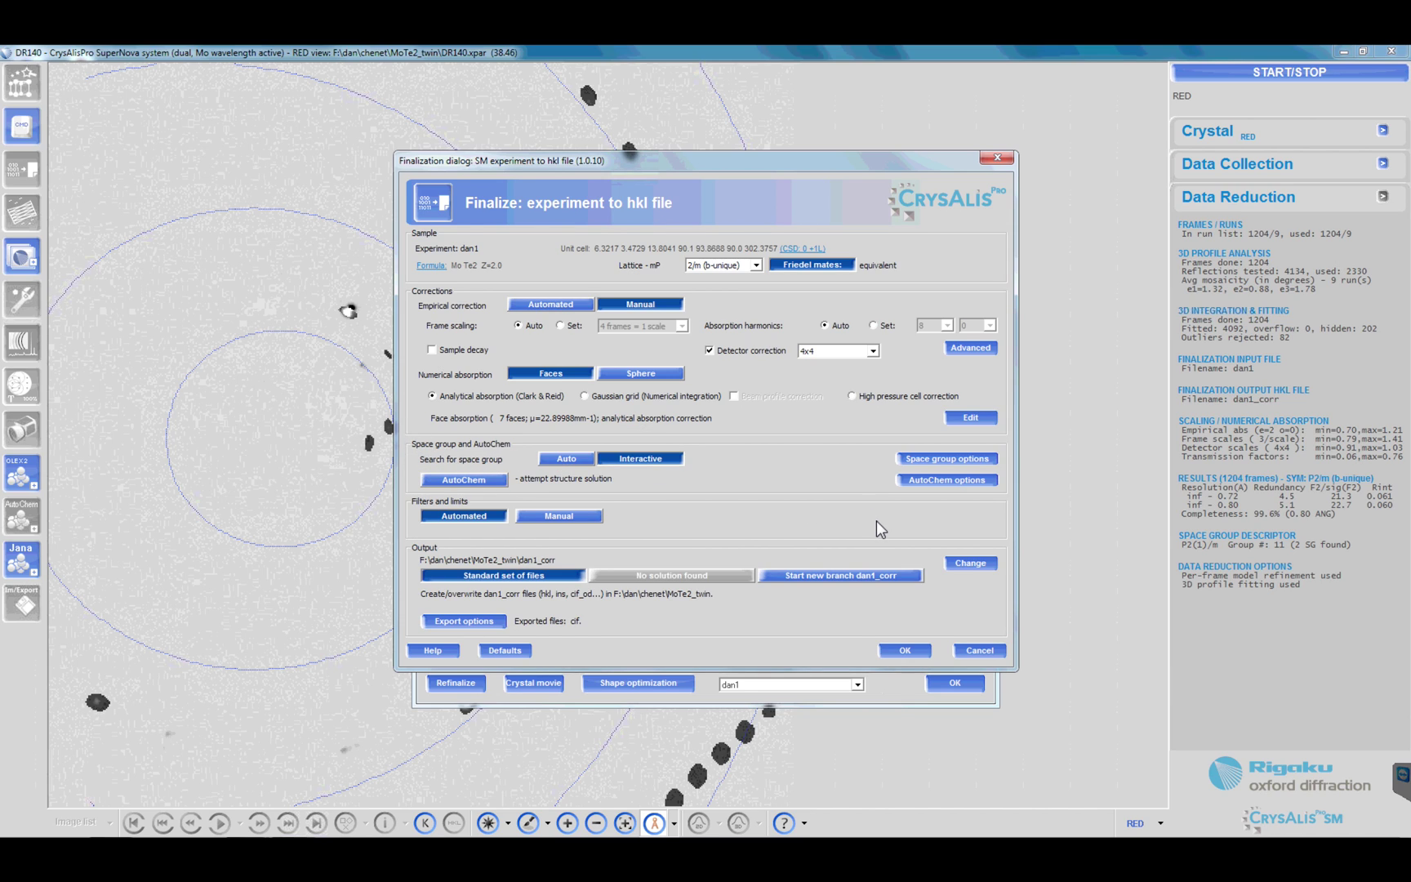
left_click(913, 652)
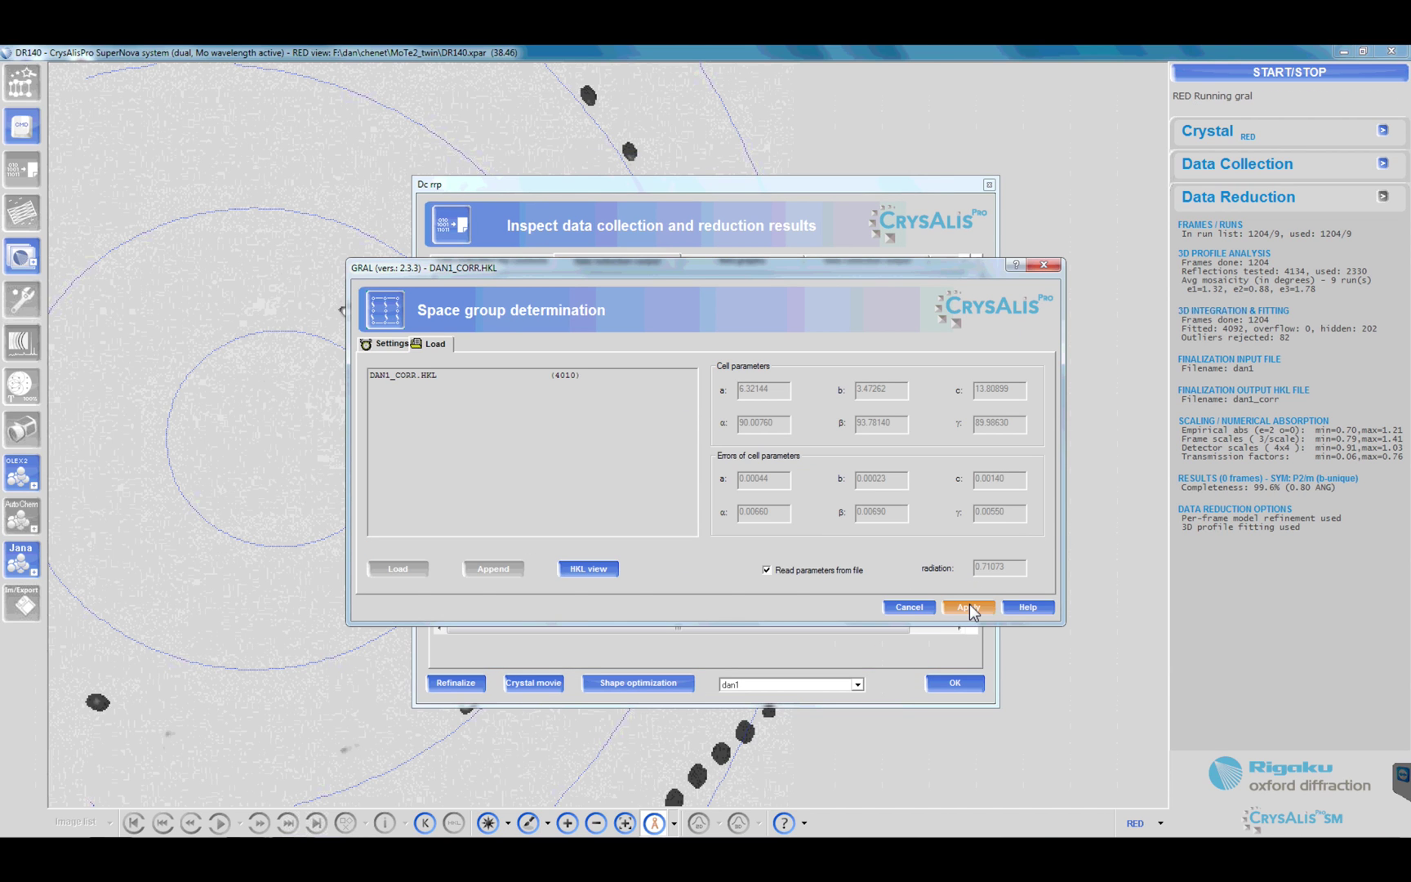
Step: Complete the space group determination with the monoclinic P lattice and P2(1)/m, setting Z to 4 for Mo Te2
left_click(970, 606)
left_click(970, 607)
left_click(969, 606)
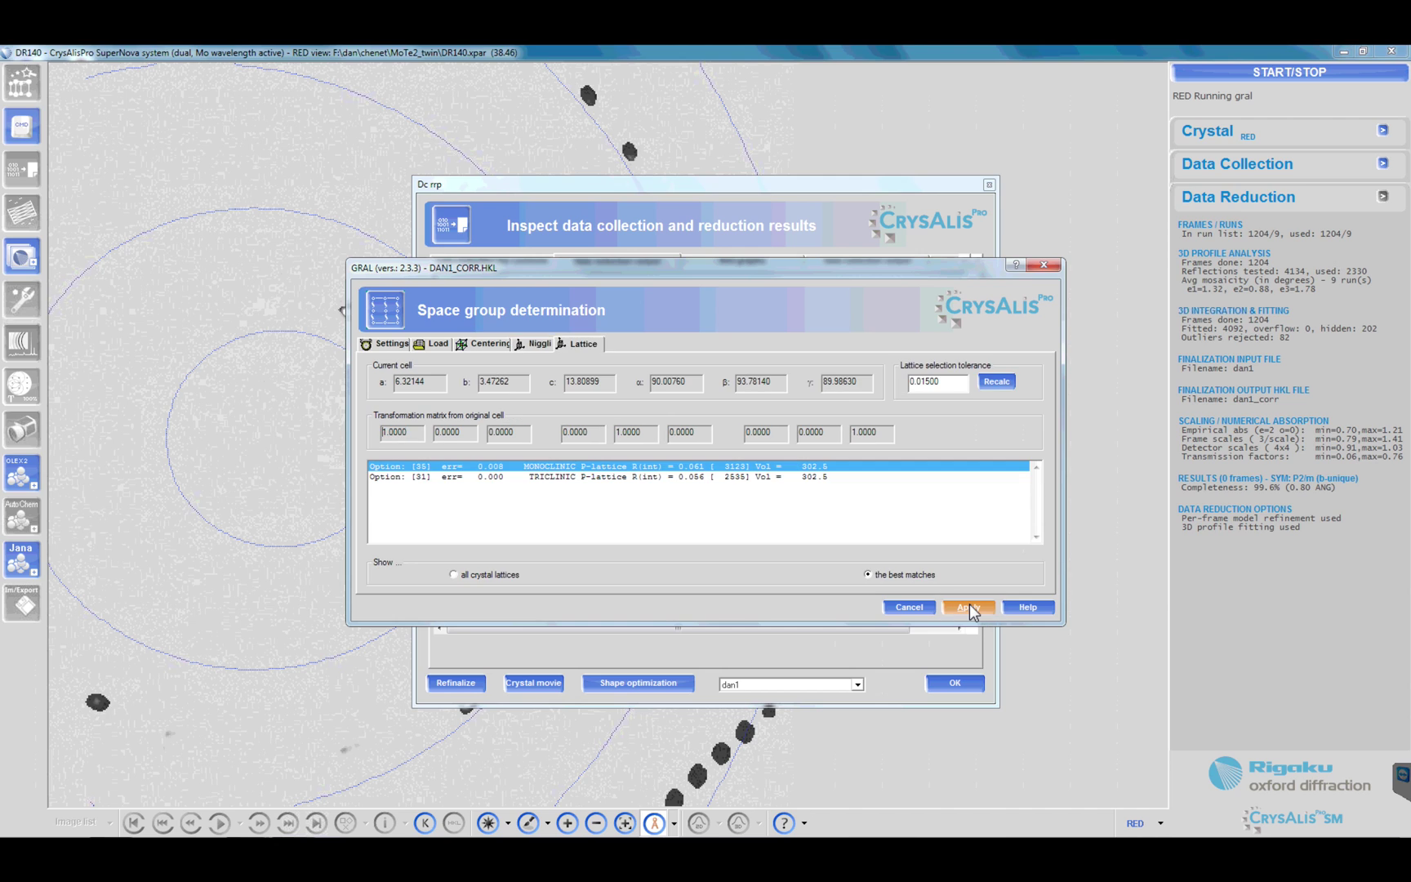
left_click(970, 606)
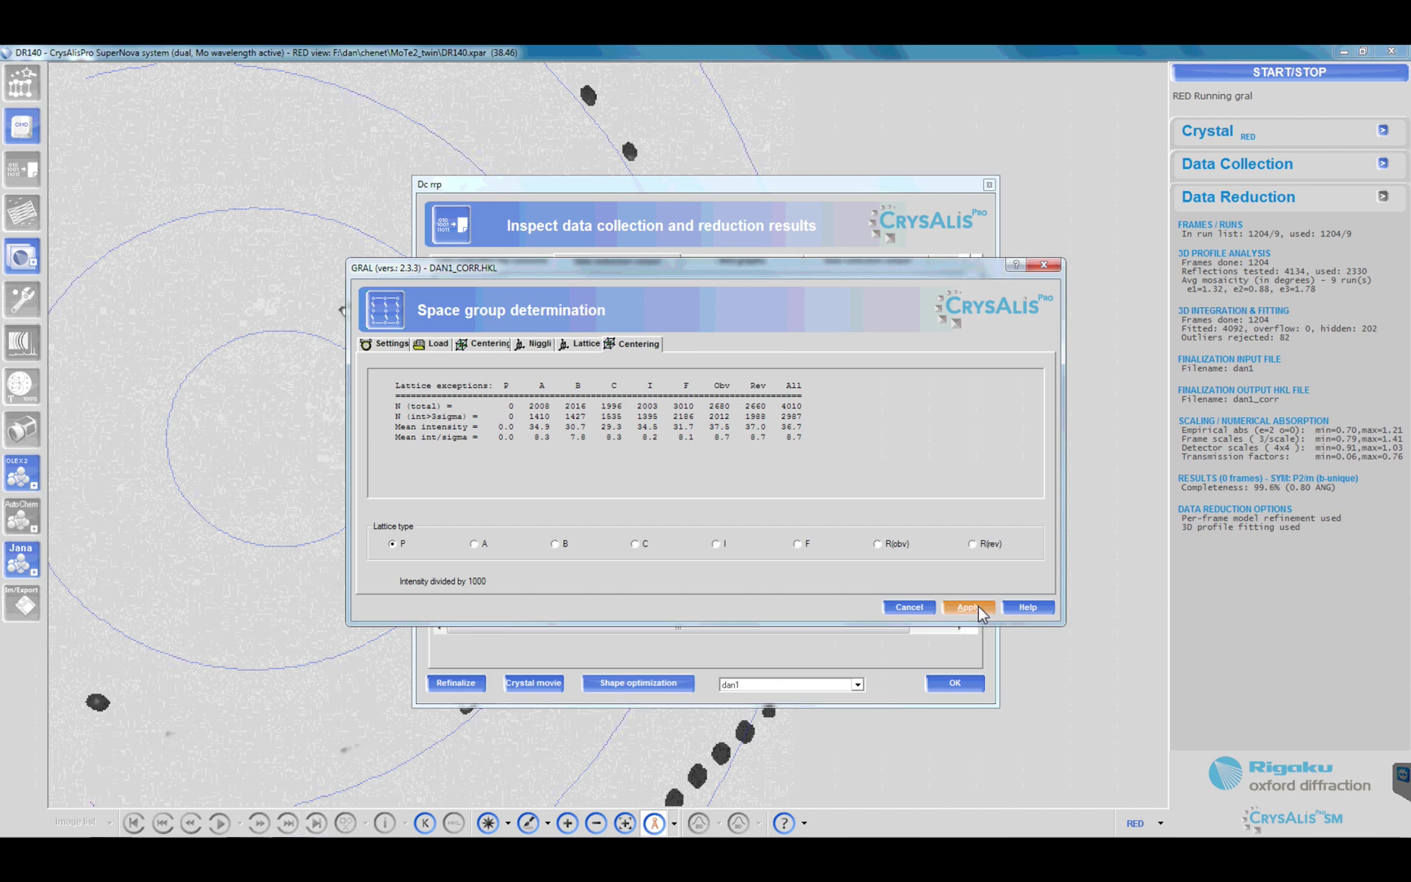
left_click(969, 607)
left_click(978, 607)
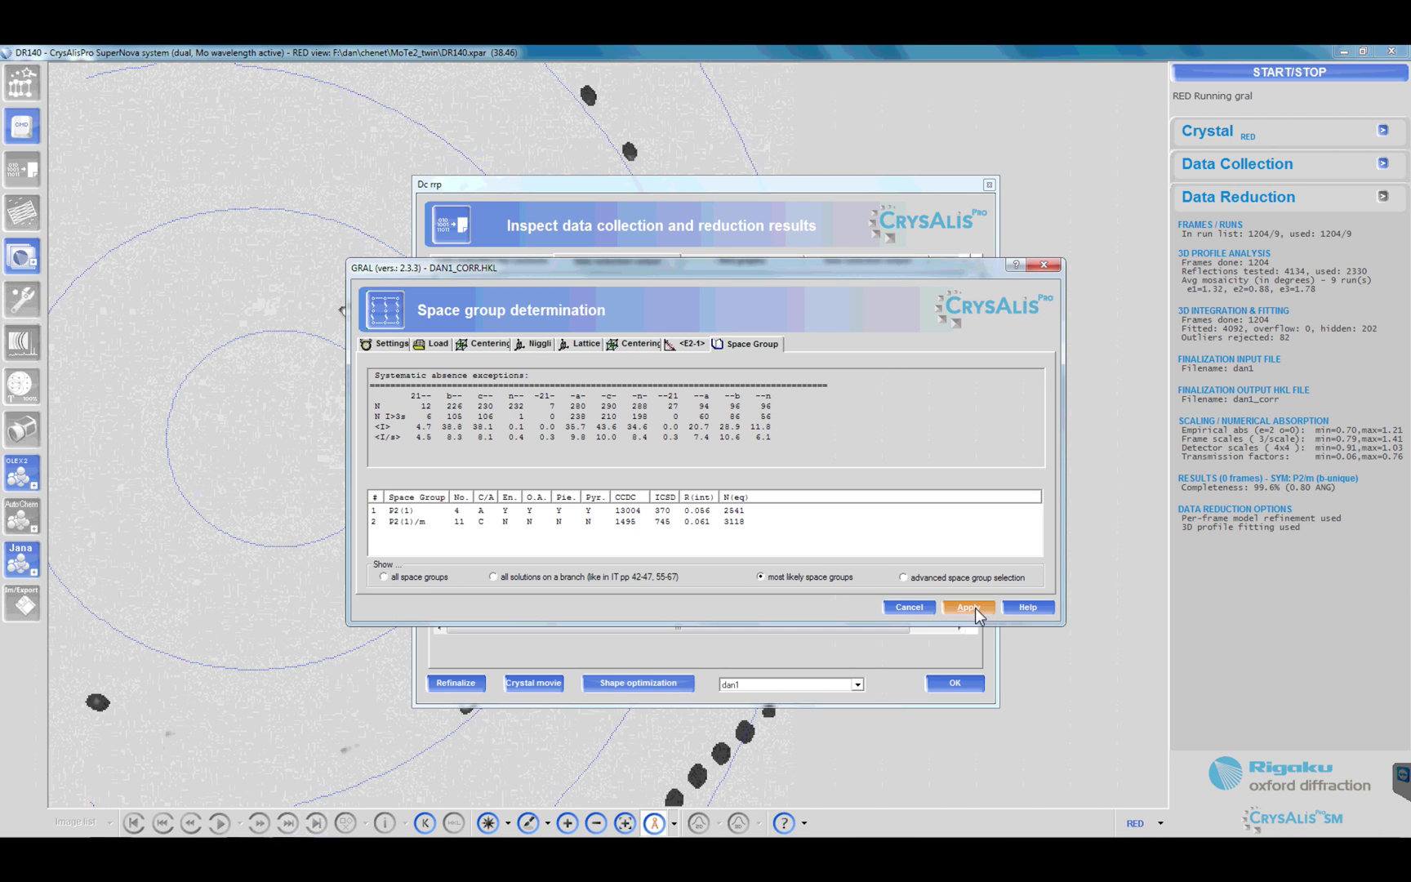
left_click(975, 608)
type("4")
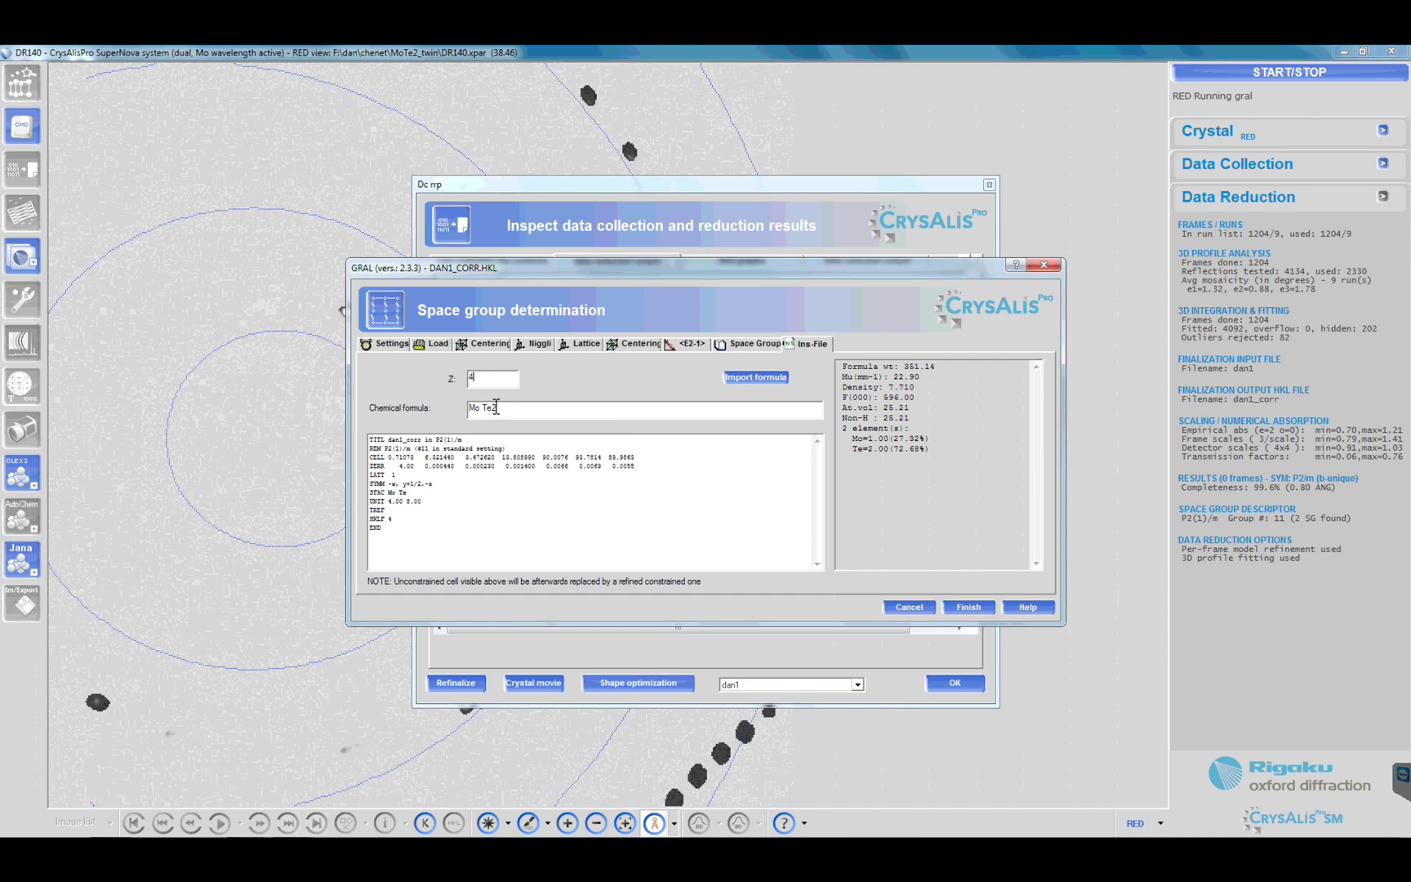
left_click(968, 607)
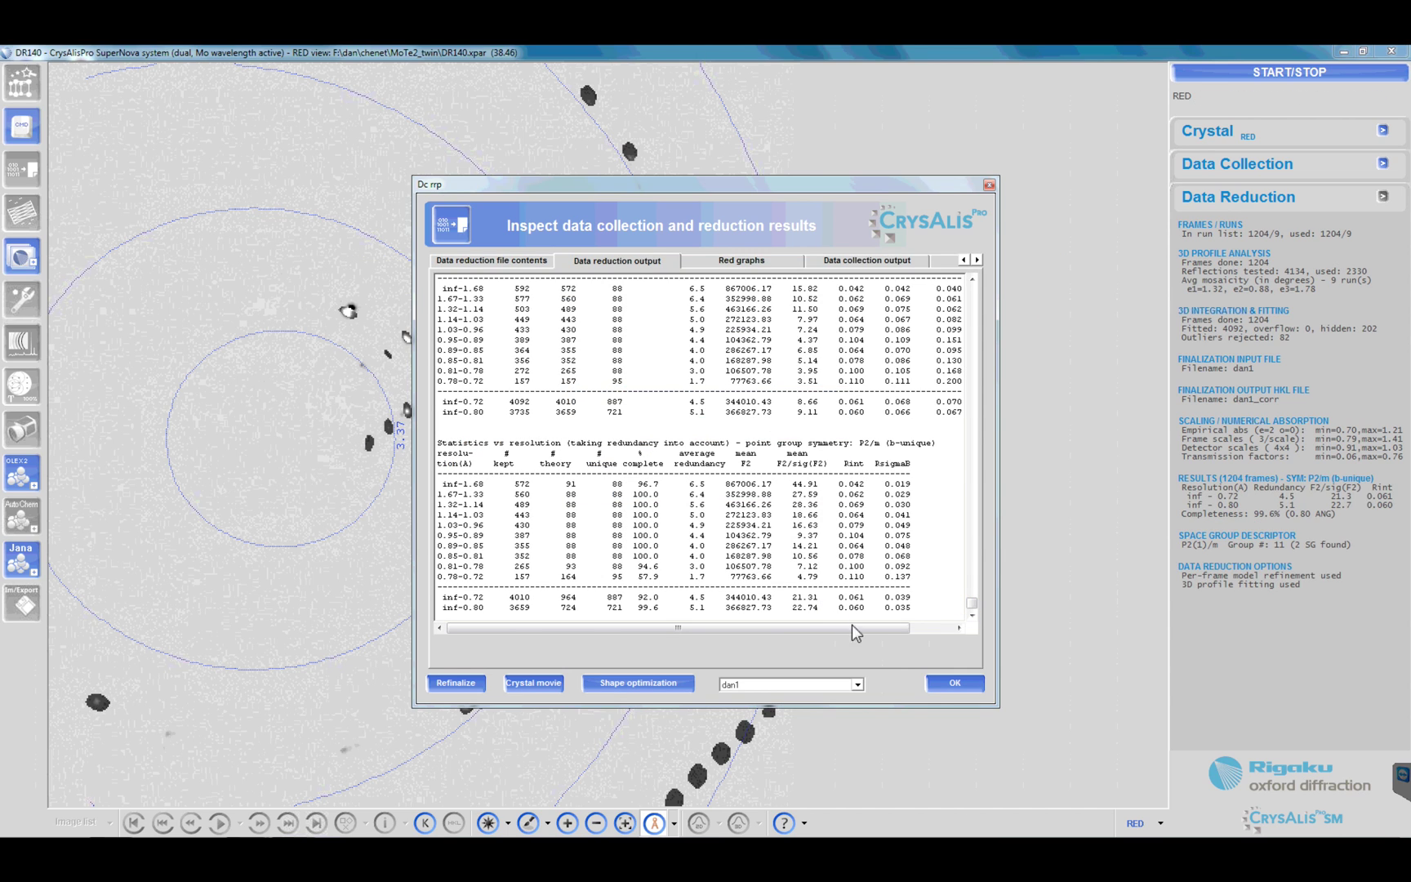
Step: Close the reduction results and, in the MoTe2_twin folder in Windows Explorer, select all files from dan1_corr.cif to dan1_corr_red.sum
left_click(950, 683)
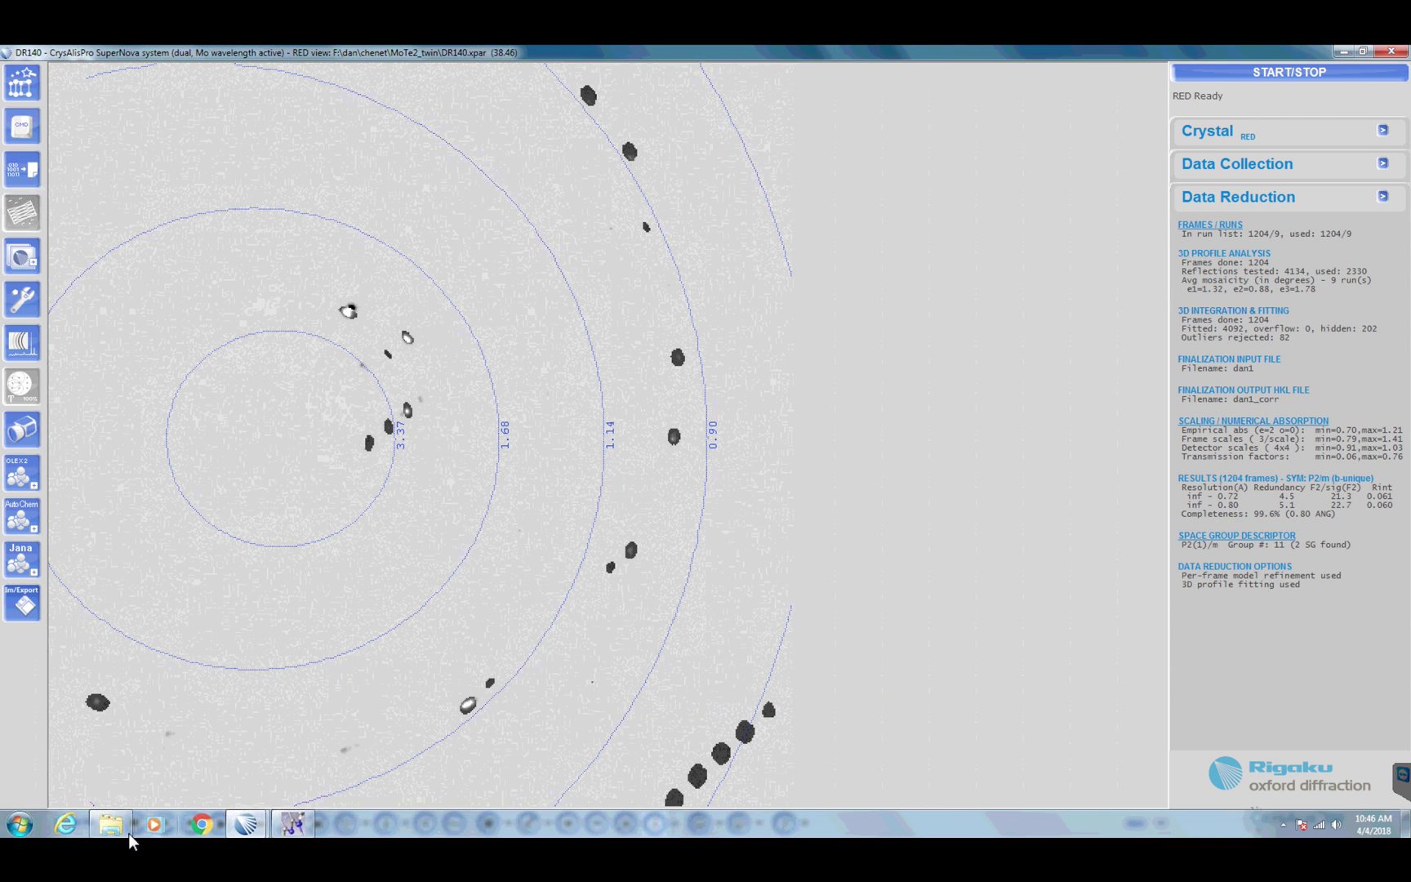
left_click(127, 826)
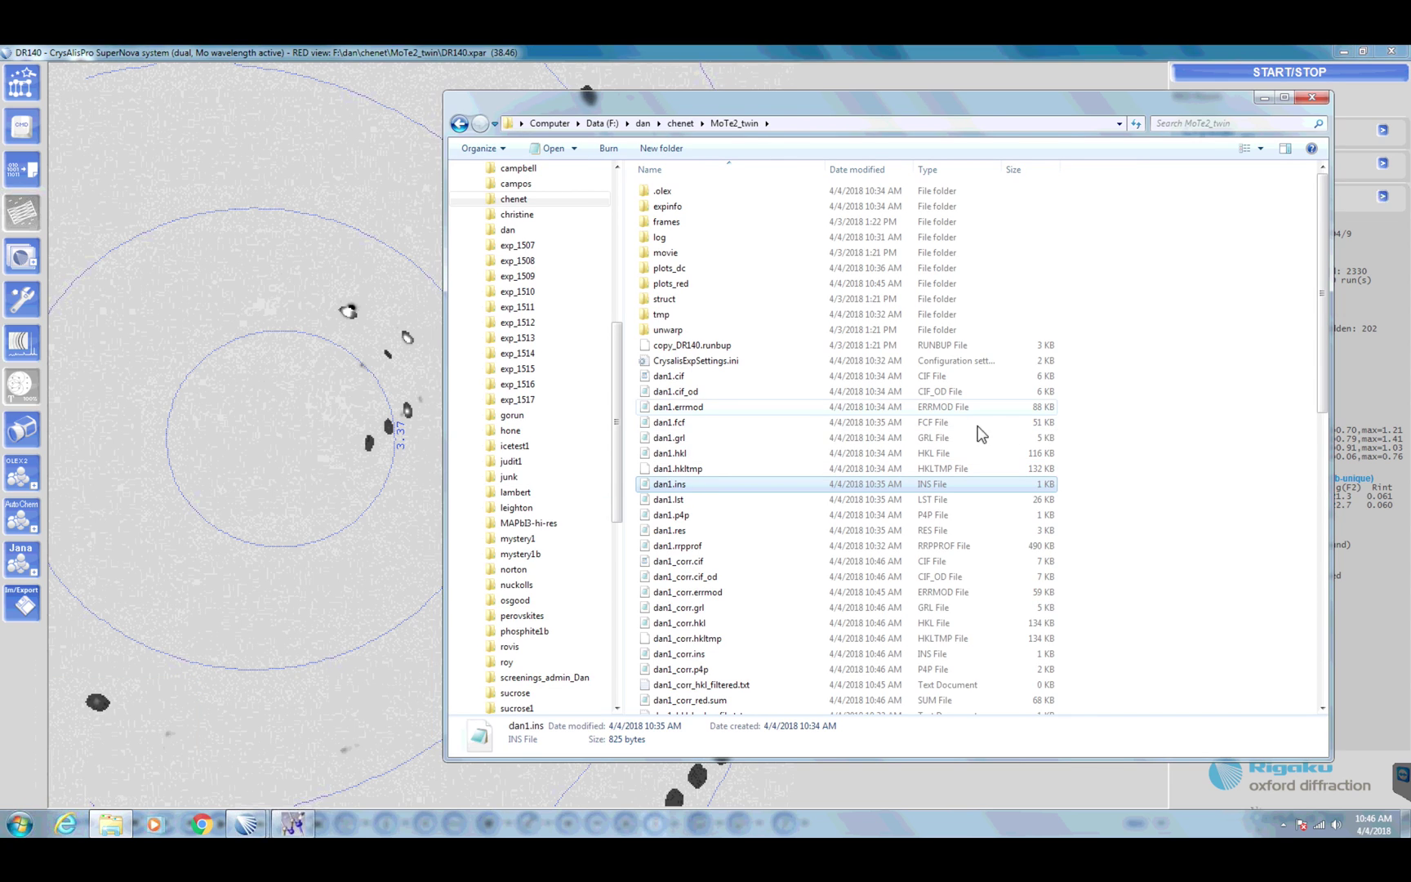
scroll(1252, 493, "down", 4)
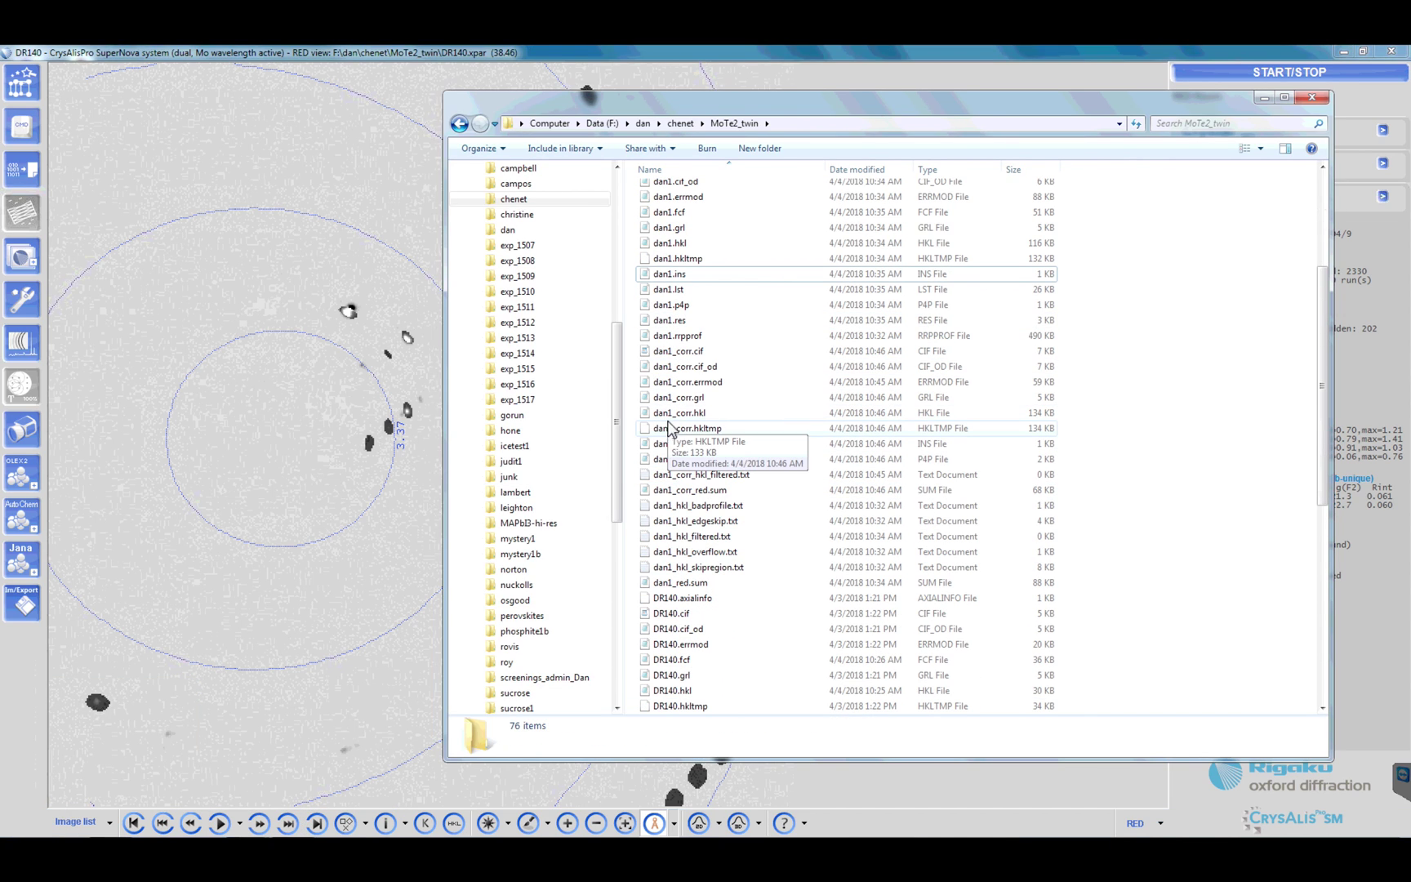
left_click(691, 353)
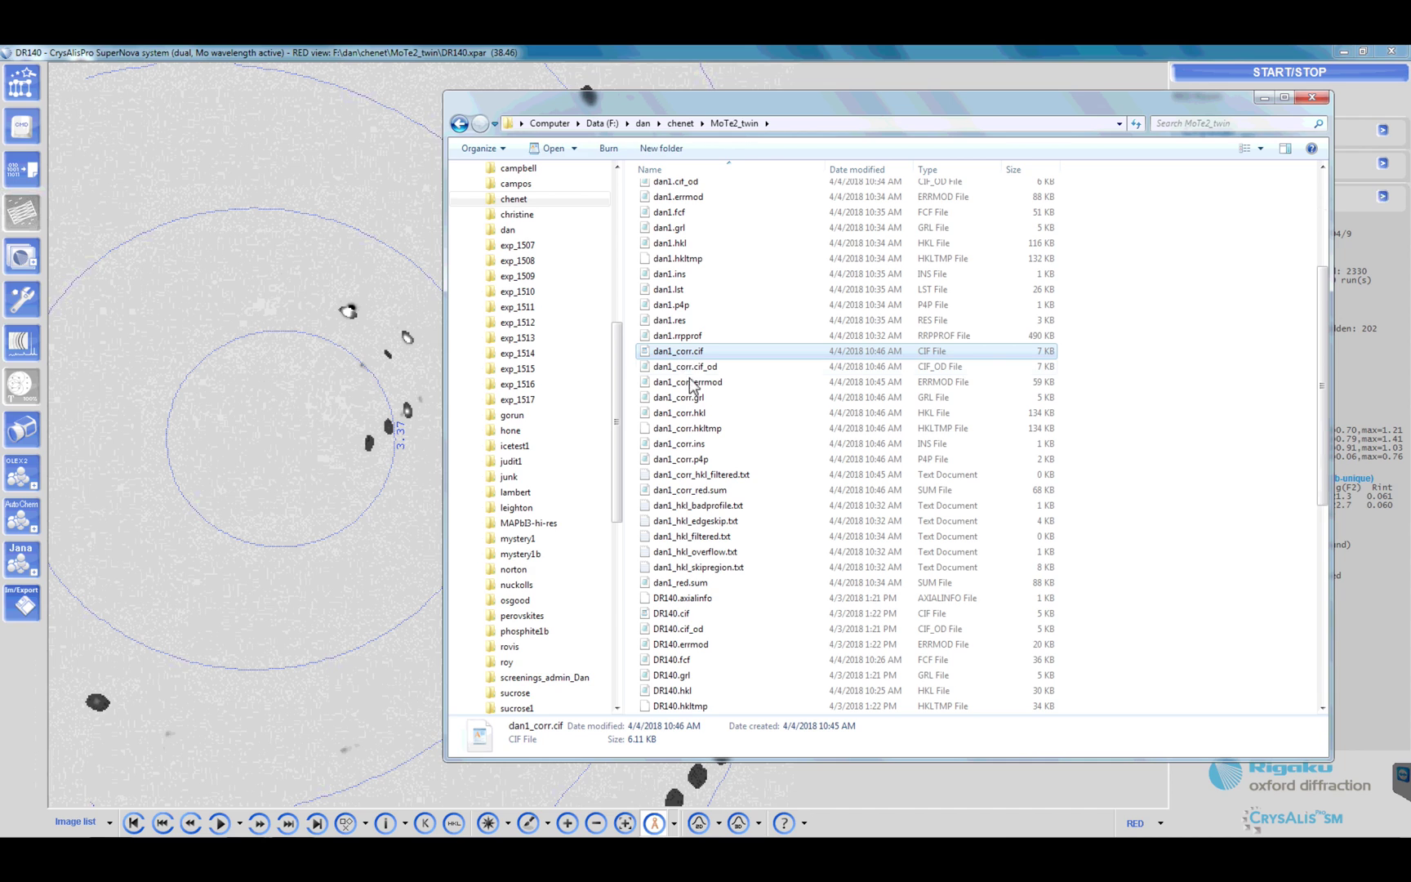
left_click(710, 490, "shift")
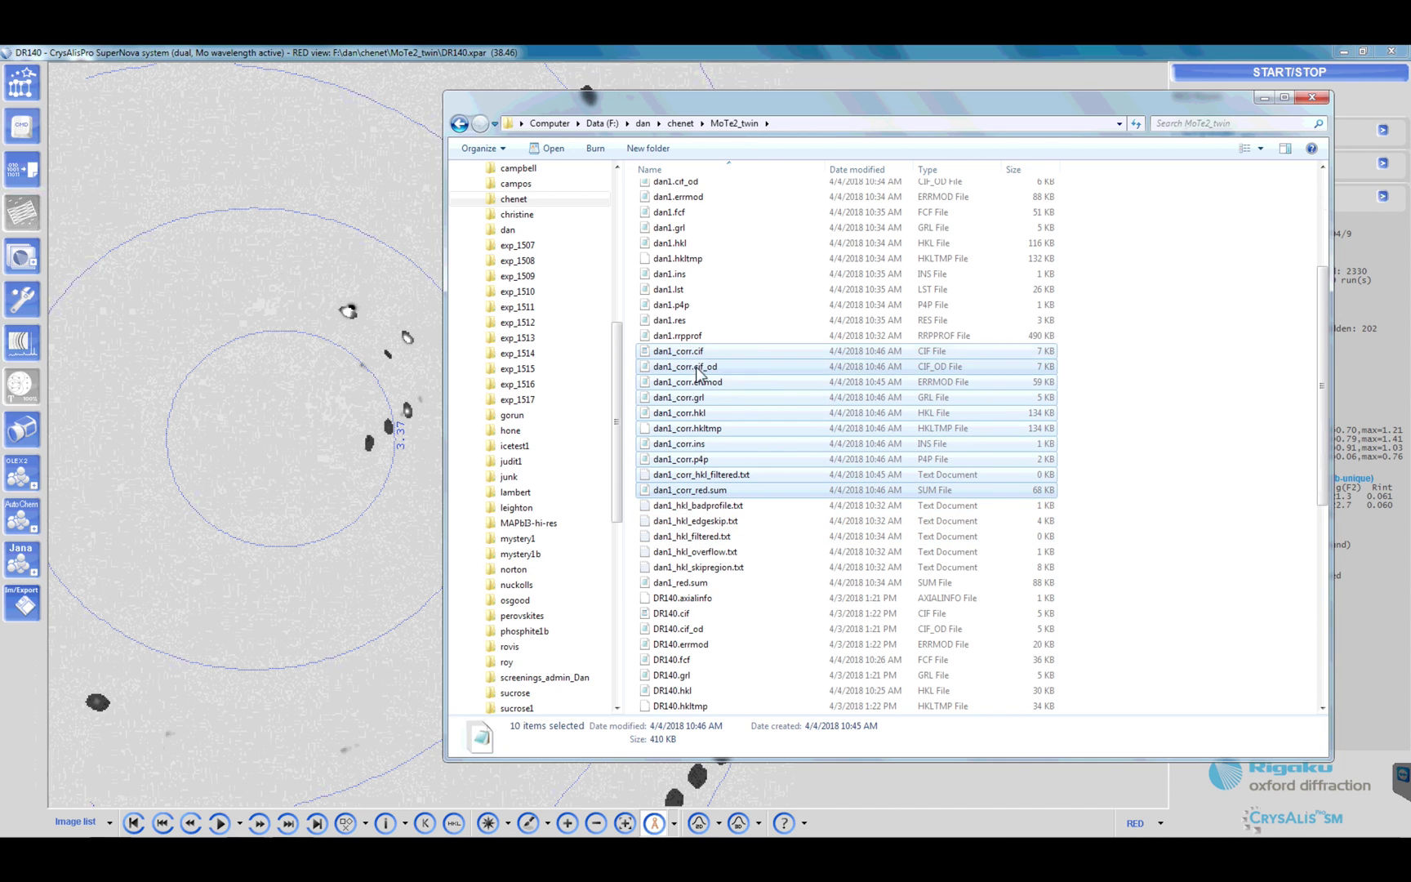